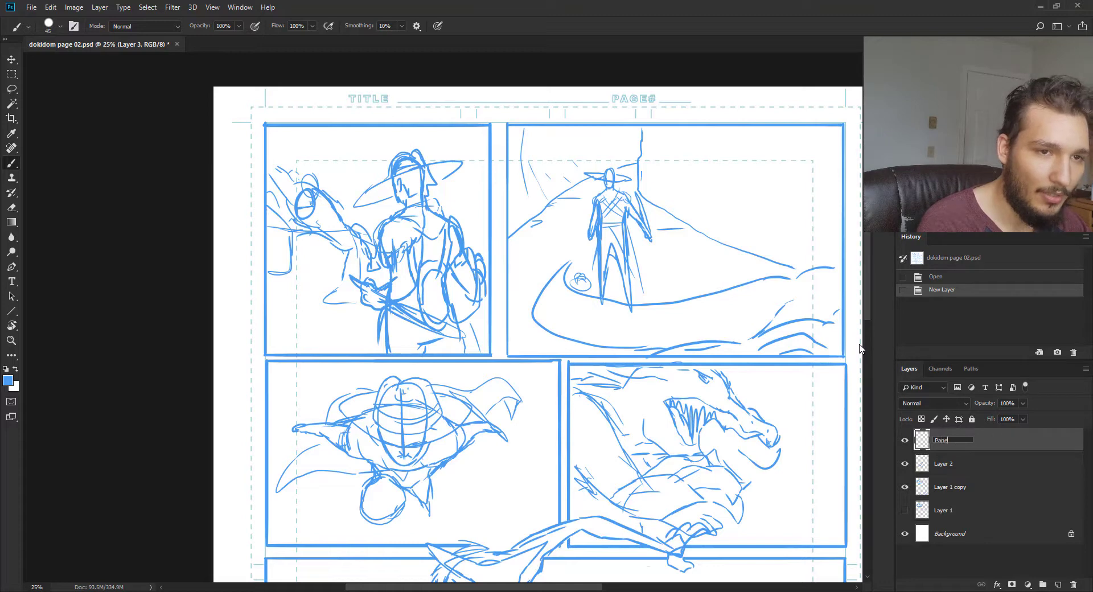
Name the new layer Panels and reset the foreground and background colours to default black and white
key(Return)
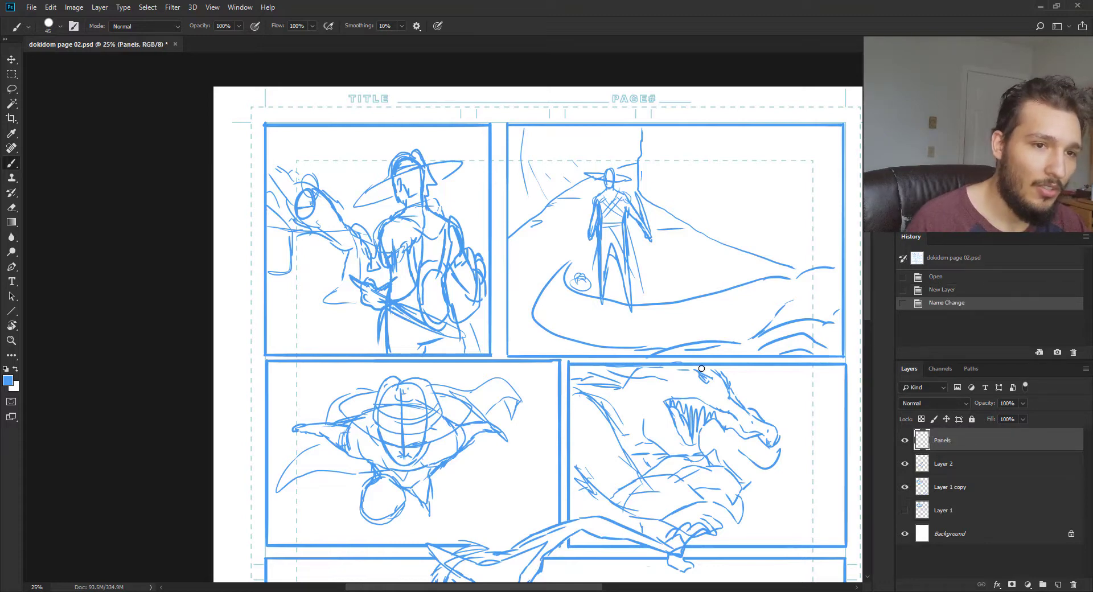
key(d)
Trace the border of the first panel, around the sketched figure in the hat, with straight black brush lines
drag(388, 365, 451, 437)
key(ctrl+plus)
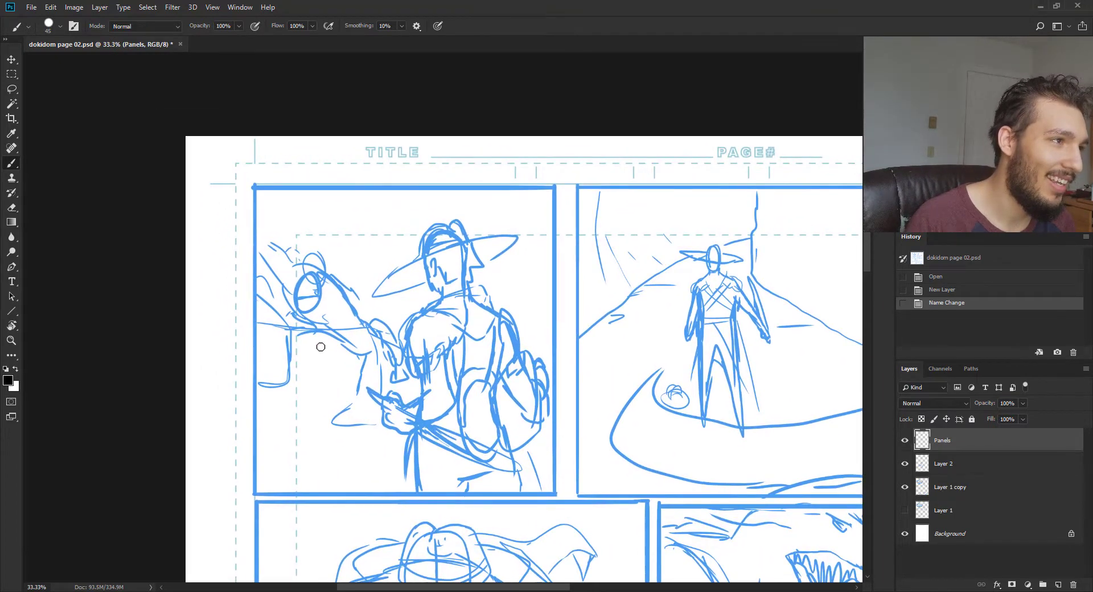
key(ctrl+plus)
key(ctrl+minus)
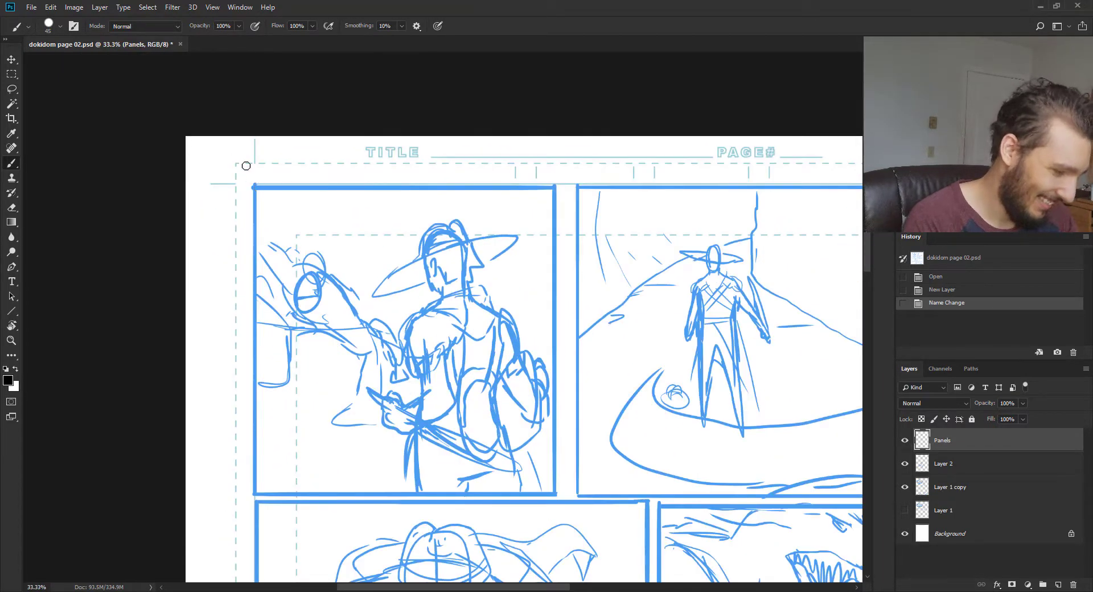
mouse_move(255, 185)
mouse_down()
mouse_move(565, 199)
mouse_move(564, 185)
mouse_move(571, 387)
mouse_move(572, 494)
mouse_move(421, 510)
mouse_move(255, 497)
mouse_up()
key(ctrl+z)
drag(254, 495, 267, 189)
Outline the second panel of the upper row and the remaining panels below it with straight black brush lines
scroll(293, 463, right, 5)
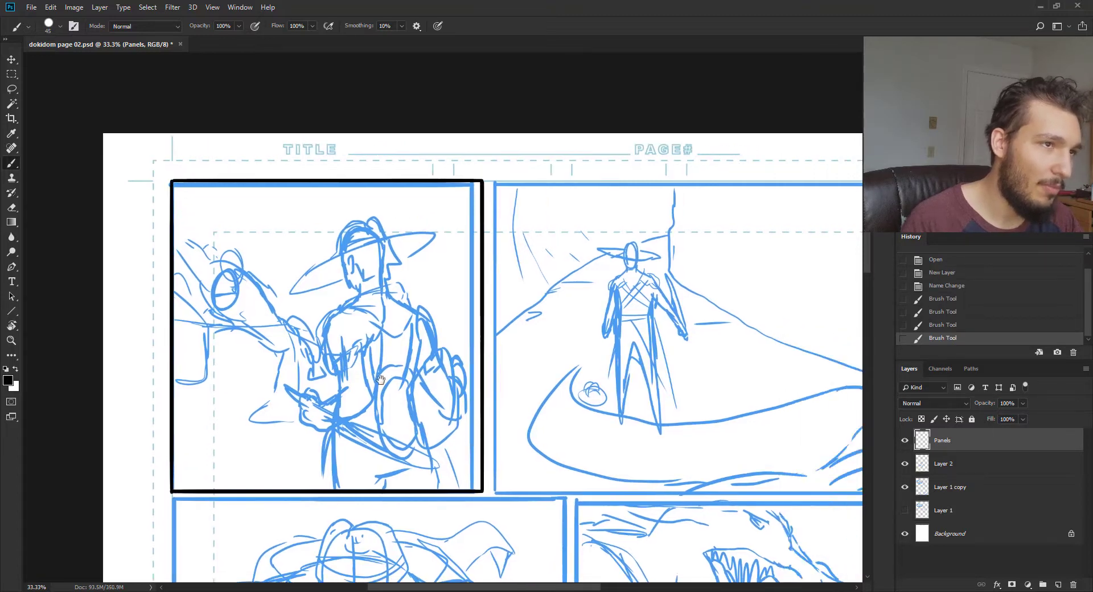
scroll(293, 304, down, 1)
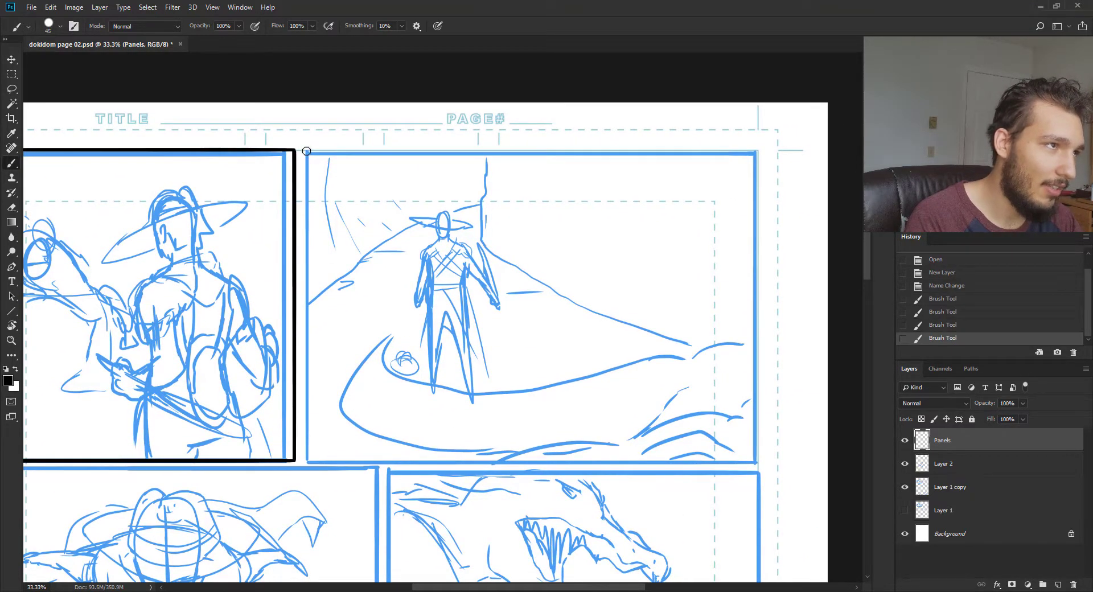
mouse_move(306, 151)
mouse_down()
mouse_move(330, 446)
mouse_move(319, 415)
mouse_up()
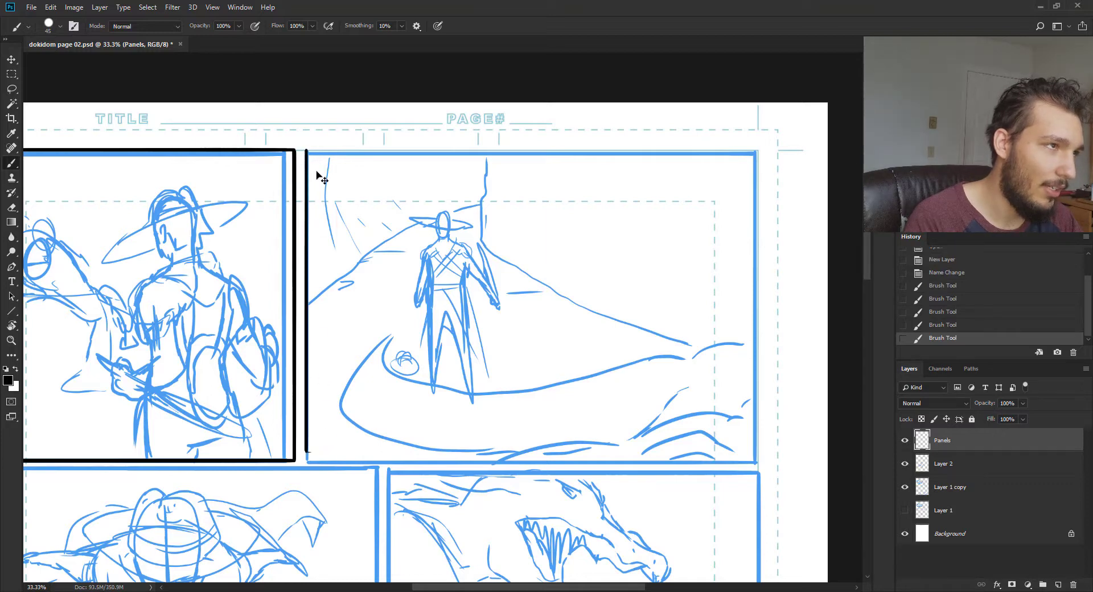
key(ctrl+z)
mouse_move(303, 149)
mouse_down()
mouse_move(328, 389)
mouse_move(321, 459)
mouse_move(302, 462)
mouse_move(424, 468)
mouse_move(675, 455)
mouse_move(759, 463)
mouse_move(757, 152)
mouse_up()
mouse_move(756, 152)
mouse_down()
mouse_move(470, 167)
mouse_move(307, 162)
mouse_up()
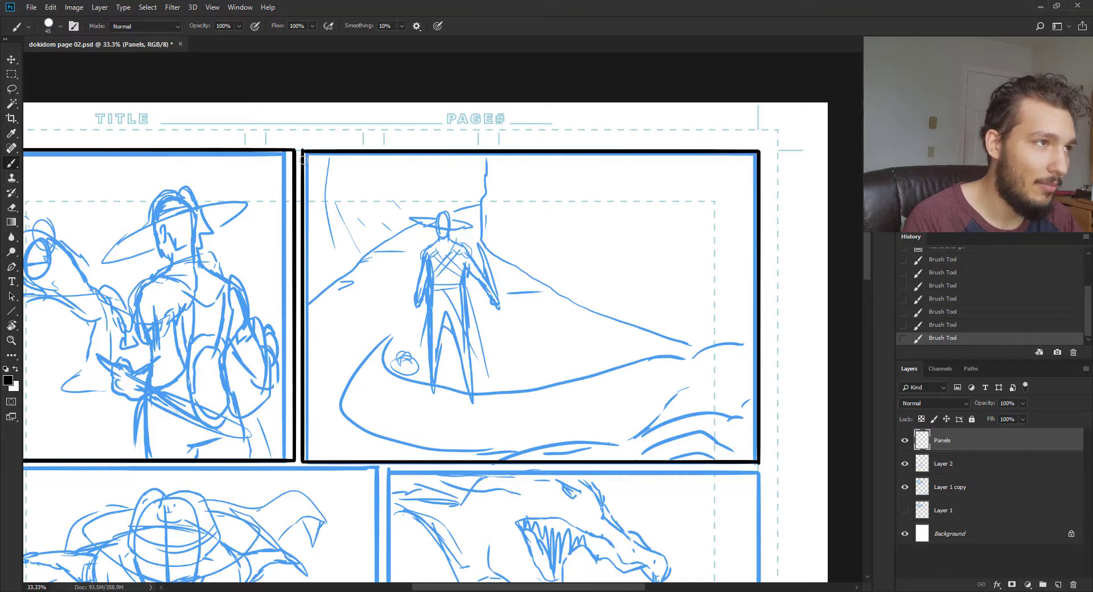
drag(366, 341, 656, 102)
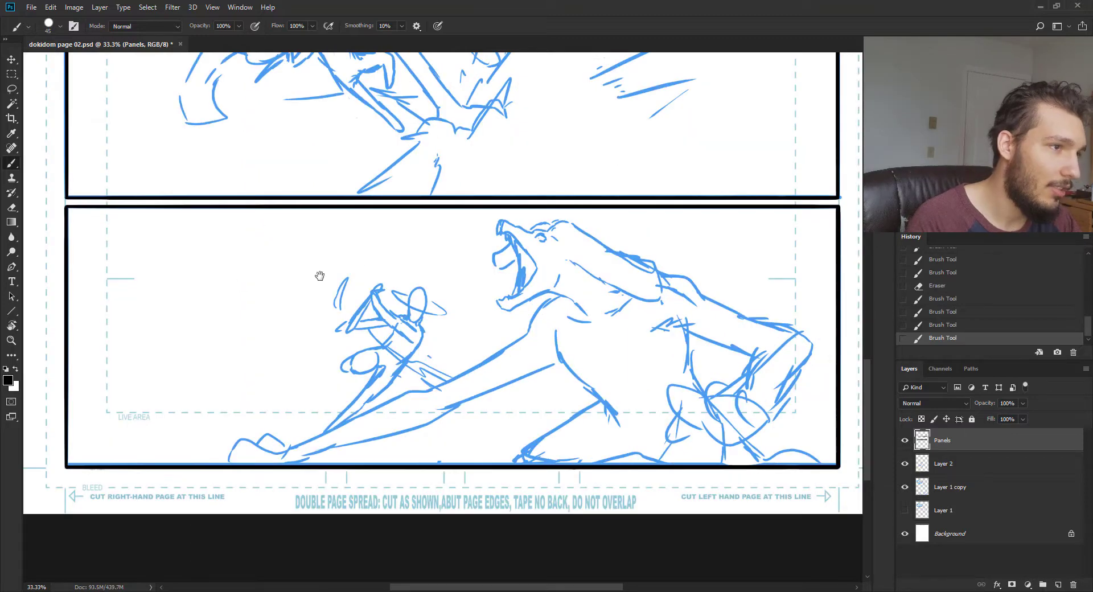
Create a new layer group and name it Panel 1
scroll(357, 391, up, 3)
scroll(356, 392, up, 10)
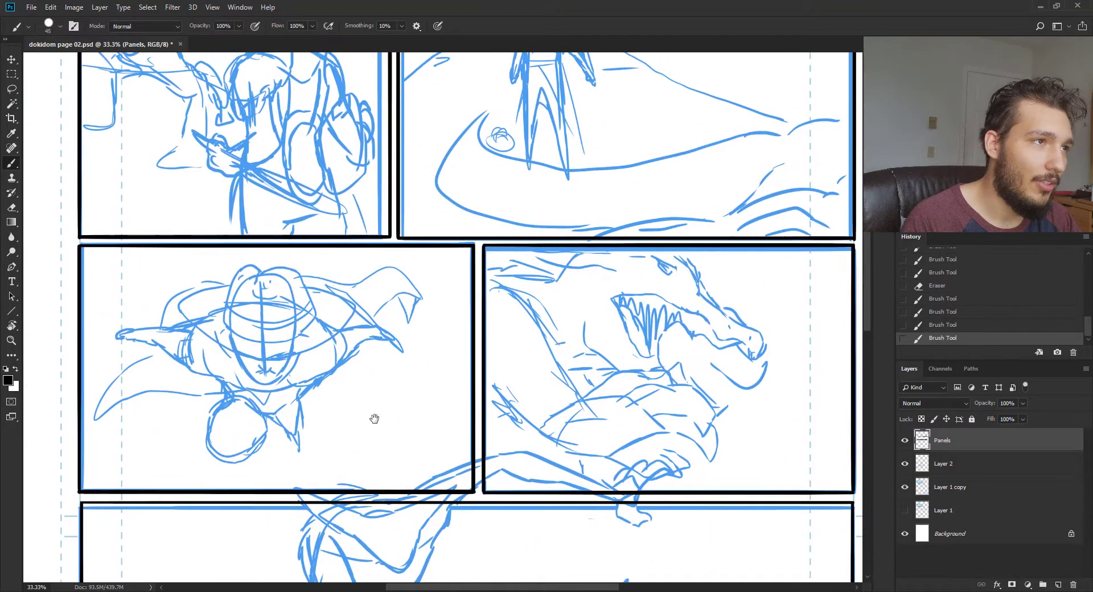
mouse_move(515, 346)
mouse_down()
mouse_move(525, 355)
mouse_move(524, 345)
mouse_up()
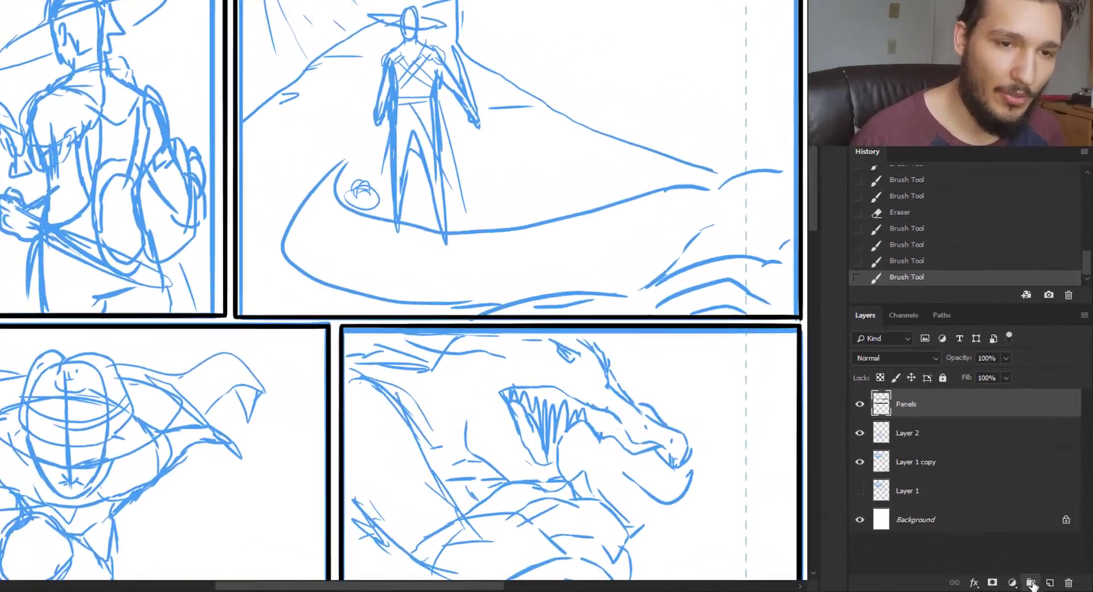
click(1032, 584)
double_click(905, 391)
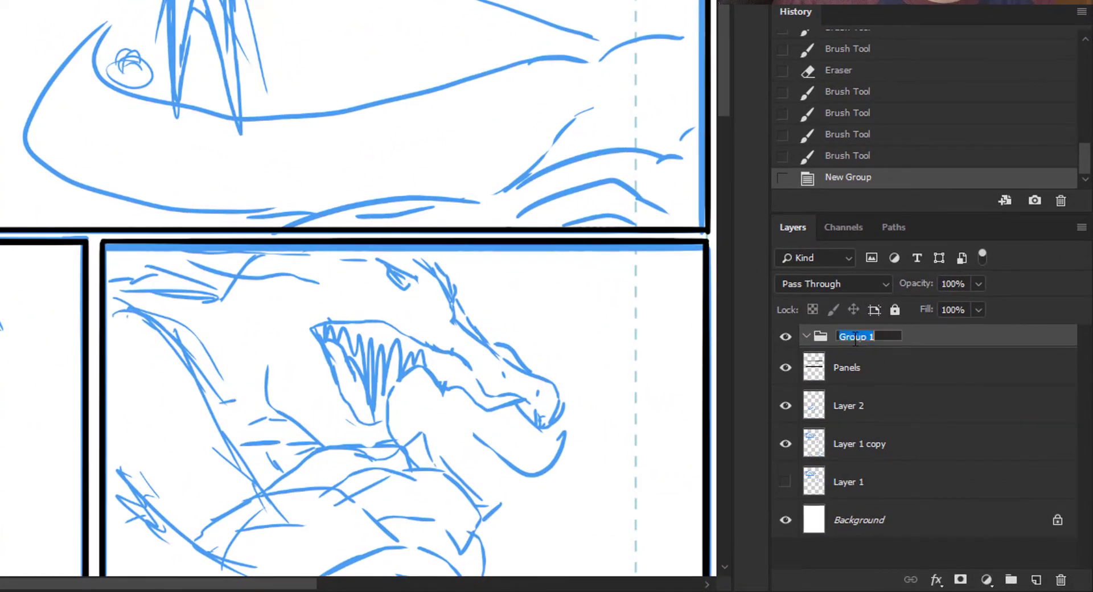
text(Pan)
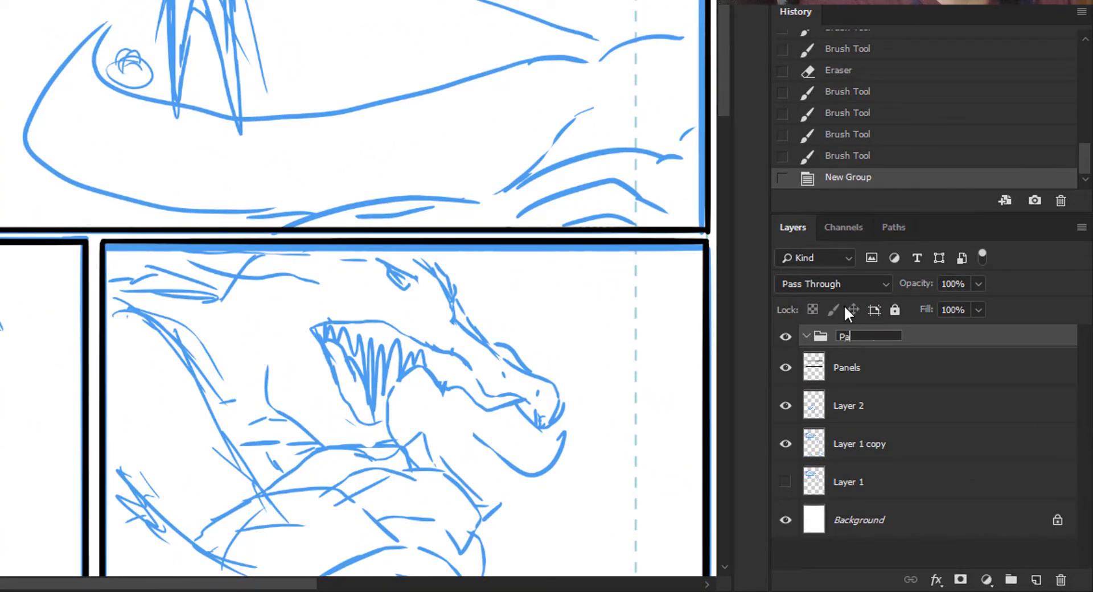
text(el)
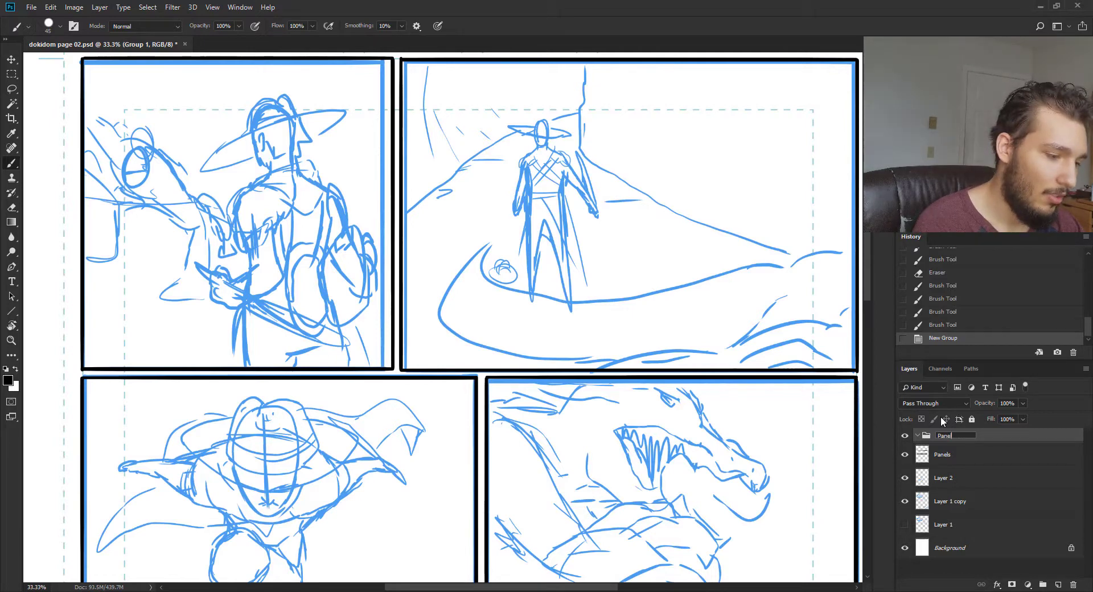
text( 1)
key(Return)
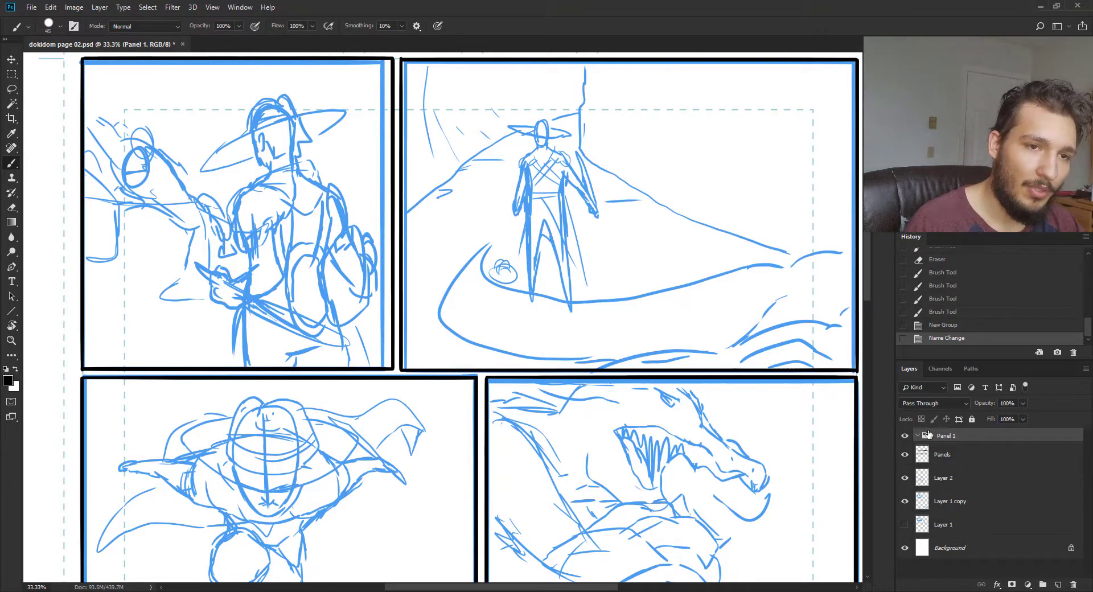
Give the Panel 1 group an orange colour label and move the Panels layer above it
right_click(928, 435)
click(962, 378)
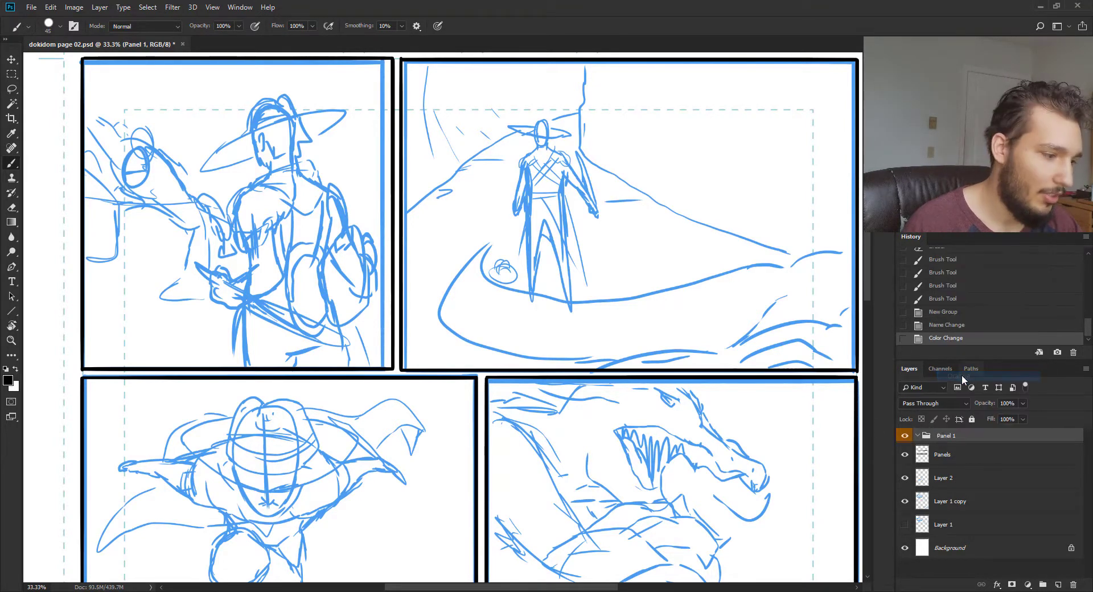
drag(942, 455, 943, 430)
Add a new layer inside the Panel 1 group and name it Dokidom
click(942, 462)
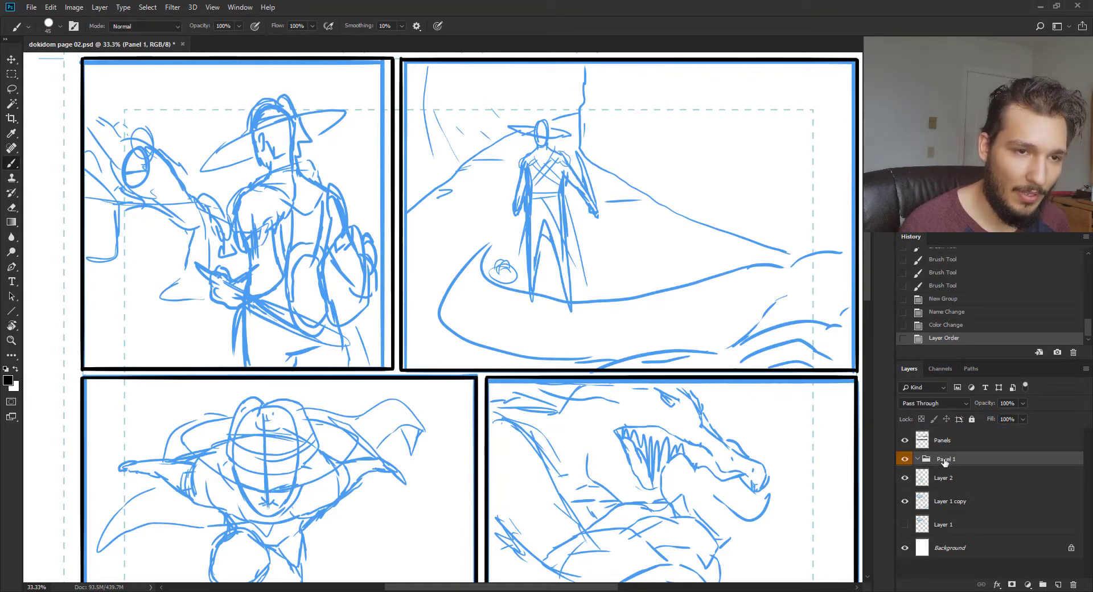
key(ctrl+shift+alt+n)
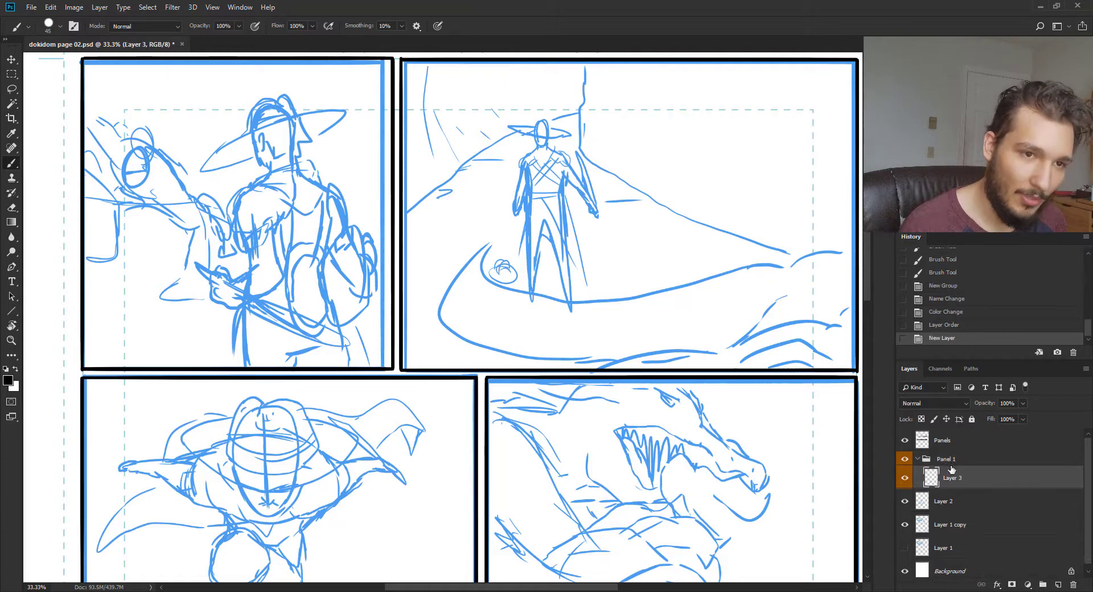
double_click(954, 477)
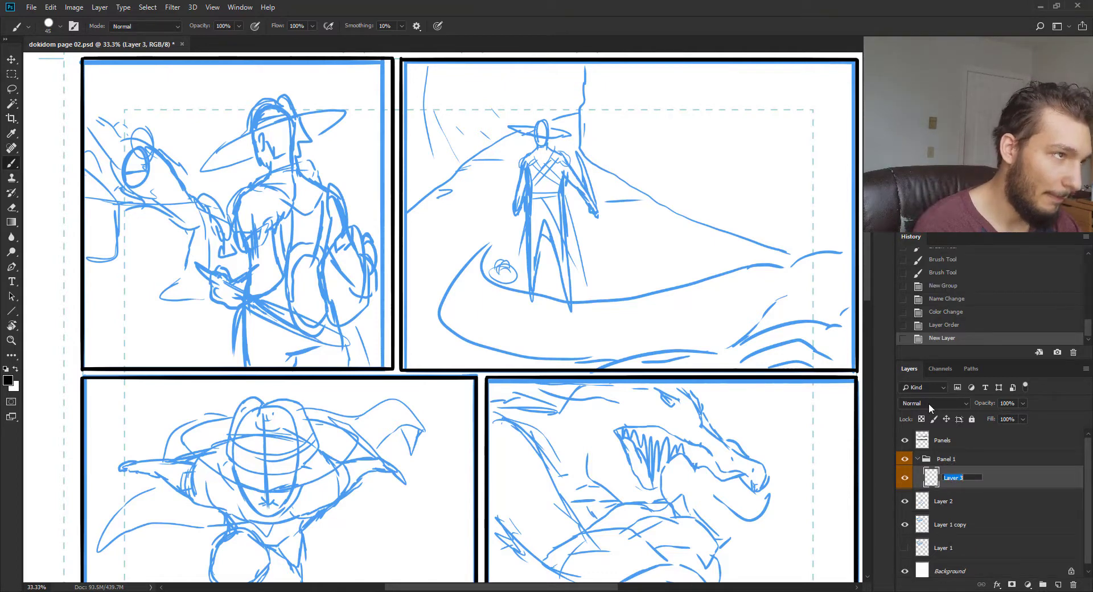
text(Doki)
key(alt+d)
key(m)
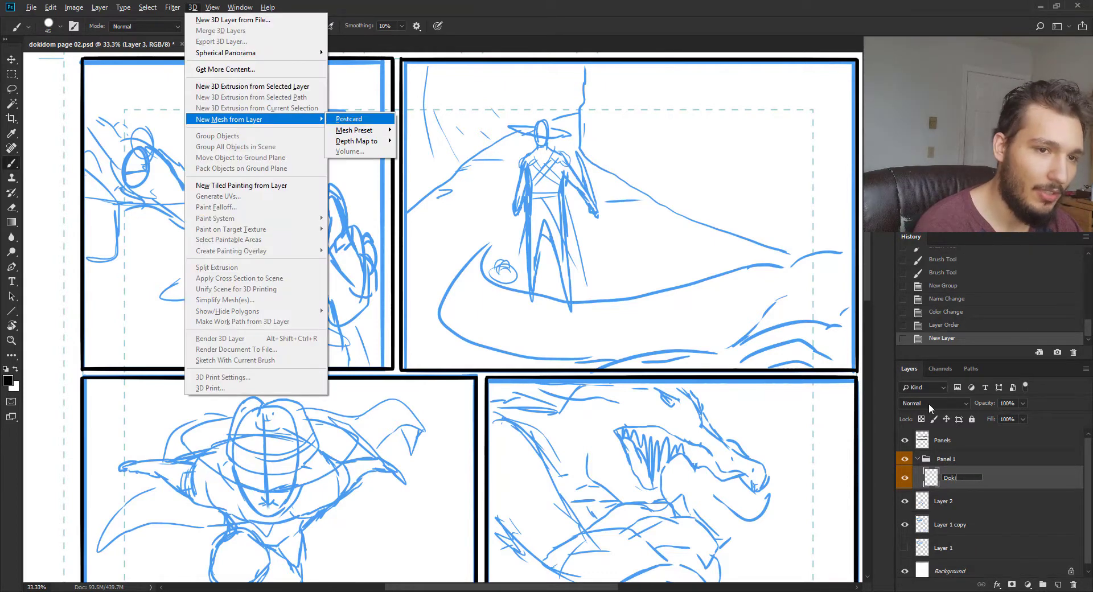
key(Escape)
key(Escape)
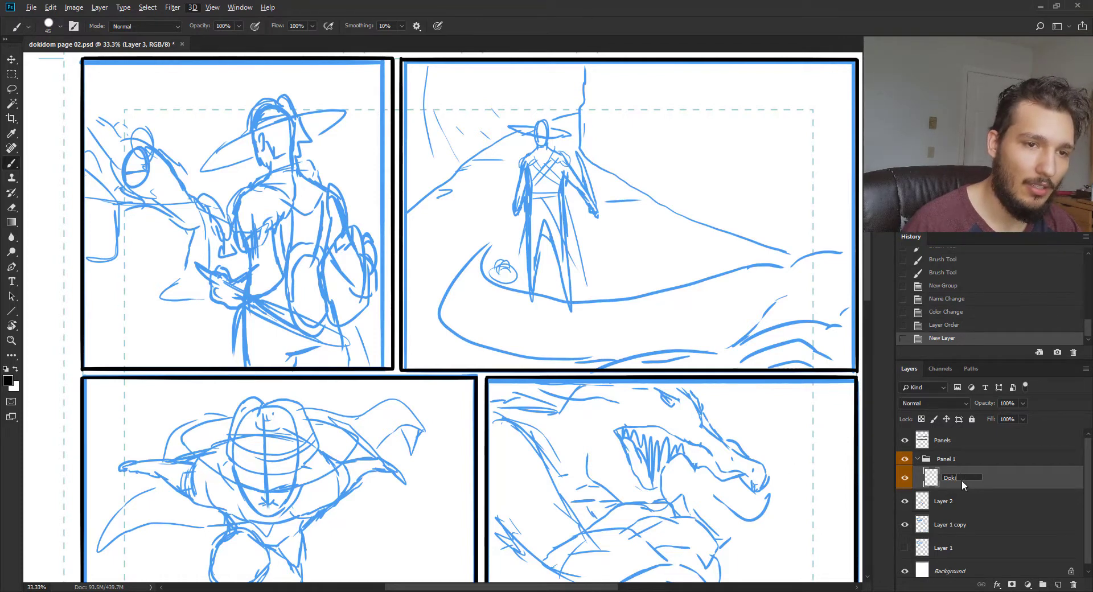
key(d)
key(o)
click(557, 224)
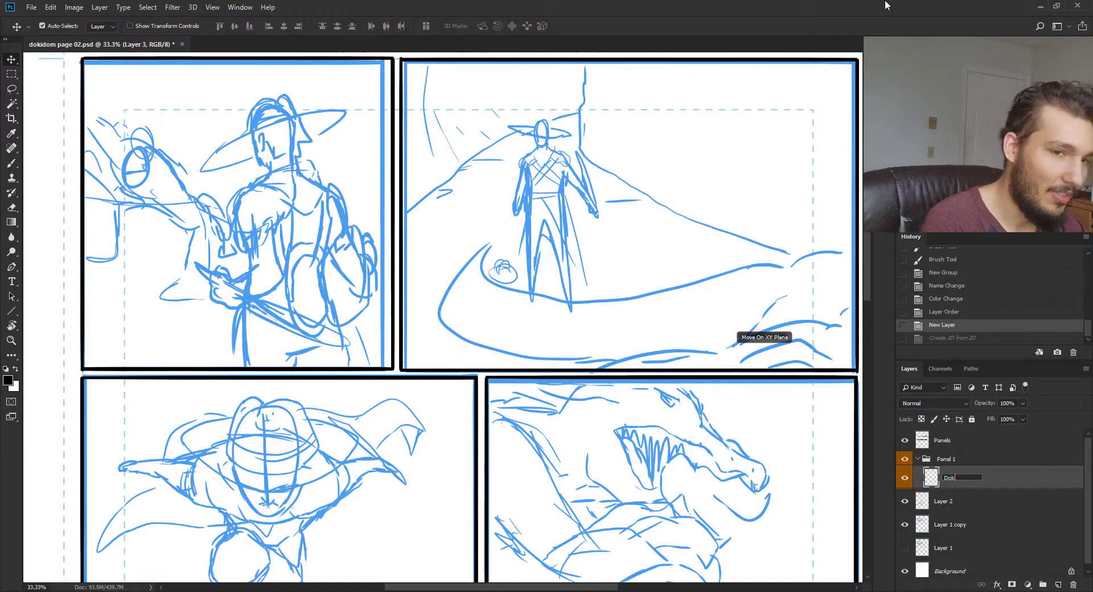
key(Return)
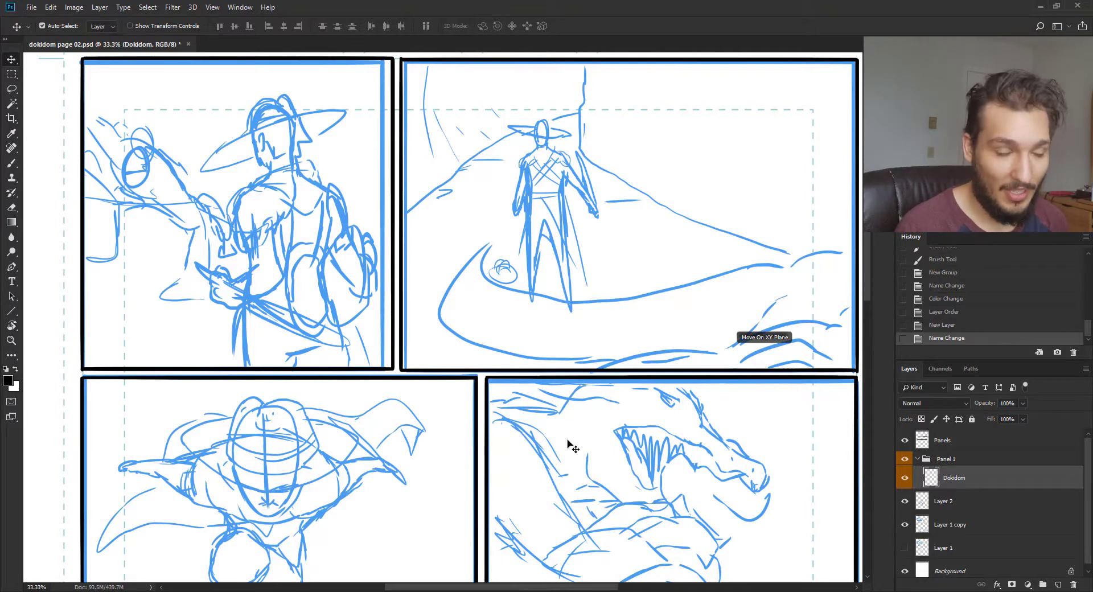
Try a brush stroke over the first panel's sketch on the Dokidom layer and undo it
key(ctrl+plus)
drag(469, 383, 674, 490)
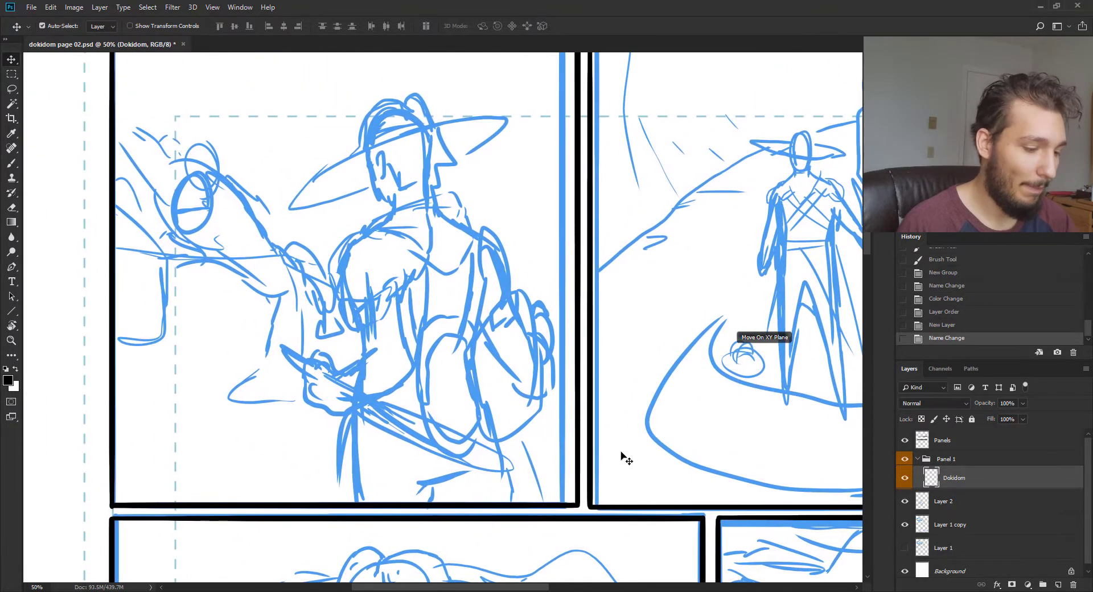
key(b)
mouse_move(387, 152)
mouse_down()
mouse_move(403, 199)
mouse_move(447, 194)
mouse_up()
key(ctrl+z)
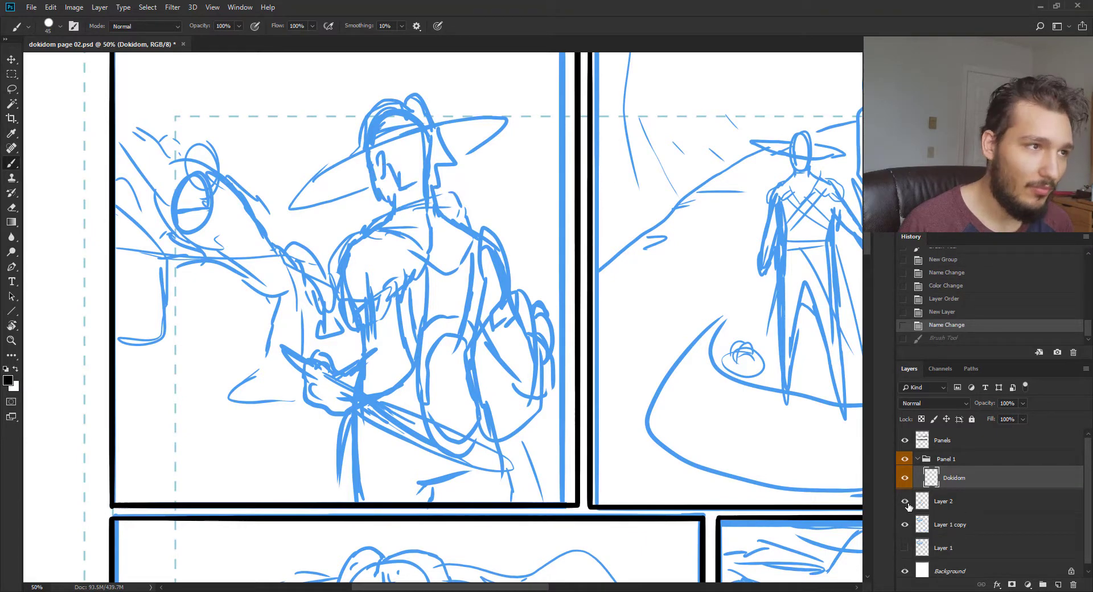
Merge the sketch layers Layer 2 and Layer 1 copy and lower the merged layer's opacity to 32%
click(923, 525)
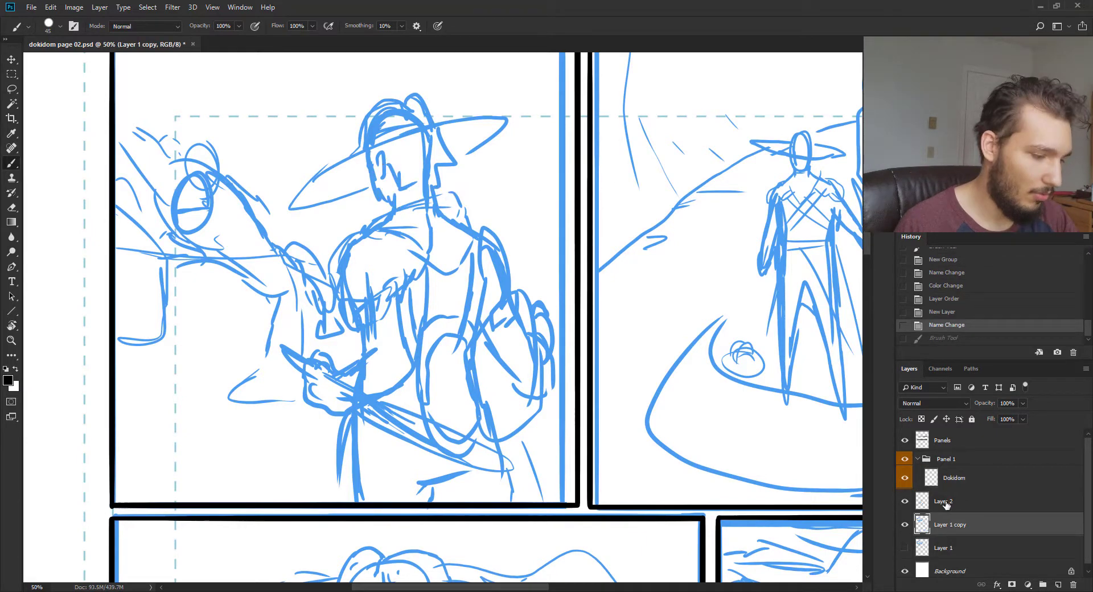
right_click(945, 518)
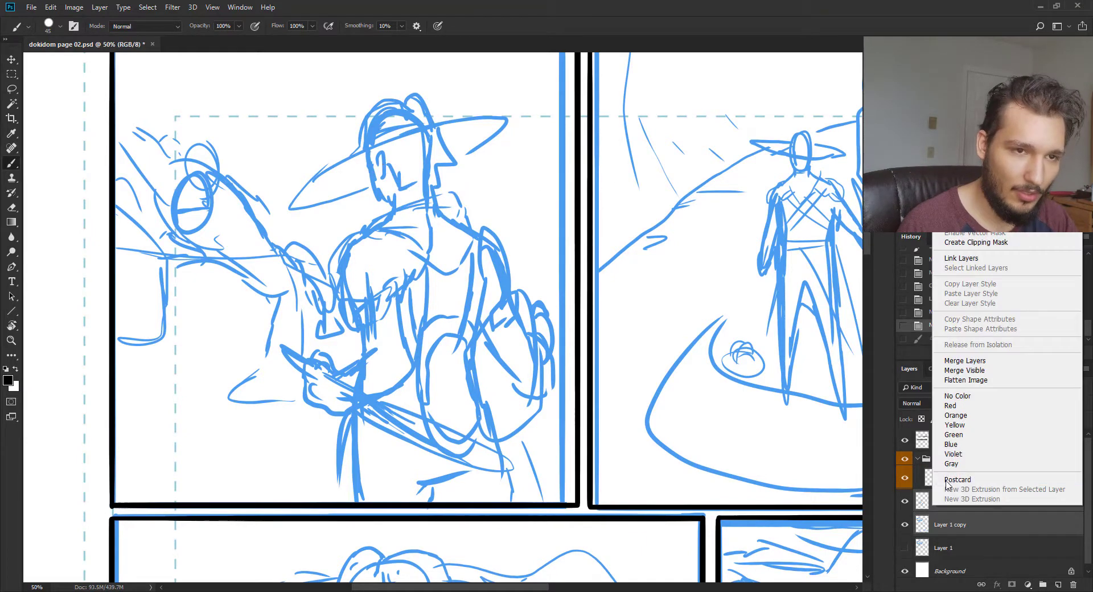
click(965, 361)
right_click(935, 502)
click(943, 507)
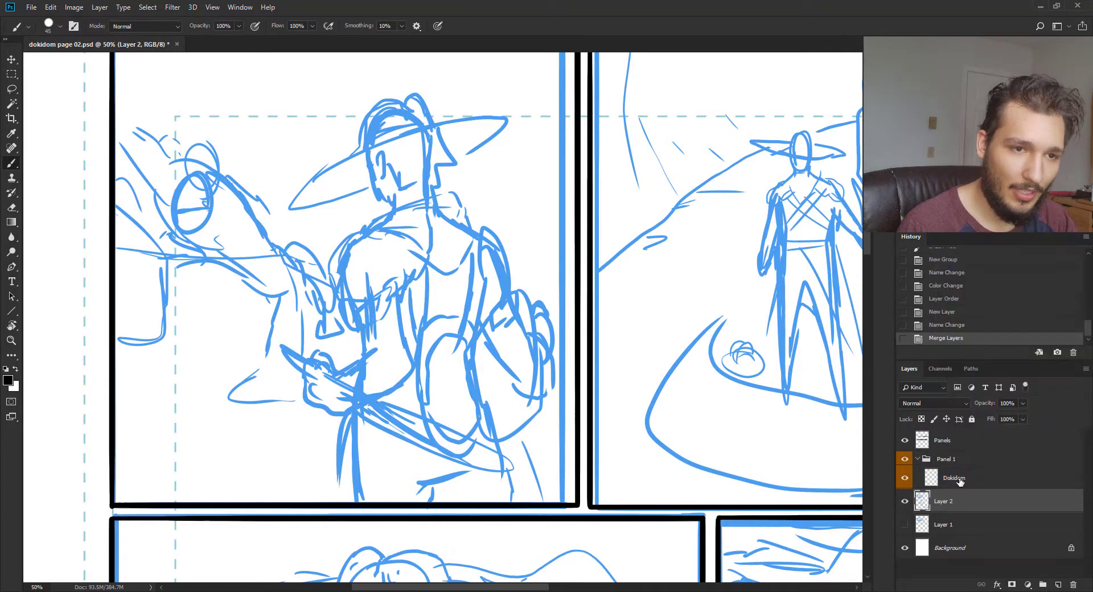
drag(988, 420, 988, 419)
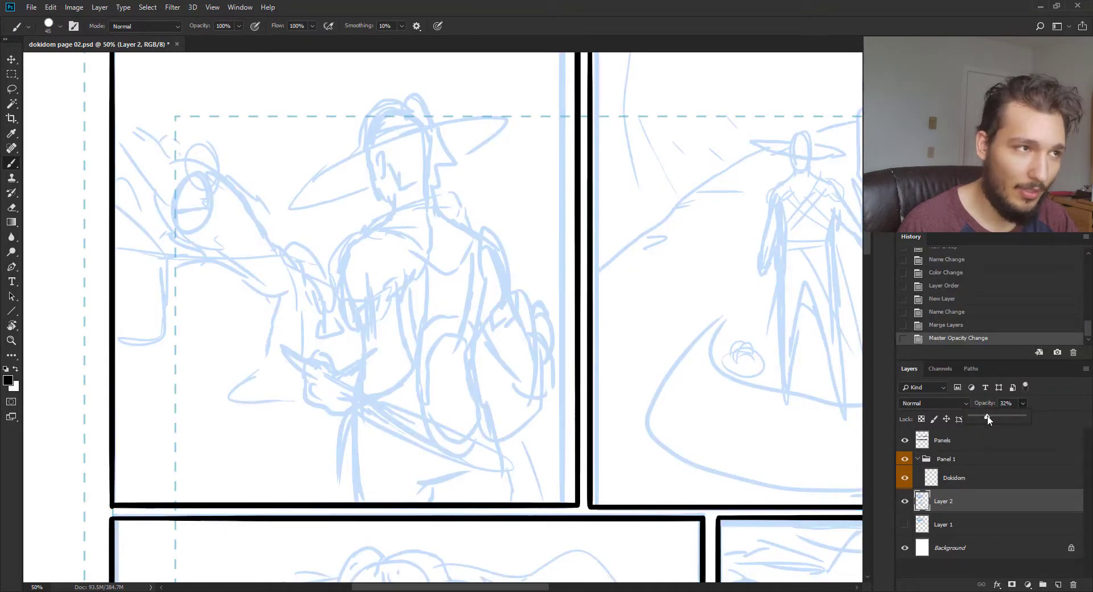
Make the Dokidom layer active and set the brush size to 10 px
click(952, 481)
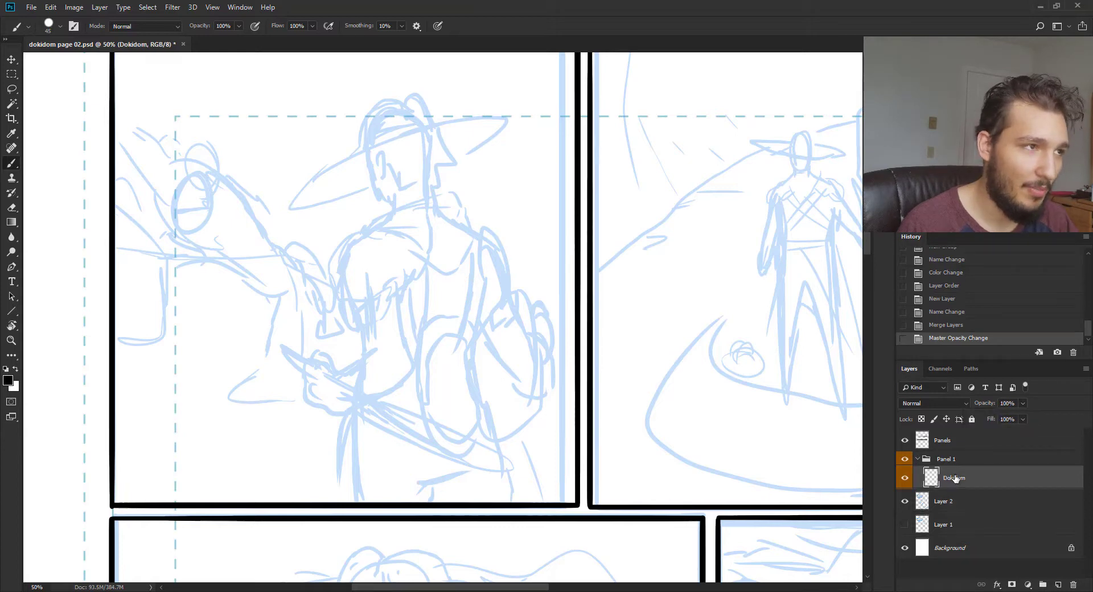
right_click(560, 388)
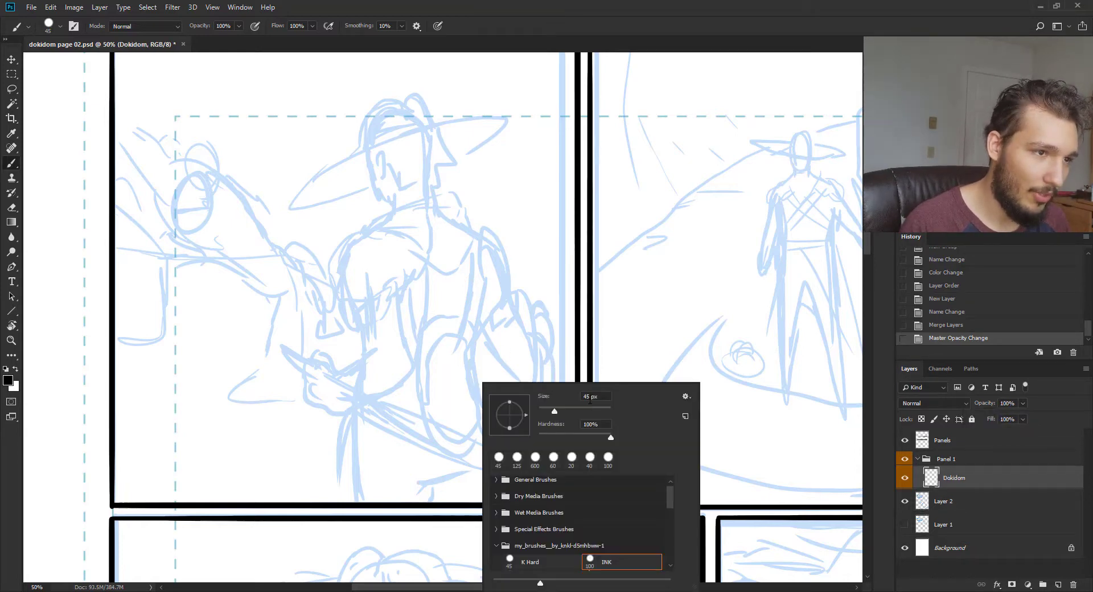
text(10)
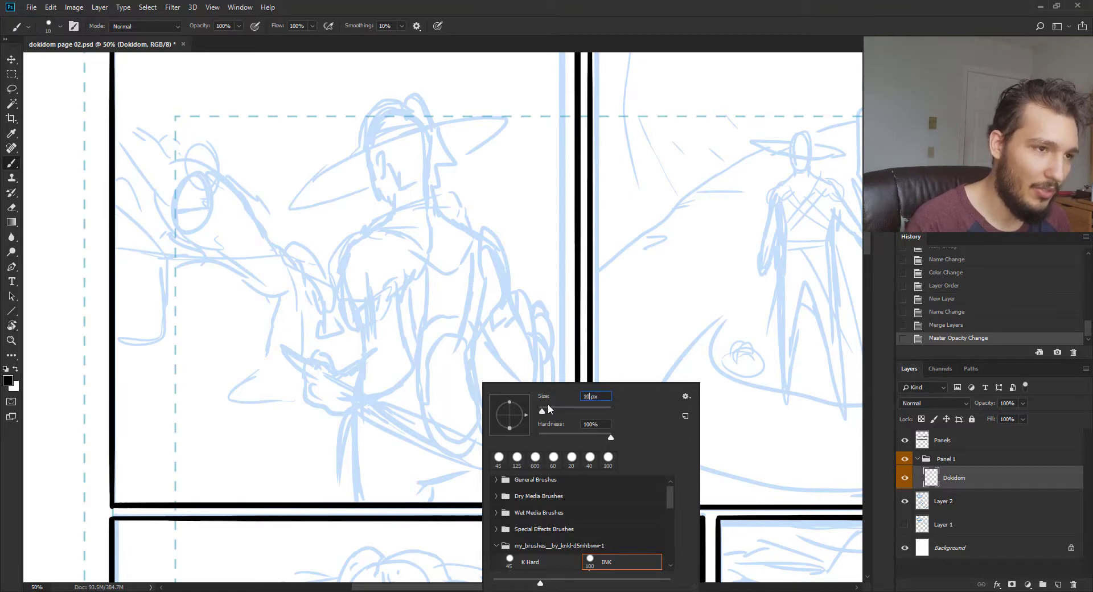
key(Return)
Try inking the ear of the figure in the hat on the Dokidom layer and undo the stroke
key(ctrl+plus)
key(ctrl+plus)
drag(371, 106, 461, 371)
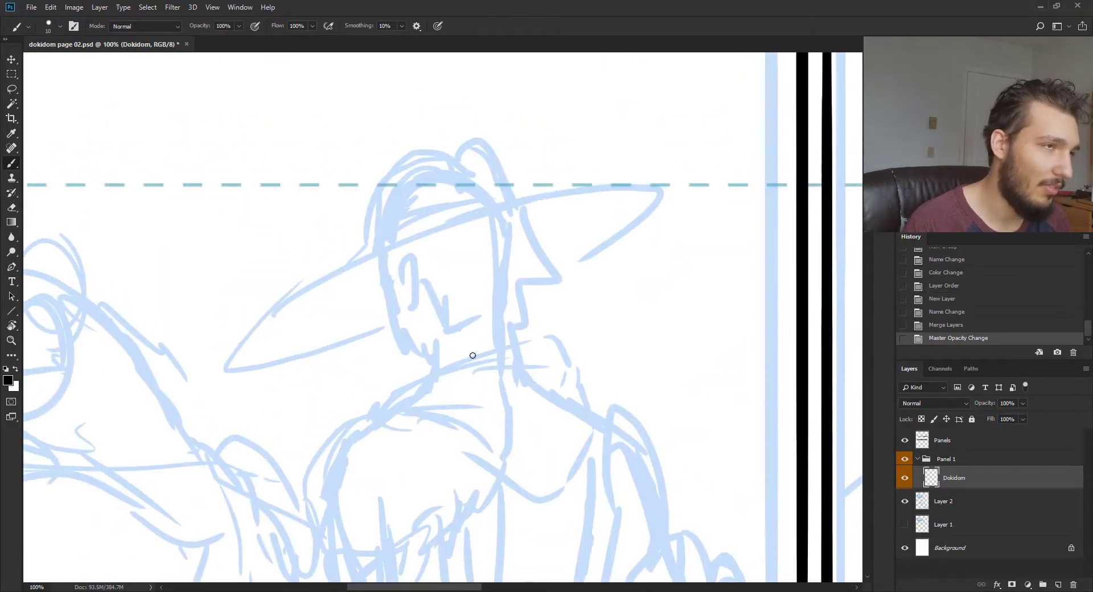
key(ctrl+plus)
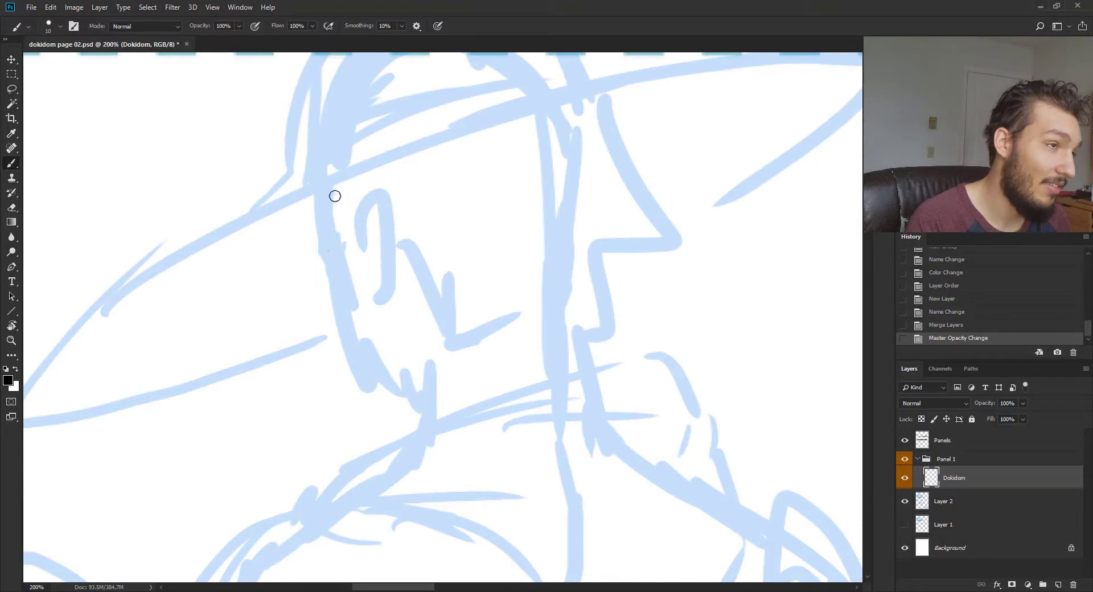
key(ctrl+minus)
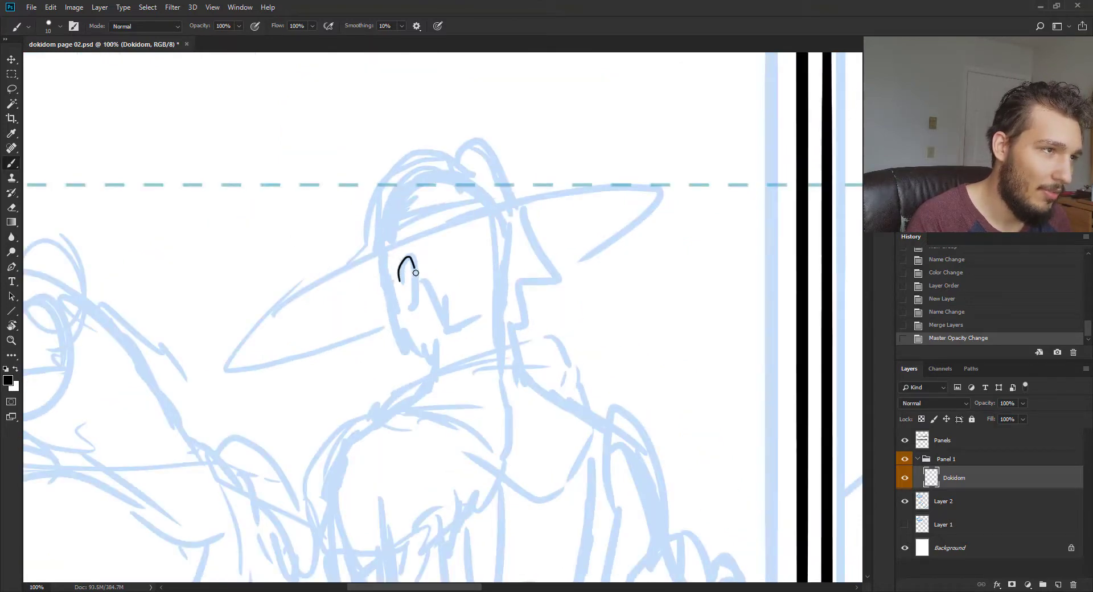
drag(416, 273, 412, 305)
key(ctrl+z)
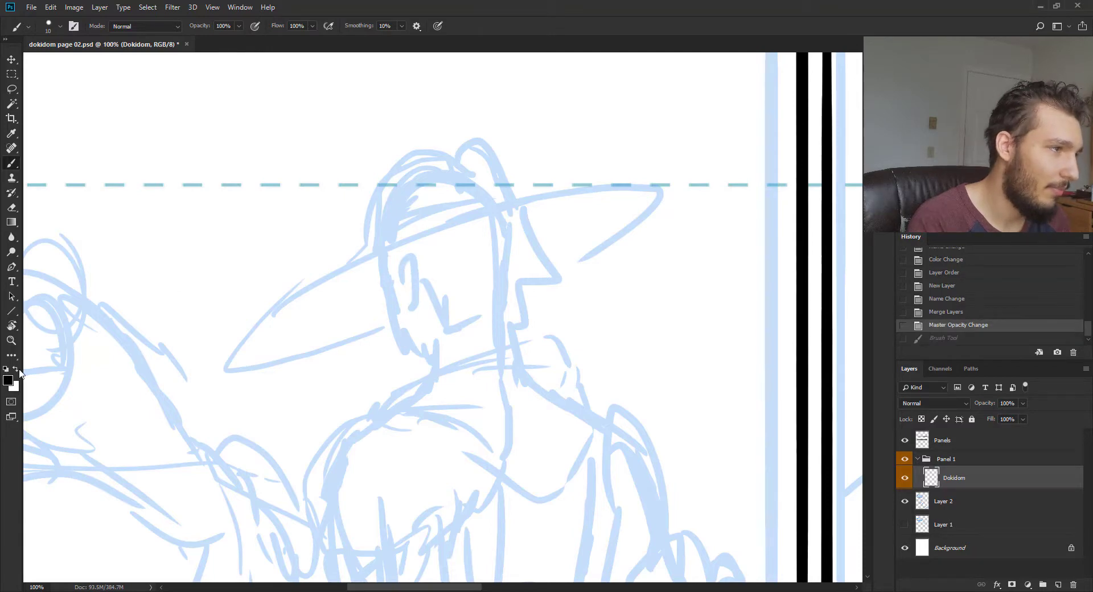
Set the foreground colour to a bright blue with hue 208 for the line art
click(8, 380)
click(673, 208)
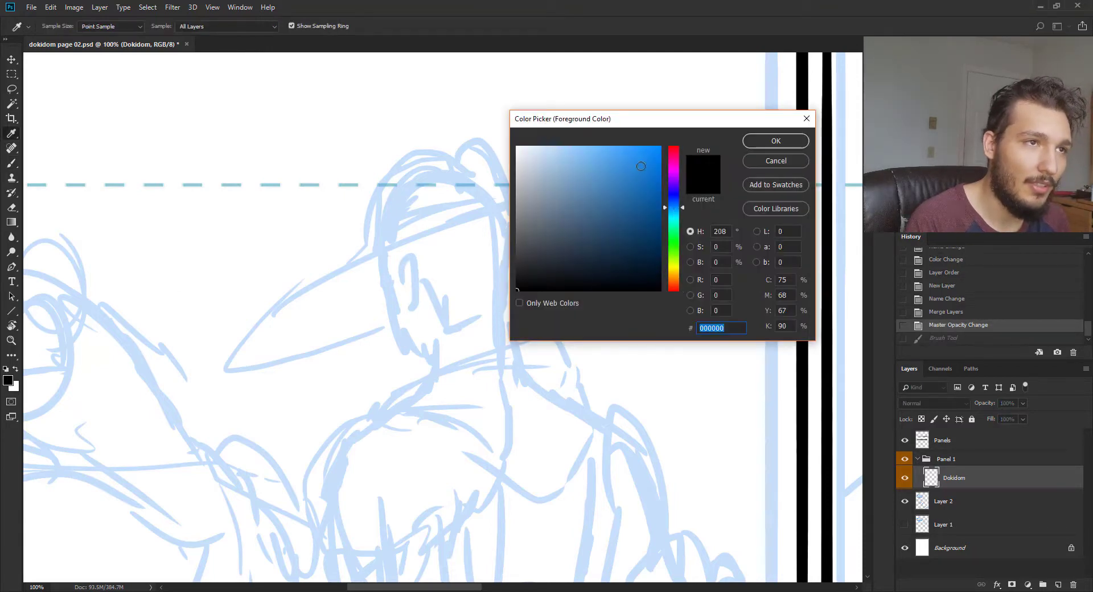
click(641, 166)
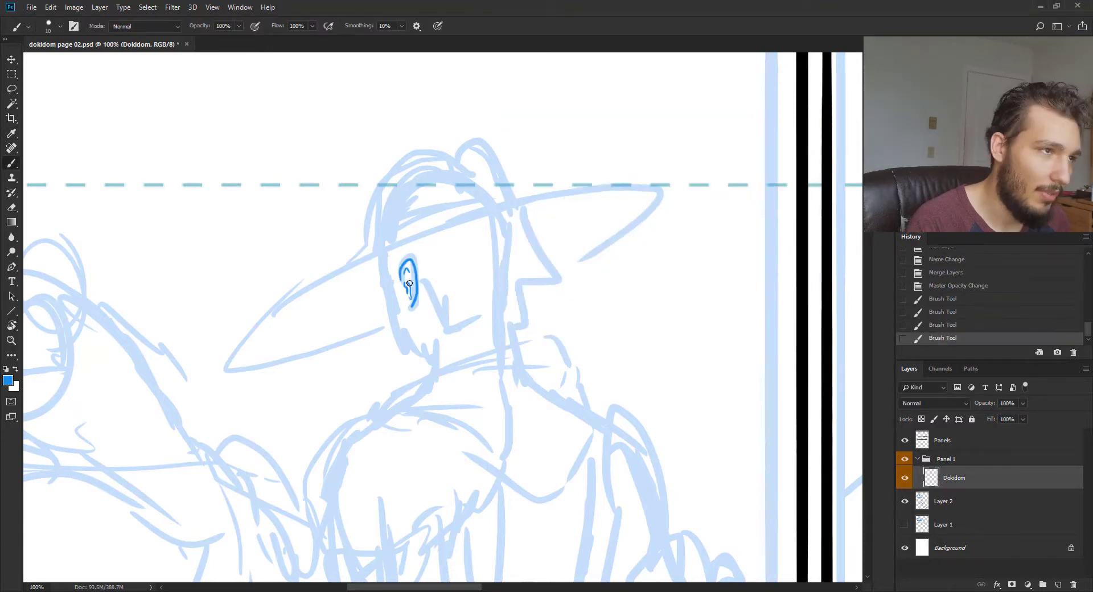
Outline the ear, the jagged hair around it and the jaw of the figure in the hat on the Dokidom layer
mouse_move(408, 273)
mouse_down()
mouse_move(386, 283)
mouse_move(375, 263)
mouse_up()
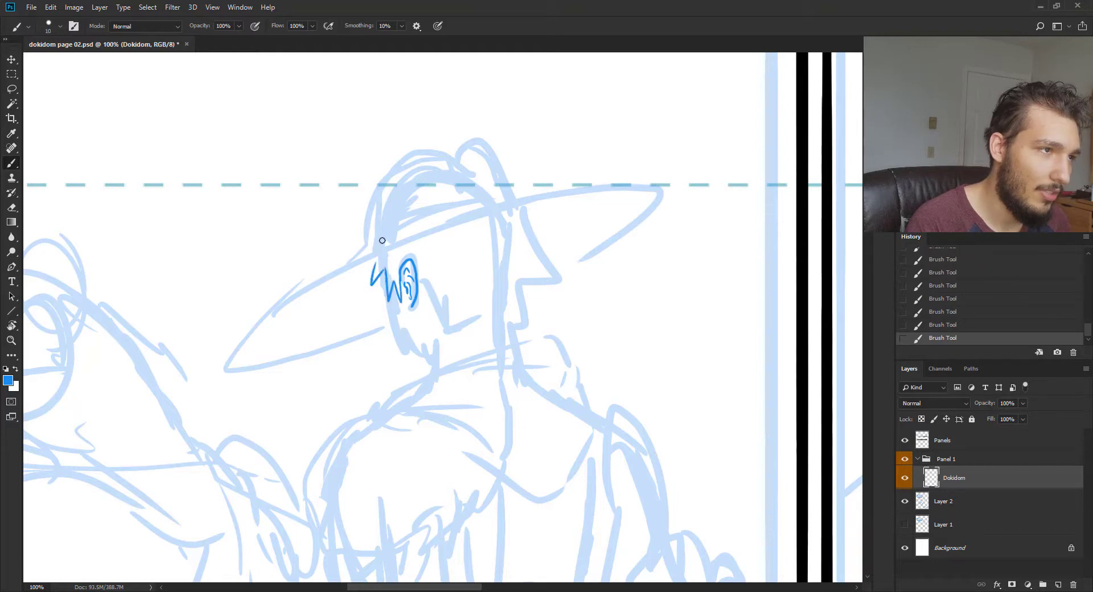
drag(417, 297, 459, 337)
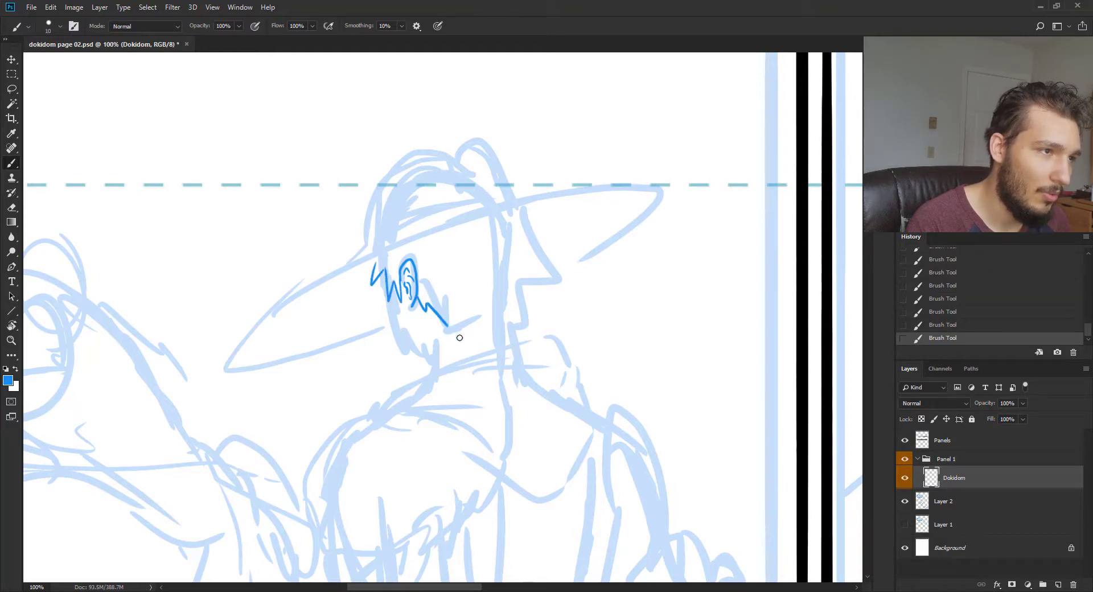
mouse_move(383, 278)
mouse_down()
mouse_move(394, 326)
mouse_move(416, 357)
mouse_up()
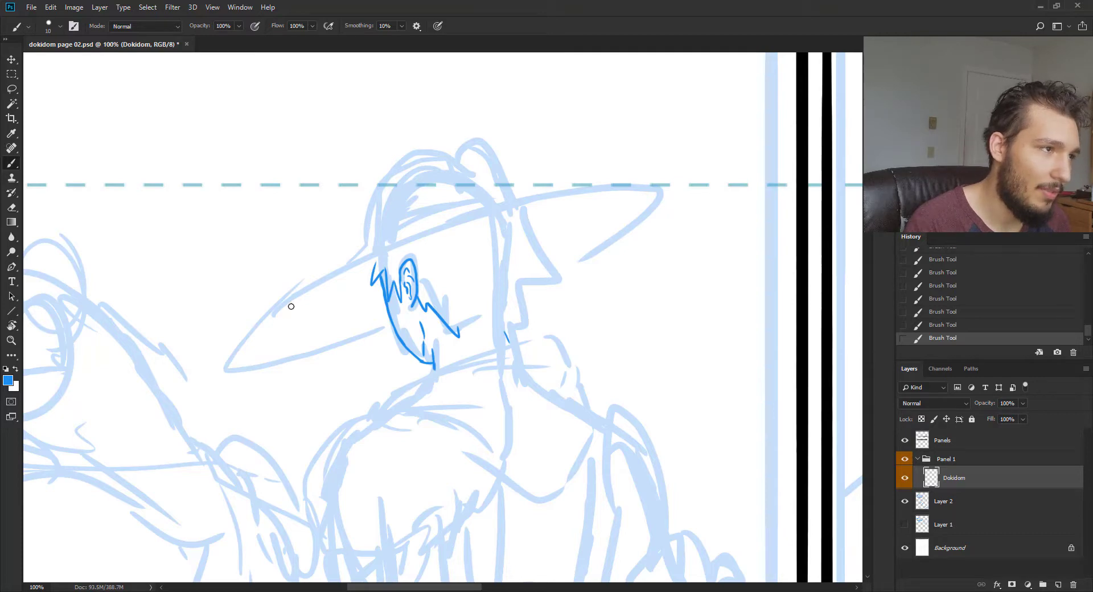
Outline the hat's wide brim with a double edge and add short crease lines on its underside
mouse_move(262, 323)
mouse_down()
mouse_move(460, 228)
mouse_move(597, 202)
mouse_move(623, 204)
mouse_move(608, 228)
mouse_up()
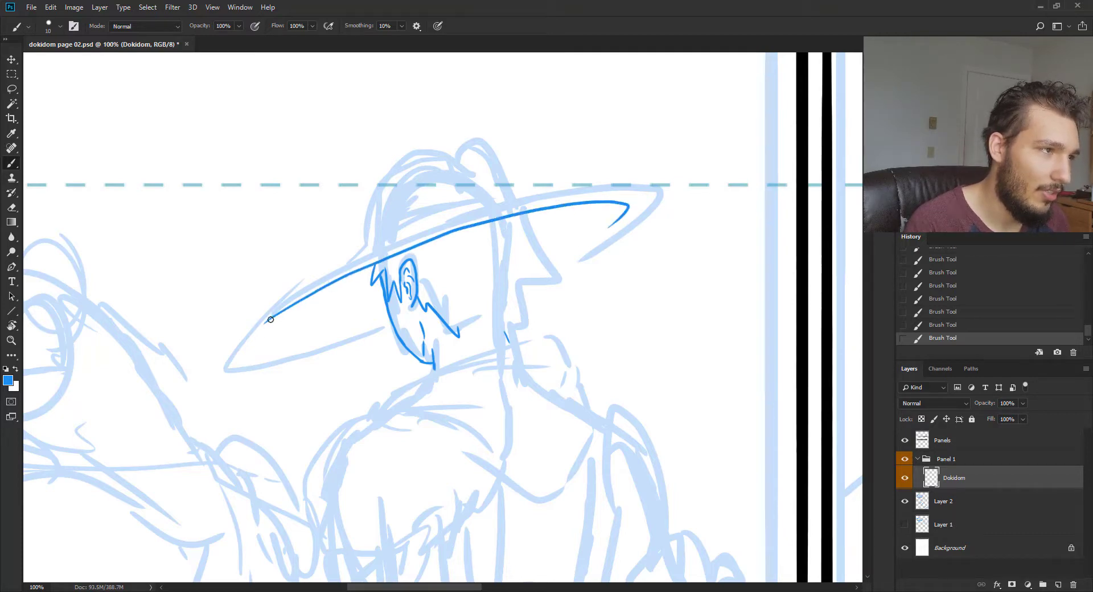
mouse_move(270, 320)
mouse_down()
mouse_move(227, 366)
mouse_move(291, 351)
mouse_up()
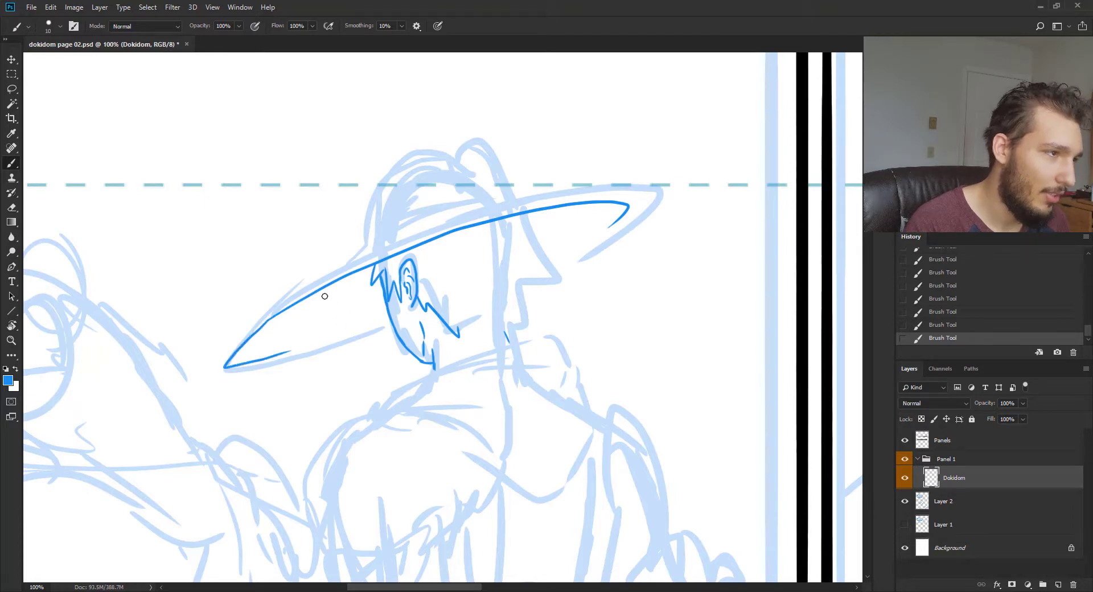
key(ctrl+z)
mouse_move(274, 316)
mouse_down()
mouse_move(234, 354)
mouse_move(312, 336)
mouse_up()
mouse_move(380, 328)
mouse_down()
mouse_move(298, 355)
mouse_move(219, 361)
mouse_move(258, 320)
mouse_move(359, 257)
mouse_move(574, 257)
mouse_move(558, 215)
mouse_up()
drag(321, 316, 364, 305)
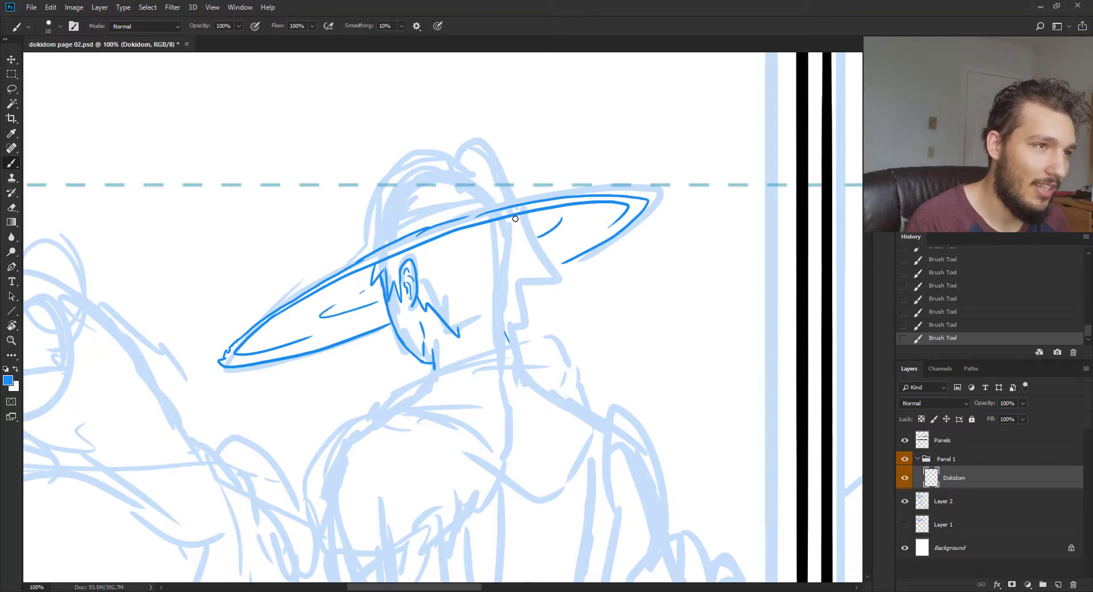
Draw the jagged hair down the back of the head and rework the strands in front of the ear
mouse_move(515, 218)
mouse_down()
mouse_move(549, 263)
mouse_move(537, 263)
mouse_move(543, 300)
mouse_move(525, 295)
mouse_move(519, 332)
mouse_move(502, 319)
mouse_move(499, 342)
mouse_move(482, 331)
mouse_move(478, 346)
mouse_move(455, 320)
mouse_move(482, 332)
mouse_up()
key(ctrl+z)
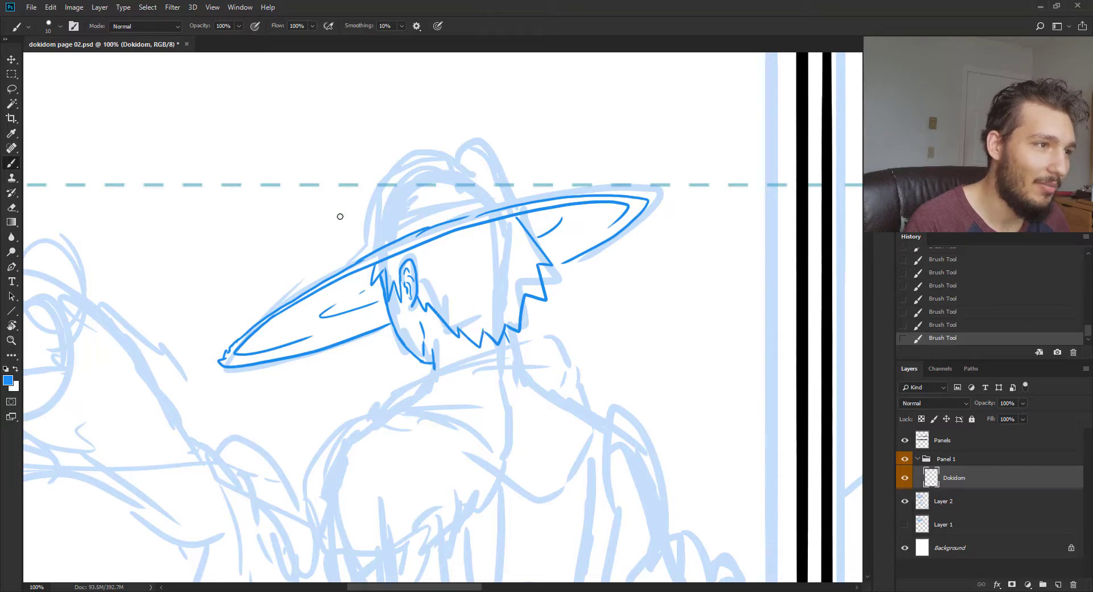
mouse_move(393, 273)
mouse_down()
mouse_move(395, 307)
mouse_move(363, 275)
mouse_move(398, 304)
mouse_move(390, 313)
mouse_move(381, 268)
mouse_move(380, 280)
mouse_up()
mouse_move(392, 321)
mouse_down()
mouse_move(371, 185)
mouse_move(372, 252)
mouse_up()
key(ctrl+z)
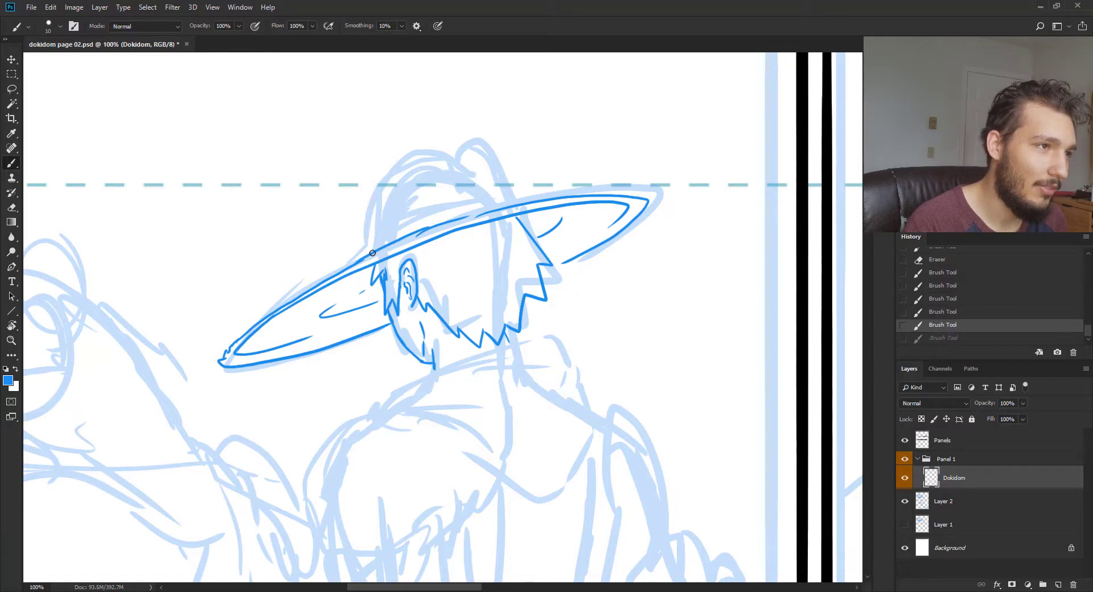
Draw the hat's dented crown and the curved line of its band above the brim
mouse_move(371, 209)
mouse_down()
mouse_move(399, 154)
mouse_move(473, 172)
mouse_move(466, 143)
mouse_move(494, 156)
mouse_move(515, 206)
mouse_up()
key(ctrl+z)
mouse_move(437, 160)
mouse_down()
mouse_move(453, 147)
mouse_move(496, 155)
mouse_move(514, 206)
mouse_move(444, 210)
mouse_move(379, 234)
mouse_move(395, 214)
mouse_move(507, 182)
mouse_up()
key(ctrl+z)
Erase the left tip of the hat brim with an enlarged eraser
key(bracketright)
key(bracketright)
key(bracketright)
key(bracketright)
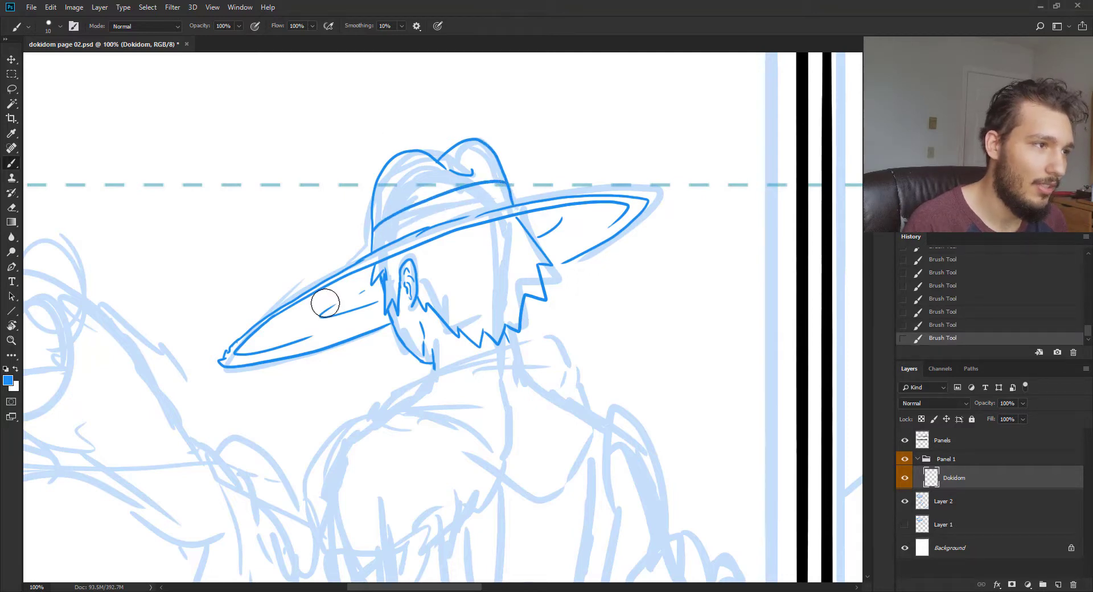
mouse_move(267, 289)
mouse_down()
mouse_move(232, 359)
mouse_move(270, 362)
mouse_move(340, 343)
mouse_move(273, 344)
mouse_up()
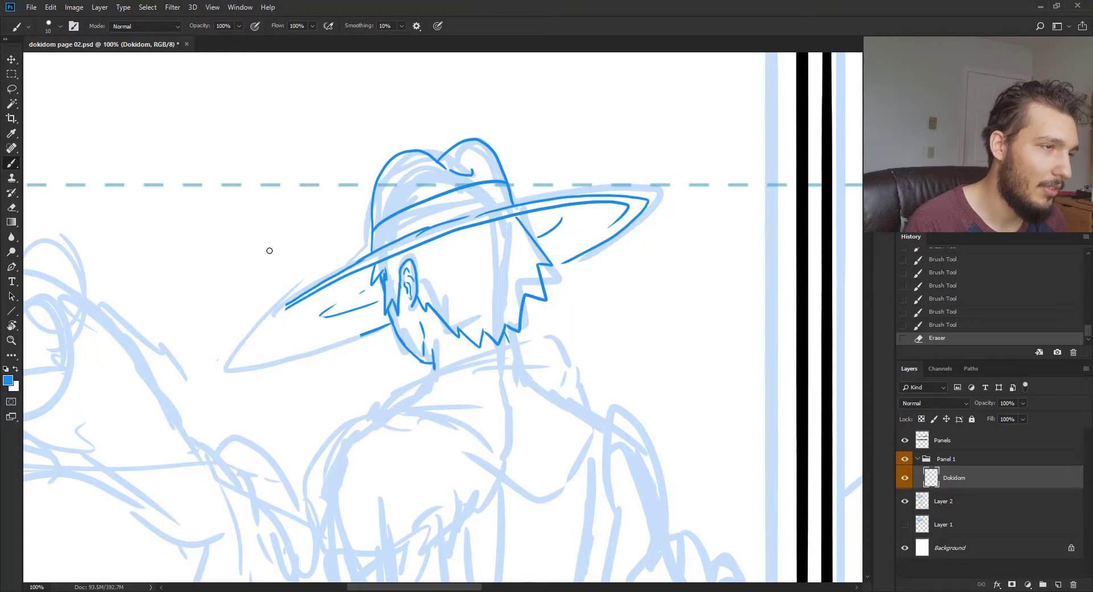
Undo the latest trial strokes for the left side of the hat brim
key(ctrl+alt+z)
key(ctrl+alt+z)
key(ctrl+alt+z)
key(ctrl+alt+z)
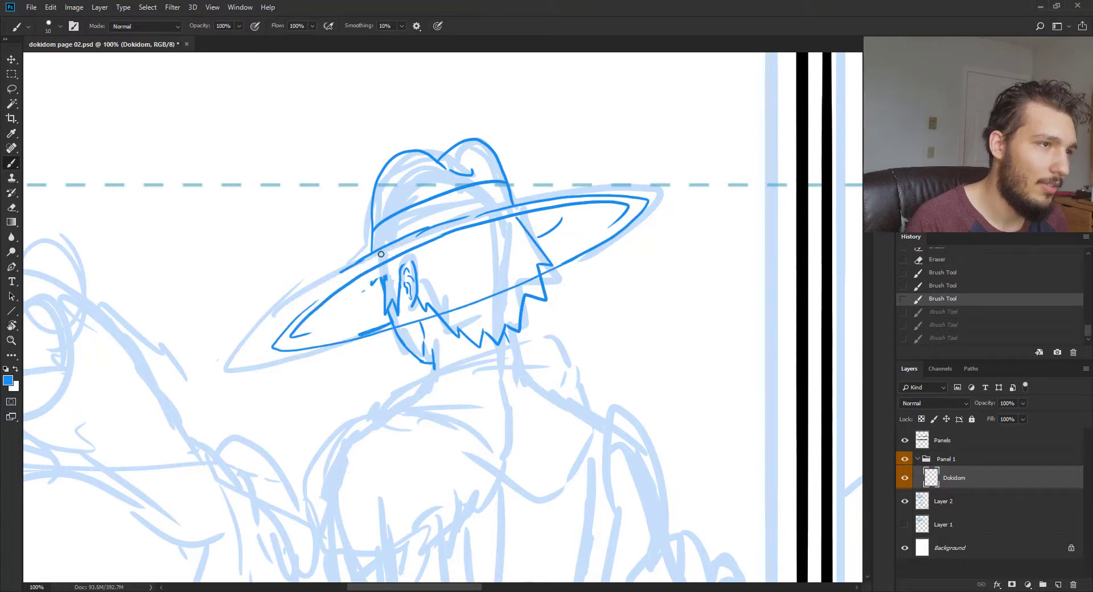
key(ctrl+alt+z)
key(ctrl+alt+z)
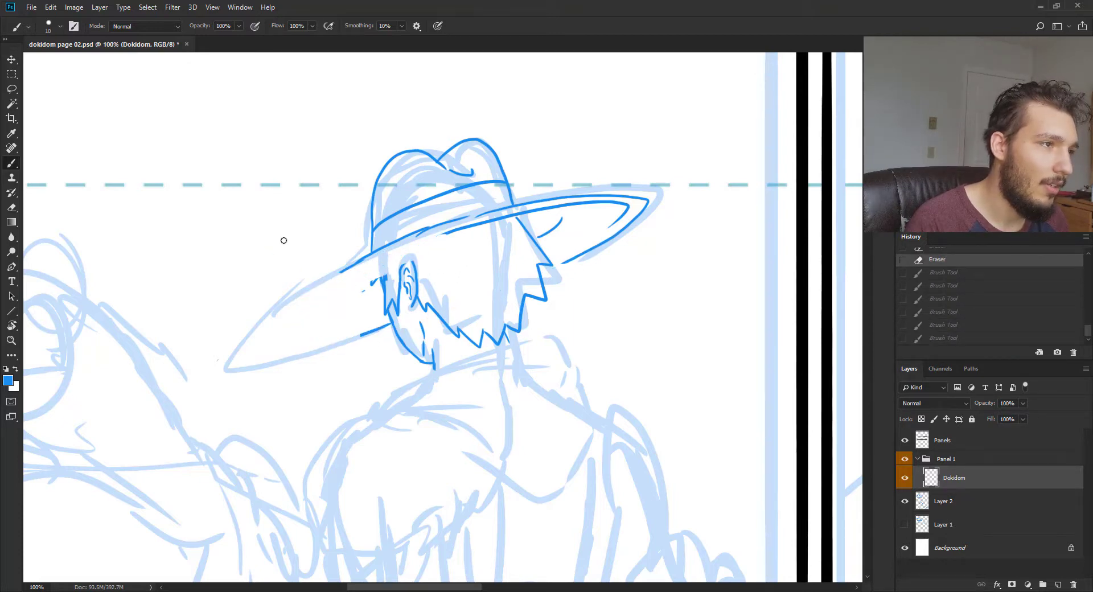
Redraw the left side of the hat brim as a shorter point with inner and outer edges
drag(433, 240, 302, 320)
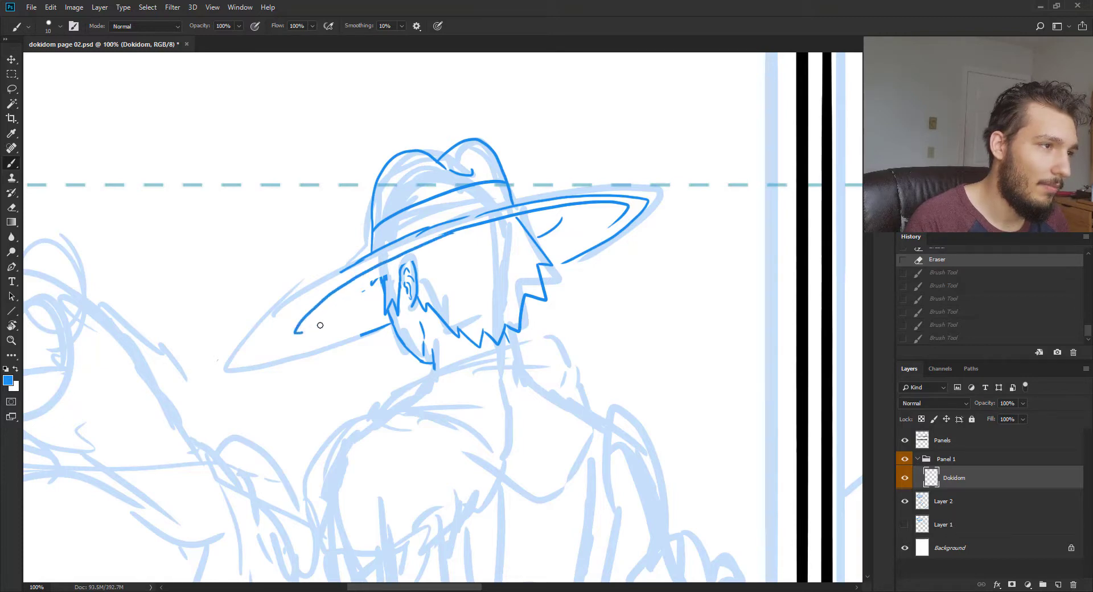
drag(395, 320, 294, 344)
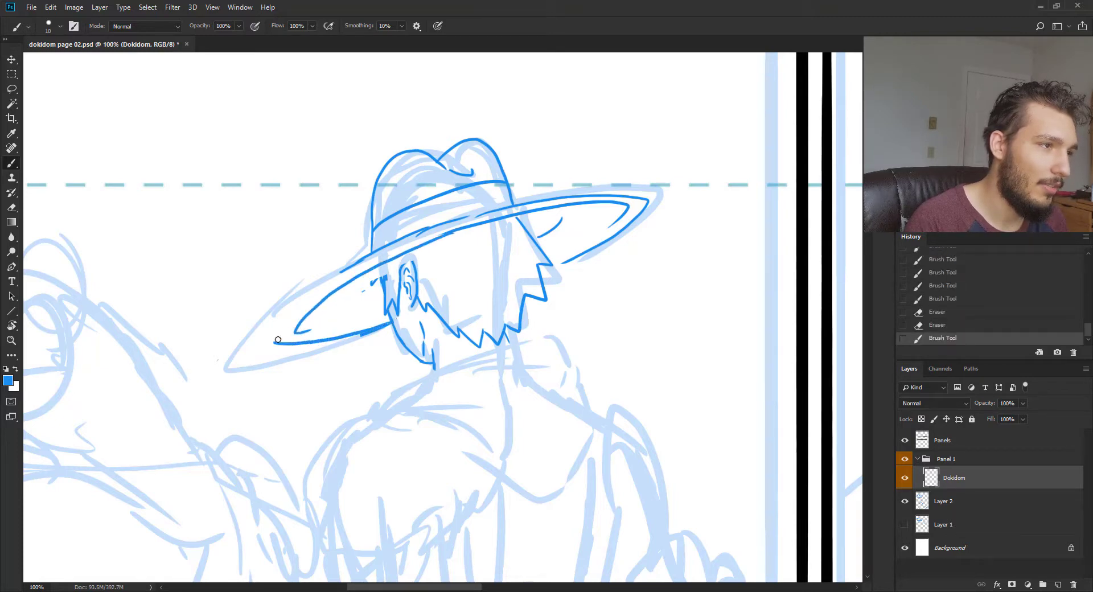
key(ctrl+z)
drag(376, 265, 277, 344)
key(ctrl+z)
mouse_move(350, 280)
mouse_down()
mouse_move(285, 319)
mouse_move(263, 350)
mouse_up()
mouse_move(327, 340)
mouse_down()
mouse_move(254, 354)
mouse_move(325, 288)
mouse_move(276, 333)
mouse_move(316, 296)
mouse_up()
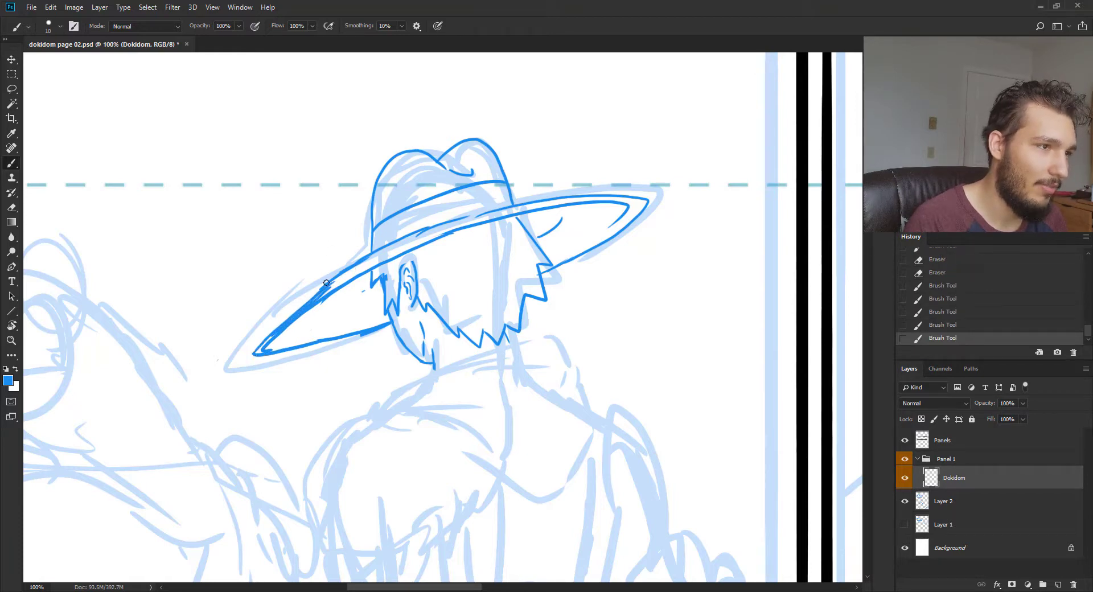
Draw the scarf's upper edge around the neck and its first fold lines toward the right shoulder
mouse_move(375, 360)
mouse_down()
mouse_move(338, 242)
mouse_move(398, 255)
mouse_move(451, 234)
mouse_move(522, 247)
mouse_up()
click(335, 299)
drag(446, 263, 550, 276)
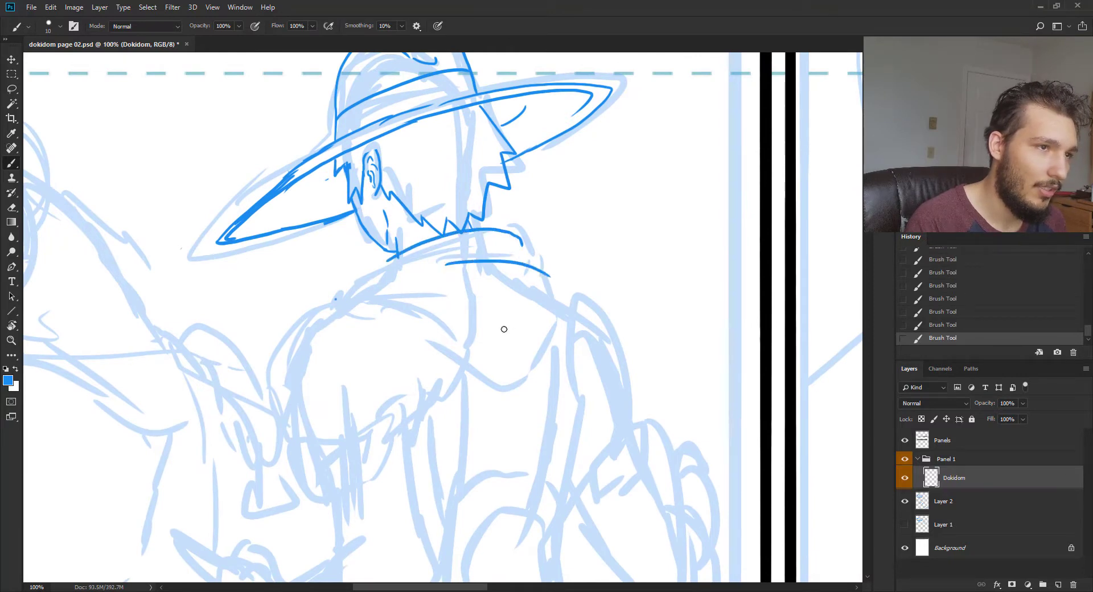
mouse_move(518, 326)
mouse_down()
mouse_move(564, 291)
mouse_move(535, 352)
mouse_up()
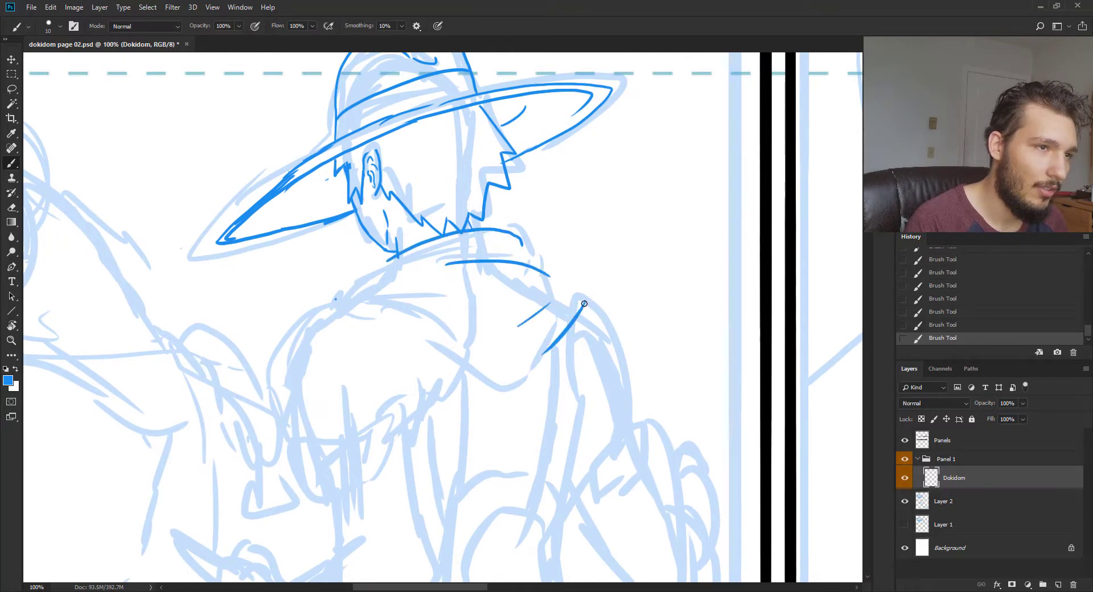
drag(585, 306, 568, 289)
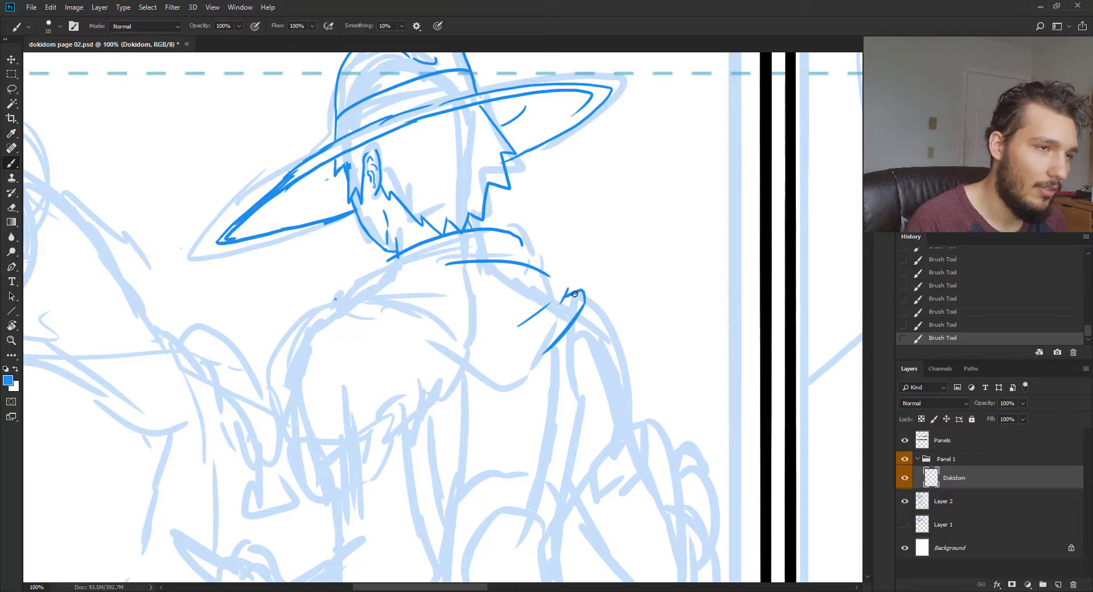
key(ctrl+shift+alt+n)
key(ctrl+alt+z)
key(ctrl+alt+z)
key(ctrl+alt+z)
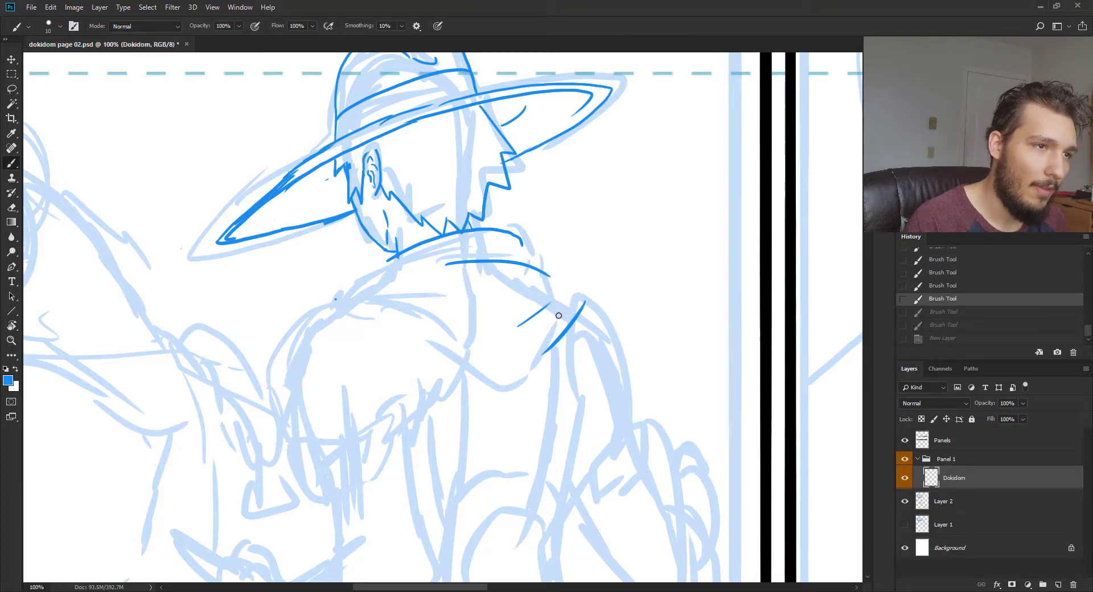
Outline the scarf from its bunched right edge to the drape over the left shoulder, with inner folds and a hanging tail
mouse_move(557, 317)
mouse_down()
mouse_move(576, 285)
mouse_move(586, 294)
mouse_move(587, 306)
mouse_move(527, 252)
mouse_move(465, 250)
mouse_up()
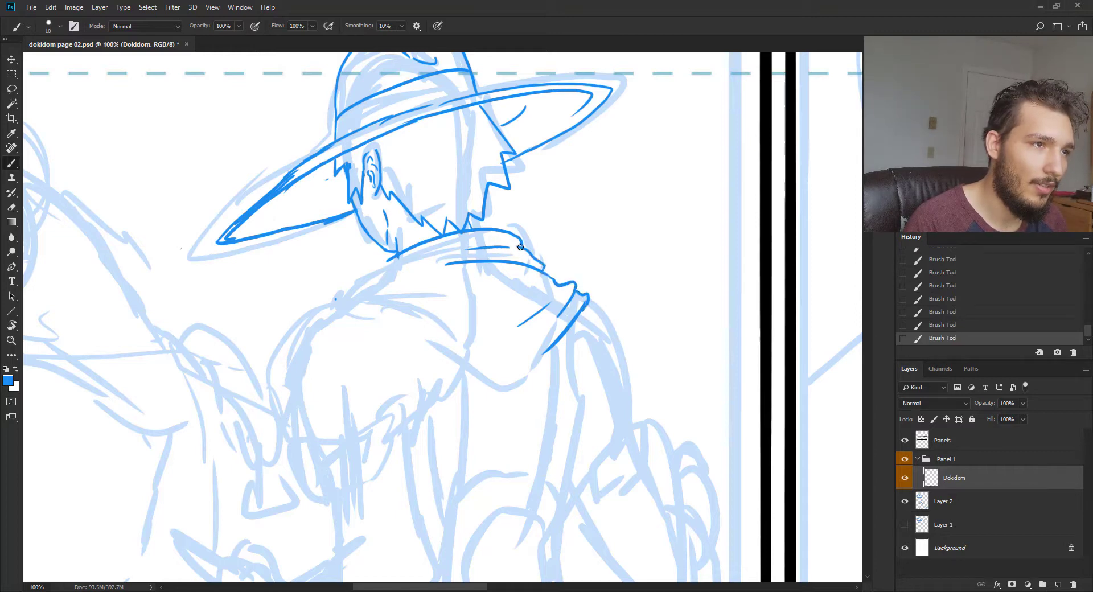
drag(541, 283, 482, 292)
key(ctrl+z)
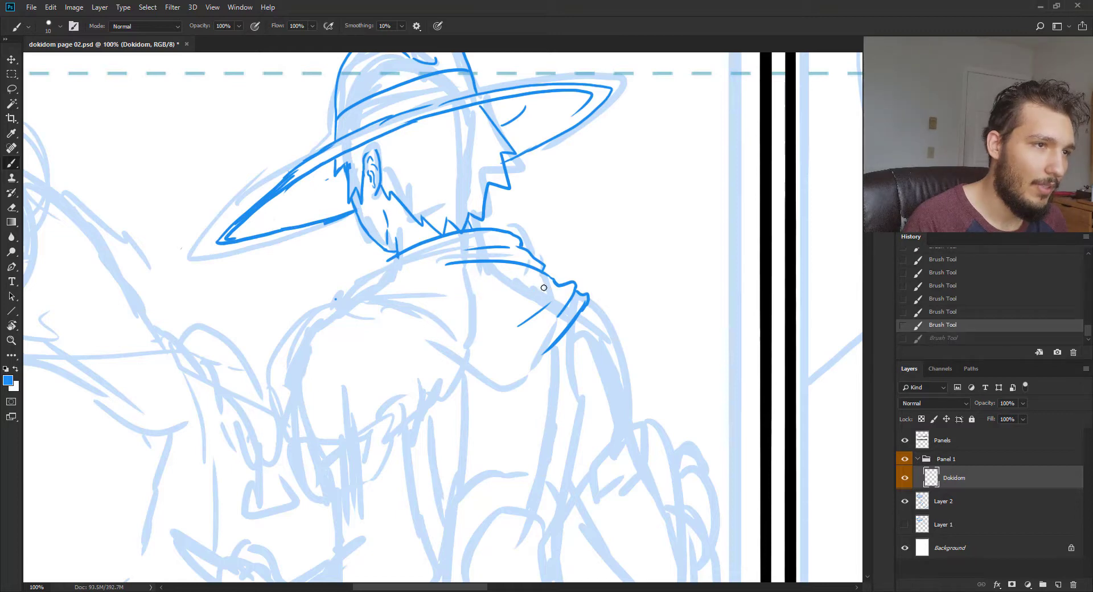
mouse_move(548, 287)
mouse_down()
mouse_move(481, 315)
mouse_move(540, 352)
mouse_up()
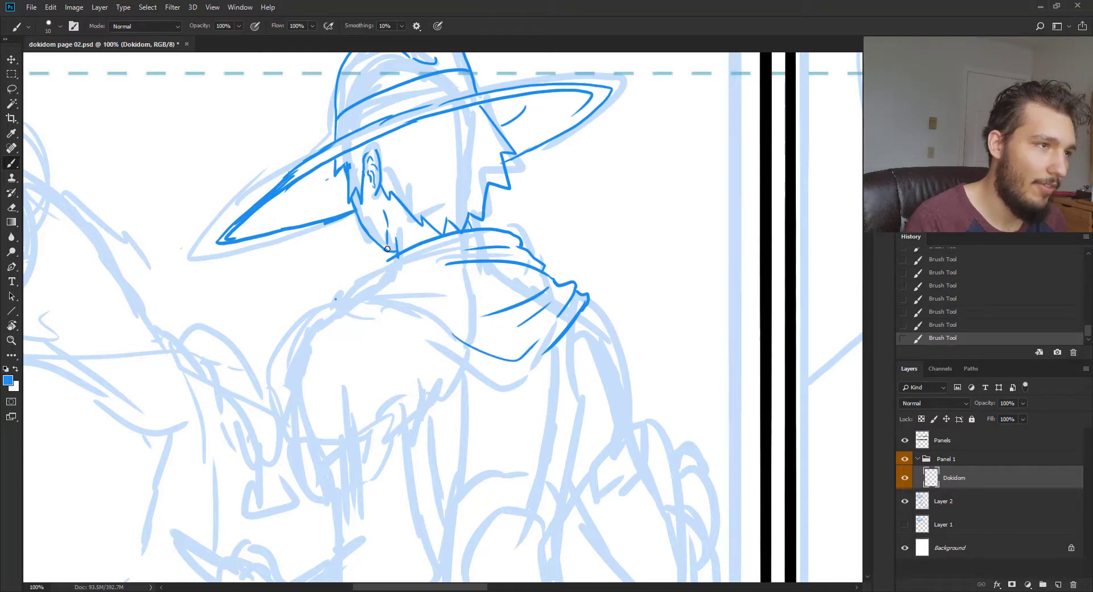
mouse_move(421, 266)
mouse_down()
mouse_move(365, 267)
mouse_move(340, 282)
mouse_move(366, 287)
mouse_move(324, 290)
mouse_move(301, 314)
mouse_move(353, 310)
mouse_move(492, 367)
mouse_move(528, 368)
mouse_up()
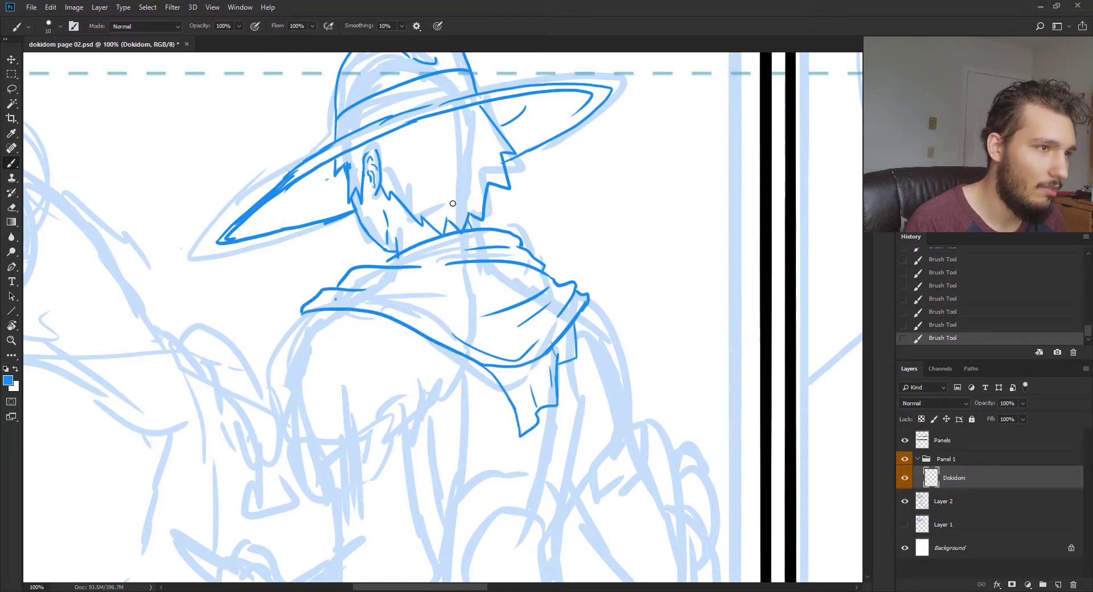
Undo the strokes of the scarf's hanging tail and add fold lines across the scarf's back
key(ctrl+z)
key(ctrl+z)
key(ctrl+z)
key(ctrl+z)
key(ctrl+z)
key(ctrl+z)
key(ctrl+z)
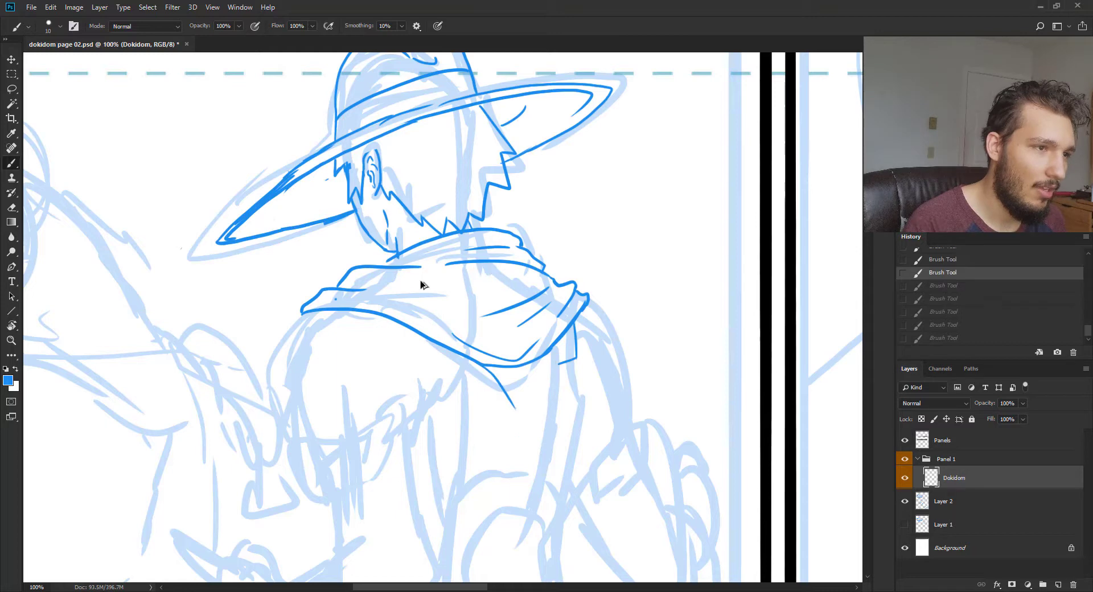
key(ctrl+z)
key(ctrl+z)
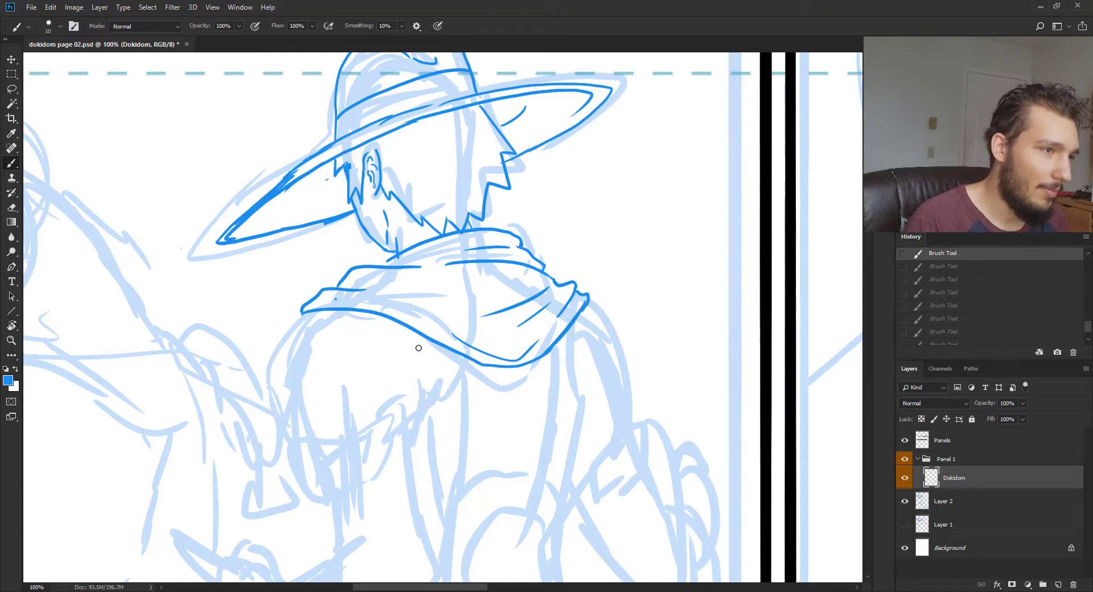
mouse_move(377, 294)
mouse_down()
mouse_move(420, 278)
mouse_move(380, 265)
mouse_move(447, 296)
mouse_move(423, 285)
mouse_move(477, 303)
mouse_up()
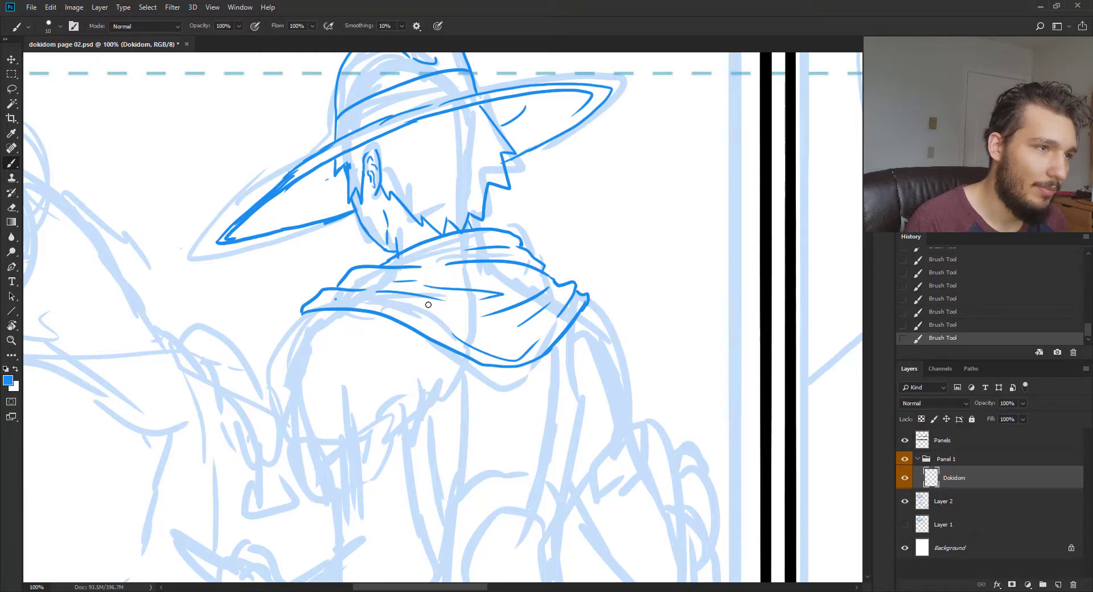
Draw the figure's left shoulder, sleeve cuff and bent forearm, with crease lines around the elbow
drag(459, 389, 493, 344)
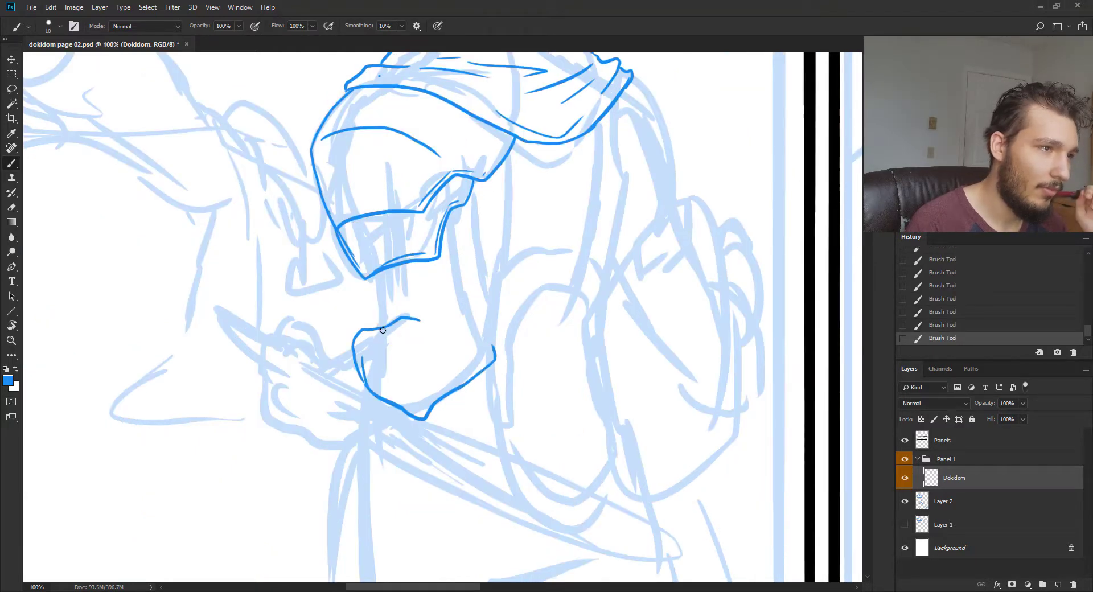
mouse_move(382, 328)
mouse_down()
mouse_move(429, 300)
mouse_move(383, 325)
mouse_move(369, 279)
mouse_up()
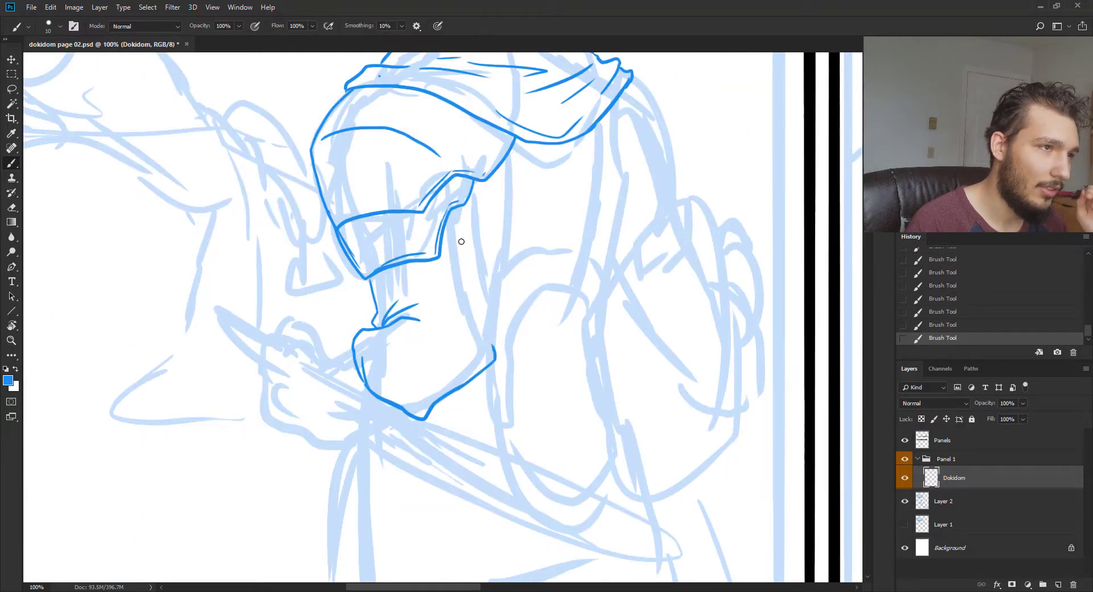
mouse_move(462, 220)
mouse_down()
mouse_move(499, 357)
mouse_move(411, 347)
mouse_up()
mouse_move(446, 323)
mouse_down()
mouse_move(462, 330)
mouse_move(422, 334)
mouse_up()
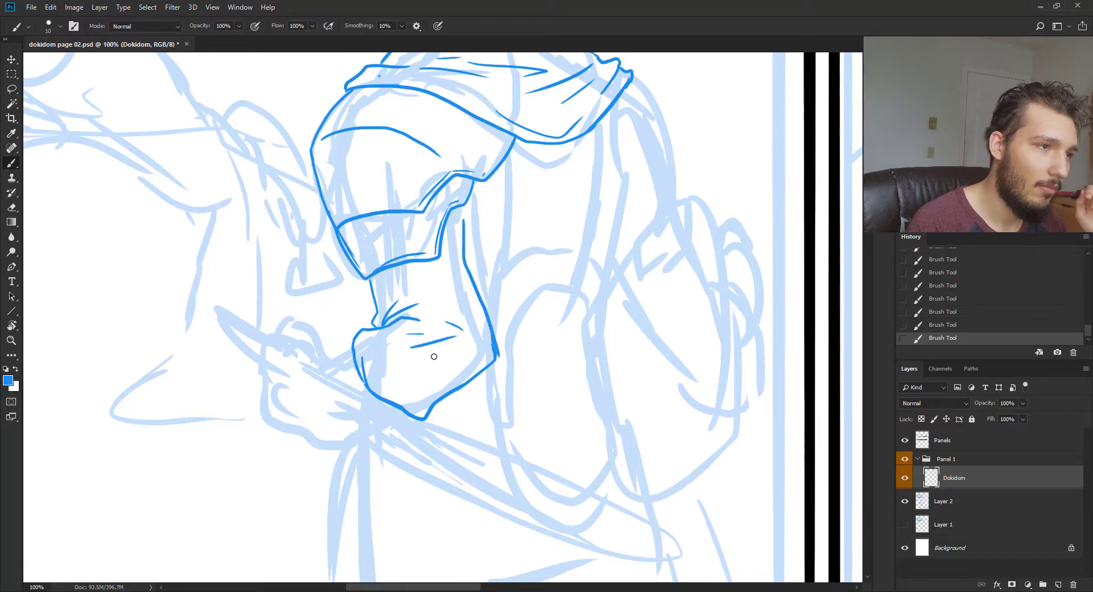
mouse_move(411, 374)
mouse_down()
mouse_move(449, 366)
mouse_move(427, 387)
mouse_up()
drag(447, 302, 424, 295)
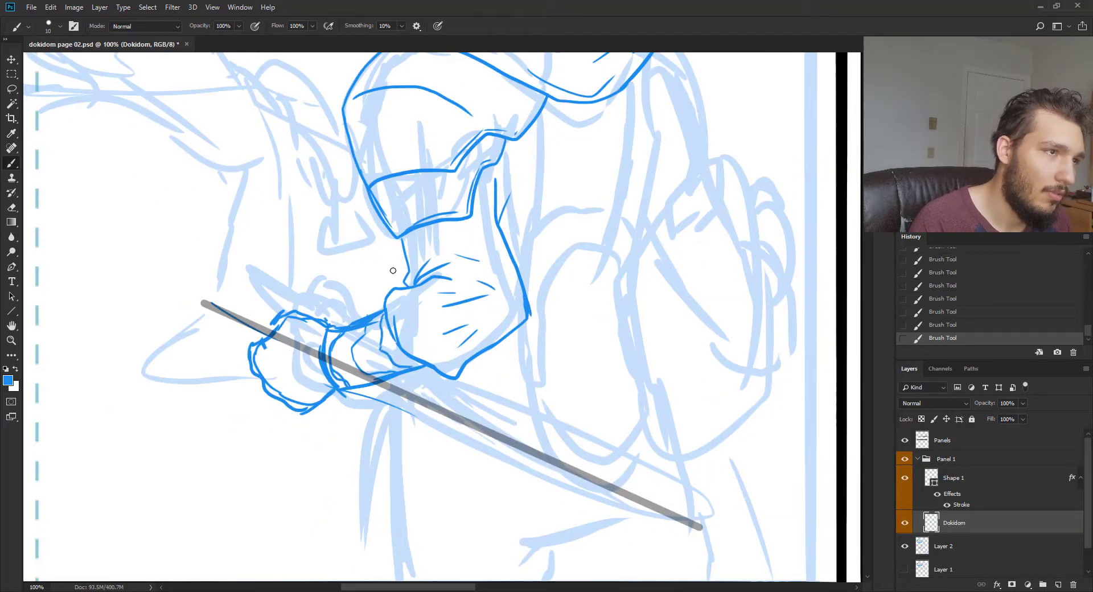
Draw the figure's far shoulder and upper sleeve below the scarf's right edge, with a jagged inner fold line
key(ctrl+minus)
key(ctrl+minus)
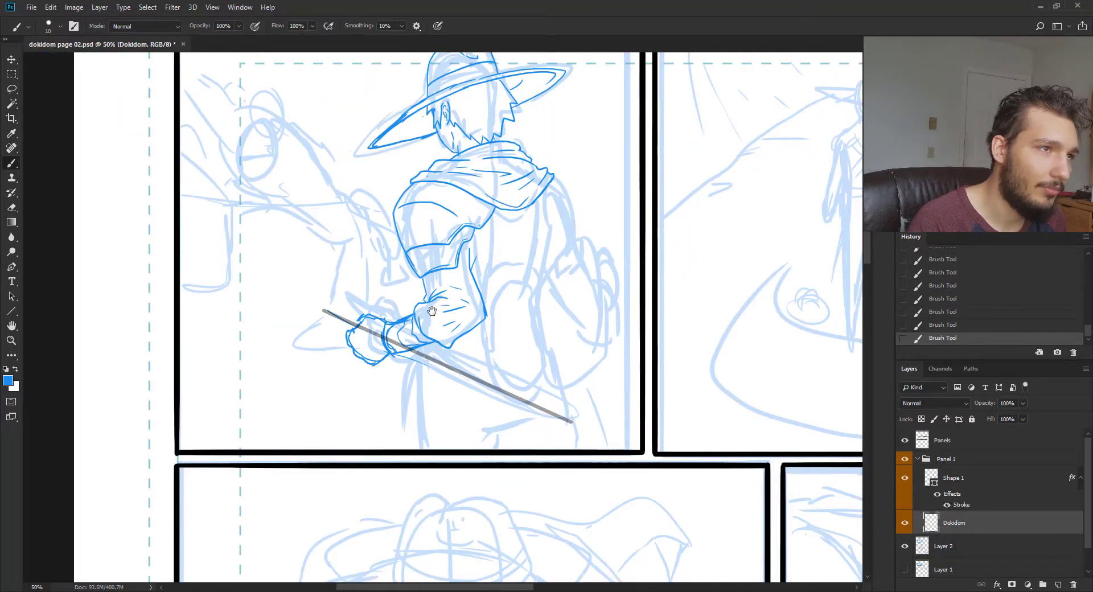
key(ctrl+plus)
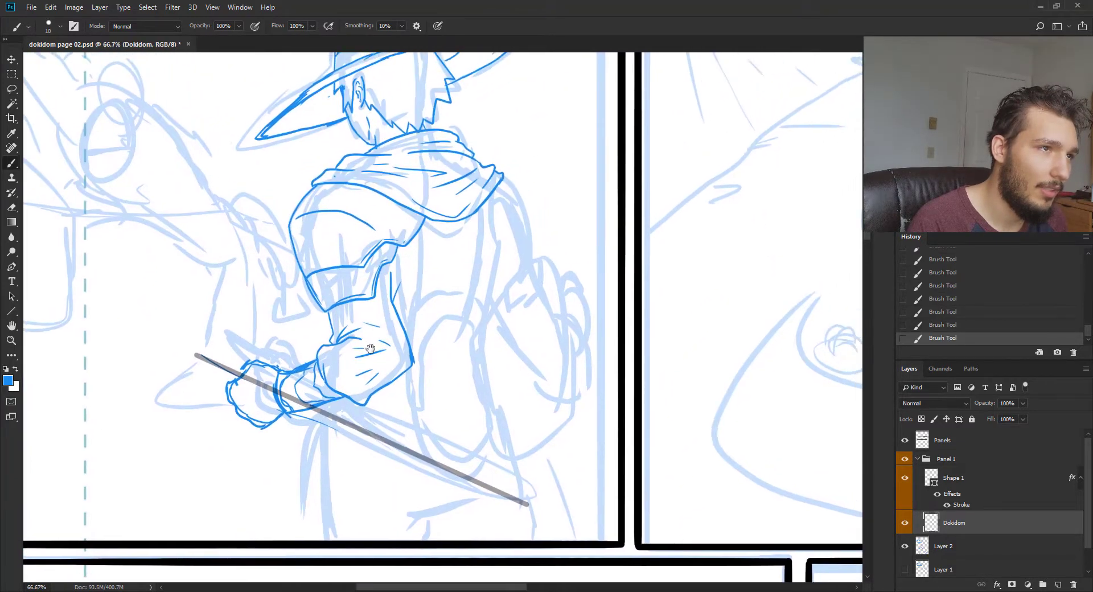
key(ctrl+plus)
mouse_move(435, 198)
mouse_down()
mouse_move(454, 226)
mouse_move(471, 215)
mouse_move(488, 230)
mouse_up()
key(ctrl+plus)
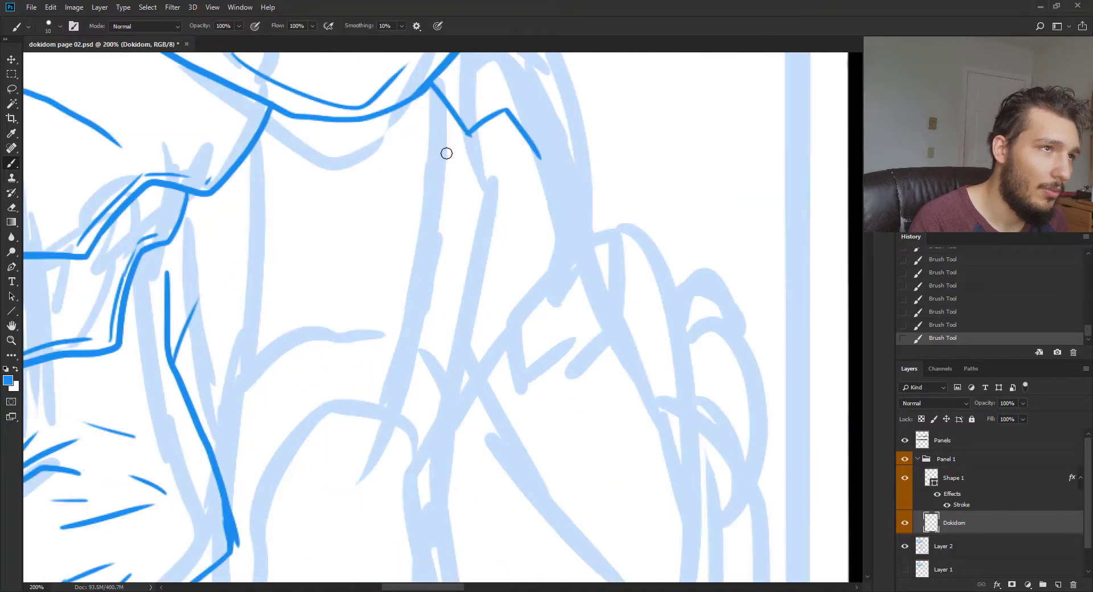
key(ctrl+minus)
key(ctrl+minus)
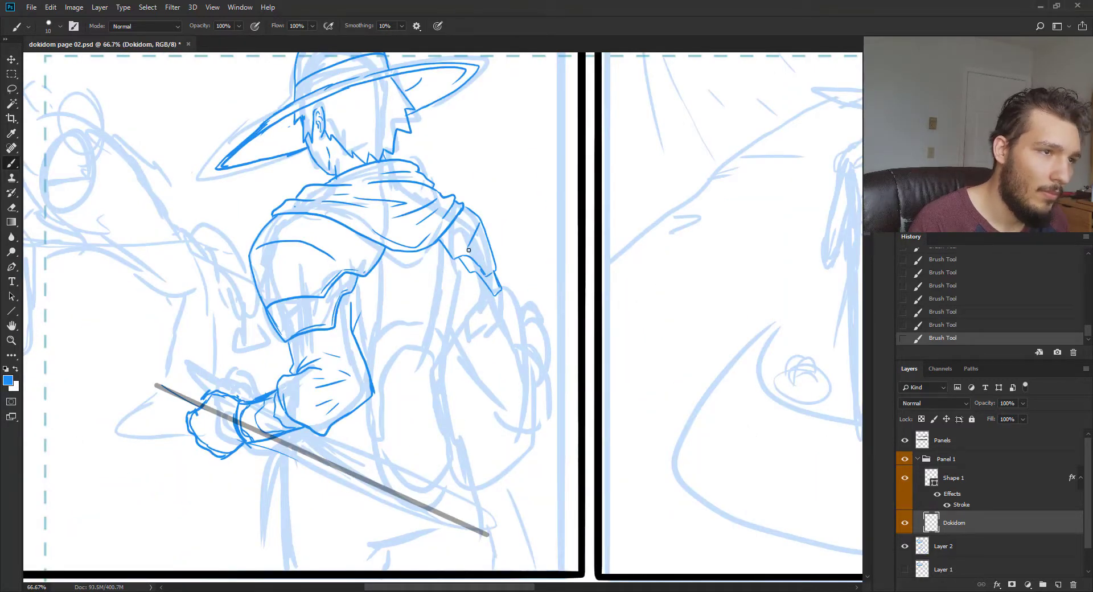
Outline the backpack with its top flap, front strap and buckle, curved side panel and small side pocket
mouse_move(446, 355)
mouse_down()
mouse_move(516, 308)
mouse_move(531, 317)
mouse_move(541, 362)
mouse_move(464, 383)
mouse_move(538, 364)
mouse_up()
drag(449, 350, 503, 326)
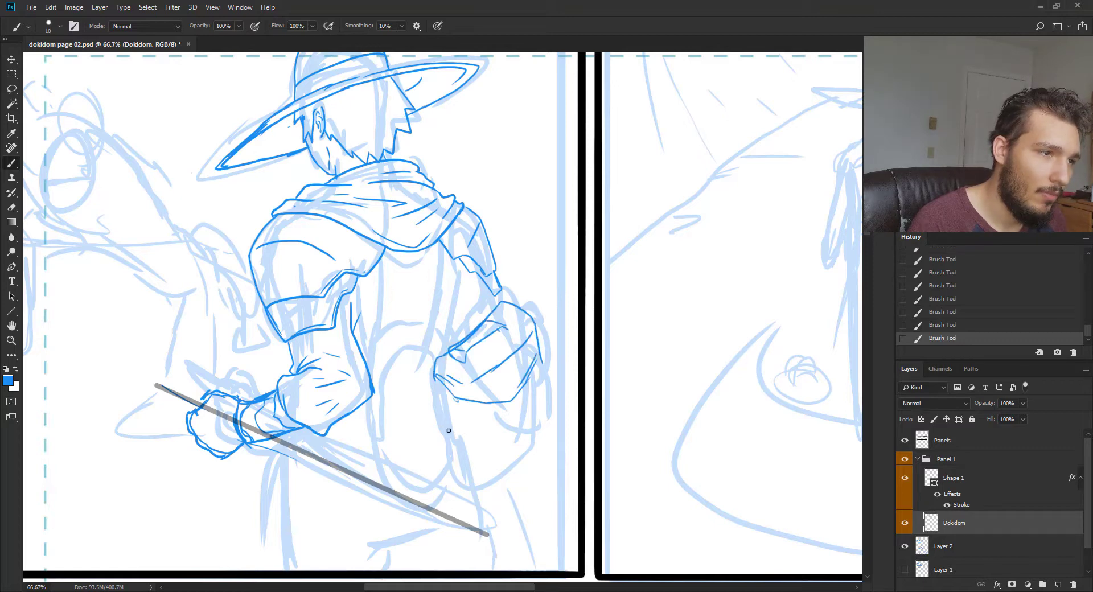
mouse_move(435, 380)
mouse_down()
mouse_move(448, 436)
mouse_move(461, 418)
mouse_move(474, 449)
mouse_move(467, 460)
mouse_move(446, 453)
mouse_move(471, 459)
mouse_move(473, 480)
mouse_move(453, 486)
mouse_move(445, 452)
mouse_up()
drag(449, 462, 468, 463)
mouse_move(438, 416)
mouse_down()
mouse_move(448, 459)
mouse_move(525, 460)
mouse_move(499, 460)
mouse_move(536, 419)
mouse_move(520, 449)
mouse_up()
mouse_move(538, 361)
mouse_down()
mouse_move(545, 423)
mouse_move(523, 459)
mouse_up()
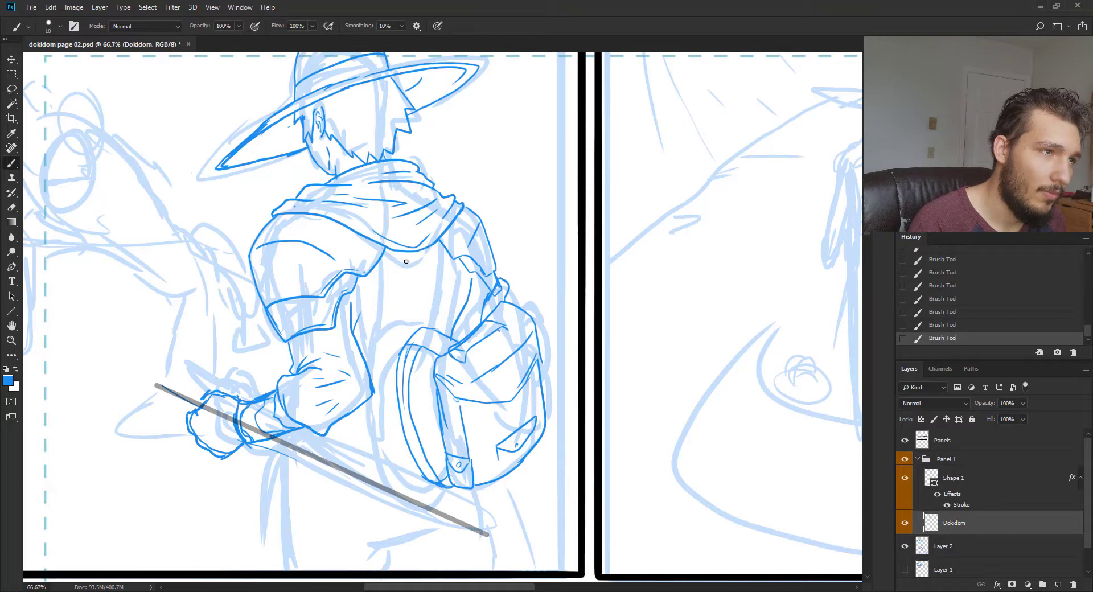
drag(421, 252, 357, 331)
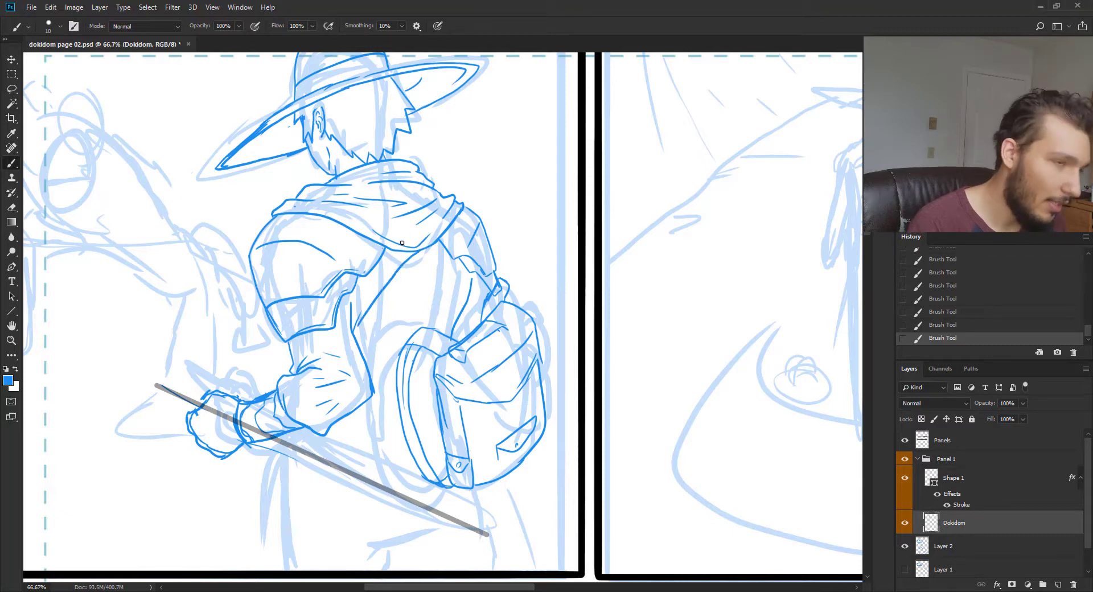
key(ctrl+z)
drag(408, 253, 354, 311)
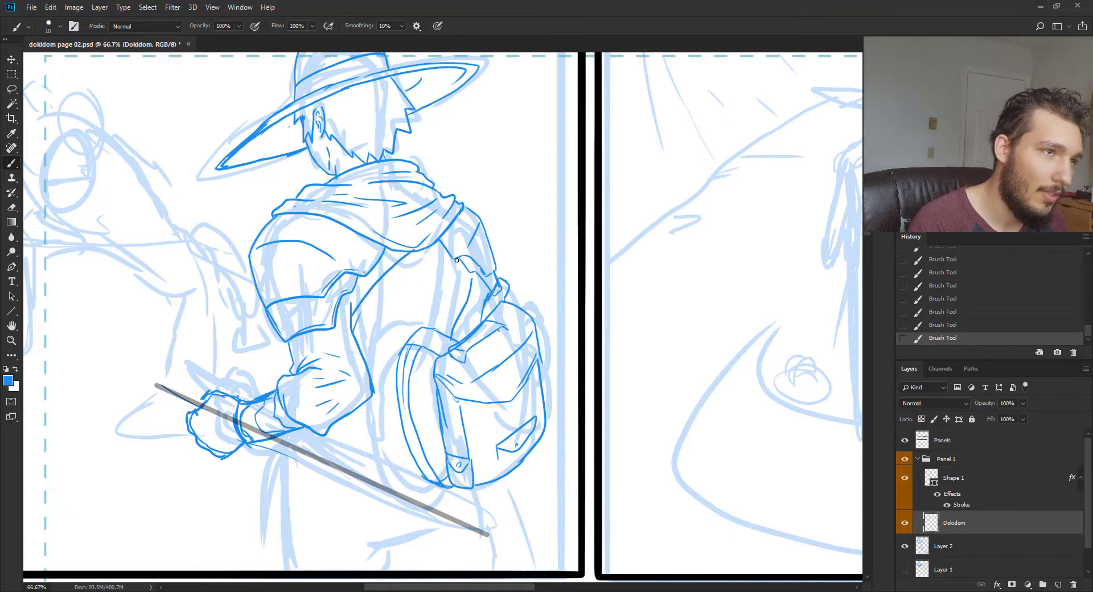
drag(456, 262, 363, 352)
key(ctrl+alt+z)
key(ctrl+alt+z)
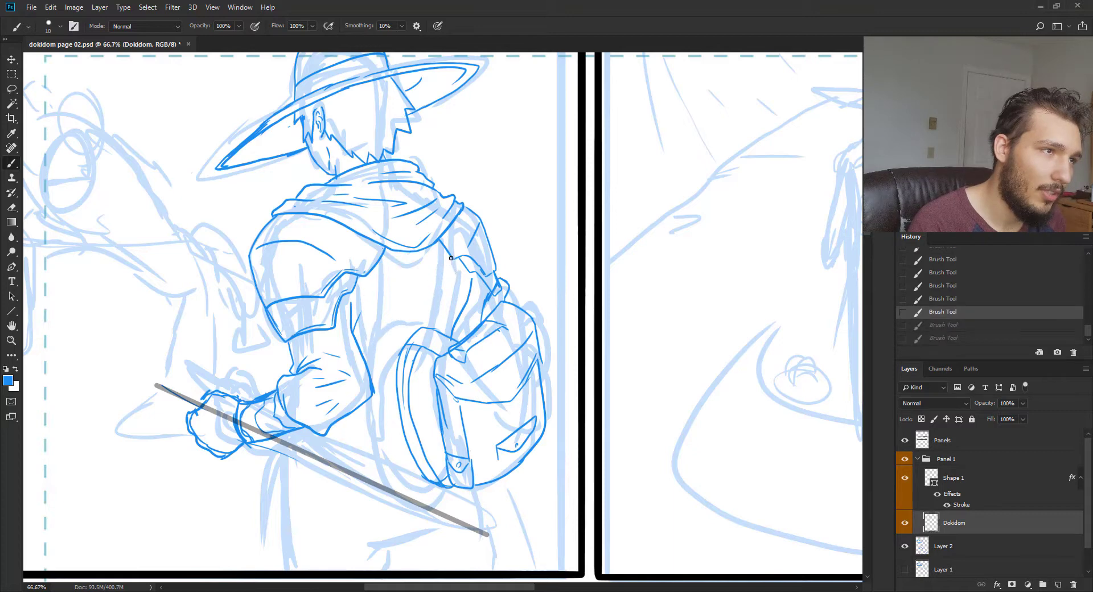
Draw the diagonal strap across the figure's back, the crossing strap lines beside the backpack and a few shirt creases
drag(454, 259, 368, 340)
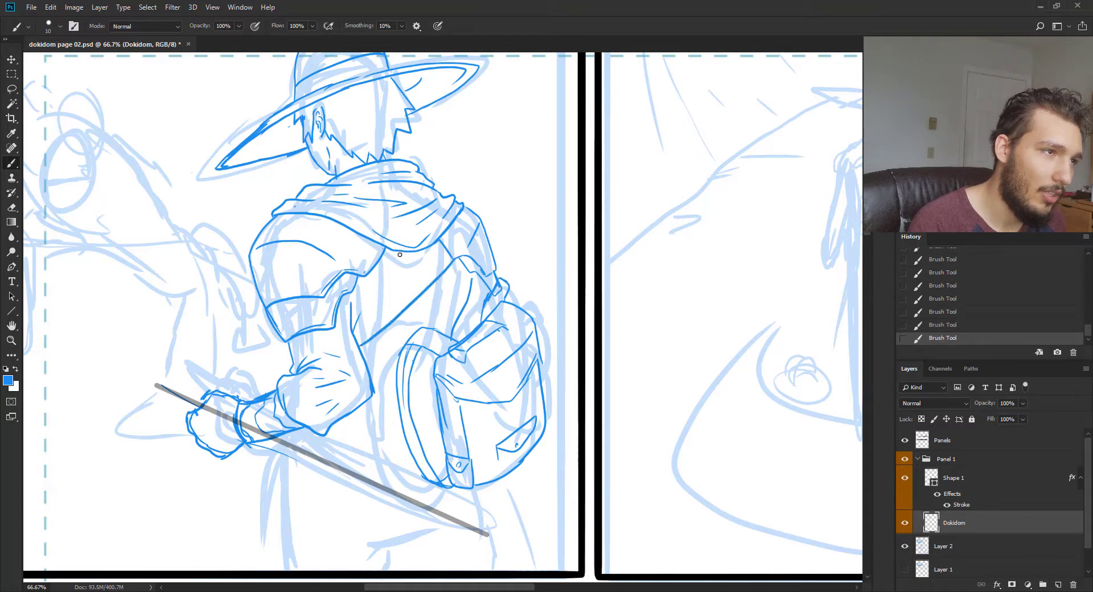
drag(400, 254, 354, 302)
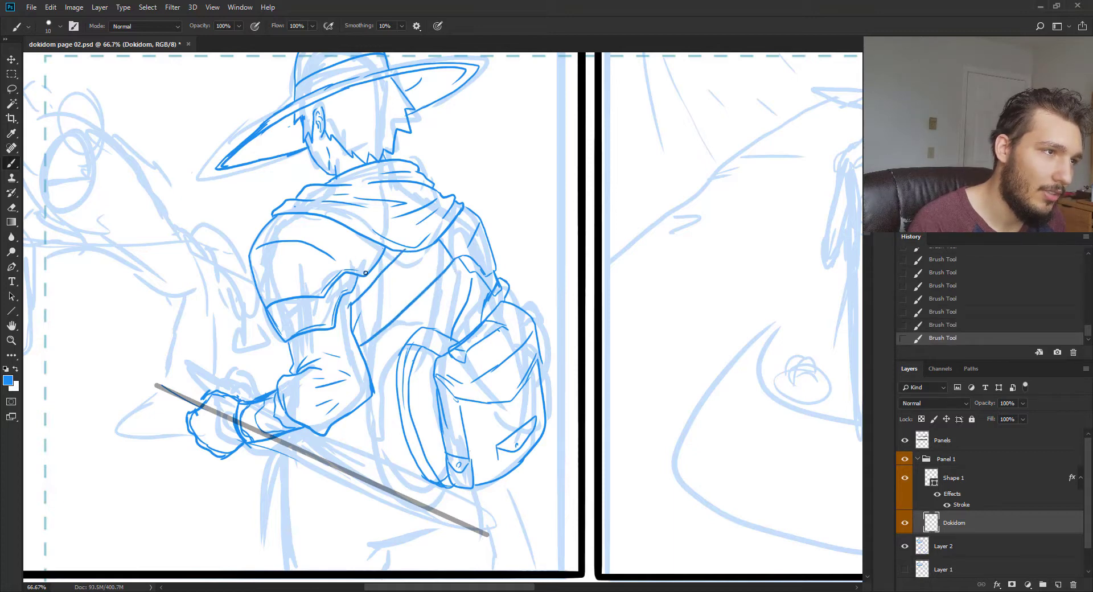
drag(413, 301, 456, 324)
mouse_move(437, 276)
mouse_down()
mouse_move(468, 303)
mouse_move(471, 294)
mouse_move(453, 338)
mouse_up()
drag(419, 316, 414, 314)
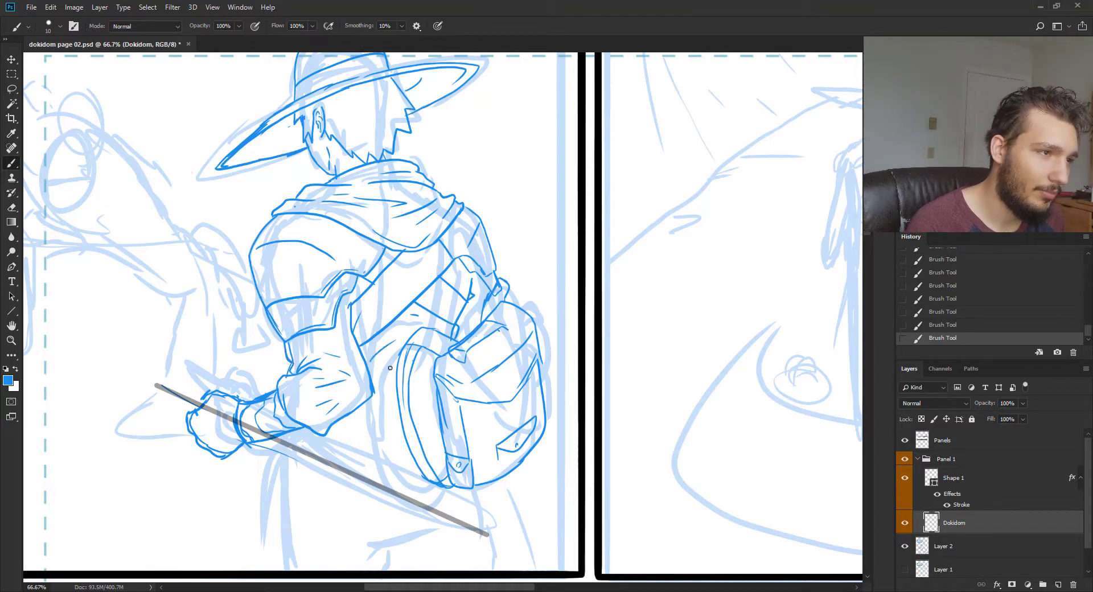
scroll(390, 368, down, 4)
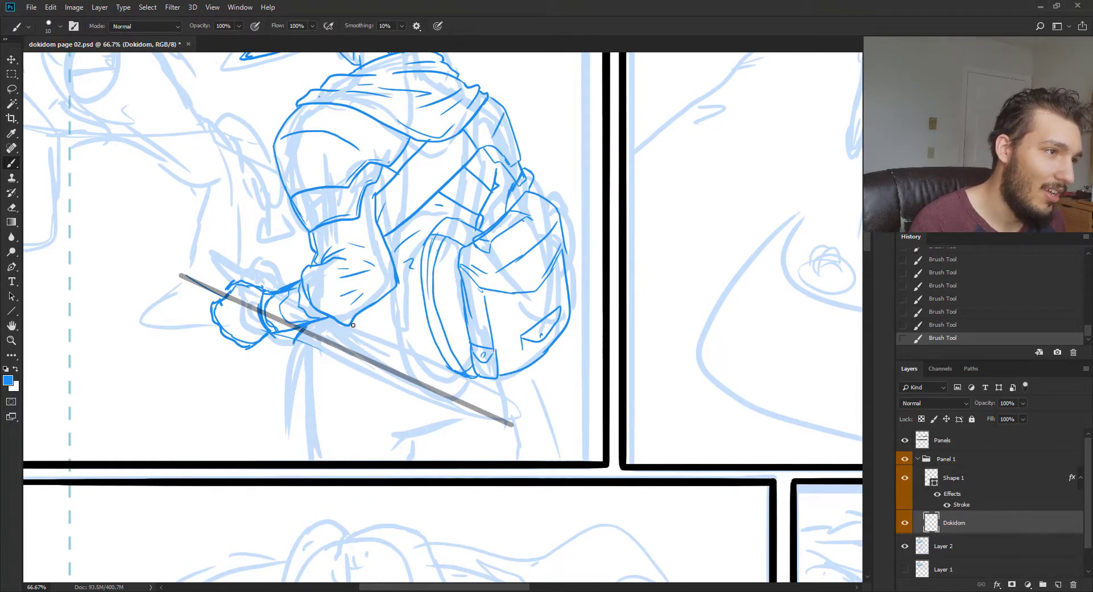
drag(294, 342, 387, 387)
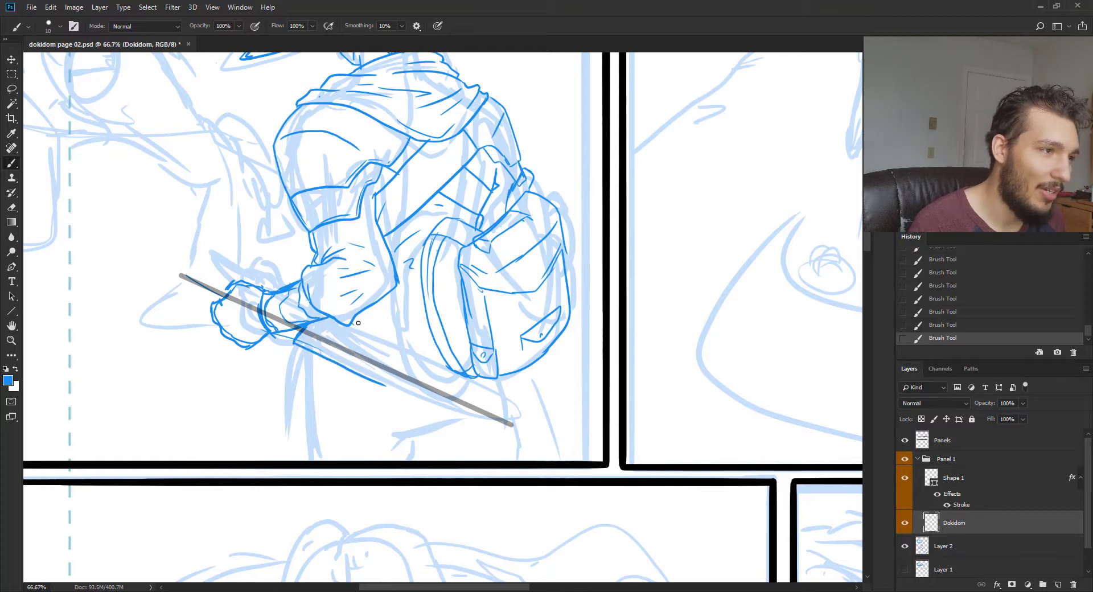
mouse_move(355, 324)
mouse_down()
mouse_move(477, 379)
mouse_move(503, 426)
mouse_move(387, 387)
mouse_up()
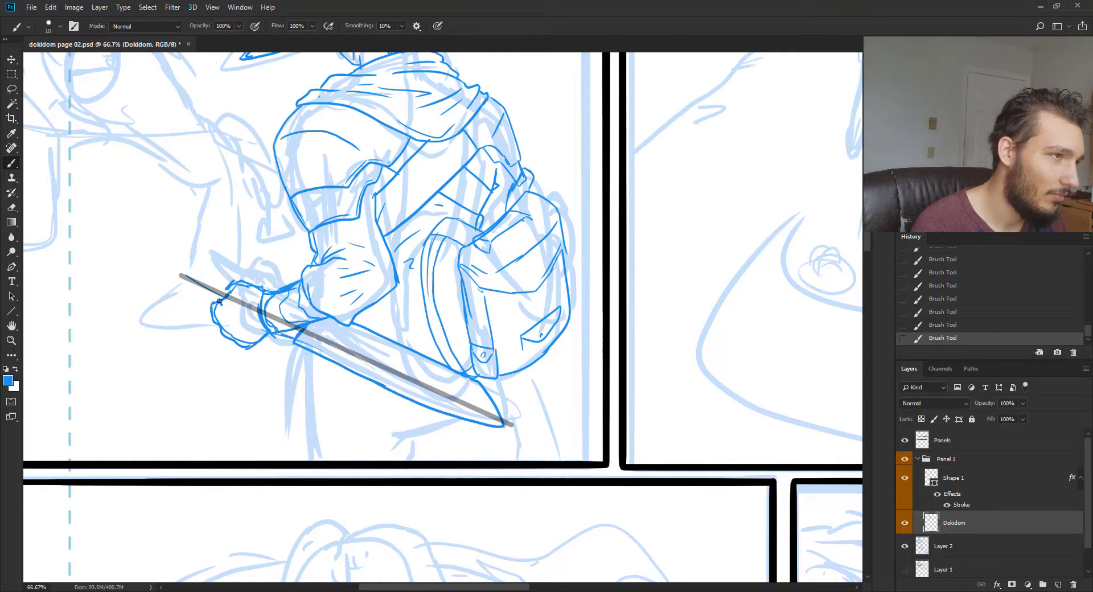
drag(198, 288, 222, 298)
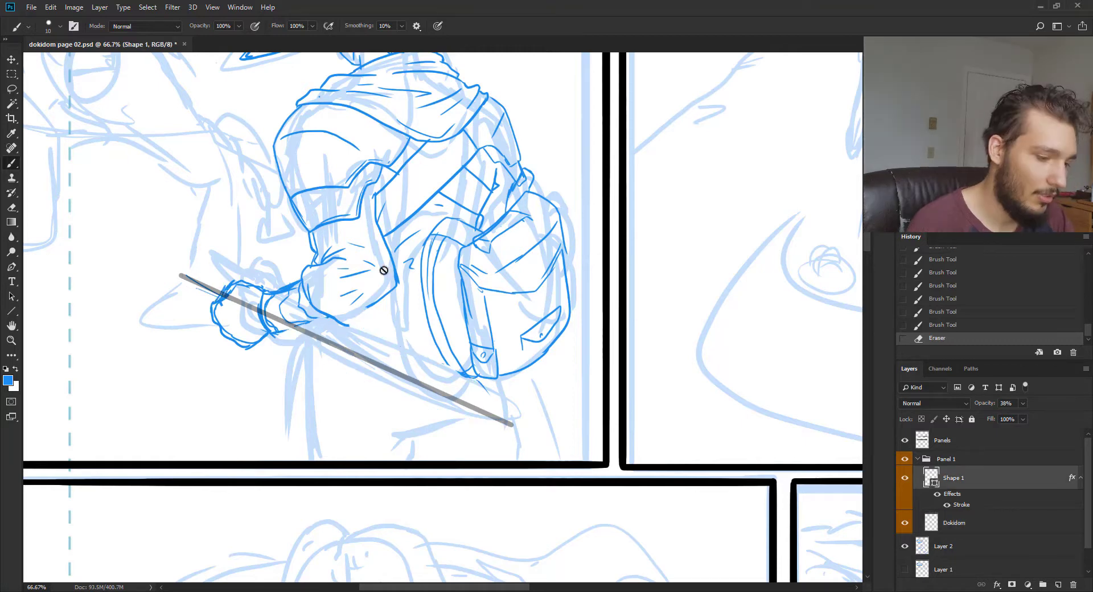
Rotate the gray guide line on the Shape 1 layer to a steeper angle and reposition it through the fist
key(m)
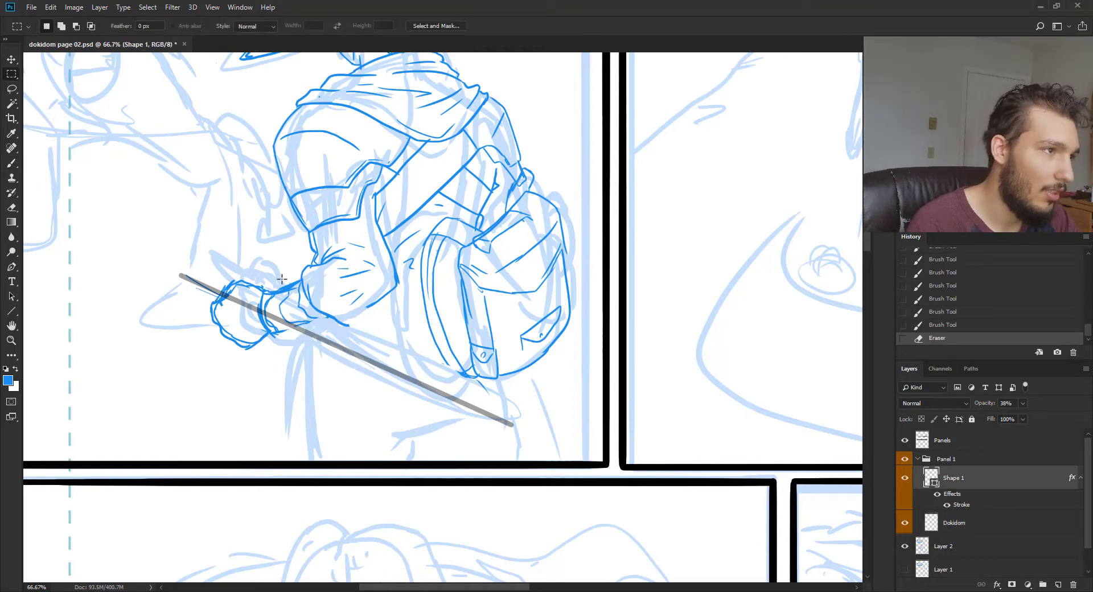
right_click(282, 284)
click(319, 382)
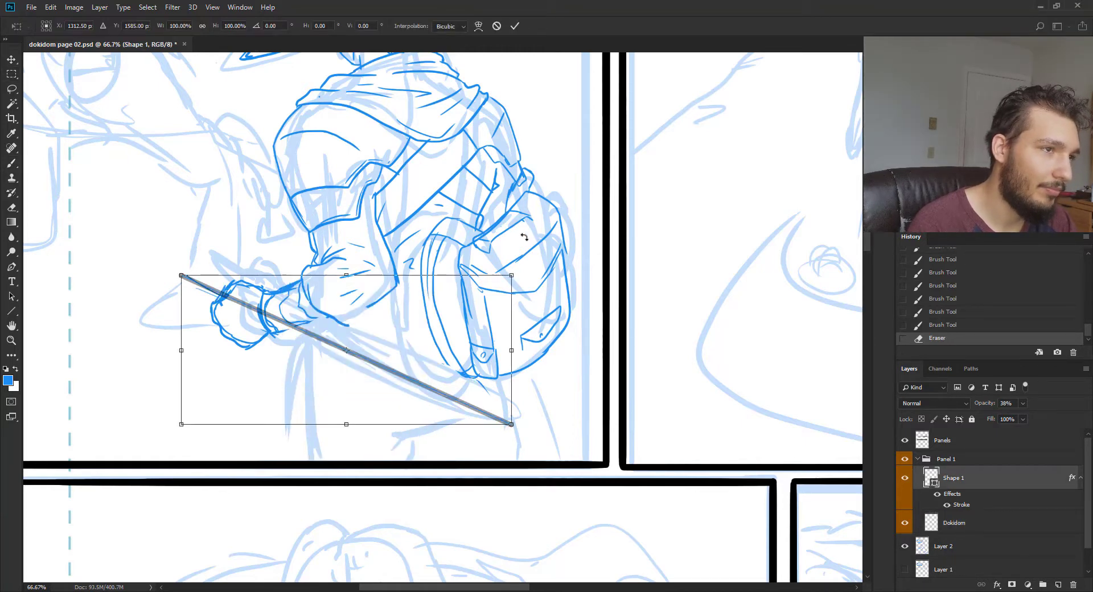
drag(549, 263, 561, 289)
drag(470, 339, 436, 357)
key(Return)
On the Dokidom layer, draw the sword's handle and crossguard on either side of the fist and touch up the elbow
key(alt+bracketleft)
key(b)
mouse_move(190, 255)
mouse_down()
mouse_move(183, 268)
mouse_move(208, 271)
mouse_move(211, 298)
mouse_up()
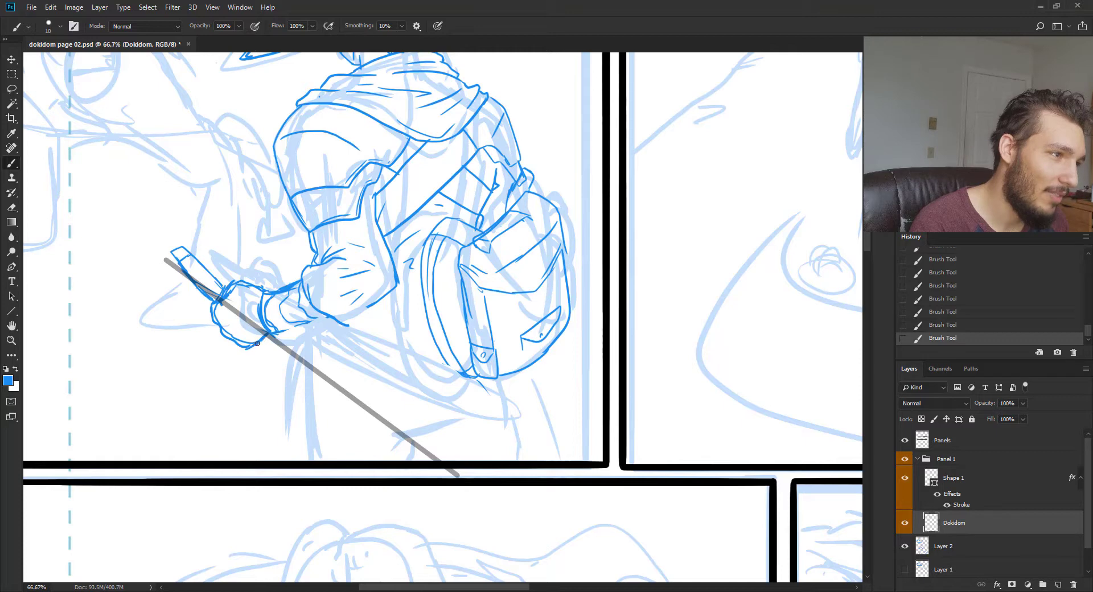
key(ctrl+alt+z)
key(ctrl+alt+z)
drag(226, 286, 203, 289)
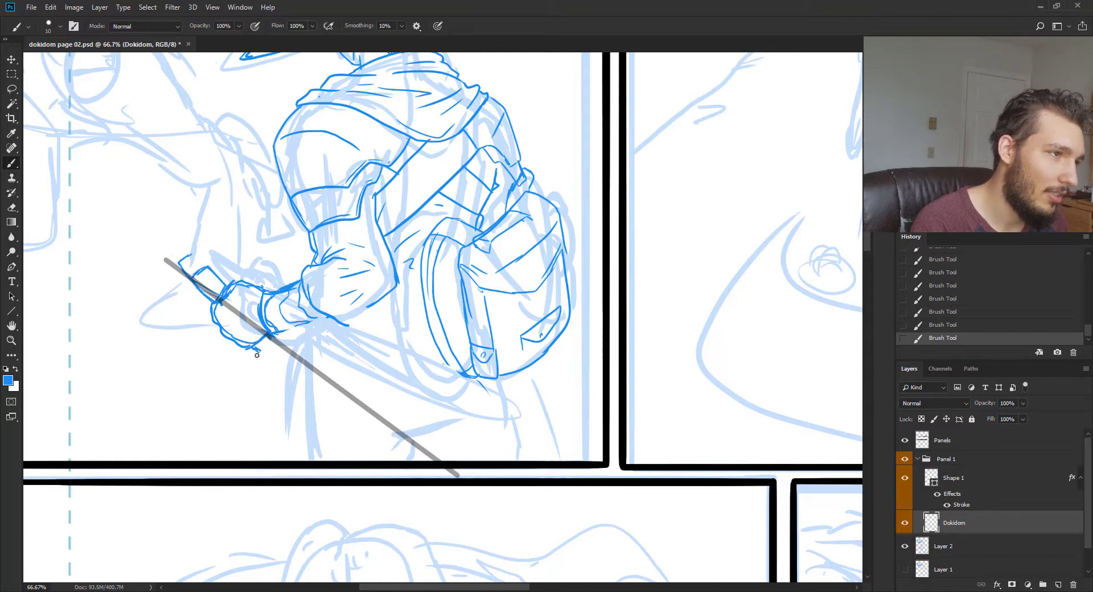
mouse_move(257, 356)
mouse_down()
mouse_move(268, 343)
mouse_move(236, 371)
mouse_move(276, 337)
mouse_up()
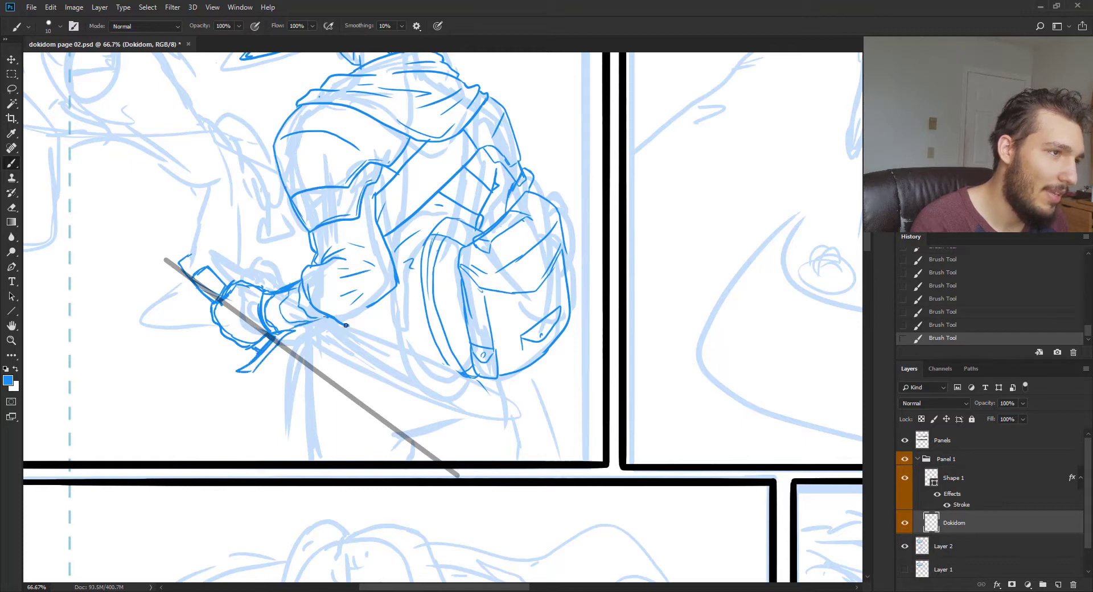
drag(366, 308, 346, 322)
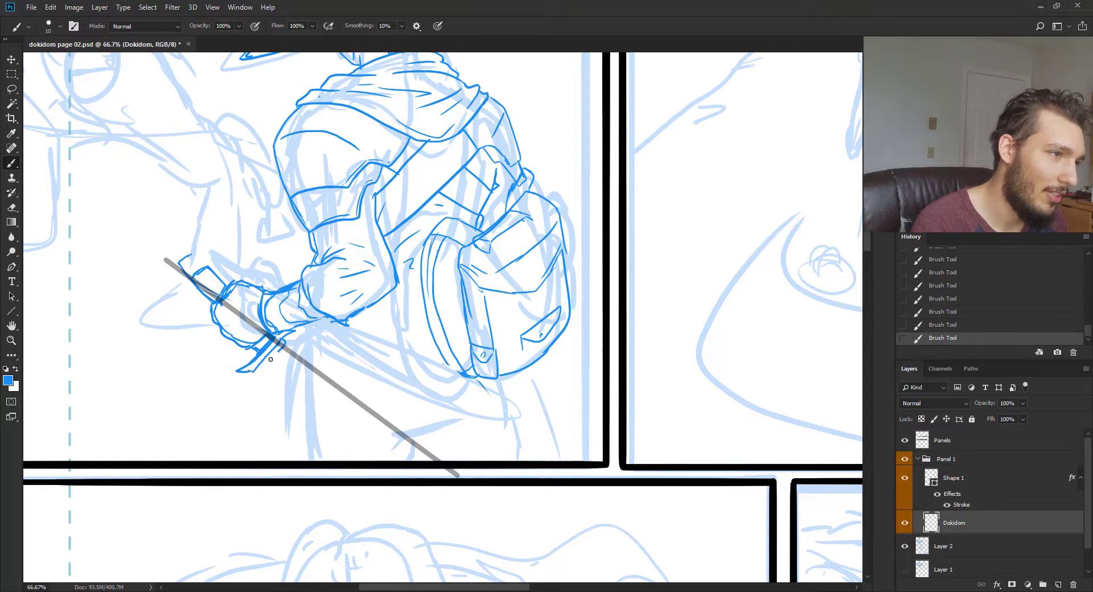
Draw the sword blade's two long edges along the gray guide line down to the panel's lower border
mouse_move(266, 361)
mouse_down()
mouse_move(283, 344)
mouse_move(333, 382)
mouse_move(330, 412)
mouse_up()
drag(303, 352, 449, 459)
drag(320, 405, 398, 460)
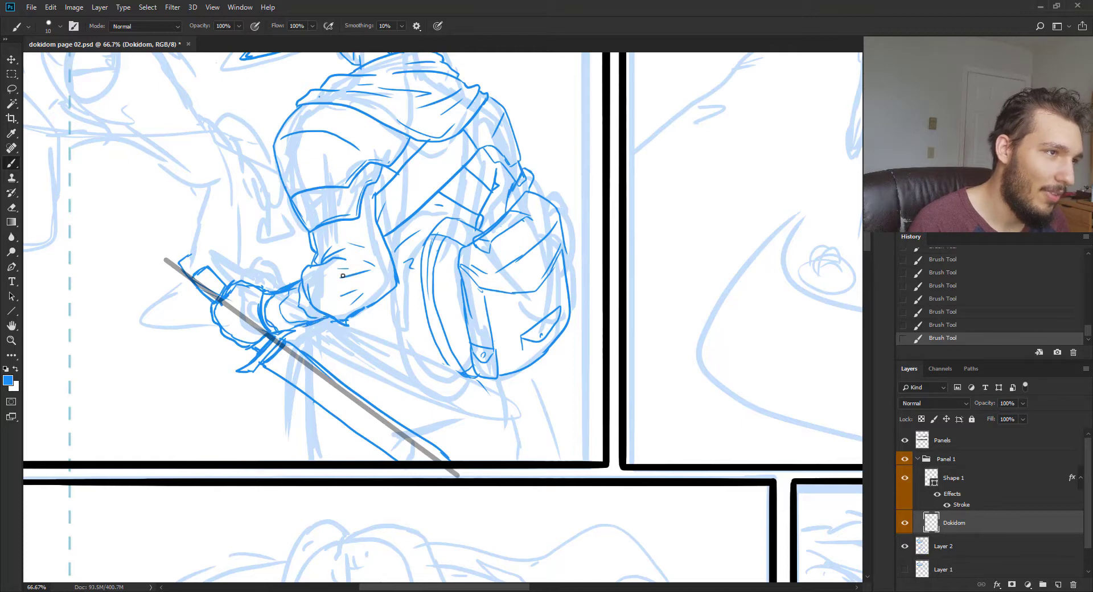
Draw the small buttoned pouch and larger flap pouch at the hip, plus the belt running behind the backpack
drag(303, 330, 314, 341)
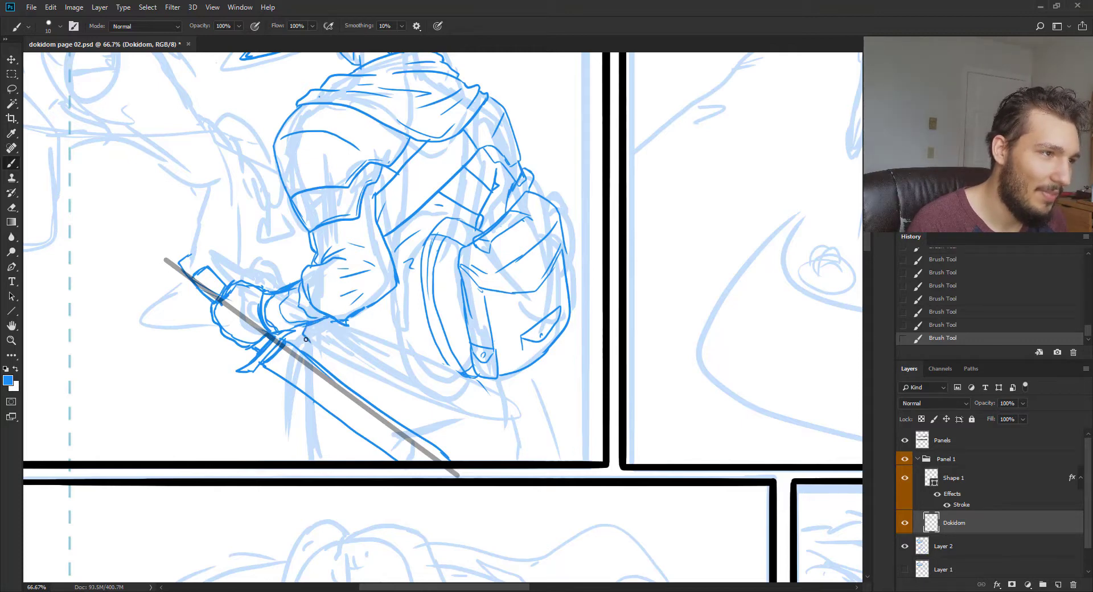
drag(344, 326, 353, 375)
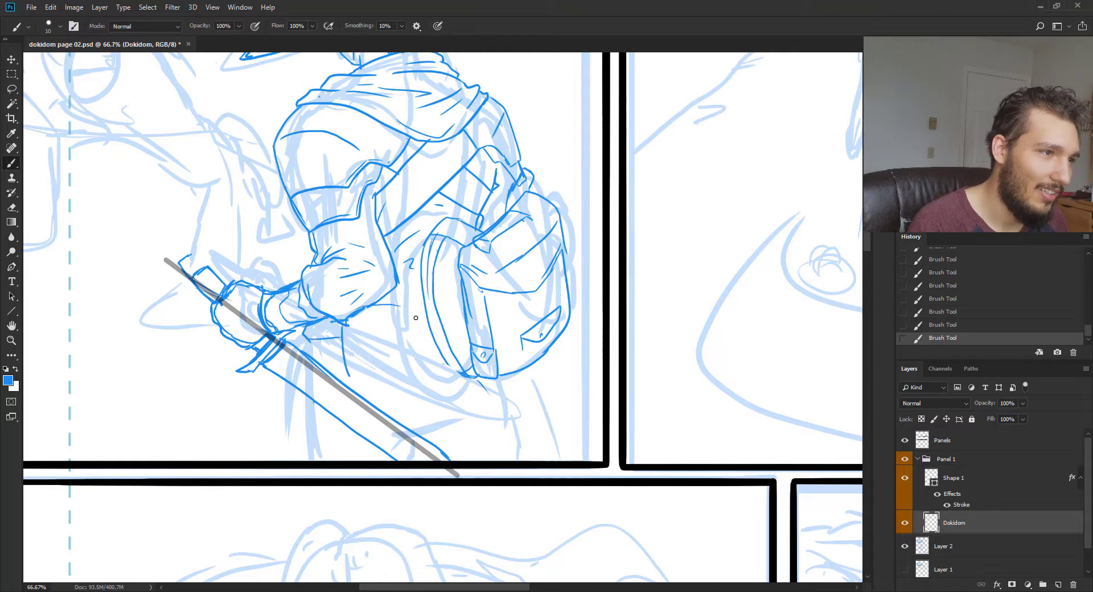
mouse_move(415, 318)
mouse_down()
mouse_move(423, 387)
mouse_move(350, 387)
mouse_move(319, 329)
mouse_move(316, 363)
mouse_move(340, 345)
mouse_move(414, 334)
mouse_move(382, 346)
mouse_up()
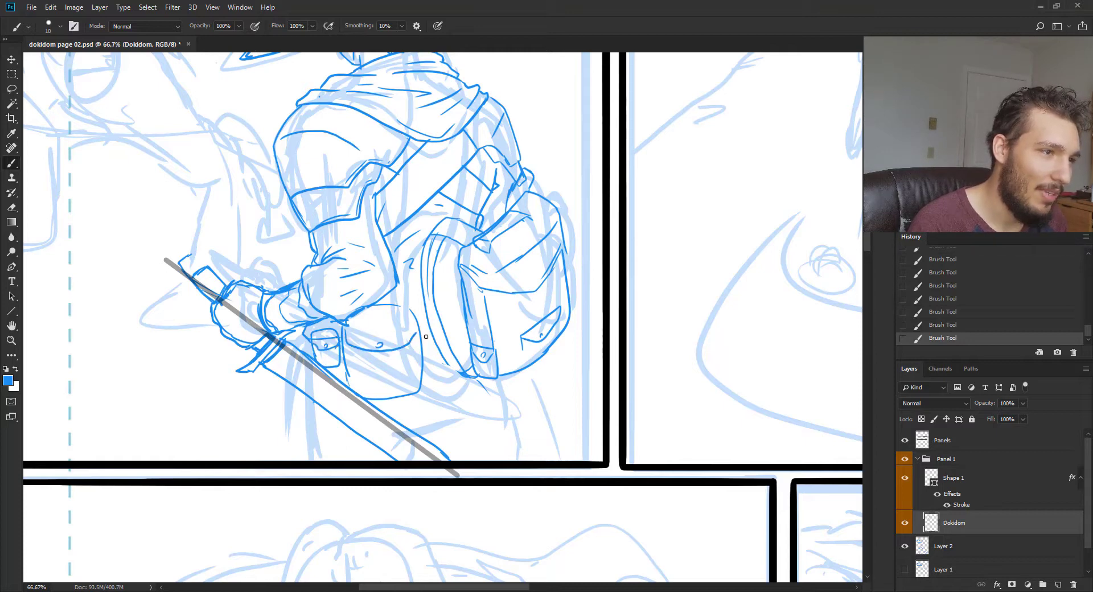
mouse_move(453, 346)
mouse_down()
mouse_move(469, 344)
mouse_move(438, 347)
mouse_up()
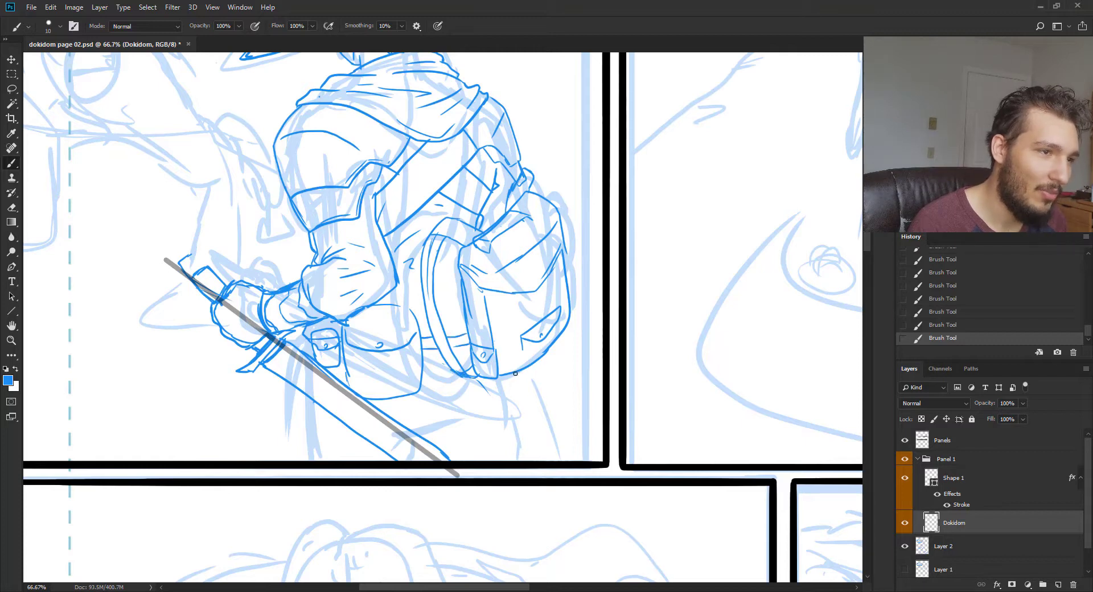
Draw the outer contours of both legs and a trouser fold below the backpack down to the panel's lower border
drag(516, 373, 546, 424)
drag(299, 392, 294, 456)
mouse_move(439, 387)
mouse_down()
mouse_move(494, 447)
mouse_move(563, 456)
mouse_up()
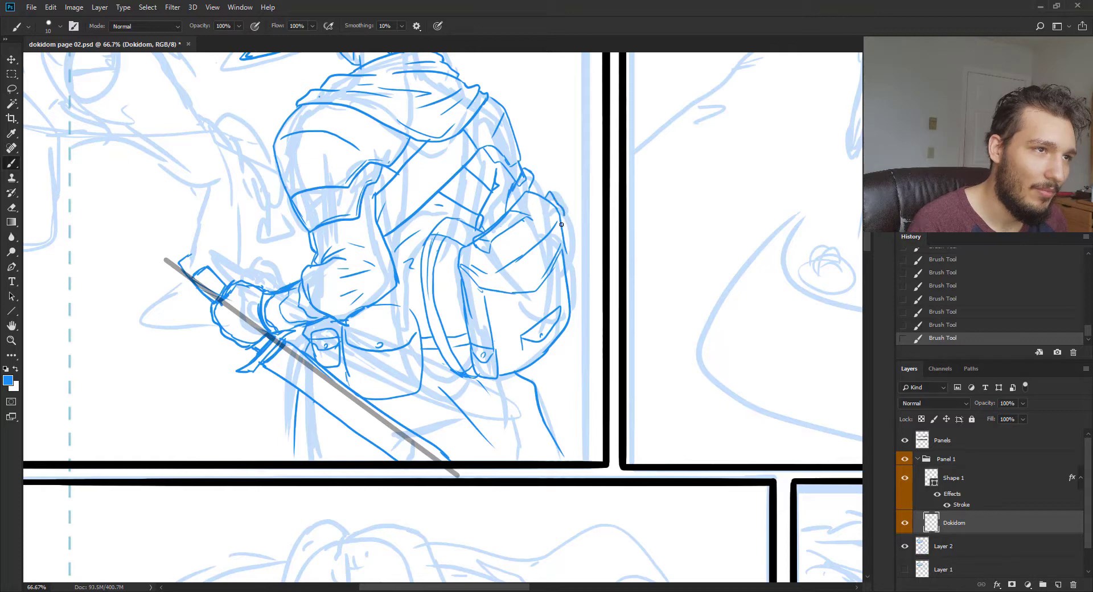
Add a second contour along the upper right edge of the backpack and check the figure within the whole panel
drag(565, 224, 568, 254)
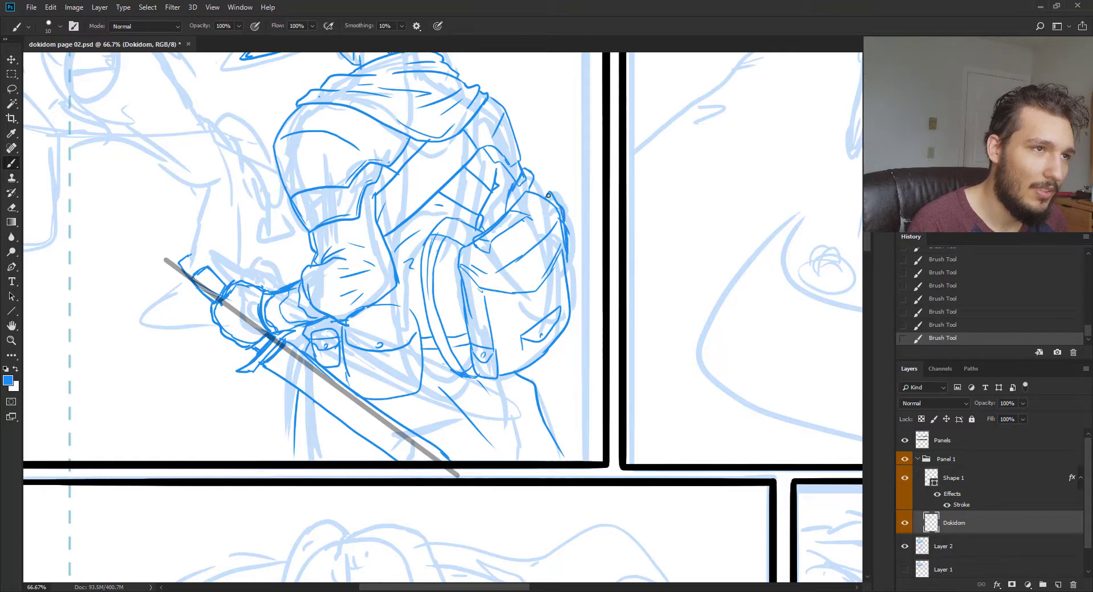
drag(377, 286, 465, 390)
key(ctrl+minus)
key(ctrl+minus)
key(ctrl+minus)
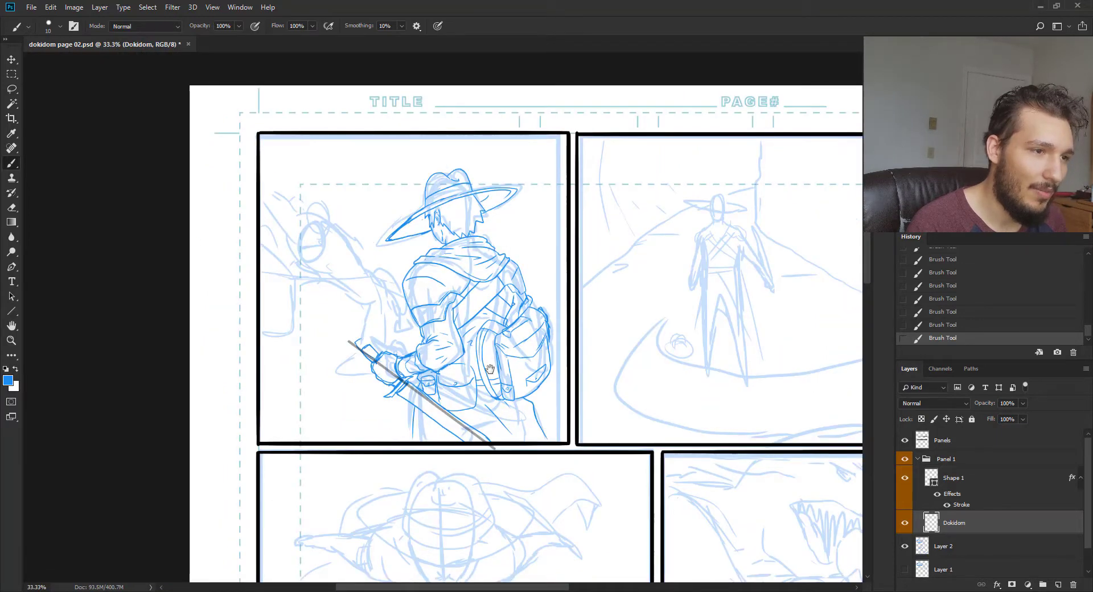
key(ctrl+minus)
key(ctrl+plus)
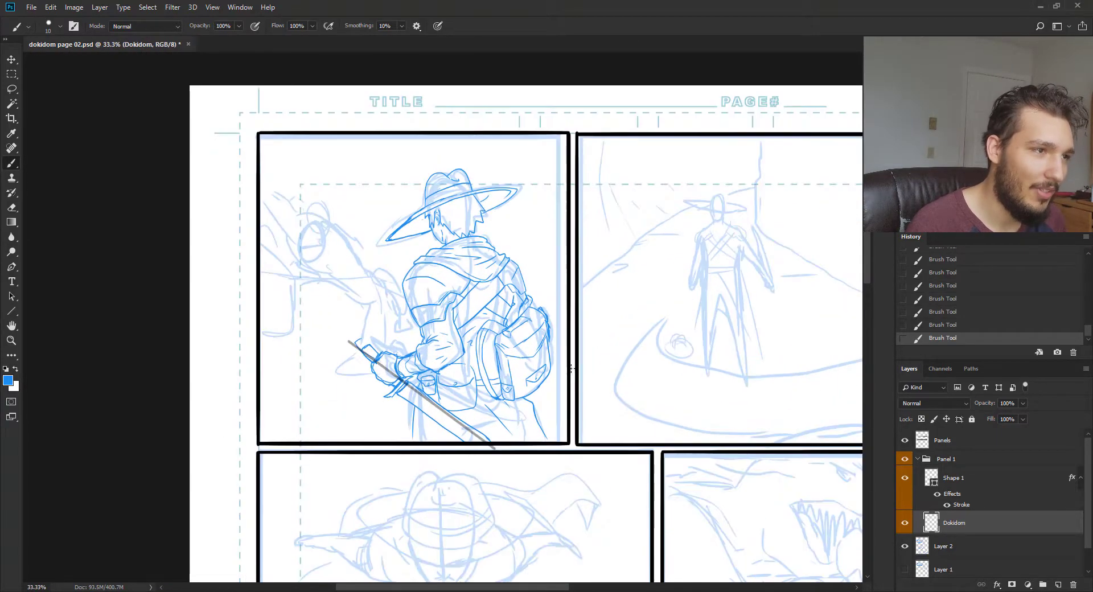
Draw the horned creature's head at the left of panel 1, with long curved horns, brow, eyes, muzzle and neck lines
drag(566, 383, 552, 425)
key(ctrl+plus)
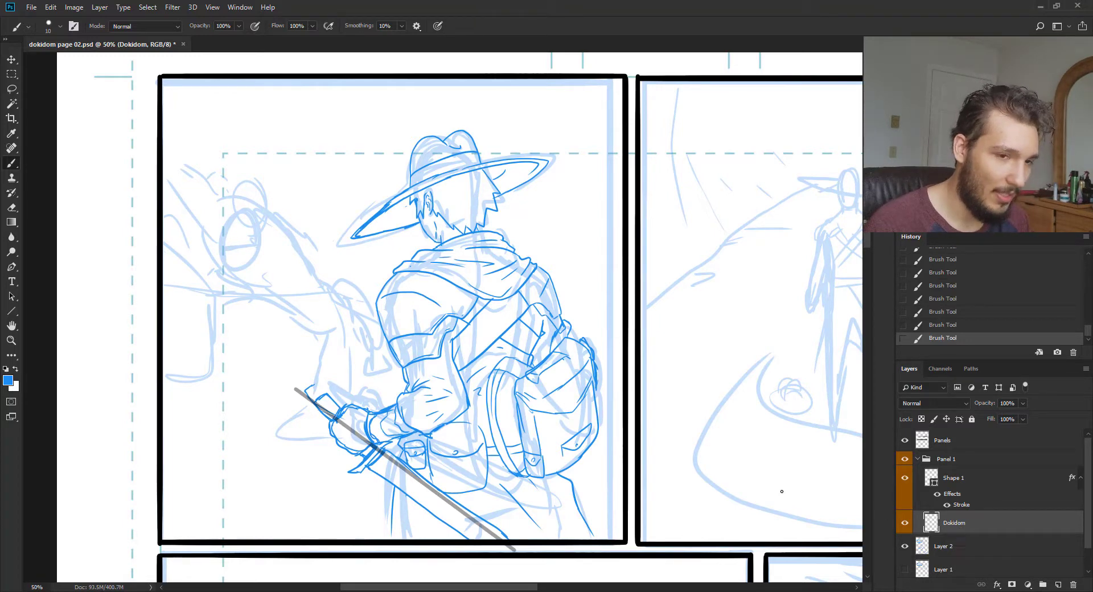
key(ctrl+plus)
drag(298, 390, 427, 446)
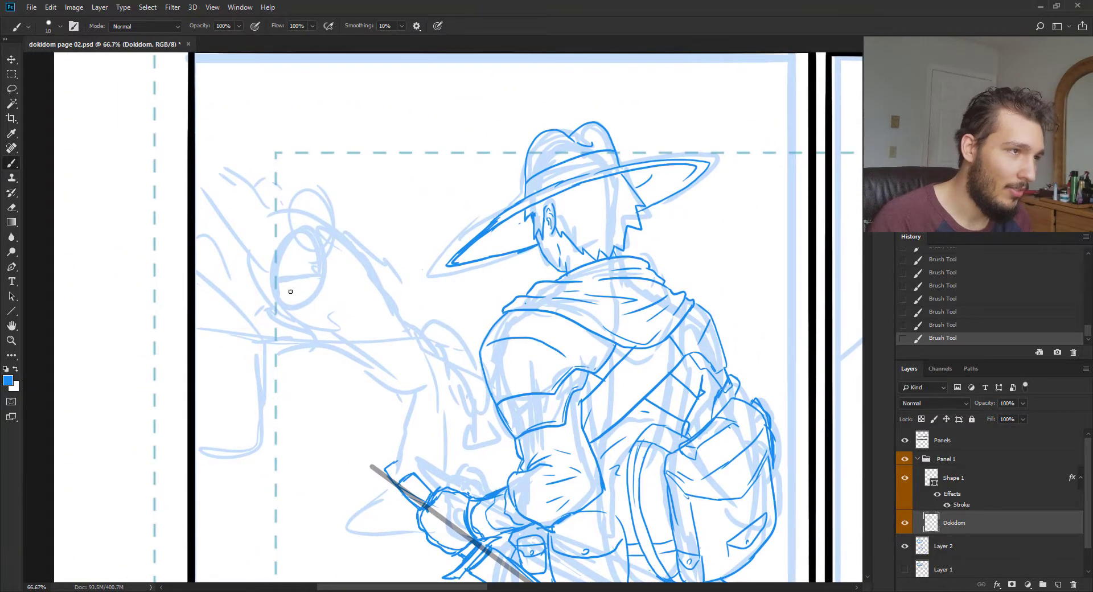
drag(285, 273, 347, 288)
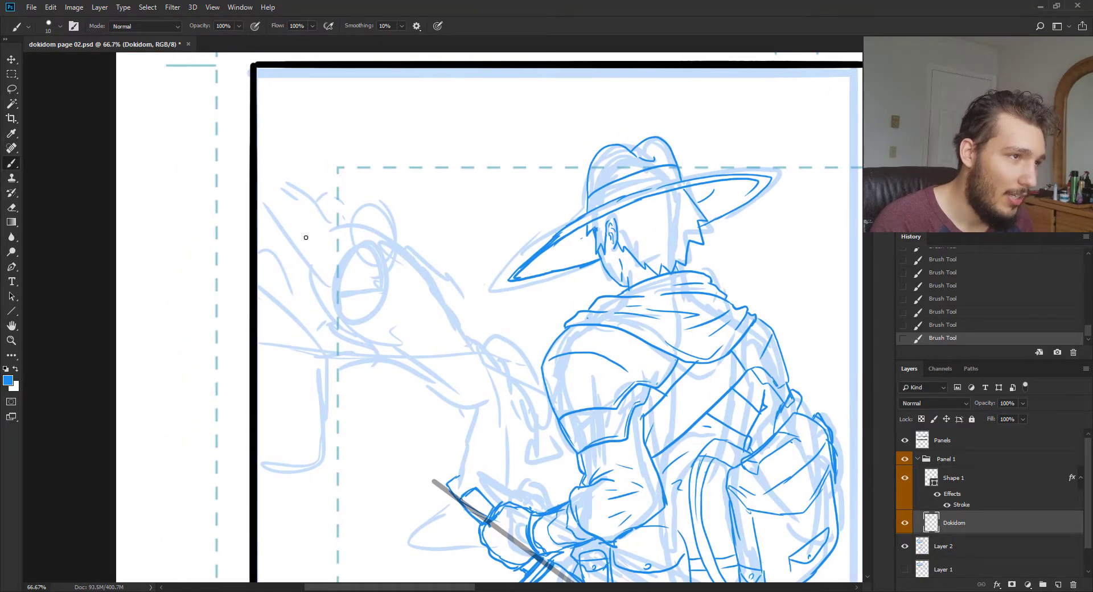
drag(373, 250, 376, 254)
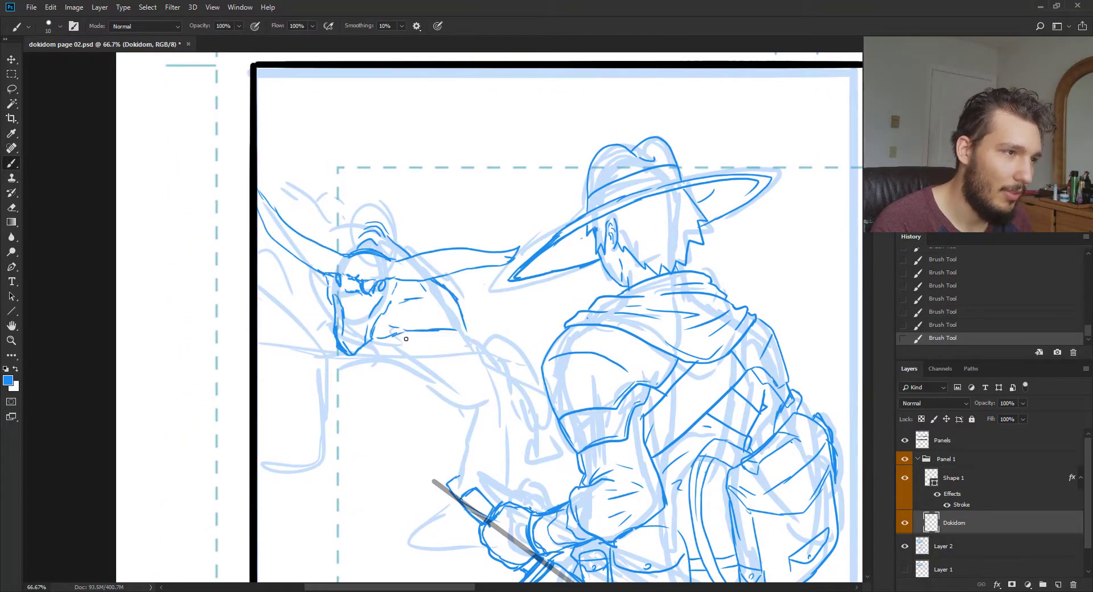
Draw the horned creature's near arm from the shoulder down to the sword hilt, with muscle lines and clawed fingers beside the grip
drag(400, 334, 428, 345)
mouse_move(416, 341)
mouse_down()
mouse_move(459, 373)
mouse_move(441, 312)
mouse_move(397, 268)
mouse_move(454, 307)
mouse_up()
drag(424, 249, 485, 319)
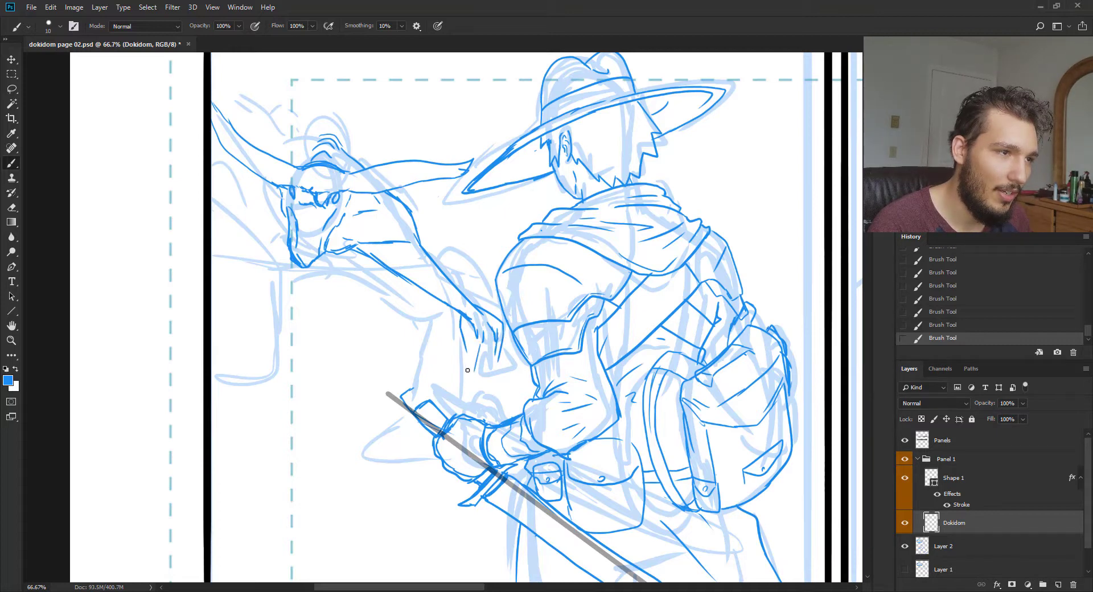
drag(500, 353, 484, 388)
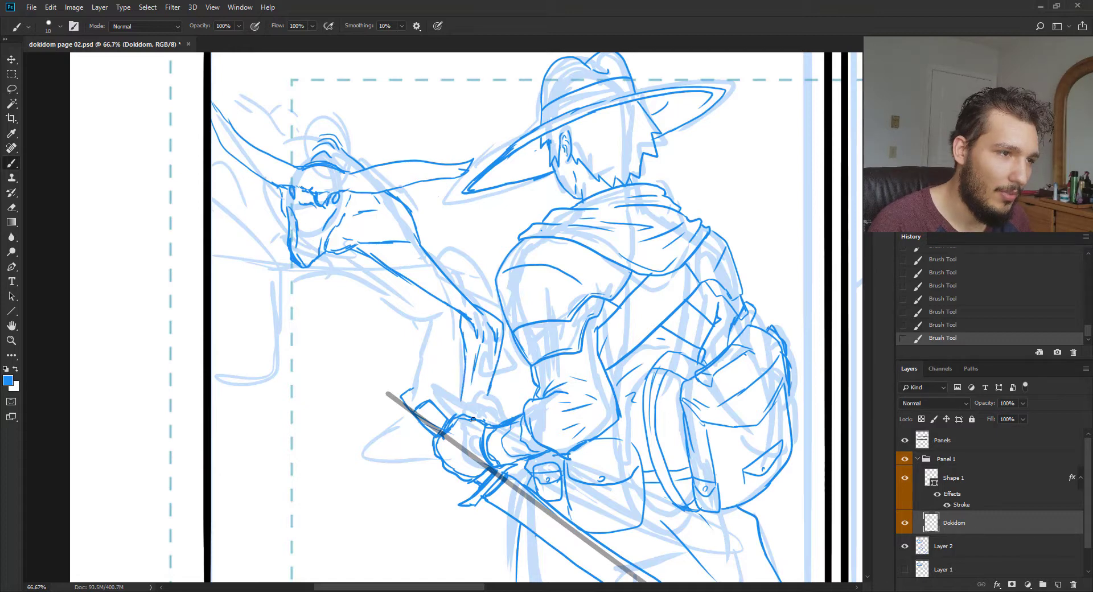
scroll(437, 312, down, 3)
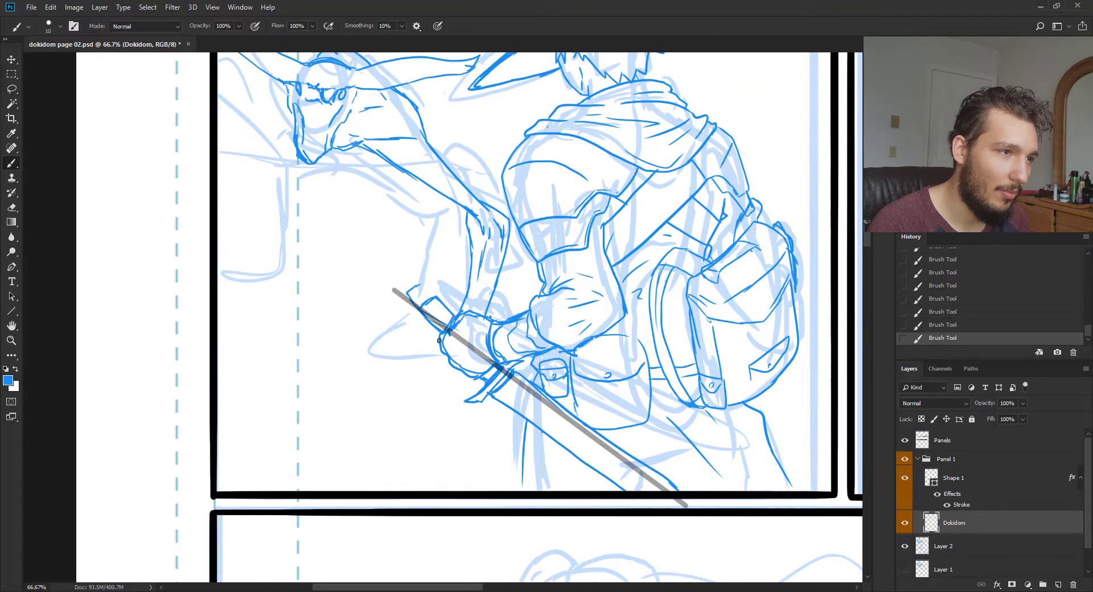
drag(436, 341, 415, 335)
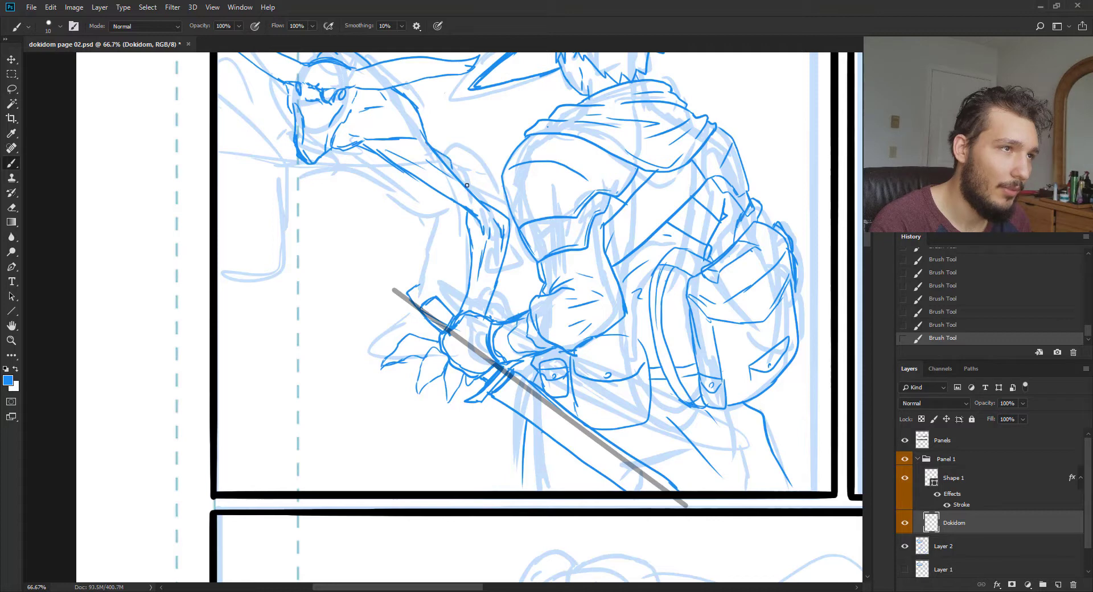
Add lines around the creature's neck and draw its second arm, with bent elbow and forearm running down to the sword
drag(406, 227, 458, 292)
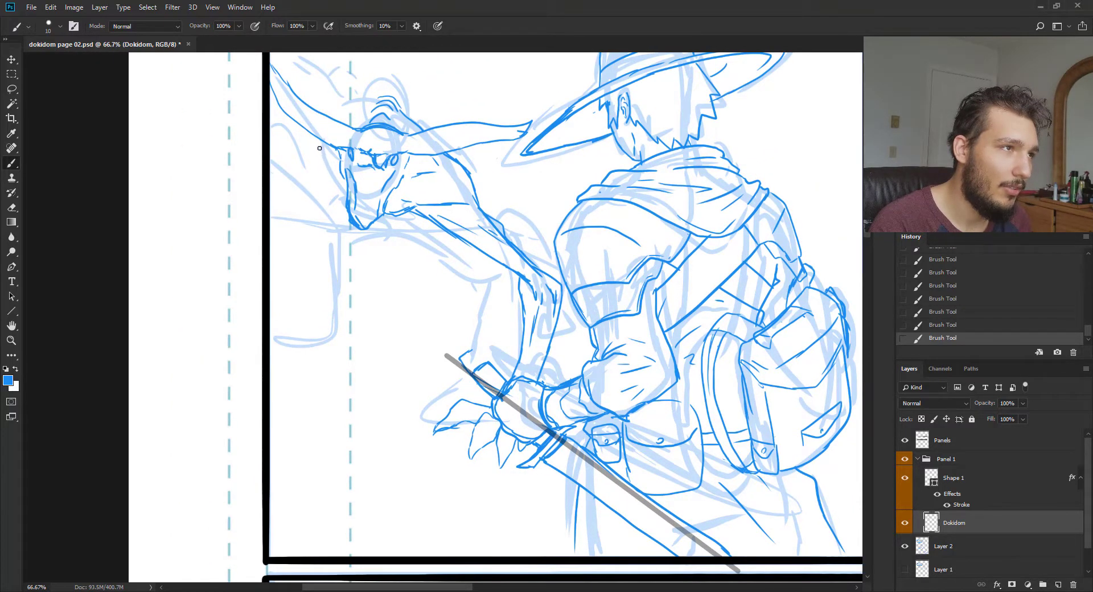
drag(332, 172, 338, 189)
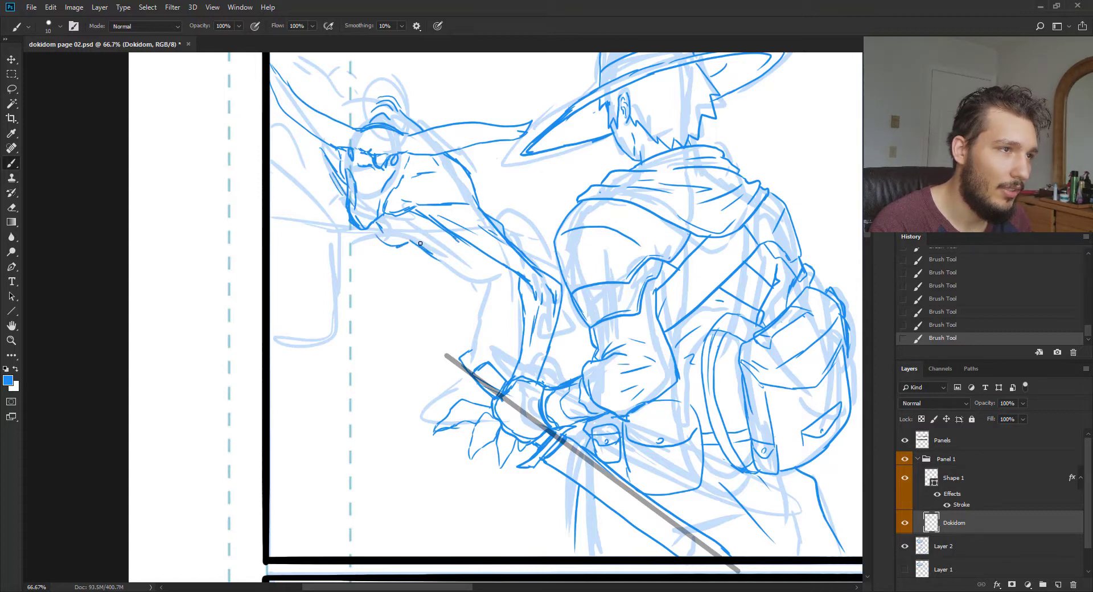
mouse_move(420, 243)
mouse_down()
mouse_move(456, 263)
mouse_move(493, 298)
mouse_up()
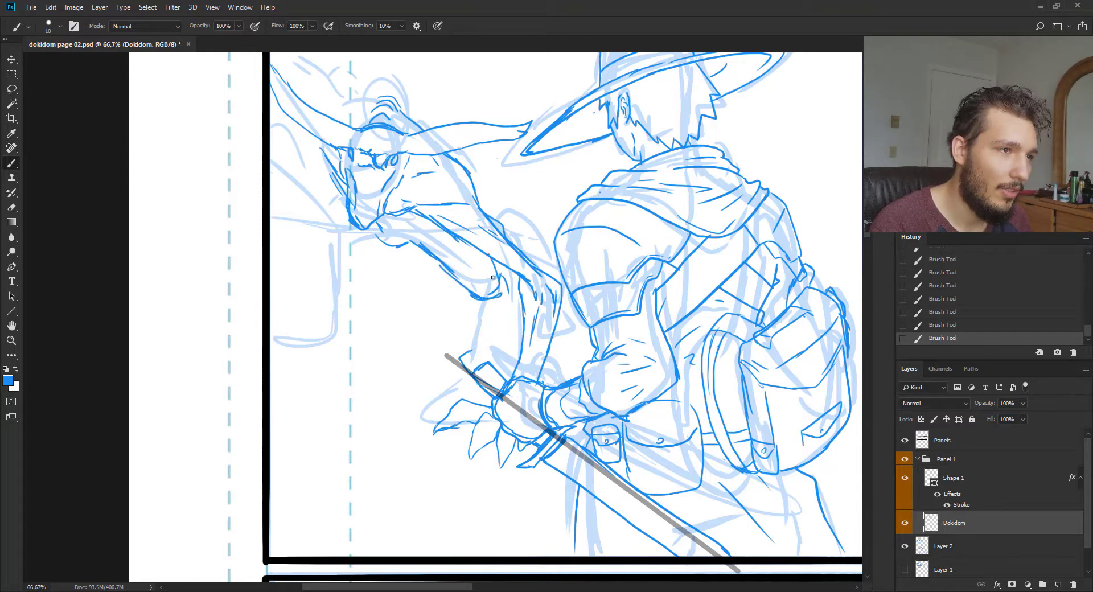
mouse_move(460, 285)
mouse_down()
mouse_move(497, 267)
mouse_move(517, 308)
mouse_move(514, 340)
mouse_move(473, 321)
mouse_move(476, 303)
mouse_move(494, 359)
mouse_up()
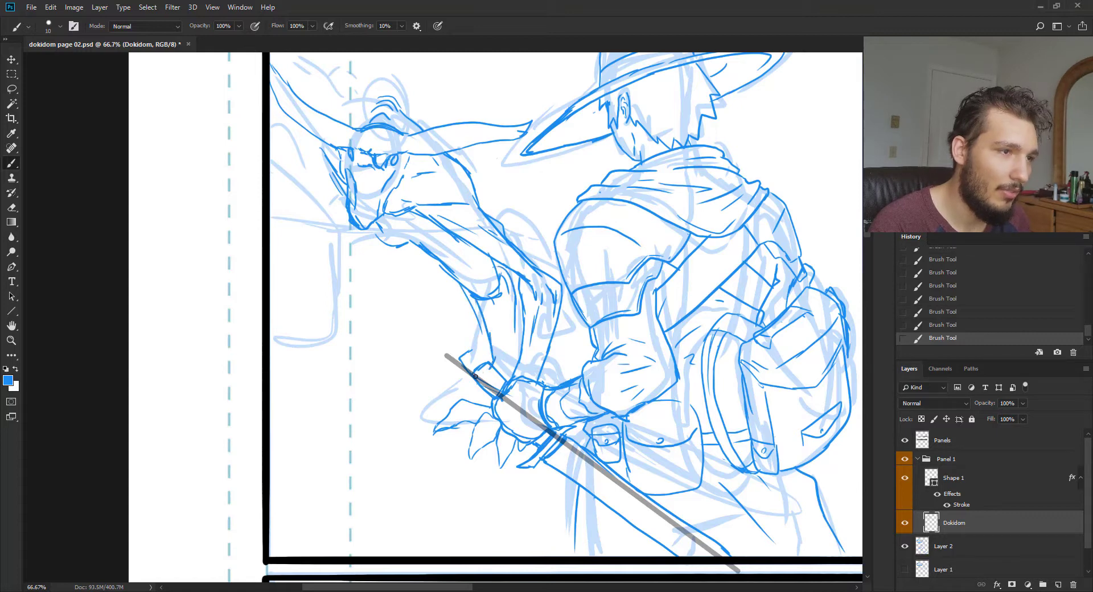
Hide the rough sketch on Layer 2 and delete the Shape 1 layer holding the sword's grey guide line
key(ctrl+minus)
key(ctrl+minus)
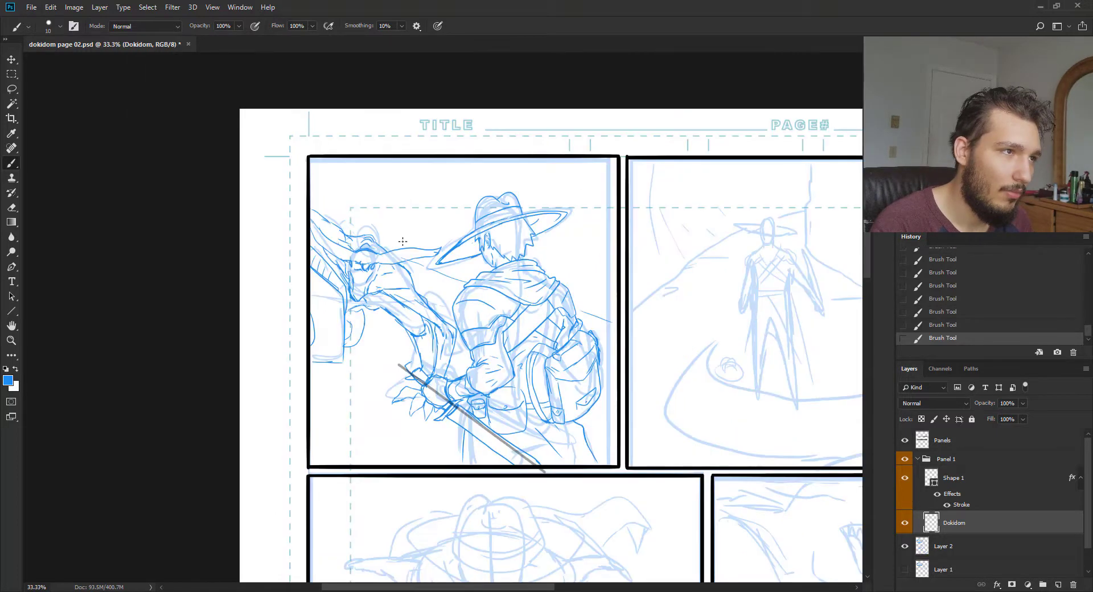
key(ctrl+minus)
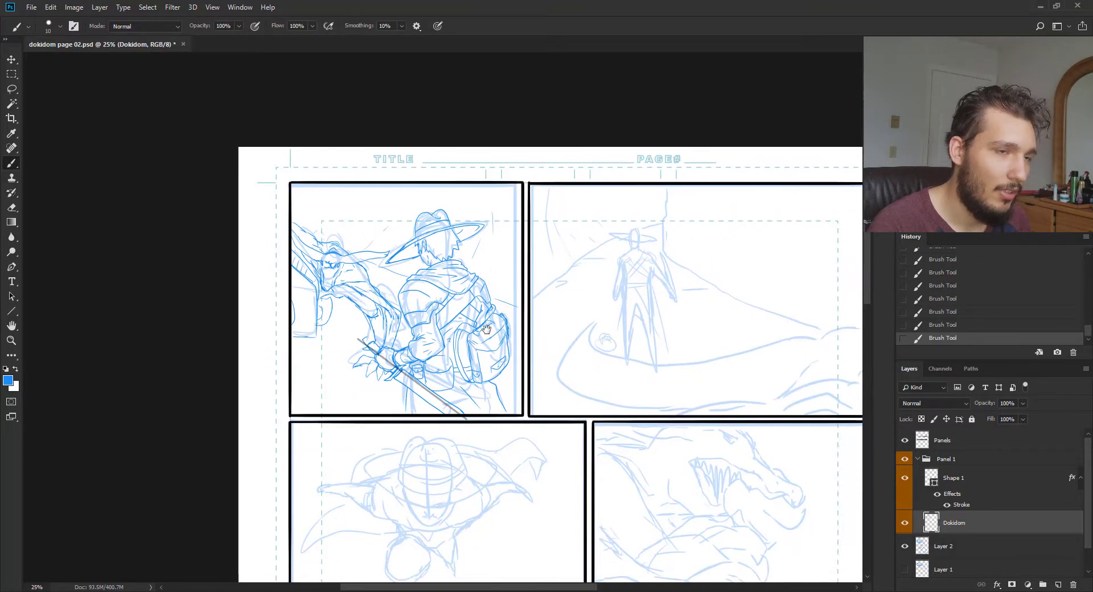
click(905, 547)
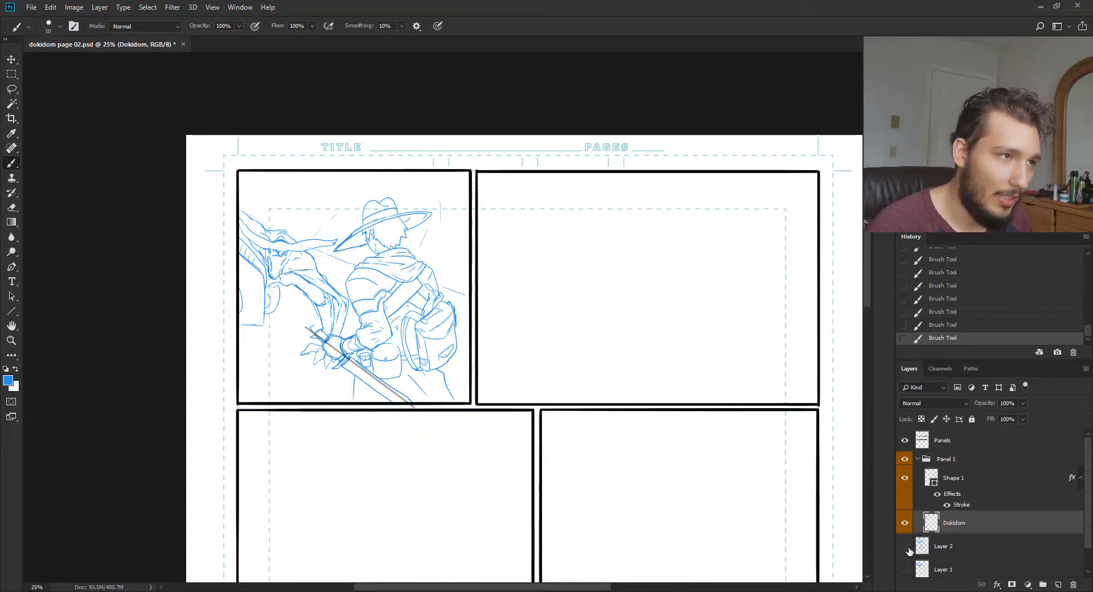
key(ctrl+plus)
key(ctrl+plus)
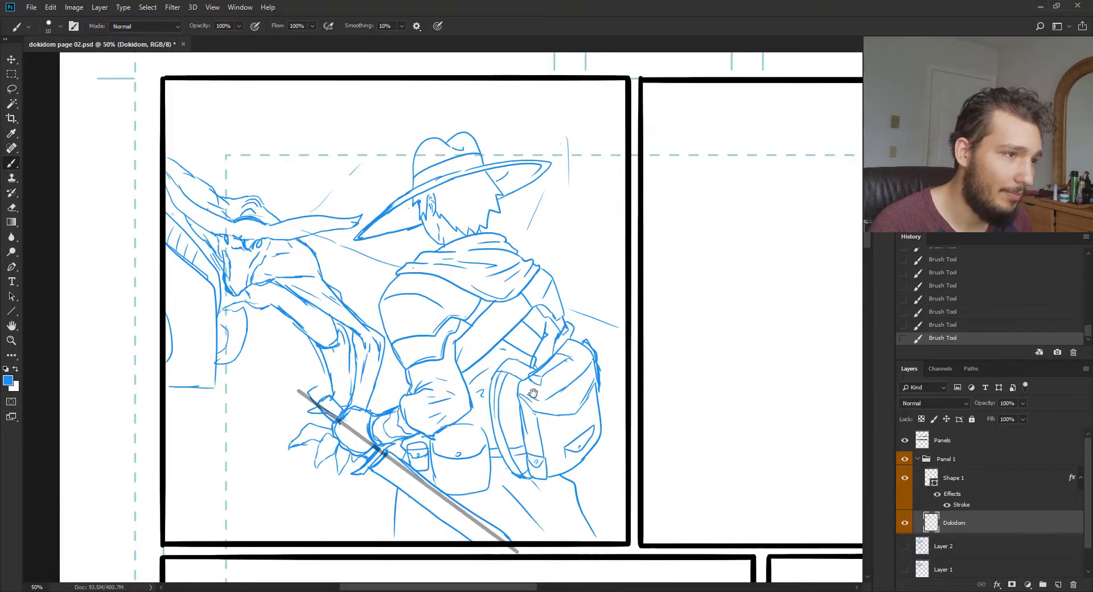
click(950, 476)
key(Delete)
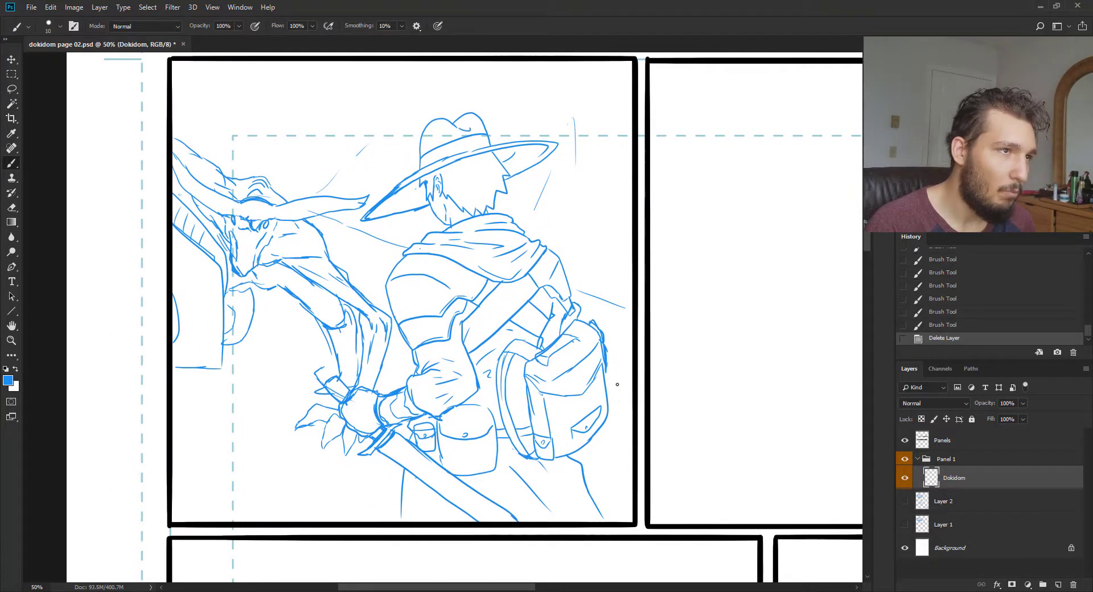
drag(591, 374, 600, 381)
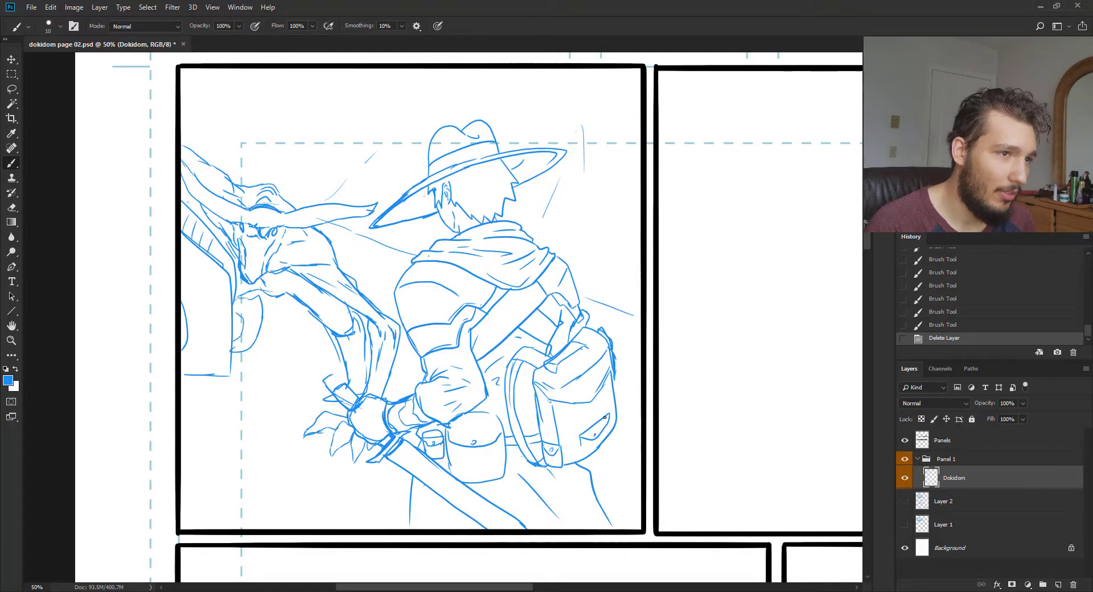
drag(613, 424, 607, 414)
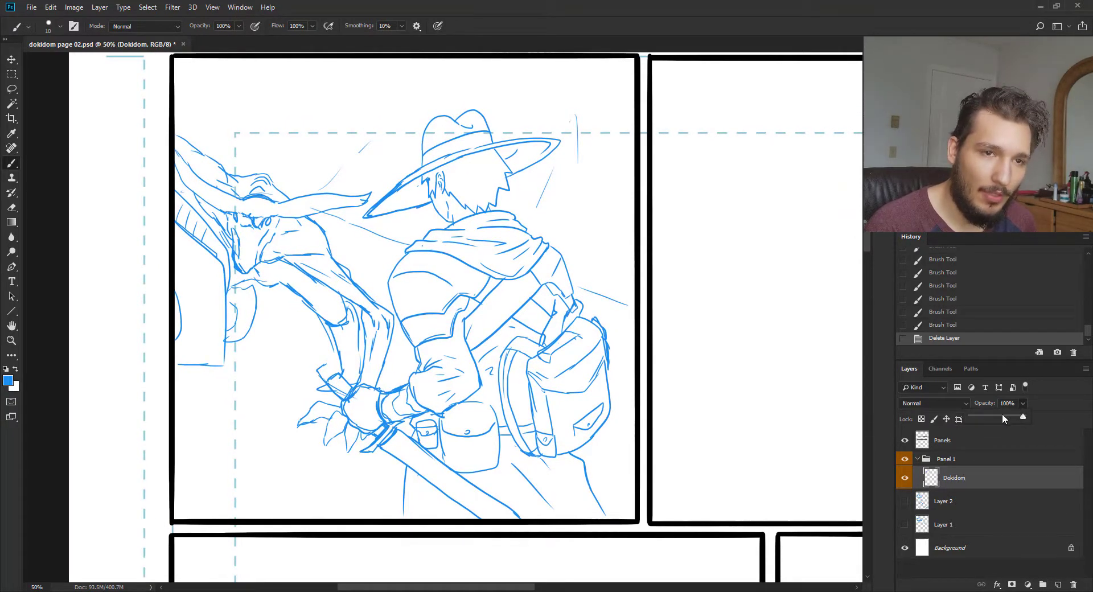
Lower the Dokidom layer's opacity to 34% and create a layer named Dokidom Ink above it
drag(1001, 415, 989, 417)
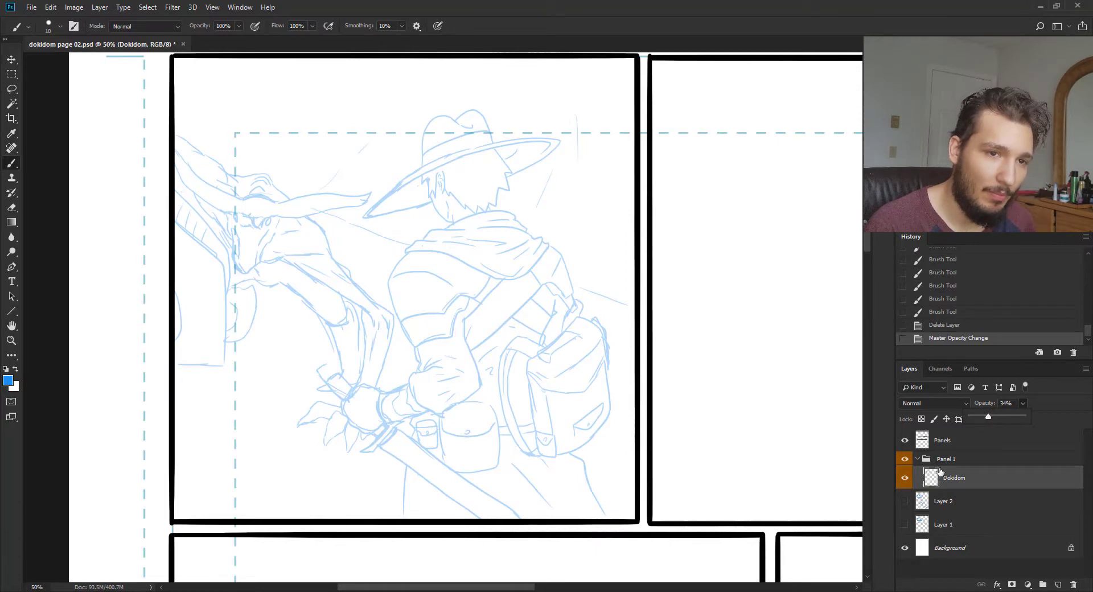
key(ctrl+shift+alt+n)
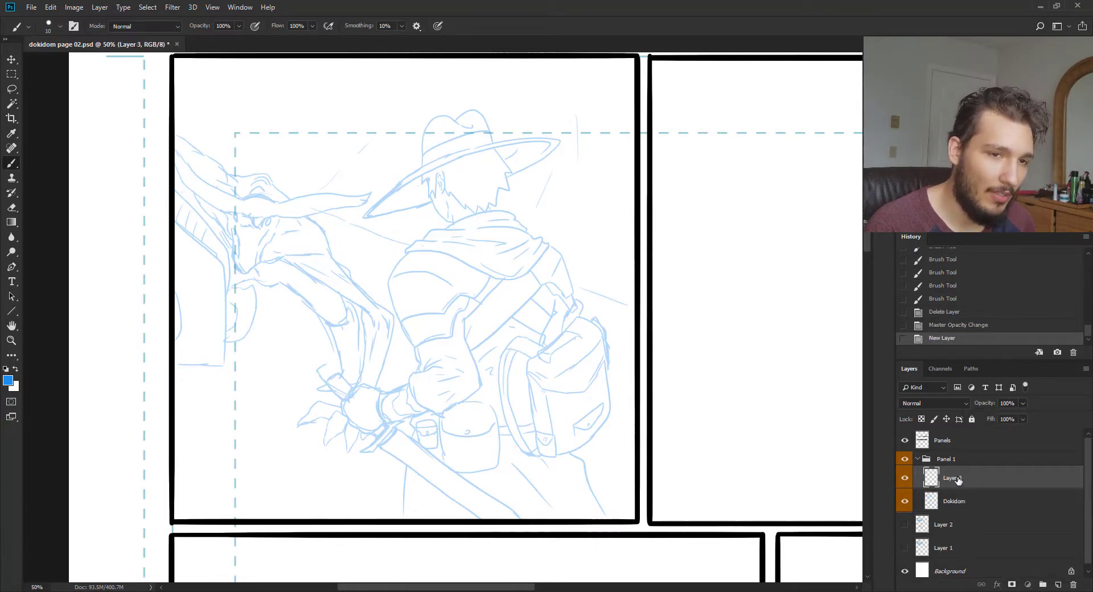
double_click(953, 477)
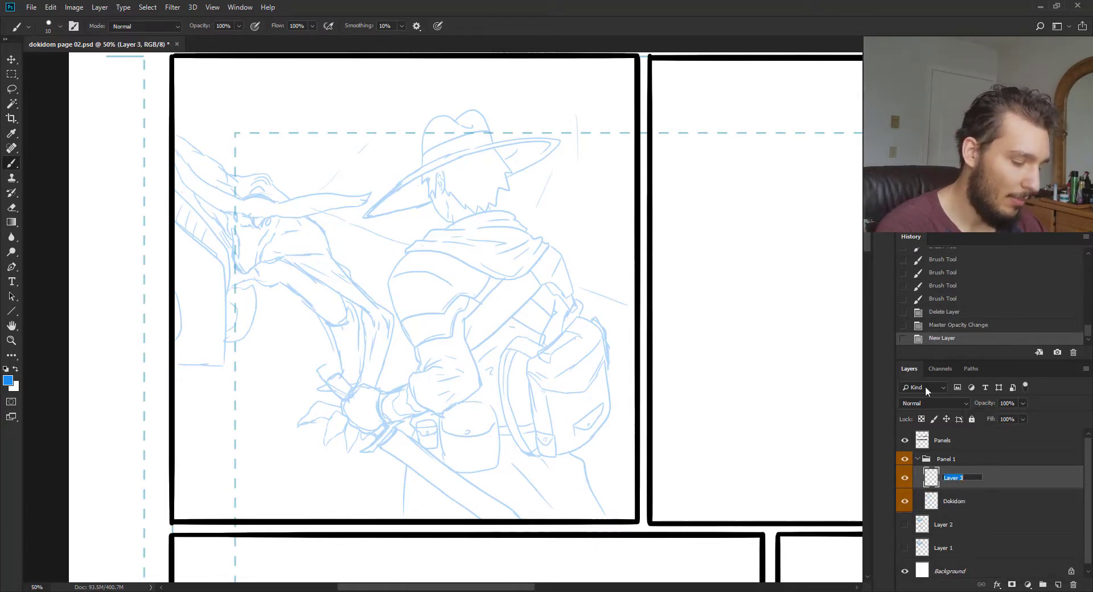
text(Dokidom)
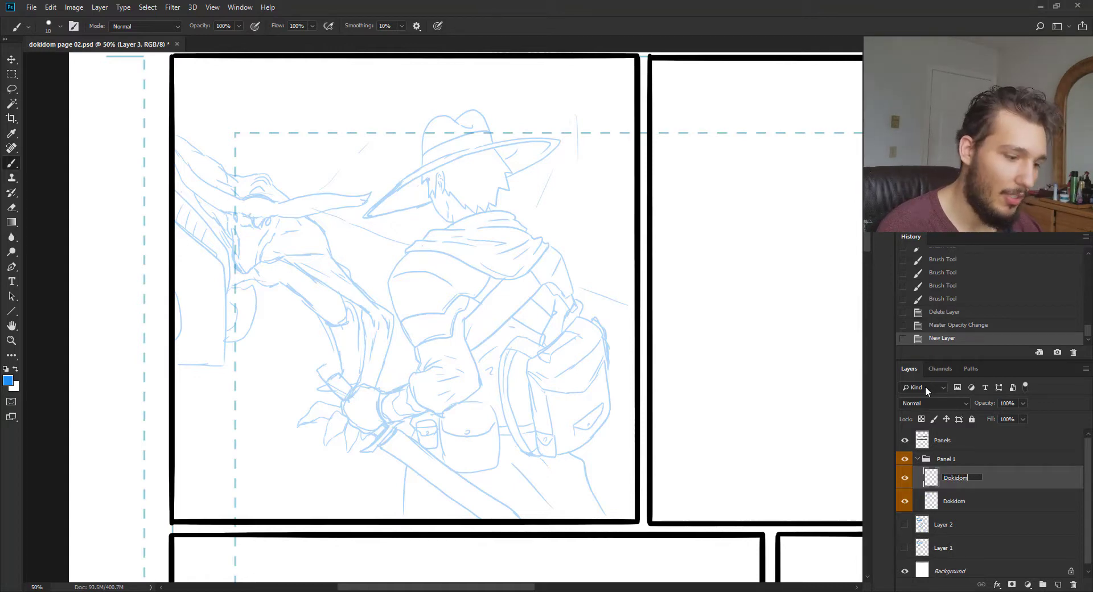
text( Ink)
key(Return)
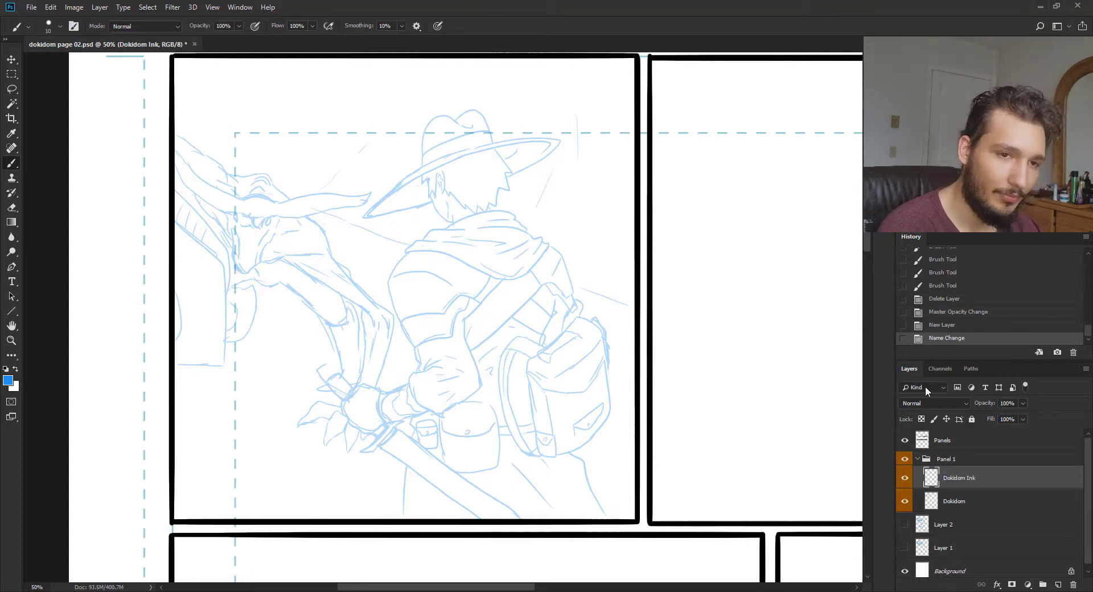
Show the rough sketch on Layer 2 again and set the Dokidom layer's opacity to 48%
drag(442, 376, 416, 472)
key(ctrl+plus)
scroll(455, 398, up, 1)
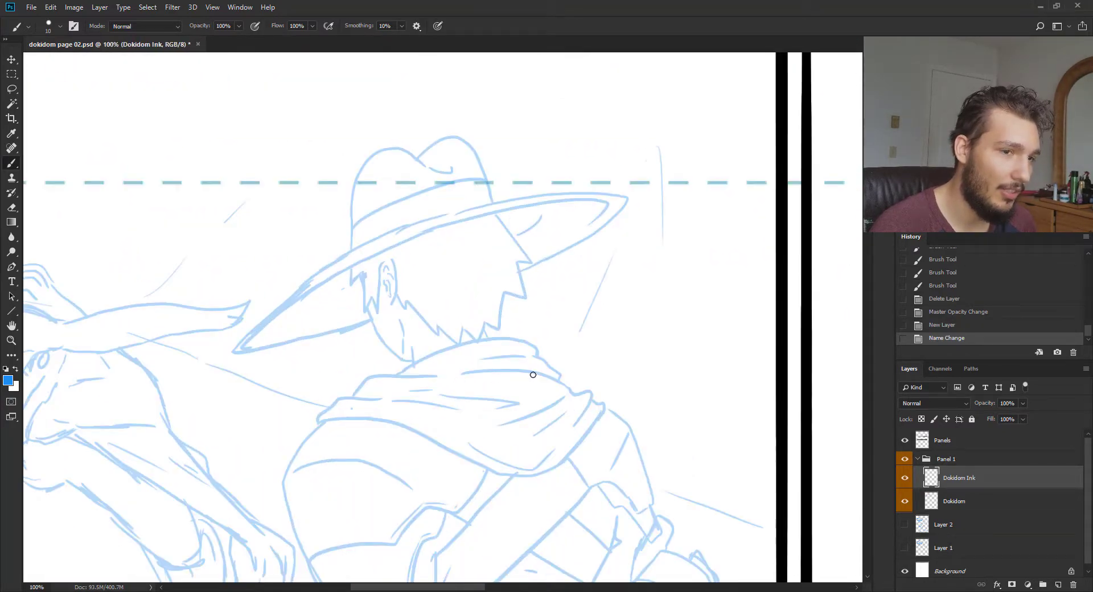
click(938, 528)
click(909, 525)
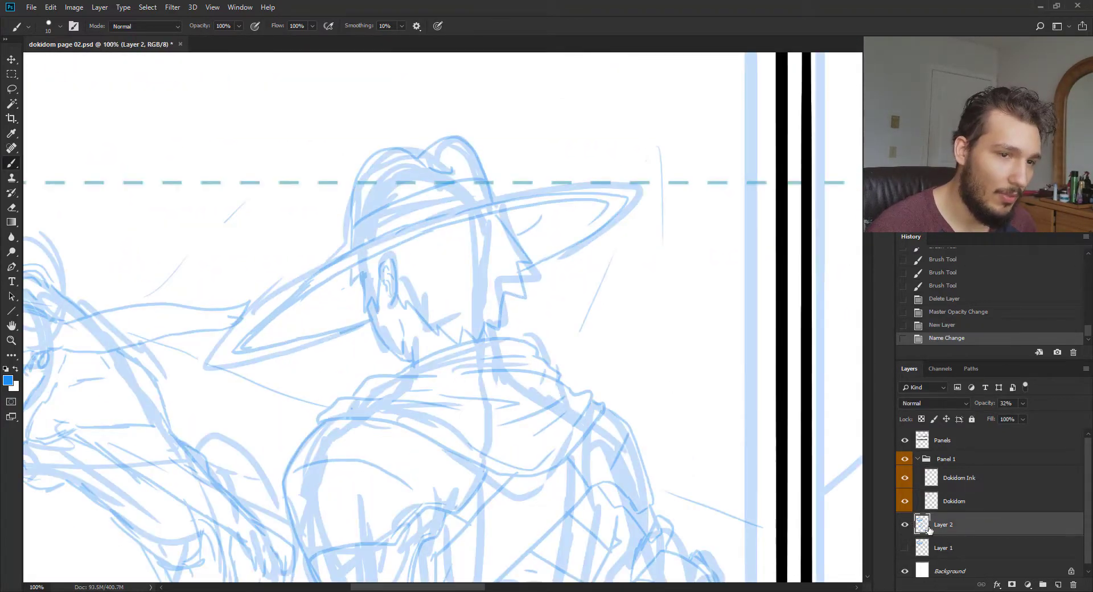
click(960, 504)
drag(1010, 418, 1015, 419)
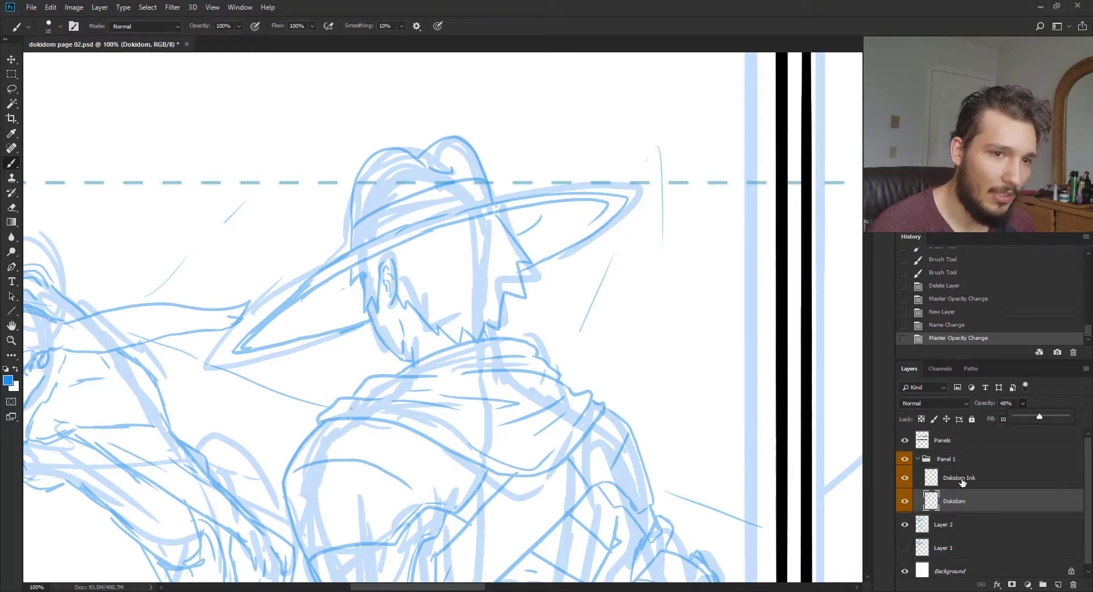
On the Dokidom Ink layer, switch the brush colour to black and ink the swordsman's ear with its inner folds
click(962, 480)
key(ctrl+plus)
drag(359, 285, 402, 291)
right_click(341, 224)
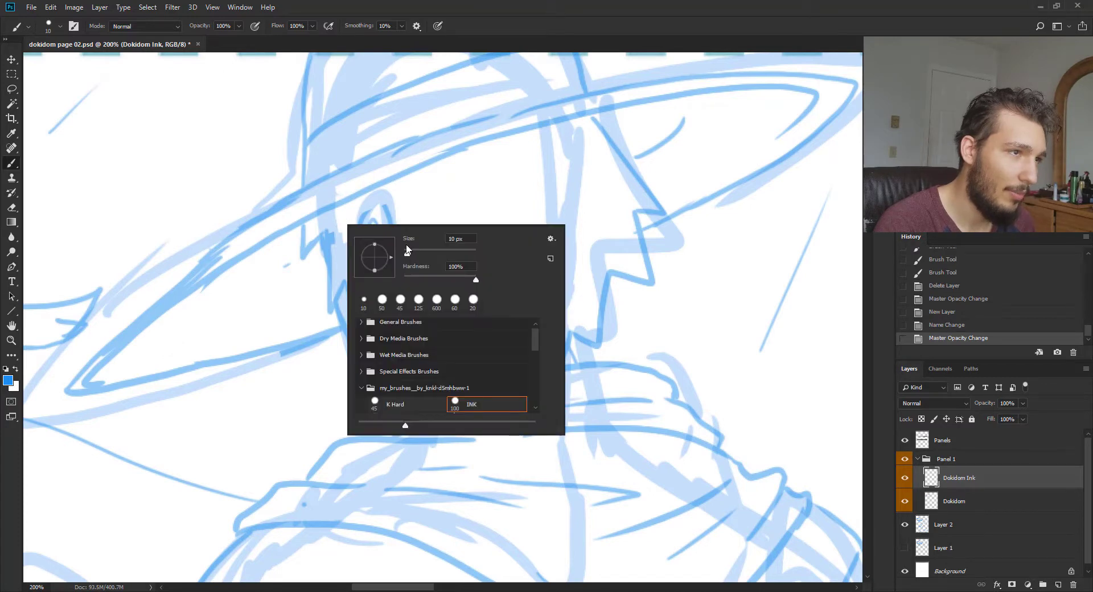
click(11, 383)
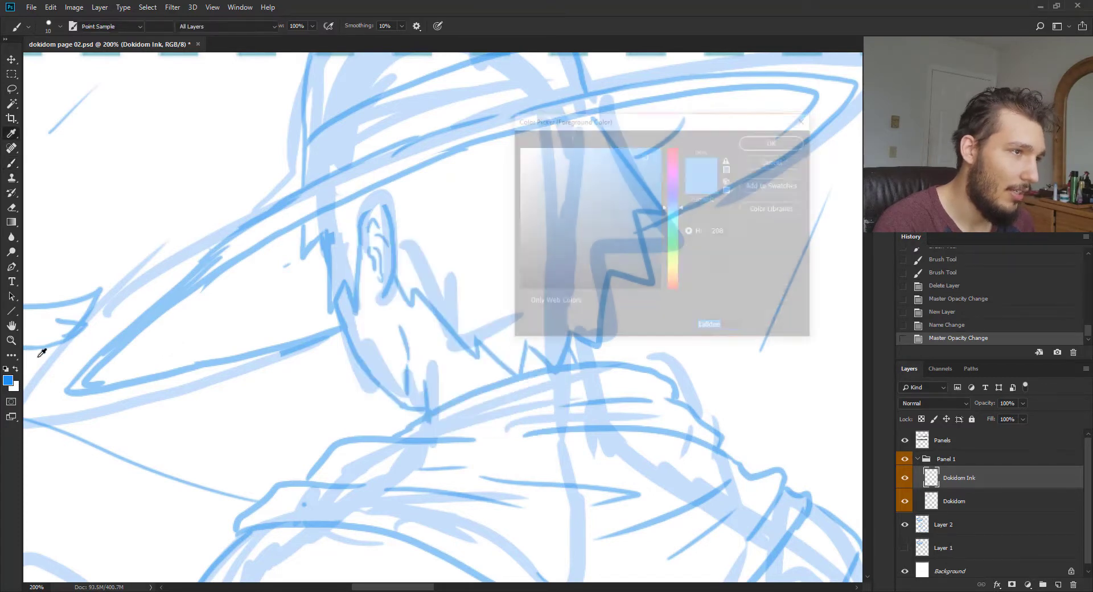
click(770, 147)
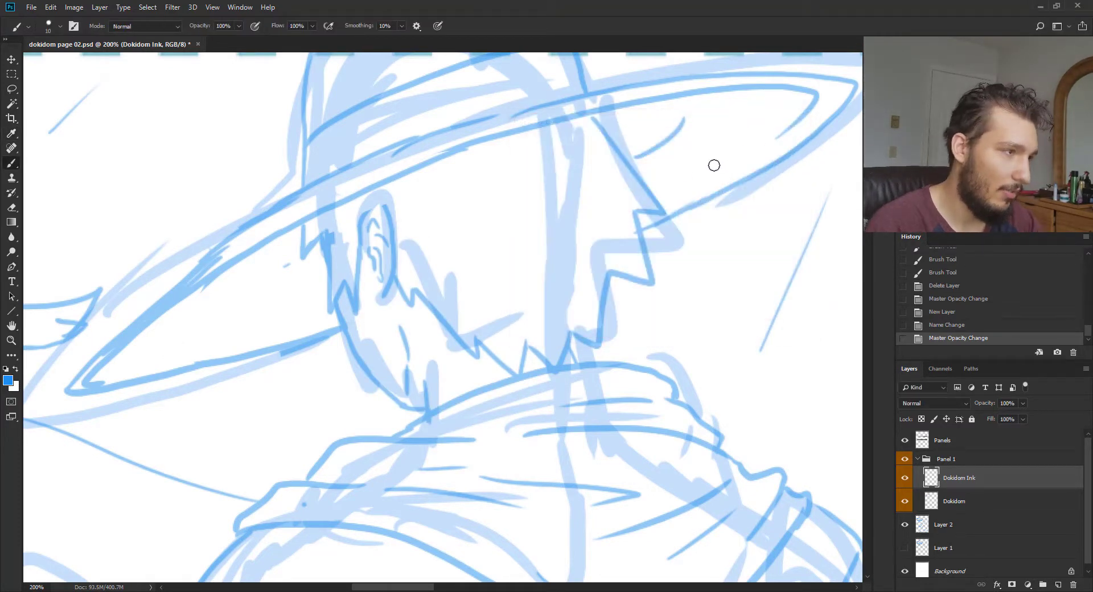
key(d)
mouse_move(360, 247)
mouse_down()
mouse_move(357, 215)
mouse_move(371, 194)
mouse_move(395, 230)
mouse_move(392, 261)
mouse_move(380, 280)
mouse_up()
drag(371, 238, 378, 248)
mouse_move(363, 233)
mouse_down()
mouse_move(370, 209)
mouse_move(383, 219)
mouse_move(389, 287)
mouse_up()
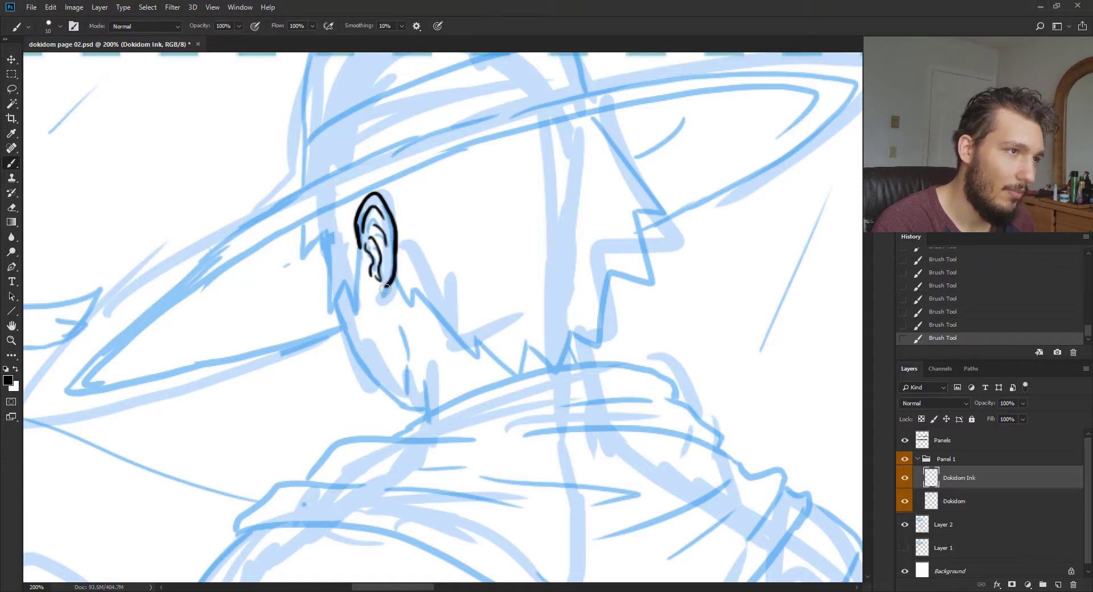
Ink the jagged hair tufts in front of the ear, the jaw contour and the neck lines behind it, undoing unsatisfactory strokes
mouse_move(357, 237)
mouse_down()
mouse_move(364, 290)
mouse_move(357, 278)
mouse_move(351, 322)
mouse_move(332, 272)
mouse_move(326, 327)
mouse_move(316, 224)
mouse_move(295, 265)
mouse_move(320, 247)
mouse_up()
mouse_move(329, 300)
mouse_down()
mouse_move(368, 377)
mouse_move(403, 413)
mouse_move(391, 401)
mouse_move(422, 406)
mouse_move(385, 295)
mouse_up()
key(ctrl+z)
key(ctrl+z)
key(ctrl+z)
key(ctrl+z)
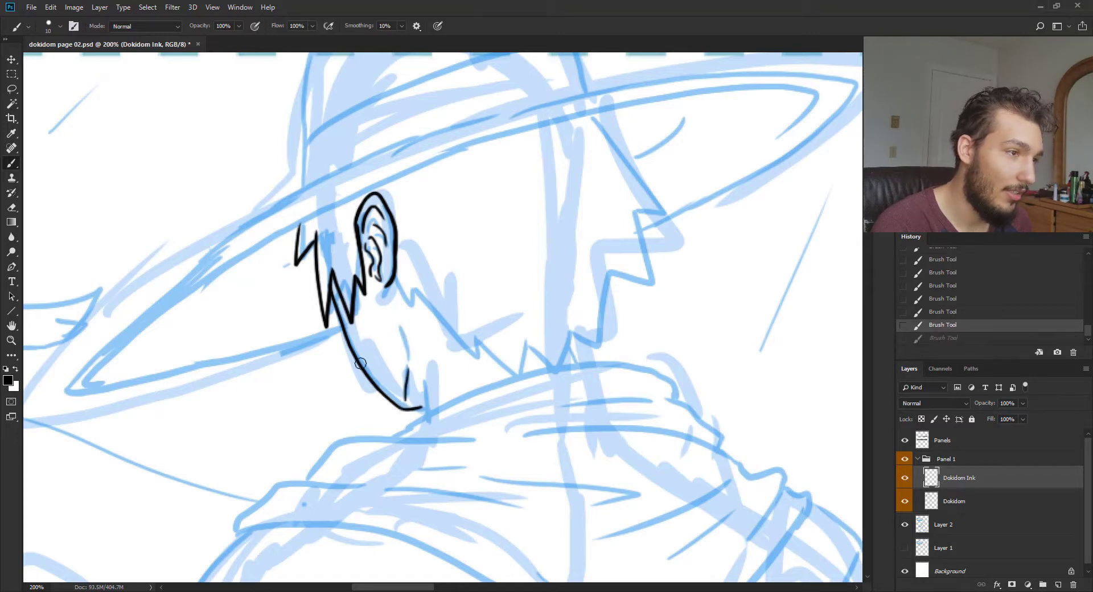
mouse_move(375, 387)
mouse_down()
mouse_move(417, 420)
mouse_move(420, 366)
mouse_move(402, 312)
mouse_up()
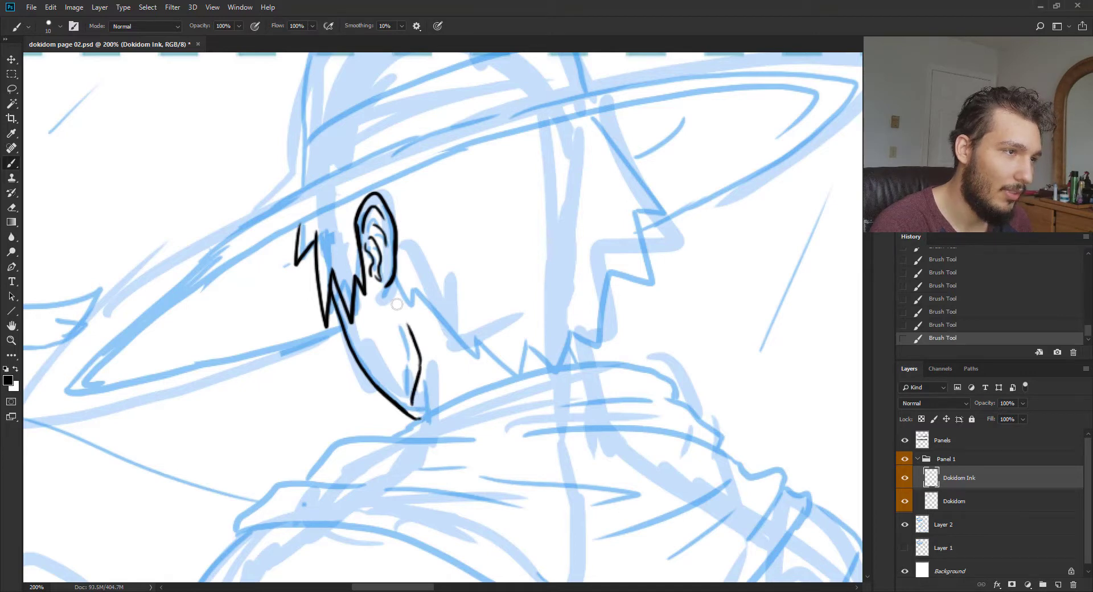
drag(424, 383, 430, 410)
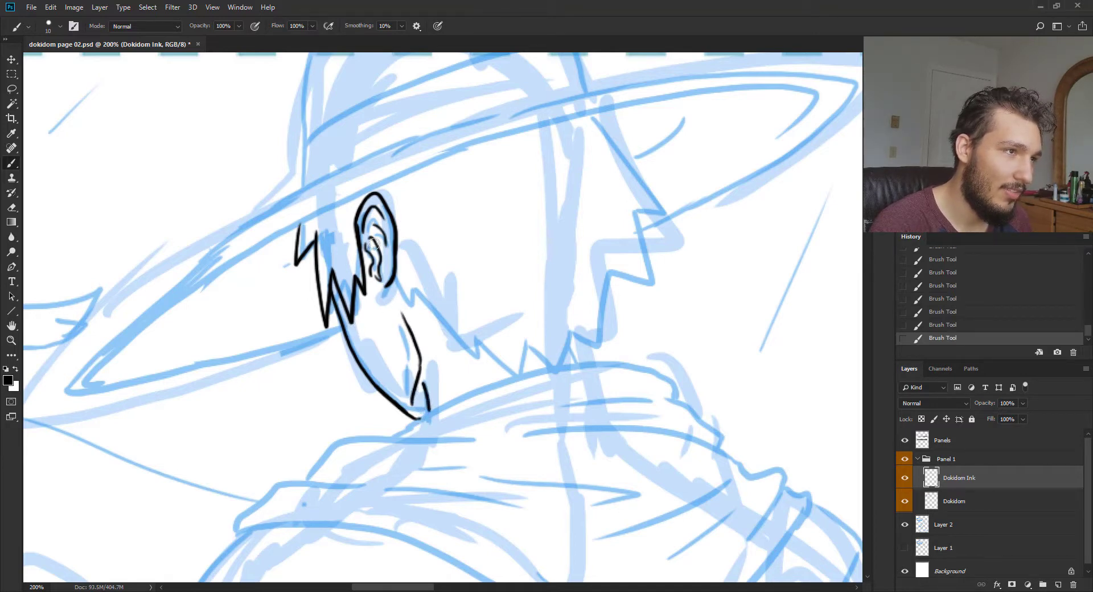
Ink the jagged hairline from the ear across the nape and up to the hat brim, and hatch the neck beside the jaw
mouse_move(393, 280)
mouse_down()
mouse_move(409, 311)
mouse_move(415, 290)
mouse_move(469, 366)
mouse_move(472, 341)
mouse_move(519, 374)
mouse_up()
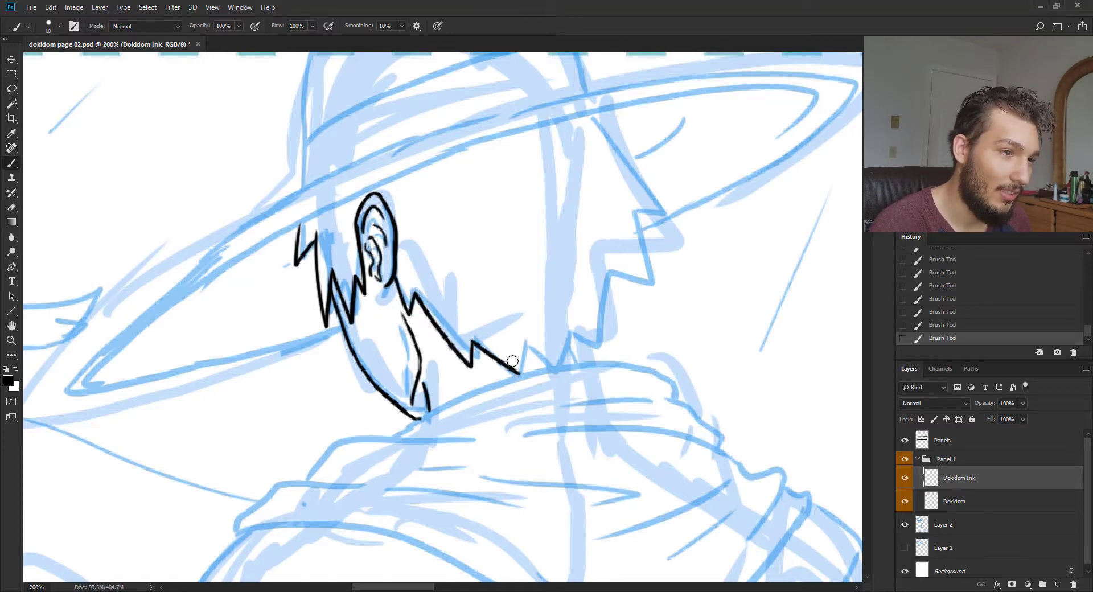
mouse_move(599, 113)
mouse_down()
mouse_move(645, 151)
mouse_move(625, 161)
mouse_move(667, 215)
mouse_move(626, 218)
mouse_move(638, 225)
mouse_move(644, 300)
mouse_move(600, 277)
mouse_move(590, 355)
mouse_move(553, 317)
mouse_move(552, 368)
mouse_move(516, 345)
mouse_move(523, 326)
mouse_move(550, 371)
mouse_up()
key(ctrl+alt+z)
key(ctrl+alt+z)
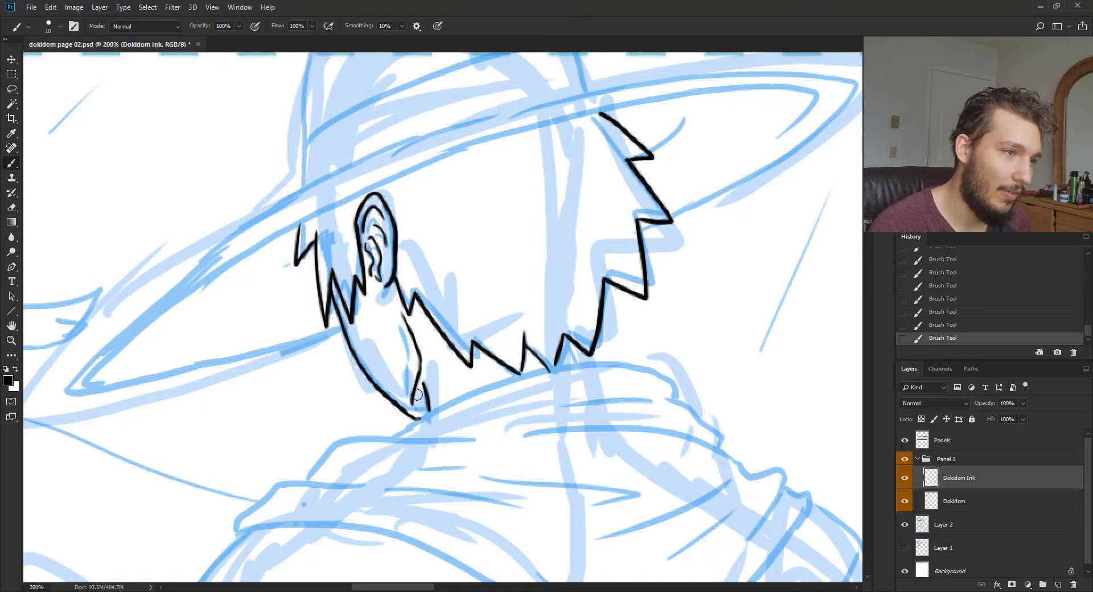
drag(419, 390, 422, 407)
drag(420, 384, 426, 407)
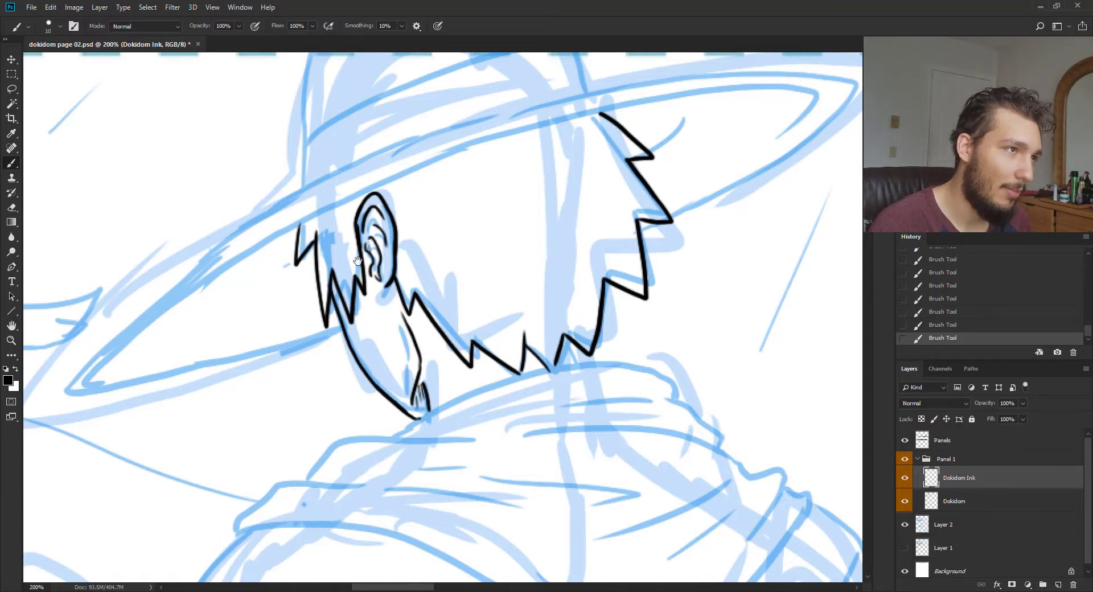
Ink the inner contour of the hat brim across the head, redrawing unsatisfactory strokes, and hatch the shaded underside on both sides
drag(327, 202, 301, 237)
drag(746, 120, 565, 144)
key(ctrl+z)
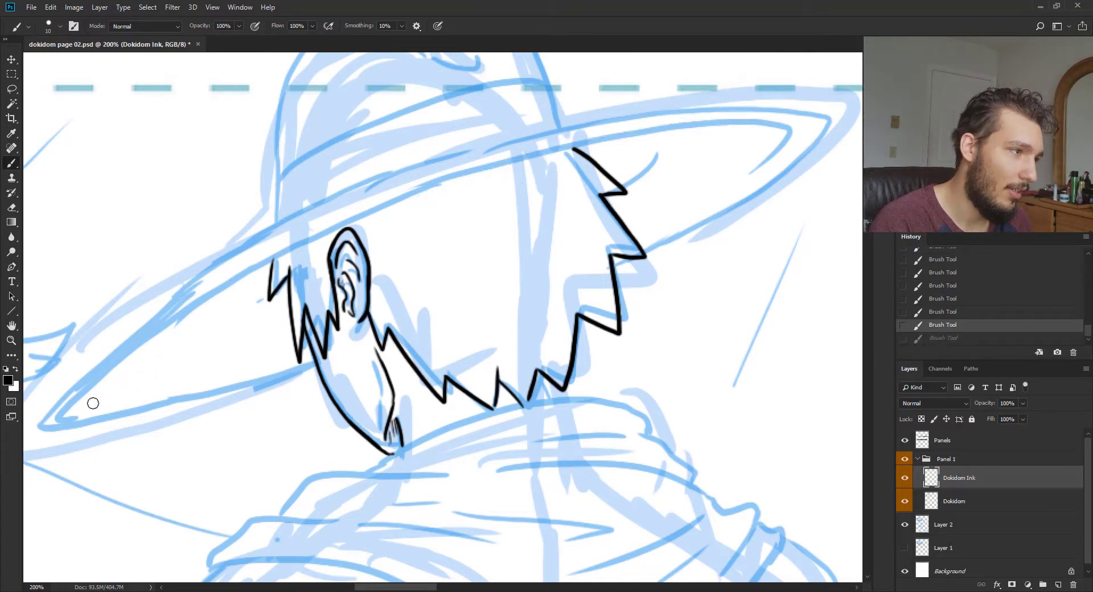
mouse_move(75, 417)
mouse_down()
mouse_move(246, 263)
mouse_move(329, 220)
mouse_up()
key(ctrl+z)
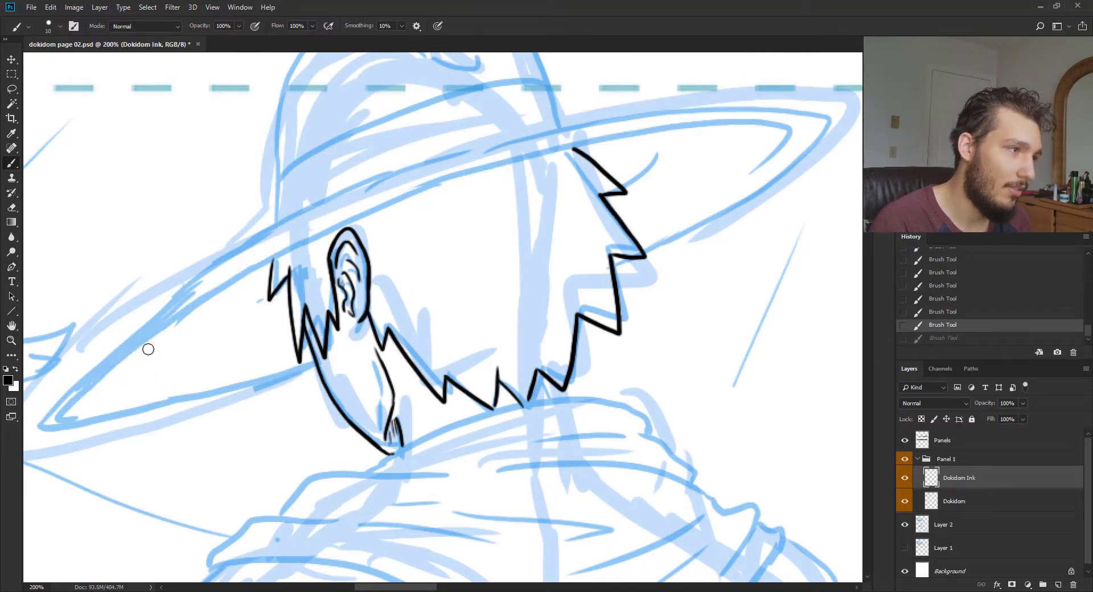
drag(108, 381, 139, 354)
drag(212, 304, 501, 160)
key(ctrl+z)
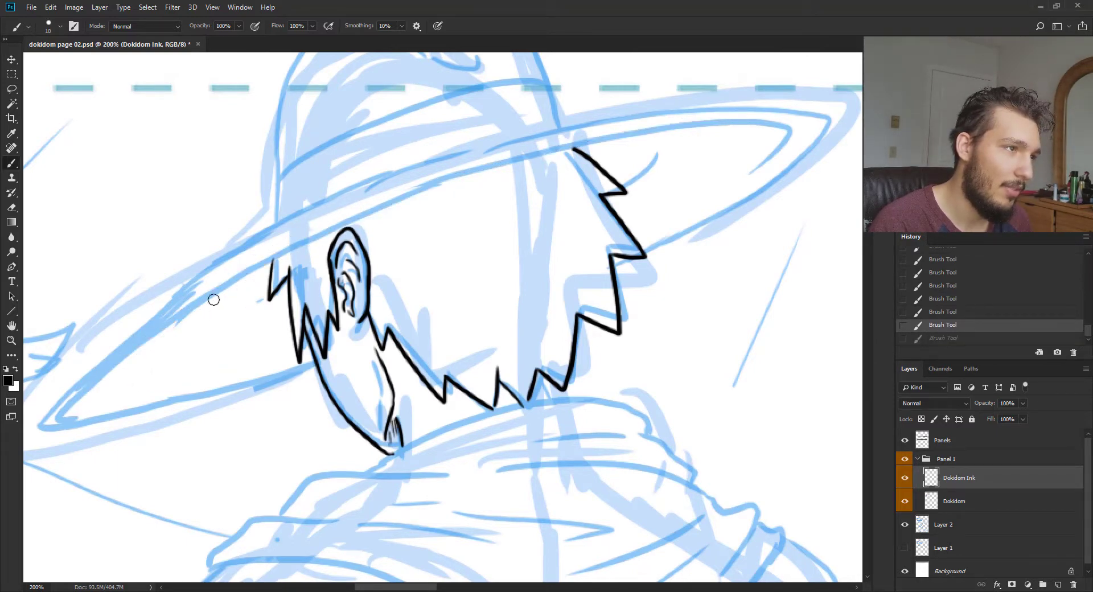
mouse_move(197, 311)
mouse_down()
mouse_move(329, 229)
mouse_move(453, 175)
mouse_move(580, 136)
mouse_move(744, 109)
mouse_up()
key(ctrl+z)
mouse_move(605, 137)
mouse_down()
mouse_move(524, 154)
mouse_move(213, 298)
mouse_move(158, 342)
mouse_up()
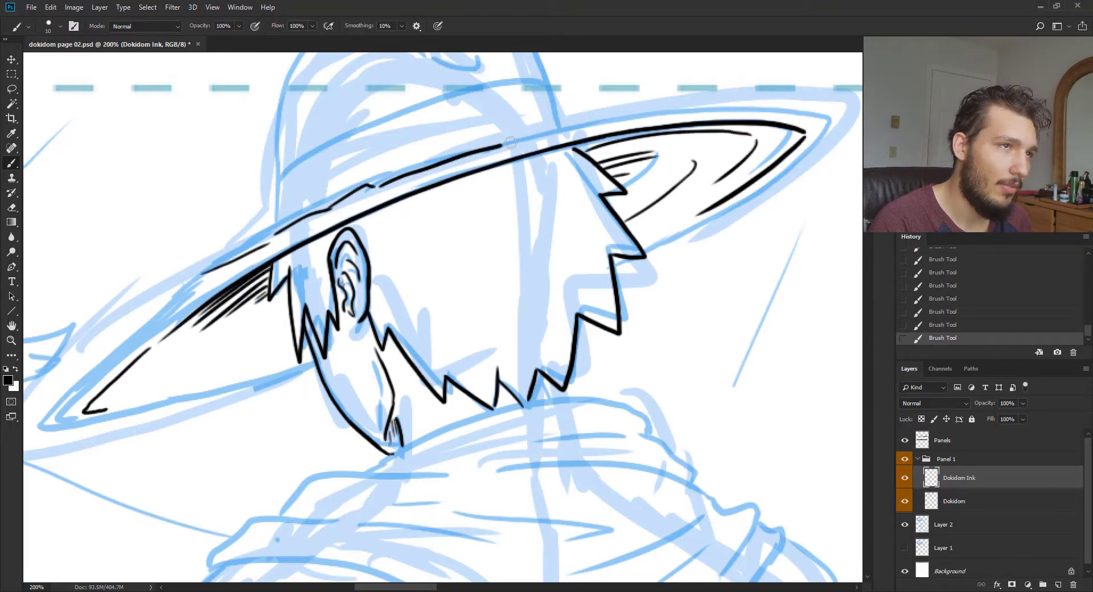
Ink the outer edge of the hat brim around both tips and hatch the underside near the lower edge
mouse_move(502, 142)
mouse_down()
mouse_move(707, 108)
mouse_move(825, 121)
mouse_move(817, 143)
mouse_move(746, 201)
mouse_move(611, 269)
mouse_up()
drag(450, 224, 596, 121)
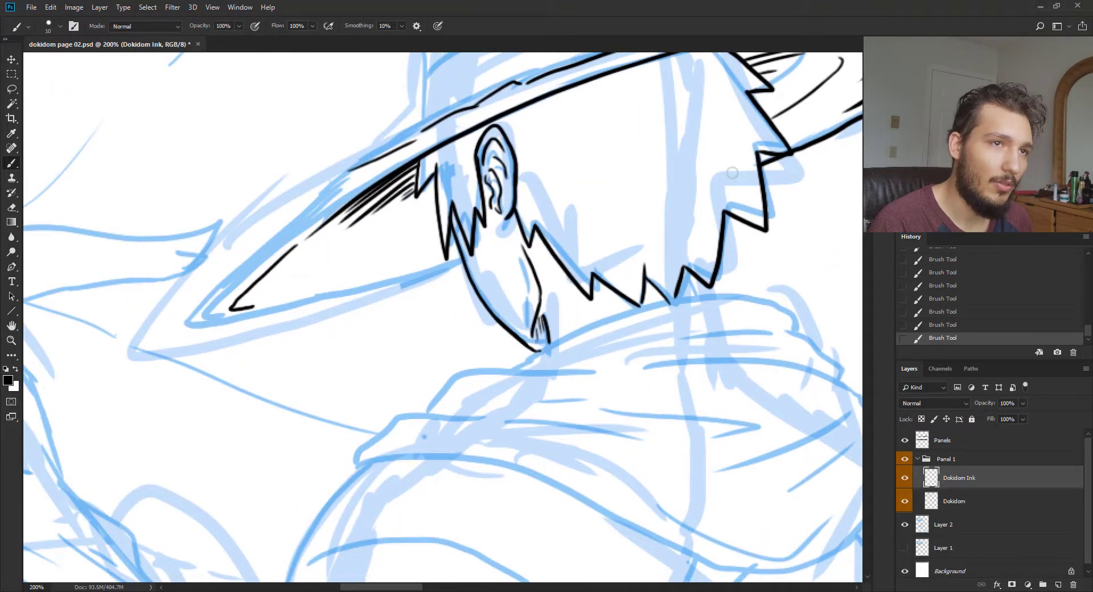
drag(466, 267, 336, 320)
key(ctrl+z)
mouse_move(464, 266)
mouse_down()
mouse_move(231, 318)
mouse_move(188, 316)
mouse_move(367, 172)
mouse_up()
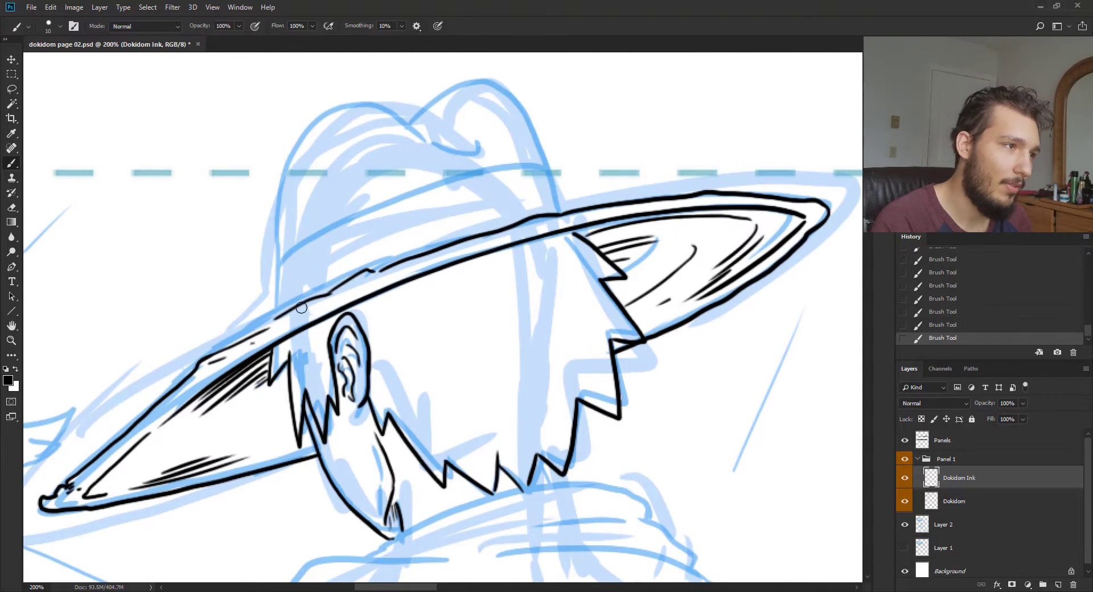
Ink the hat's crown outline with its top crease and the hatband line, and add short accent strokes on the brim
mouse_move(262, 327)
mouse_down()
mouse_move(274, 304)
mouse_move(281, 158)
mouse_move(350, 108)
mouse_move(424, 141)
mouse_up()
drag(441, 146, 491, 146)
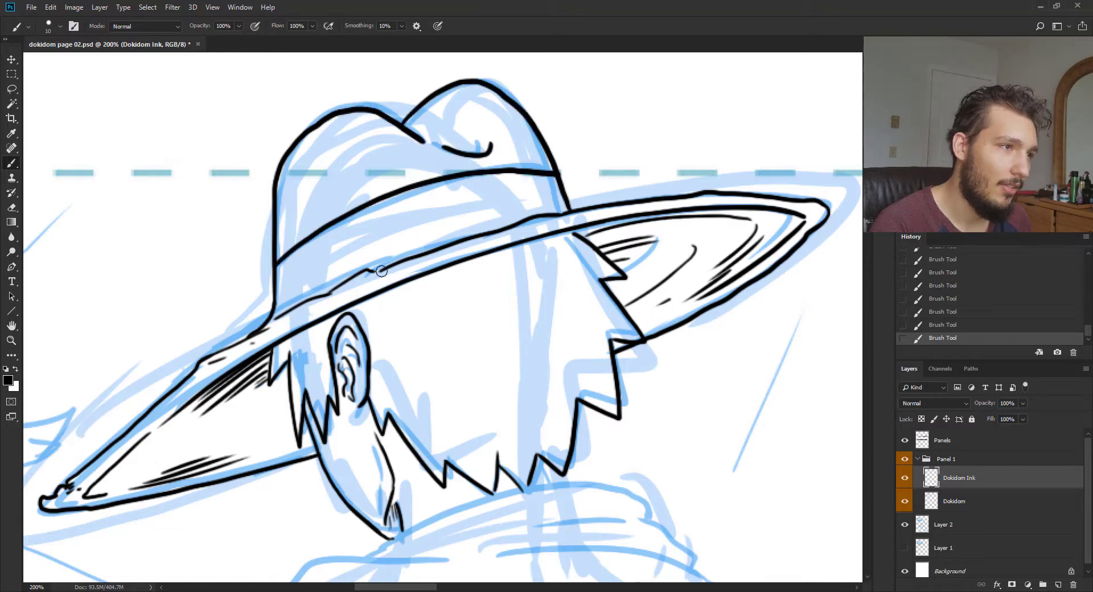
drag(301, 313, 329, 301)
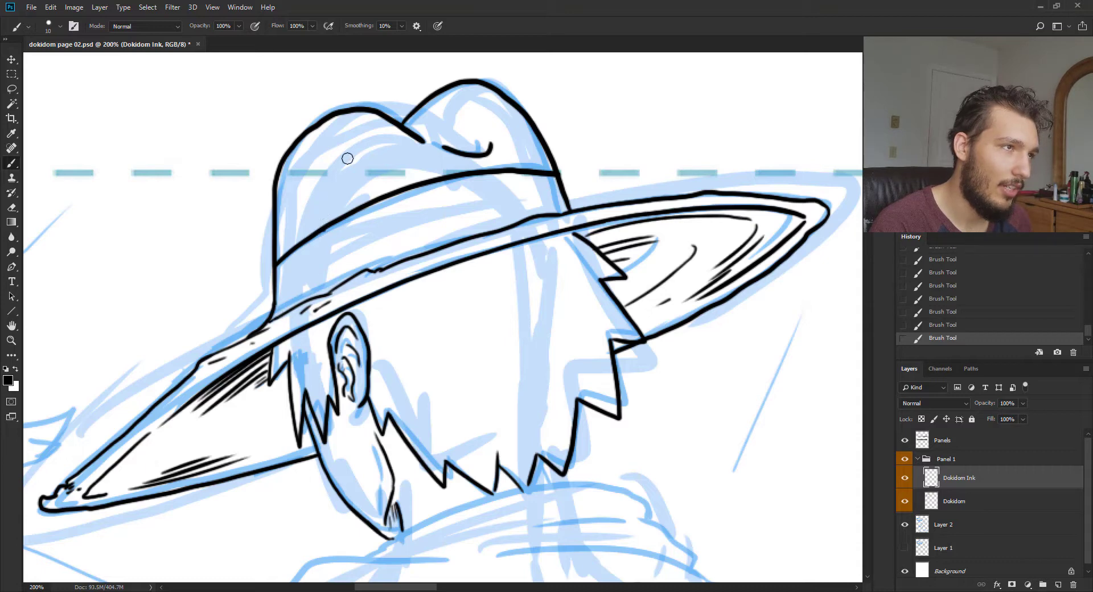
Hatch the crown's top crease and the shaded areas on both sides of the hat crown
drag(426, 135, 470, 149)
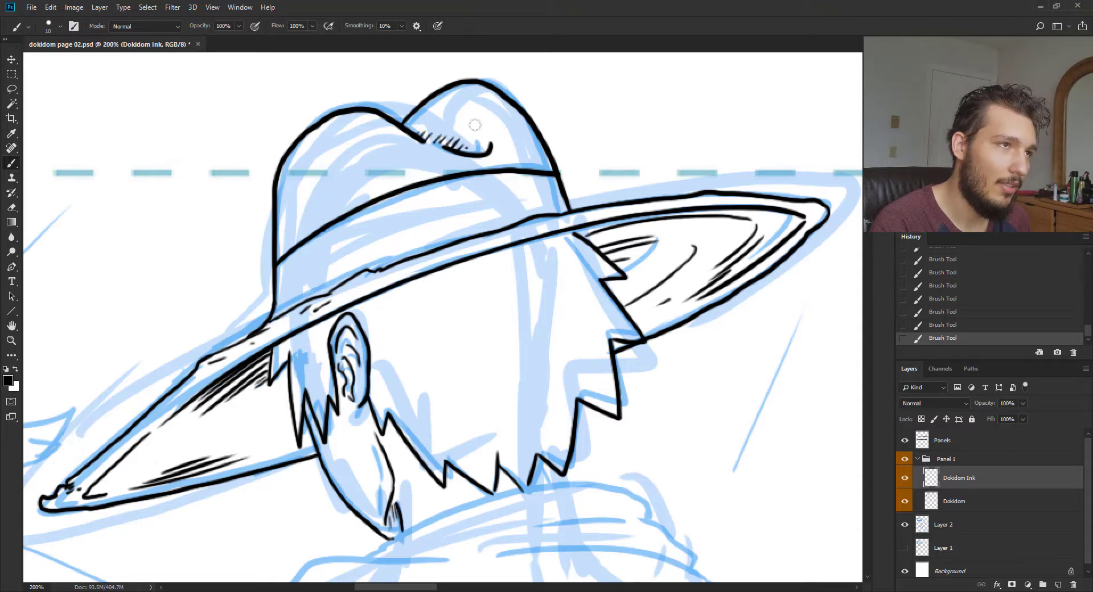
drag(290, 156, 308, 135)
drag(293, 163, 313, 147)
mouse_move(302, 172)
mouse_down()
mouse_move(313, 154)
mouse_move(315, 181)
mouse_up()
scroll(353, 203, down, 2)
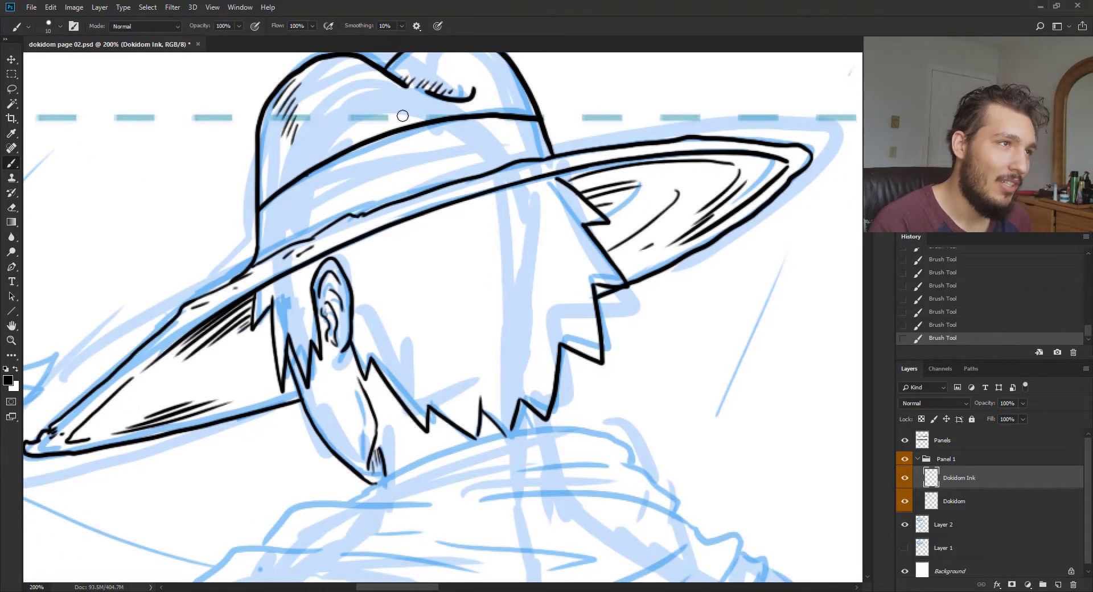
mouse_move(503, 83)
mouse_down()
mouse_move(490, 99)
mouse_move(512, 116)
mouse_up()
key(ctrl+minus)
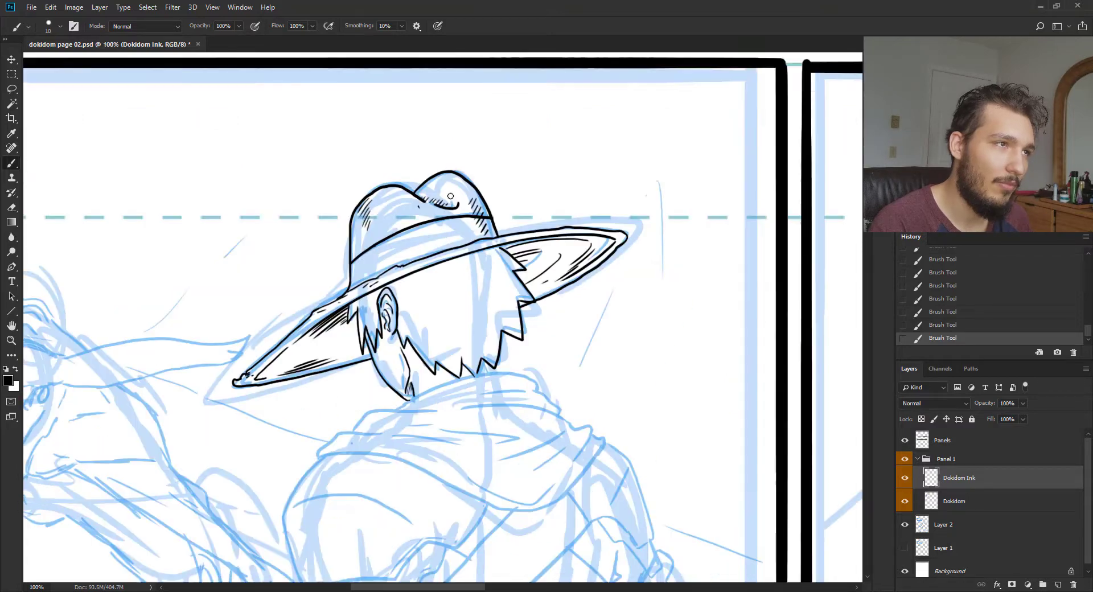
Ink the outer contour of the swordsman's shoulder armour from the scarf down to its lowest point and back up the rear edge
drag(435, 266, 447, 153)
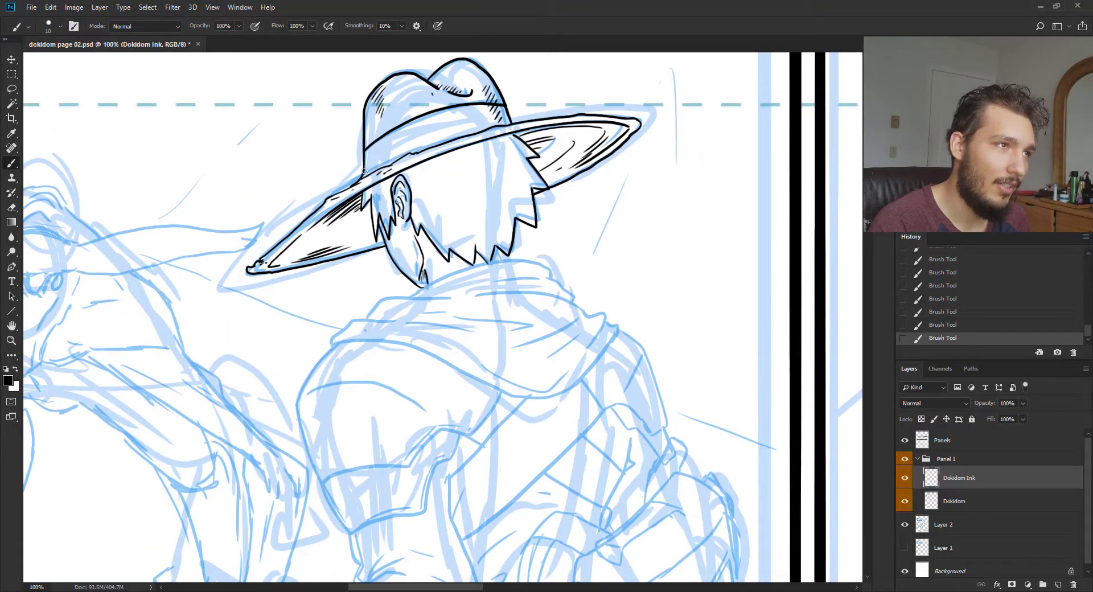
key(ctrl+plus)
drag(418, 288, 395, 249)
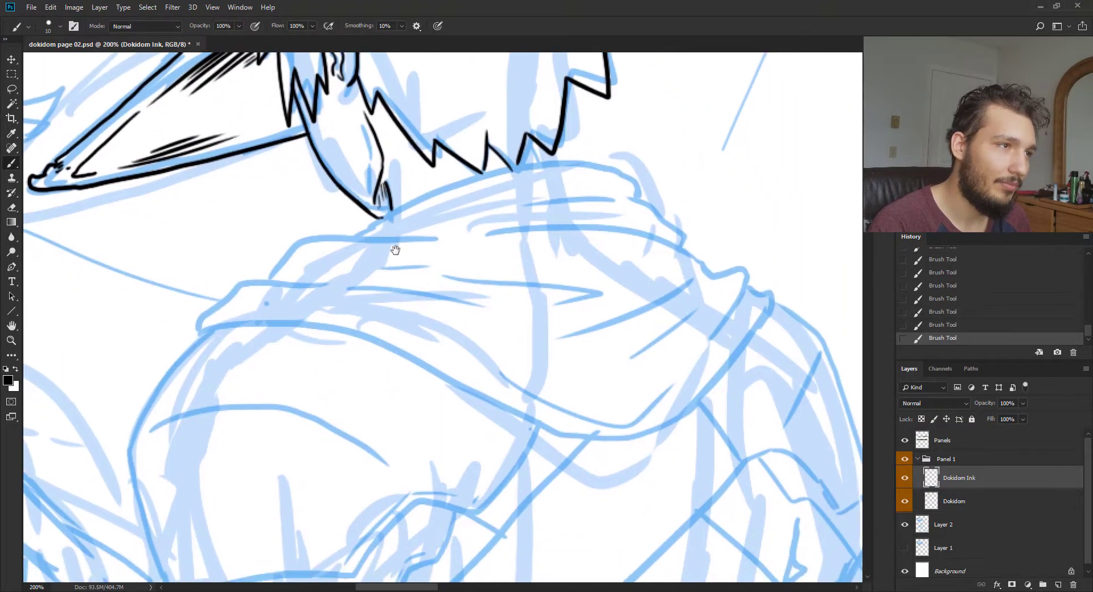
key(ctrl+minus)
drag(367, 303, 356, 225)
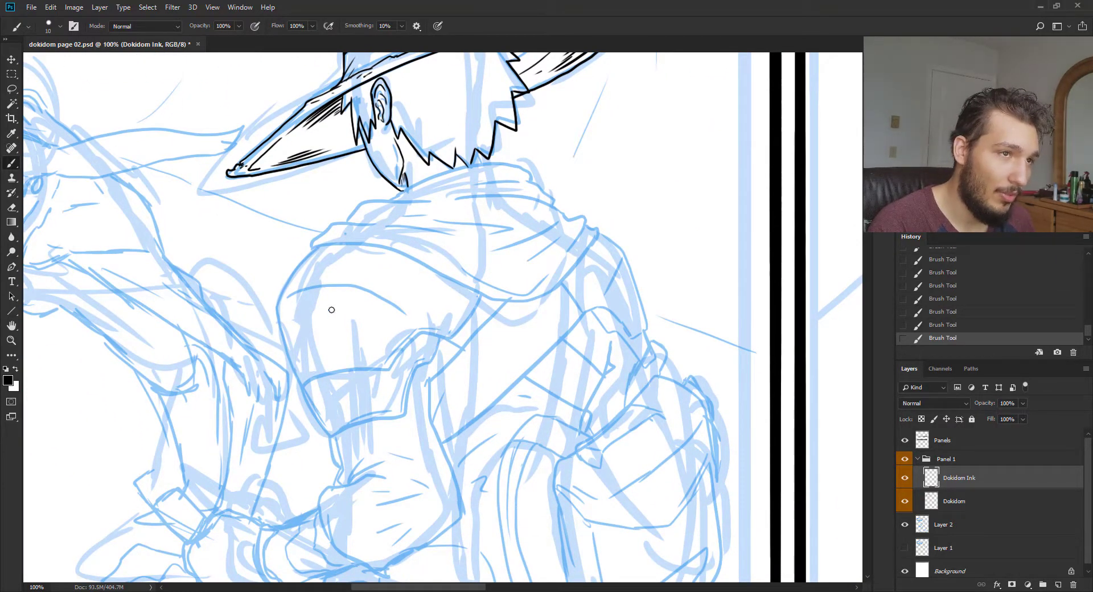
drag(362, 288, 419, 222)
key(ctrl+plus)
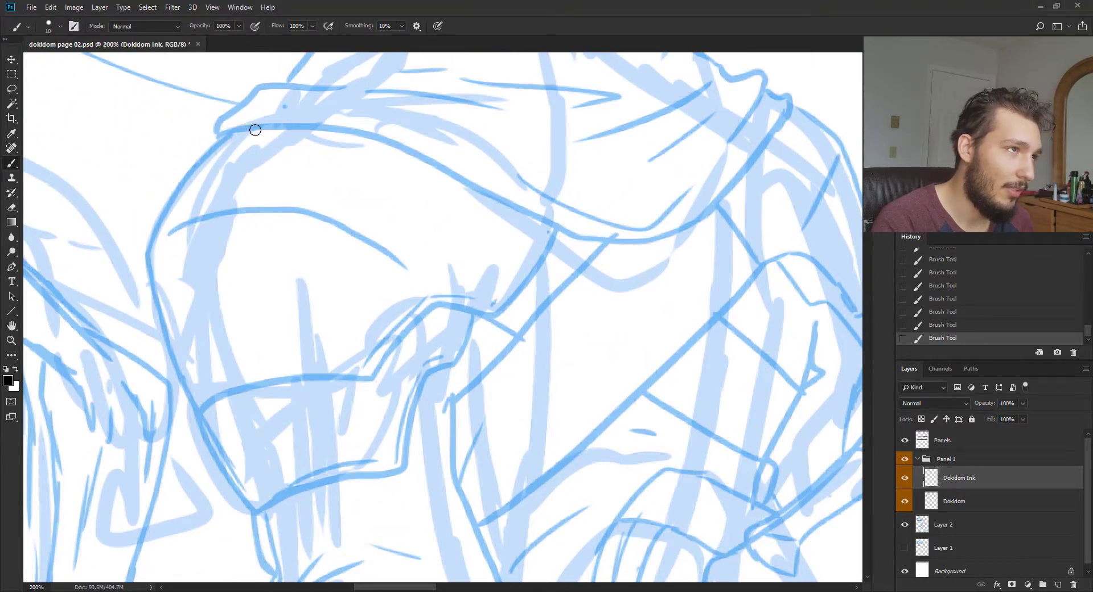
mouse_move(270, 127)
mouse_down()
mouse_move(173, 227)
mouse_move(165, 269)
mouse_move(195, 414)
mouse_move(232, 489)
mouse_move(262, 517)
mouse_up()
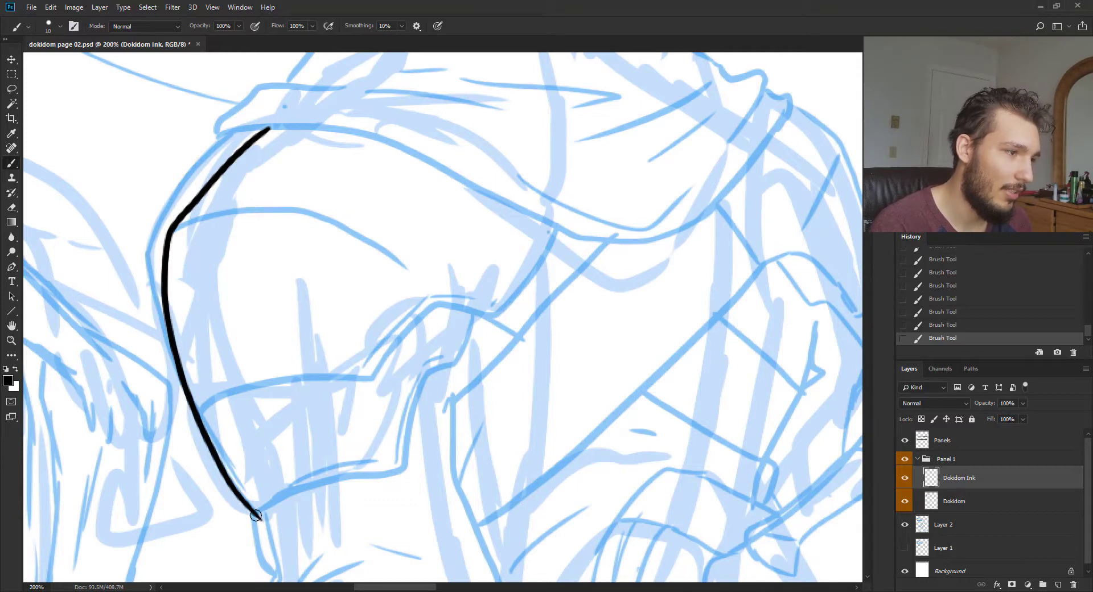
mouse_move(263, 516)
mouse_down()
mouse_move(310, 493)
mouse_move(416, 484)
mouse_move(393, 491)
mouse_move(407, 483)
mouse_move(428, 393)
mouse_move(461, 363)
mouse_move(475, 305)
mouse_up()
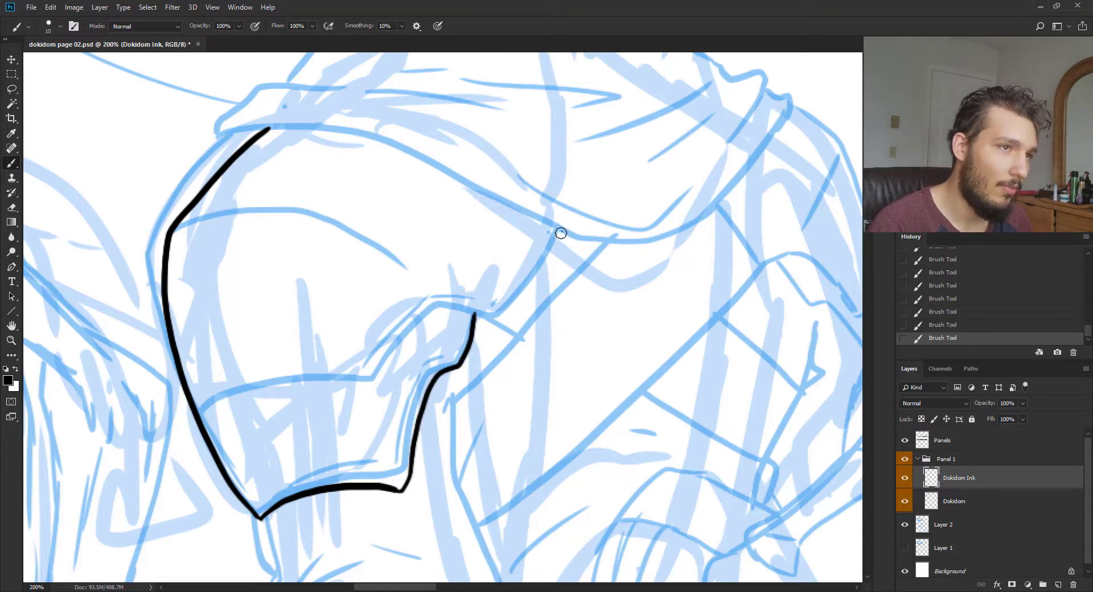
Ink the stepped lower edge of the upper shoulder plate and add thin parallel accent lines just above it
mouse_move(561, 230)
mouse_down()
mouse_move(500, 310)
mouse_move(484, 319)
mouse_move(426, 308)
mouse_move(367, 375)
mouse_move(261, 383)
mouse_move(200, 419)
mouse_move(231, 388)
mouse_up()
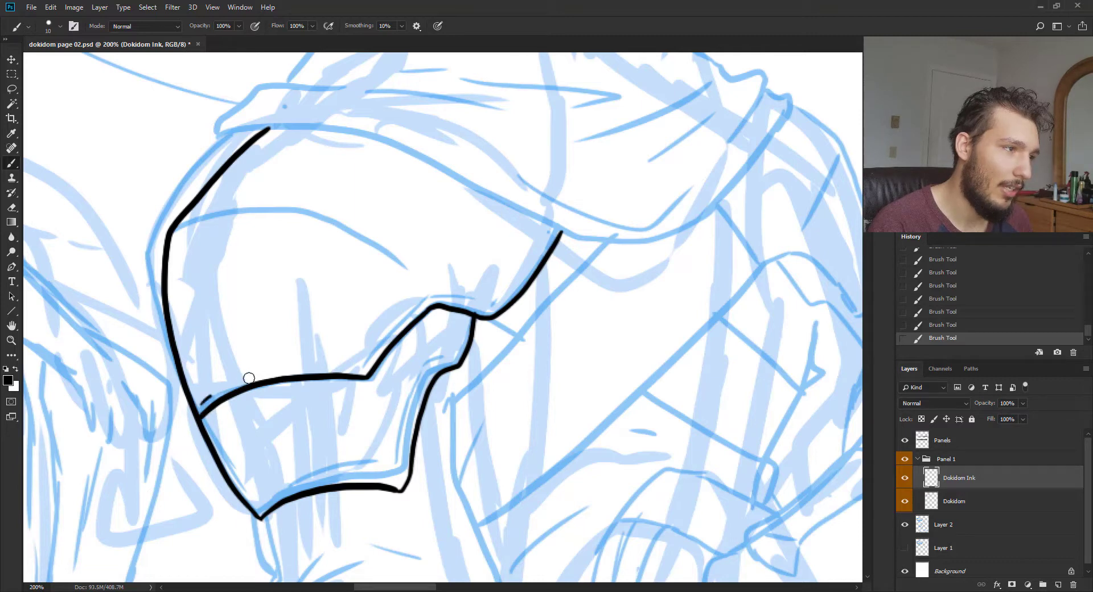
mouse_move(305, 364)
mouse_down()
mouse_move(355, 366)
mouse_move(430, 301)
mouse_move(495, 306)
mouse_move(542, 249)
mouse_up()
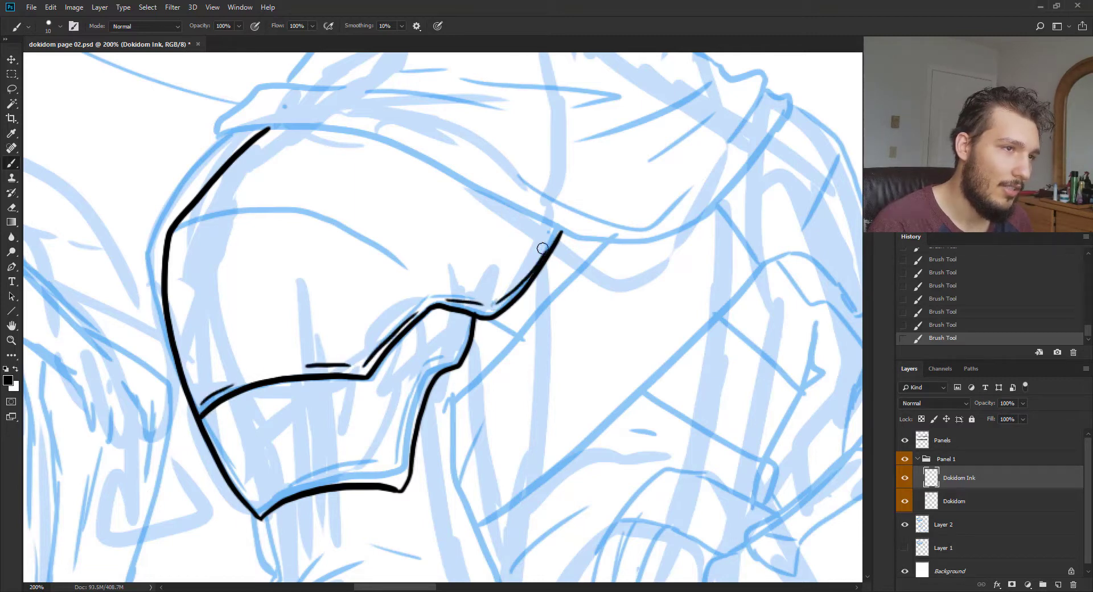
key(ctrl+z)
drag(500, 305, 545, 247)
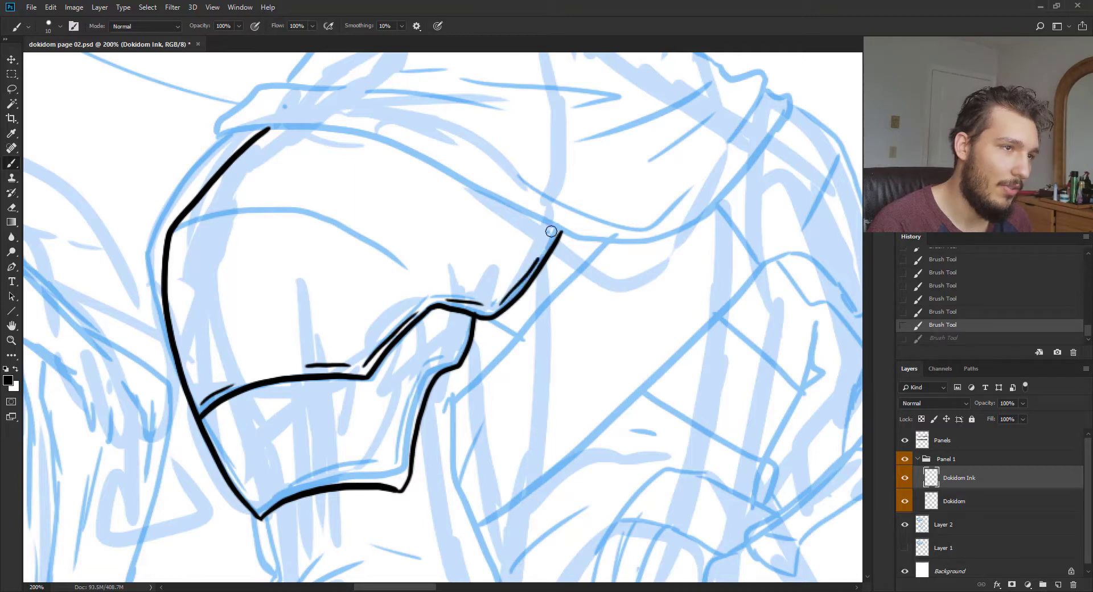
Reduce the brush size to 8 px and ink inner accent lines along the edges of the lower shoulder plate
right_click(464, 324)
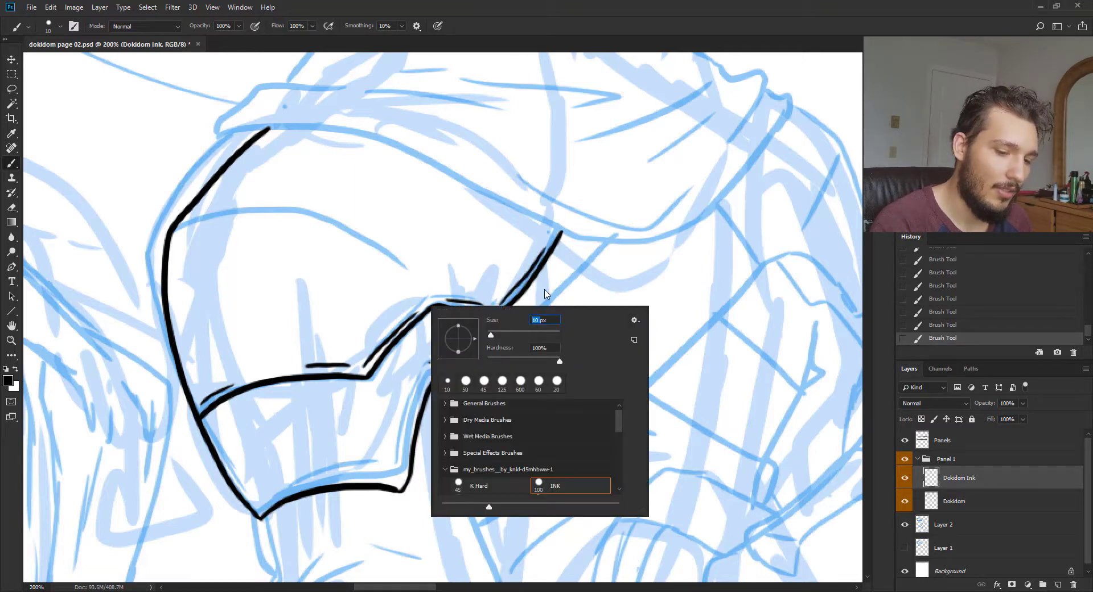
key(Return)
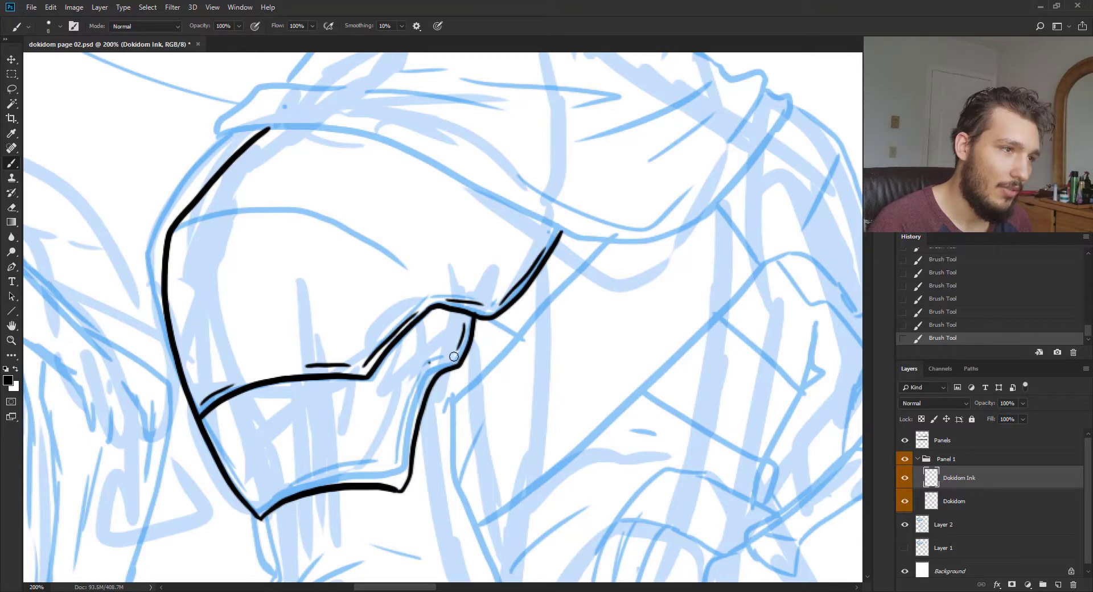
mouse_move(421, 383)
mouse_down()
mouse_move(390, 468)
mouse_move(278, 500)
mouse_move(333, 473)
mouse_up()
key(ctrl+z)
Ink the curved ridge line across the upper shoulder plate, redrawing it until it fits, and add two small rectangular details near the rear corner
mouse_move(180, 229)
mouse_down()
mouse_move(234, 214)
mouse_move(400, 251)
mouse_move(326, 205)
mouse_move(185, 226)
mouse_move(214, 210)
mouse_move(365, 209)
mouse_move(422, 246)
mouse_up()
key(ctrl+z)
key(ctrl+z)
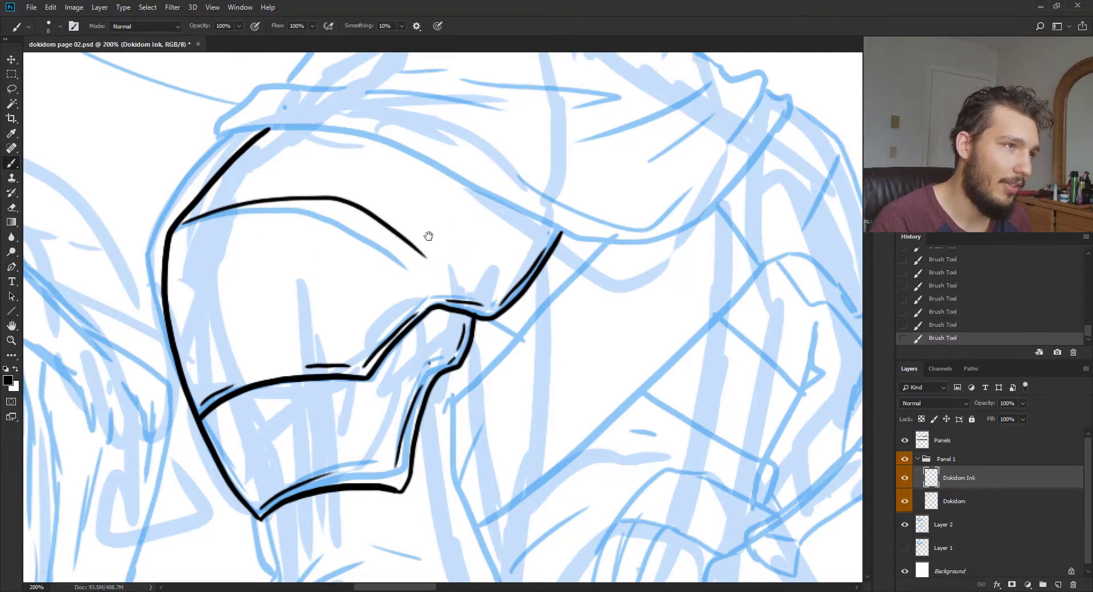
scroll(373, 295, up, 3)
key(ctrl+z)
mouse_move(162, 347)
mouse_down()
mouse_move(285, 326)
mouse_move(404, 368)
mouse_up()
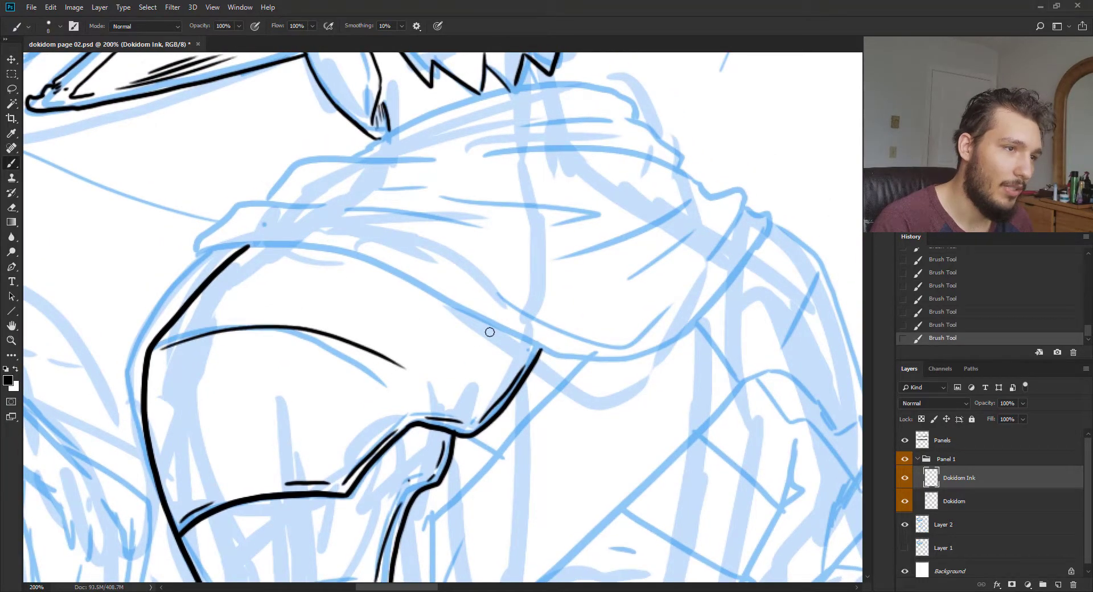
Ink the scarf's top edge from below the jaw across the nape and hatch the fold beneath it
key(ctrl+minus)
key(ctrl+minus)
key(ctrl+minus)
key(ctrl+minus)
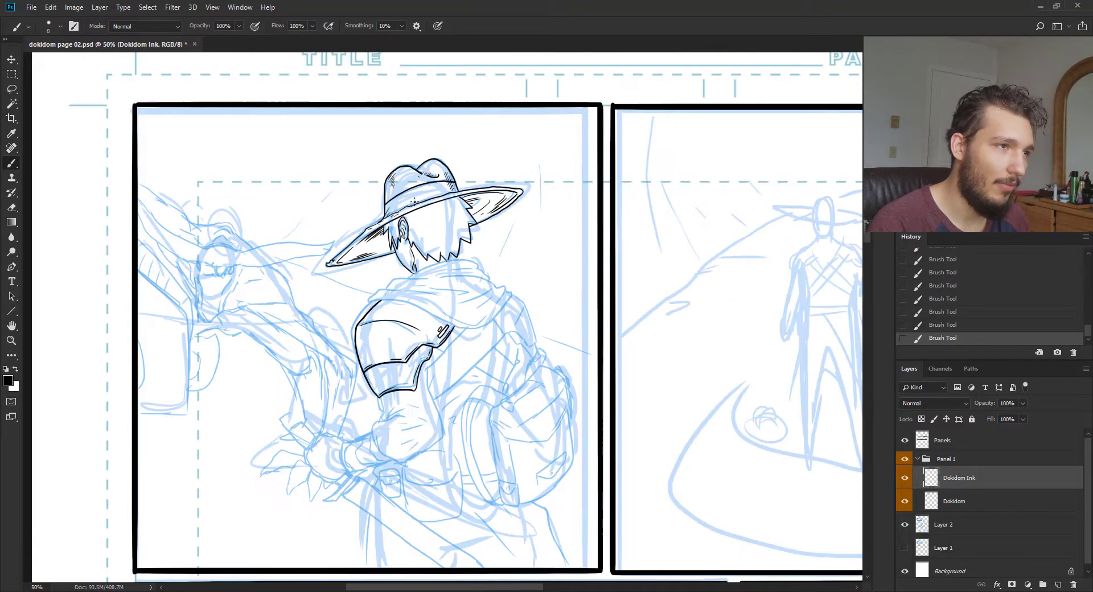
key(ctrl+plus)
key(ctrl+plus)
key(ctrl+plus)
key(ctrl+plus)
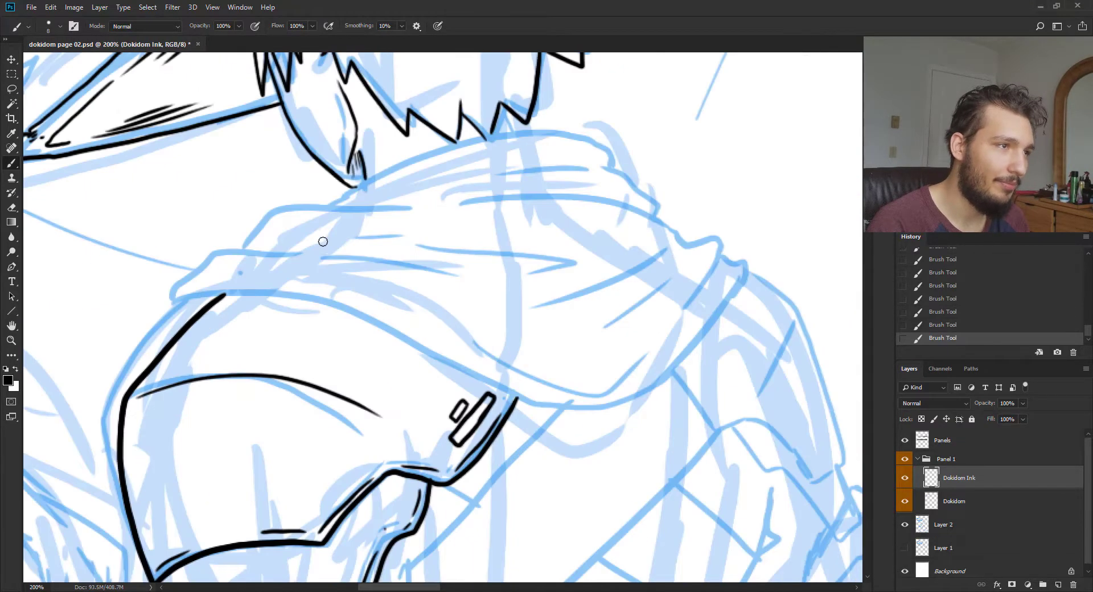
drag(331, 207, 608, 163)
mouse_move(366, 204)
mouse_down()
mouse_move(432, 182)
mouse_move(544, 169)
mouse_up()
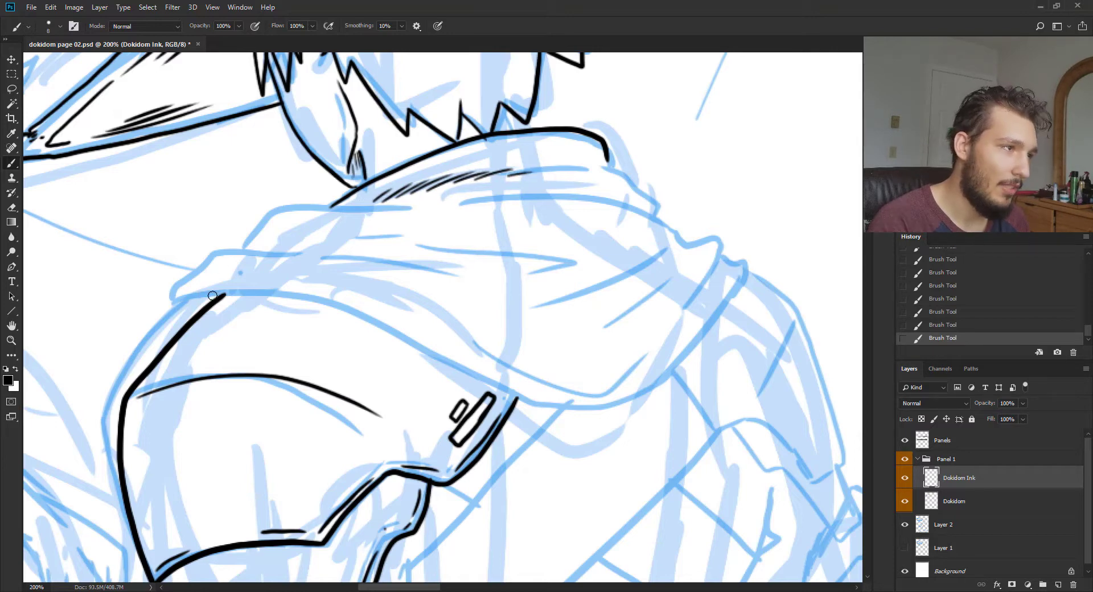
Ink the stepped folds of the scarf's front outline between the shoulder plate and the jaw, redrawing unsatisfactory strokes
mouse_move(205, 303)
mouse_down()
mouse_move(217, 274)
mouse_move(287, 252)
mouse_move(300, 220)
mouse_move(379, 213)
mouse_up()
key(ctrl+z)
key(ctrl+z)
mouse_move(255, 259)
mouse_down()
mouse_move(293, 231)
mouse_move(354, 225)
mouse_move(285, 236)
mouse_move(415, 211)
mouse_up()
key(ctrl+z)
drag(317, 225, 346, 198)
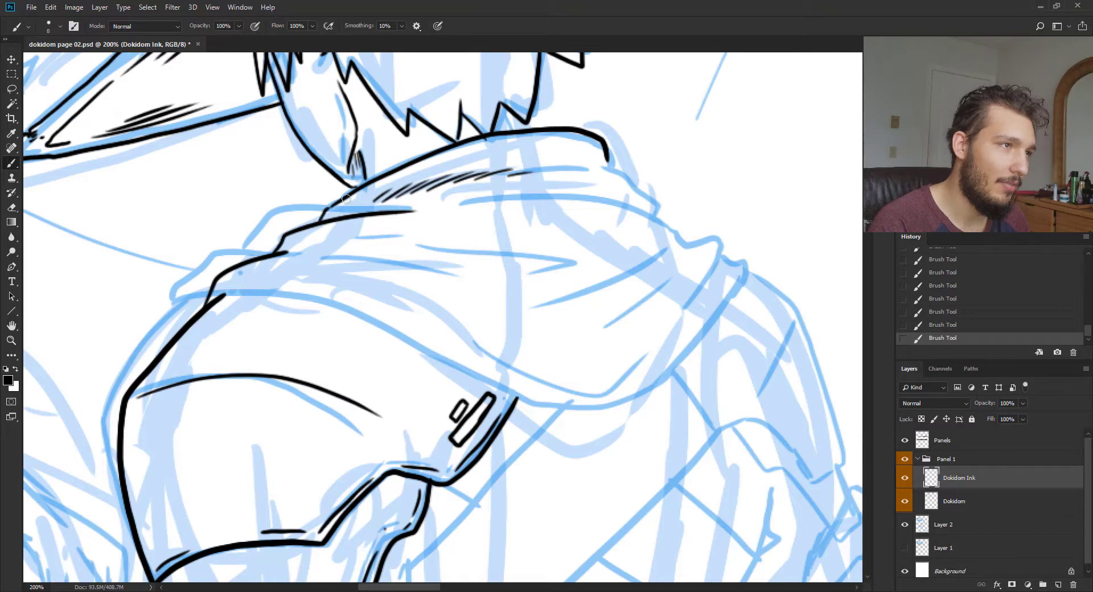
Replace the trial fold lines in the middle of the scarf with rows of short hatching strokes
drag(297, 251, 437, 261)
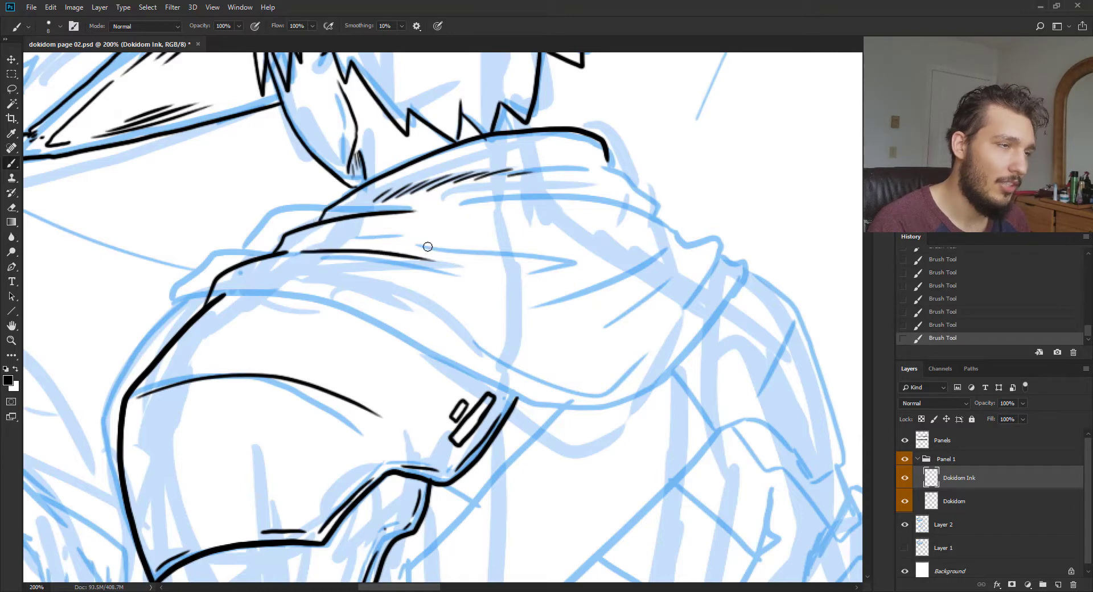
key(ctrl+z)
drag(378, 242, 586, 282)
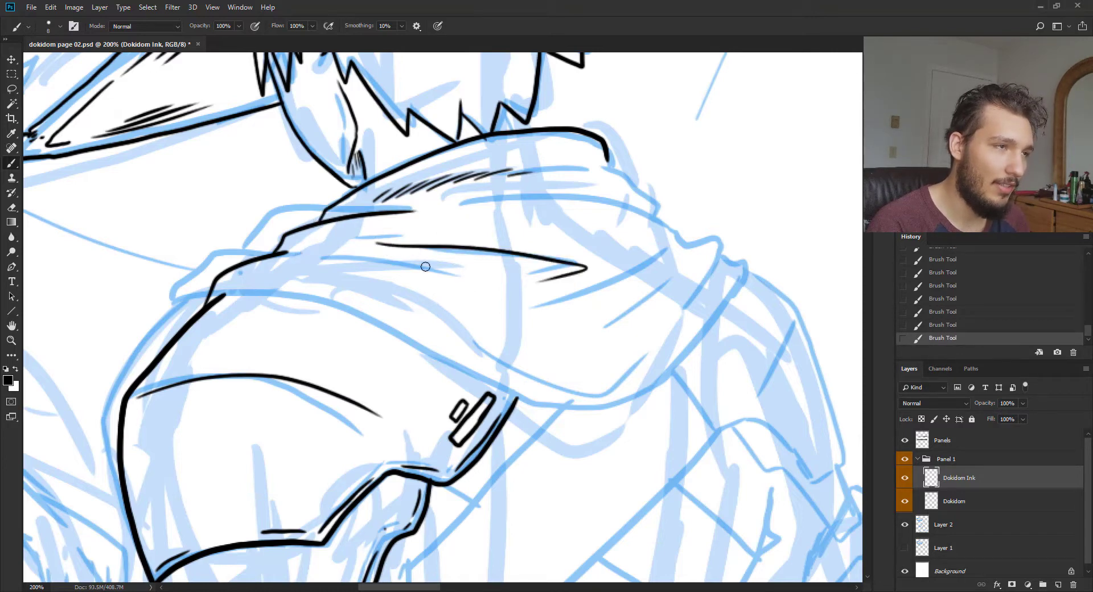
key(ctrl+z)
mouse_move(393, 246)
mouse_down()
mouse_move(471, 242)
mouse_move(496, 249)
mouse_move(489, 257)
mouse_move(551, 266)
mouse_move(507, 281)
mouse_move(558, 292)
mouse_move(658, 255)
mouse_up()
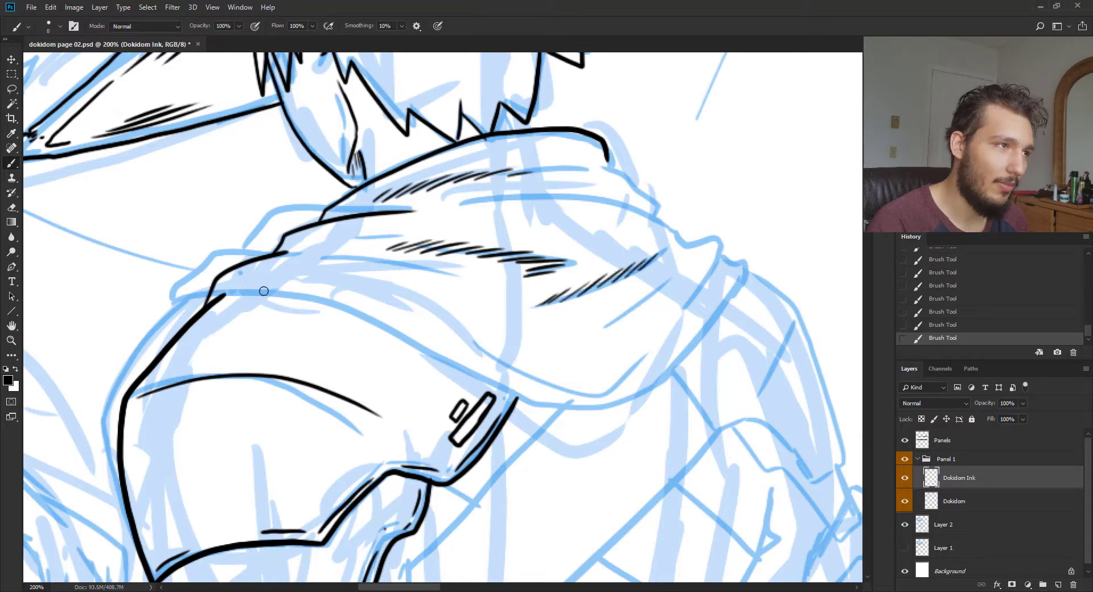
Ink the scarf's lower edge over the shoulder plate, hatch the diagonal fold above it and add a thin upper fold line
mouse_move(223, 293)
mouse_down()
mouse_move(374, 324)
mouse_move(376, 338)
mouse_move(532, 398)
mouse_up()
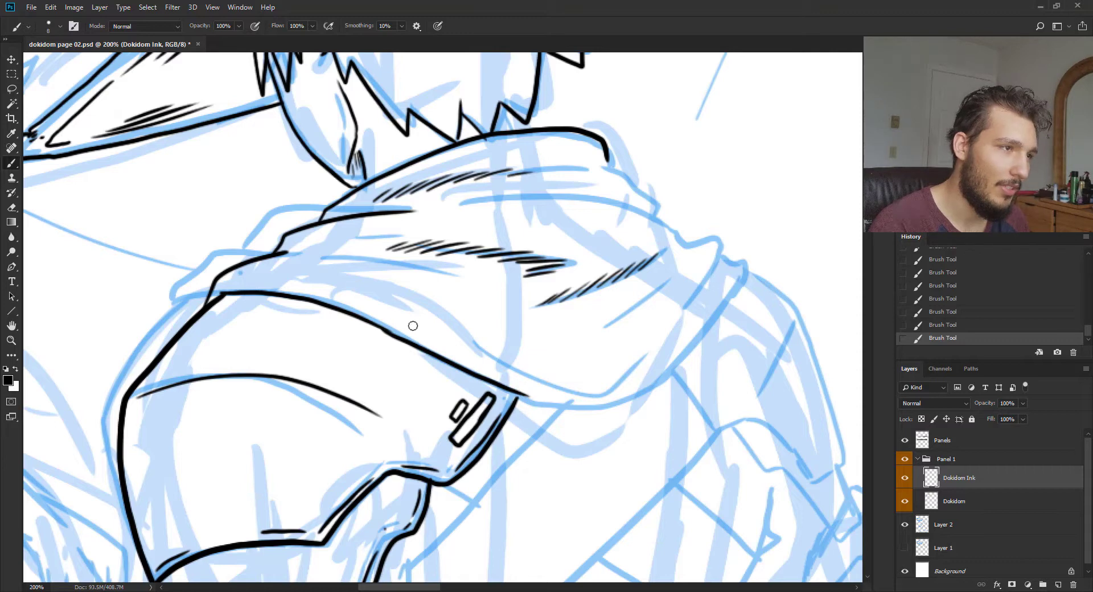
drag(370, 289, 400, 307)
drag(401, 306, 433, 330)
drag(420, 308, 471, 352)
mouse_move(467, 338)
mouse_down()
mouse_move(499, 370)
mouse_move(529, 375)
mouse_up()
drag(313, 256, 359, 254)
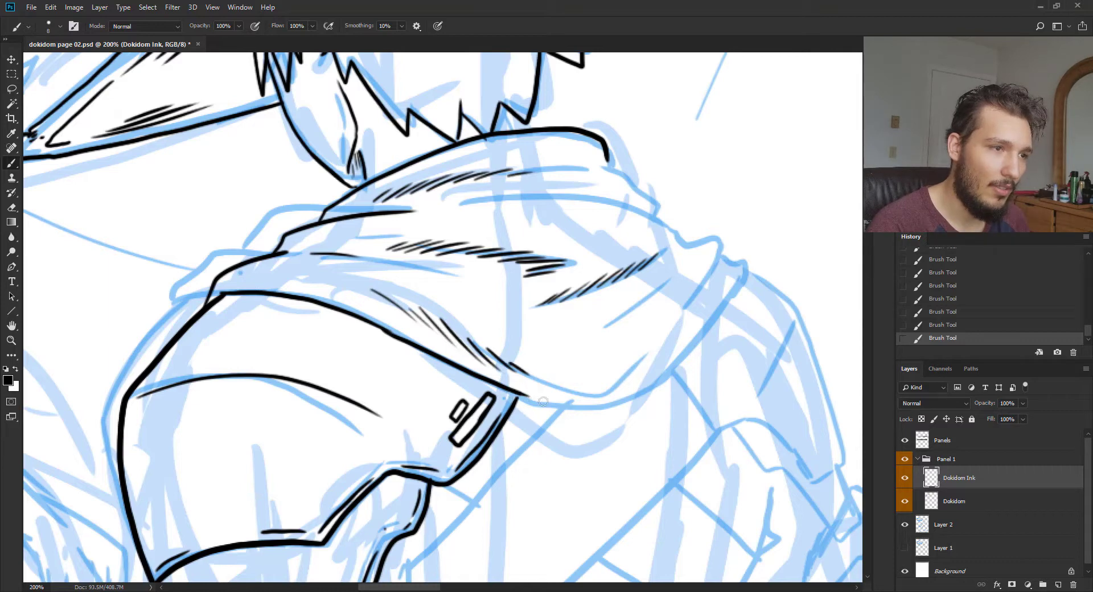
Ink the rest of the scarf's lower edge and its bunched outline over the far shoulder, with curved fold lines inside
mouse_move(519, 397)
mouse_down()
mouse_move(626, 407)
mouse_move(683, 354)
mouse_up()
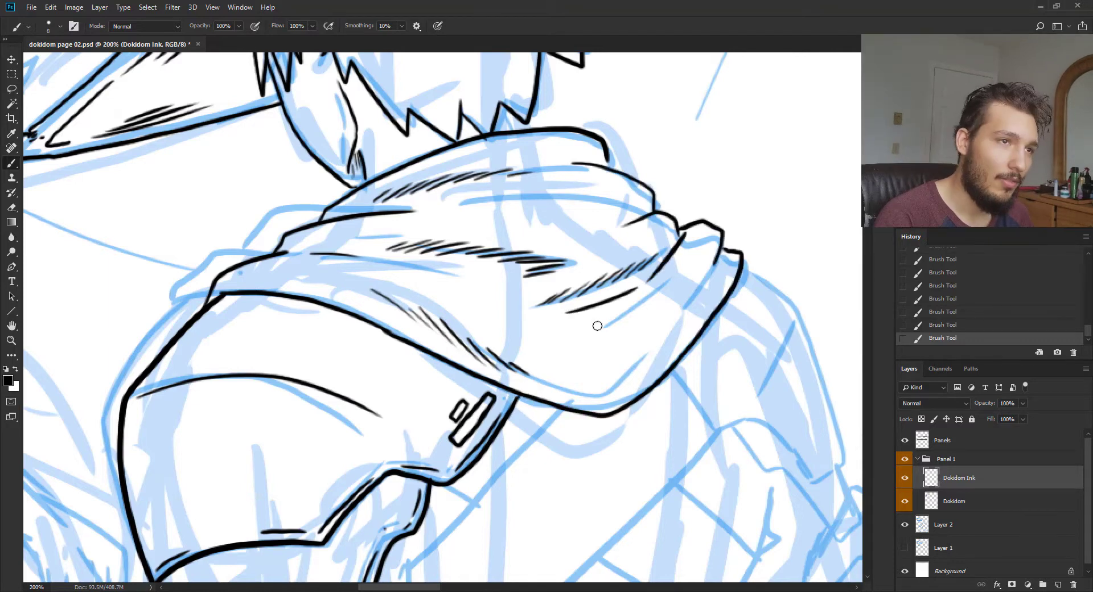
drag(574, 360, 679, 318)
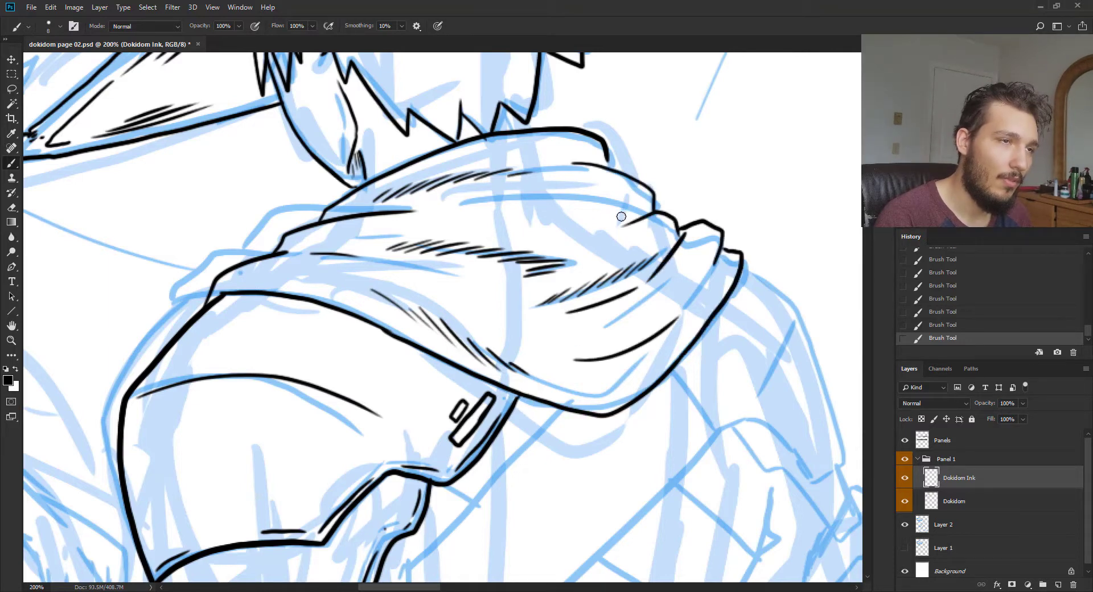
Ink two thin fold lines across the upper middle of the scarf toward the far shoulder
drag(621, 216, 511, 204)
drag(598, 232, 502, 244)
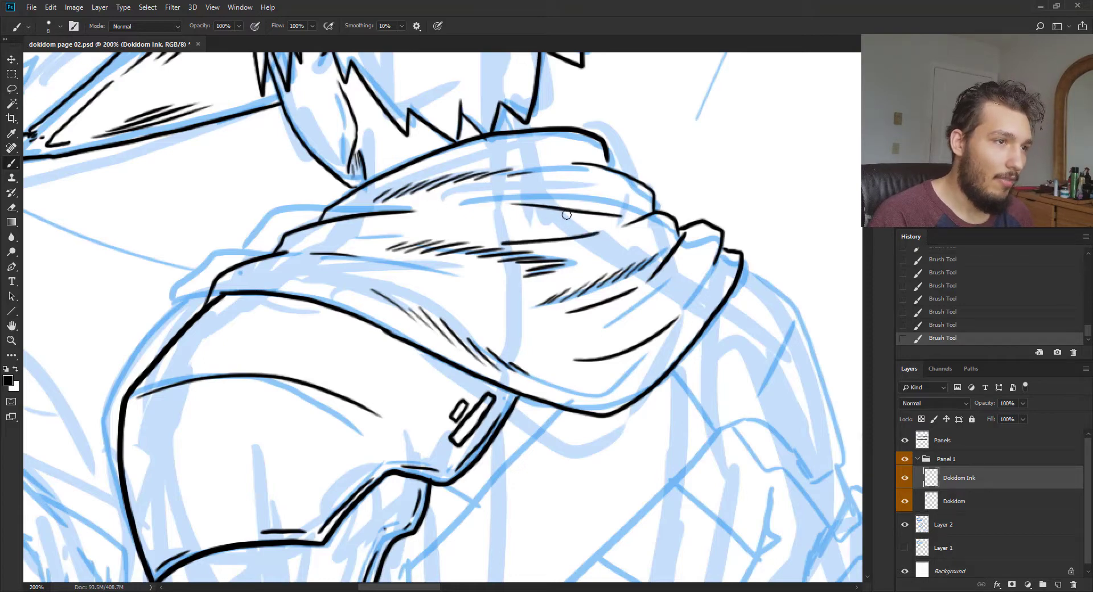
key(ctrl+minus)
key(ctrl+minus)
key(ctrl+minus)
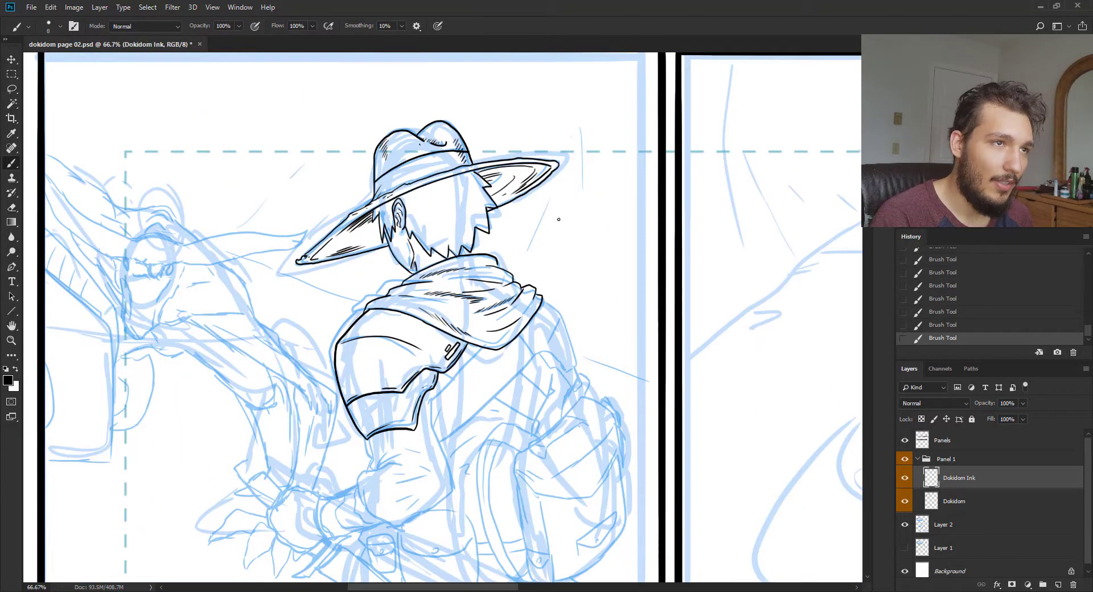
key(ctrl+plus)
key(ctrl+plus)
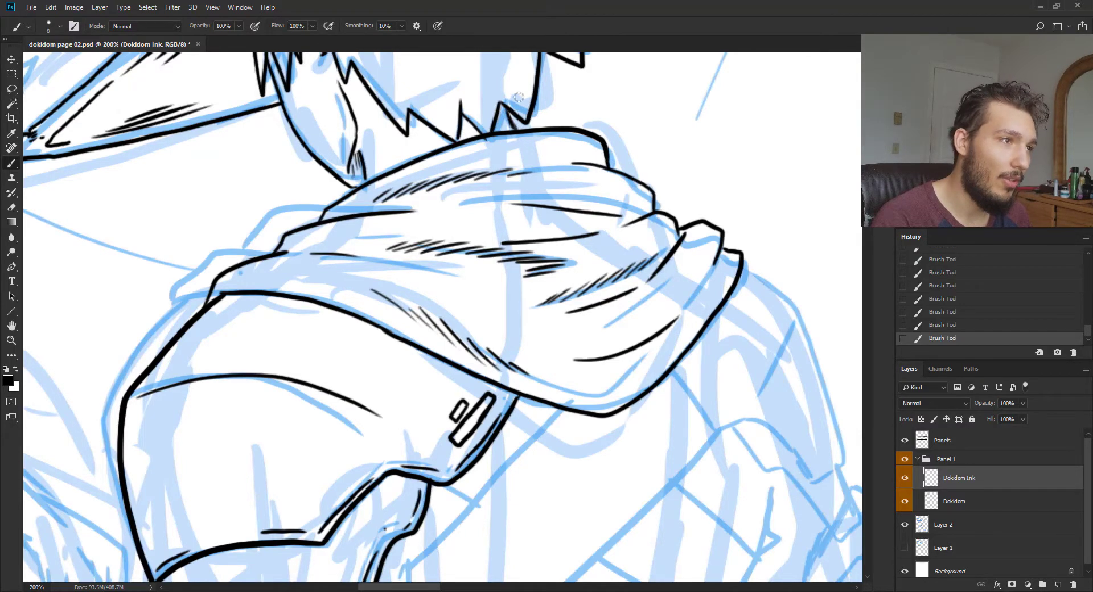
Scatter small groups of short scratch marks over the shoulder plate and the smaller arm plate below it
key(ctrl+minus)
drag(469, 267, 501, 158)
key(ctrl+plus)
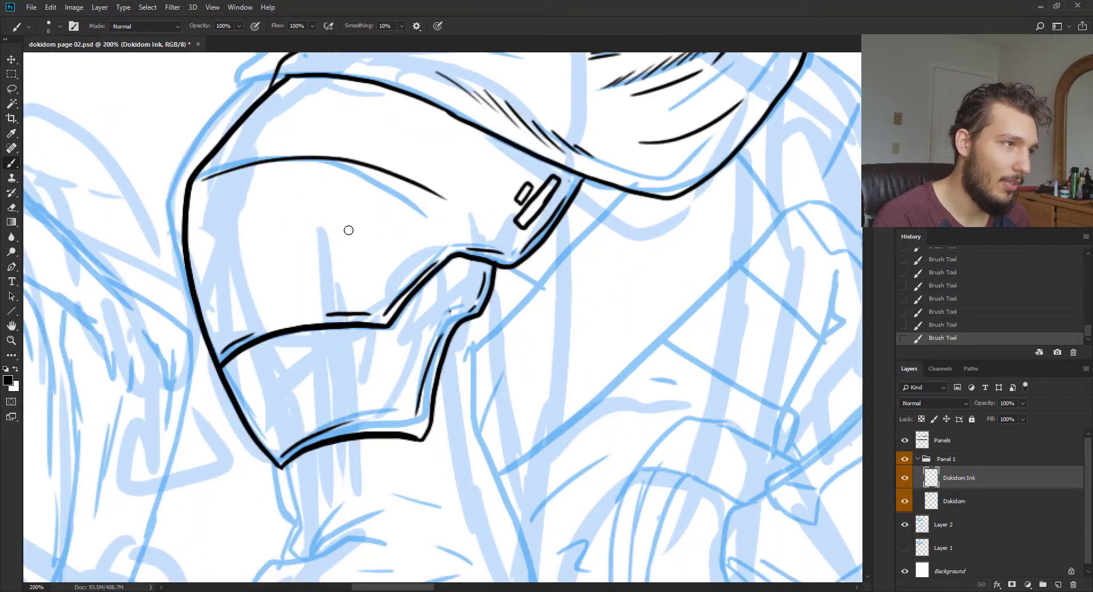
drag(367, 177, 369, 191)
drag(373, 186, 375, 197)
drag(376, 195, 379, 205)
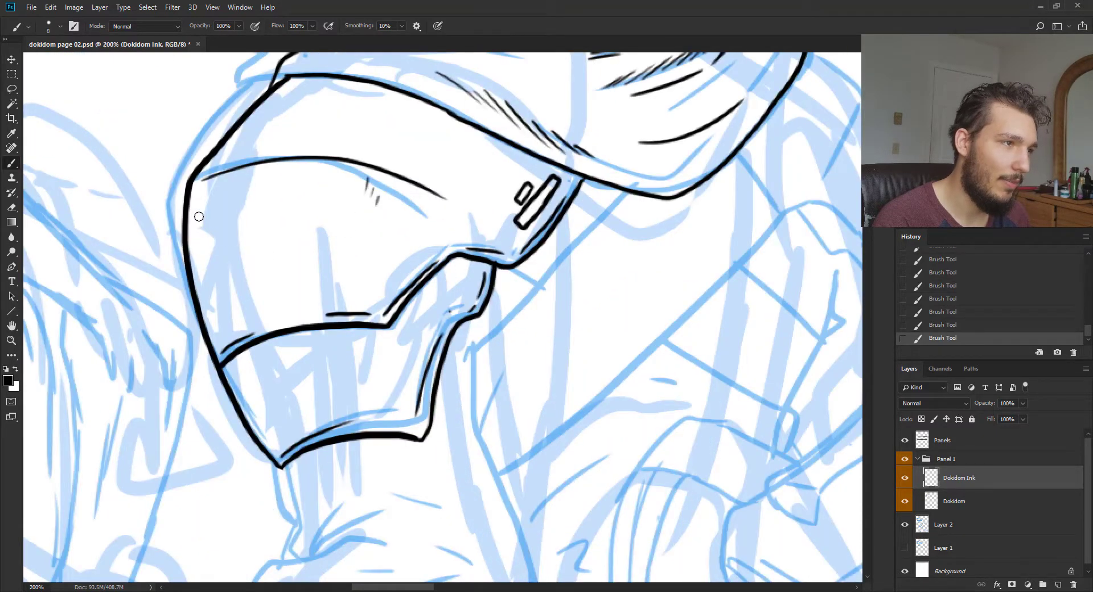
drag(201, 226, 206, 239)
drag(297, 358, 299, 368)
drag(309, 365, 310, 370)
drag(283, 313, 285, 310)
drag(294, 312, 297, 310)
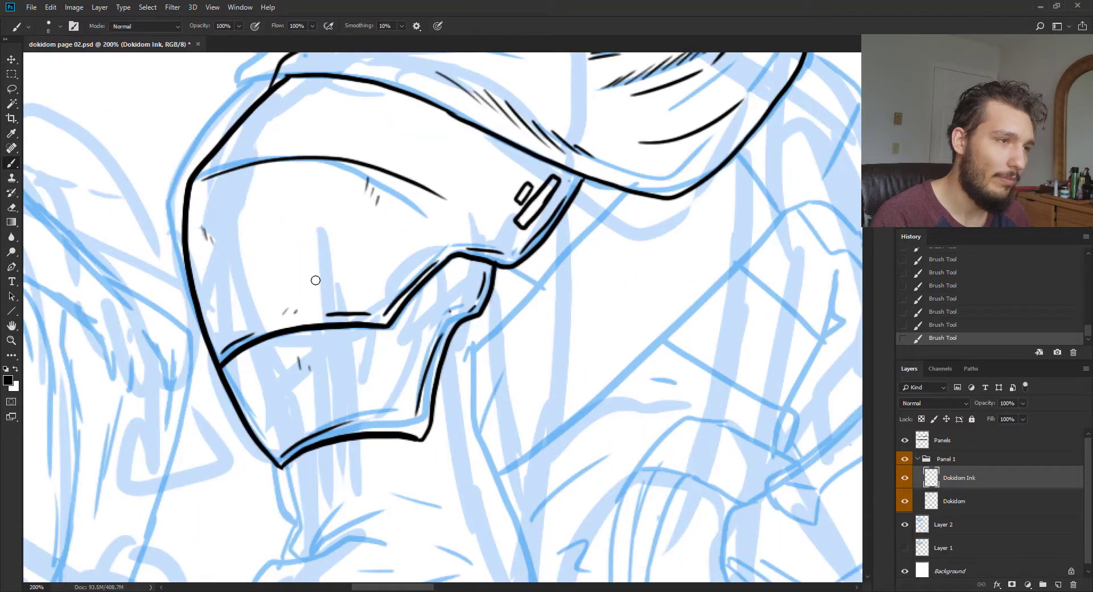
drag(325, 94, 326, 106)
click(340, 95)
click(337, 108)
Ink the bunched sleeve's front outline below the arm plate, with its upper fold, jagged edge and first crease lines
key(ctrl+minus)
drag(408, 285, 355, 229)
drag(399, 278, 473, 193)
key(ctrl+plus)
drag(416, 251, 478, 212)
key(ctrl+minus)
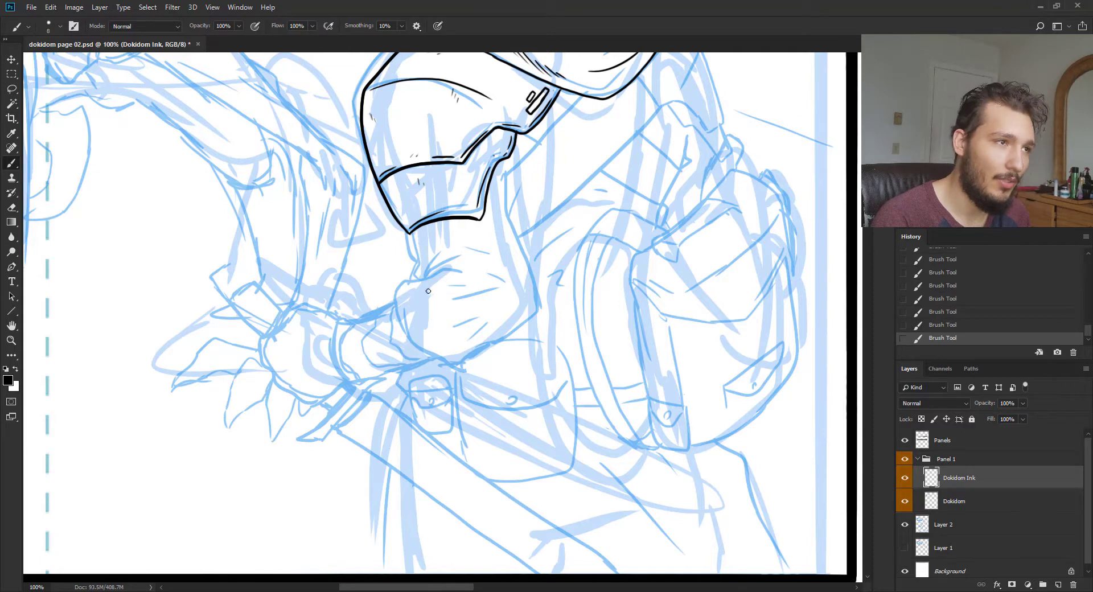
key(ctrl+plus)
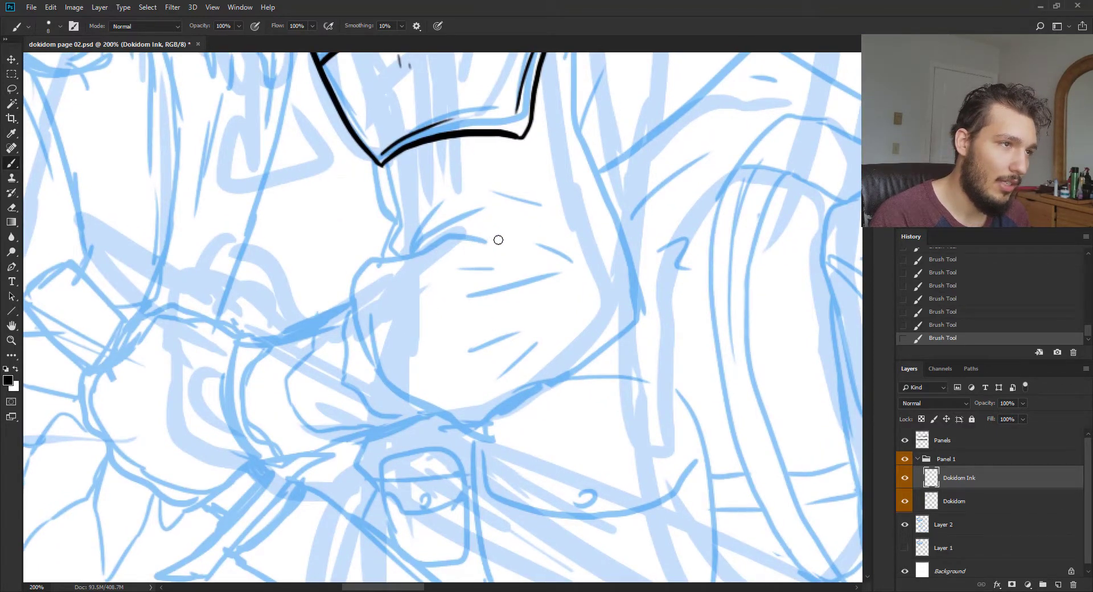
mouse_move(498, 239)
mouse_down()
mouse_move(458, 230)
mouse_move(434, 239)
mouse_move(380, 260)
mouse_move(367, 291)
mouse_move(390, 354)
mouse_move(428, 402)
mouse_move(464, 424)
mouse_move(502, 399)
mouse_up()
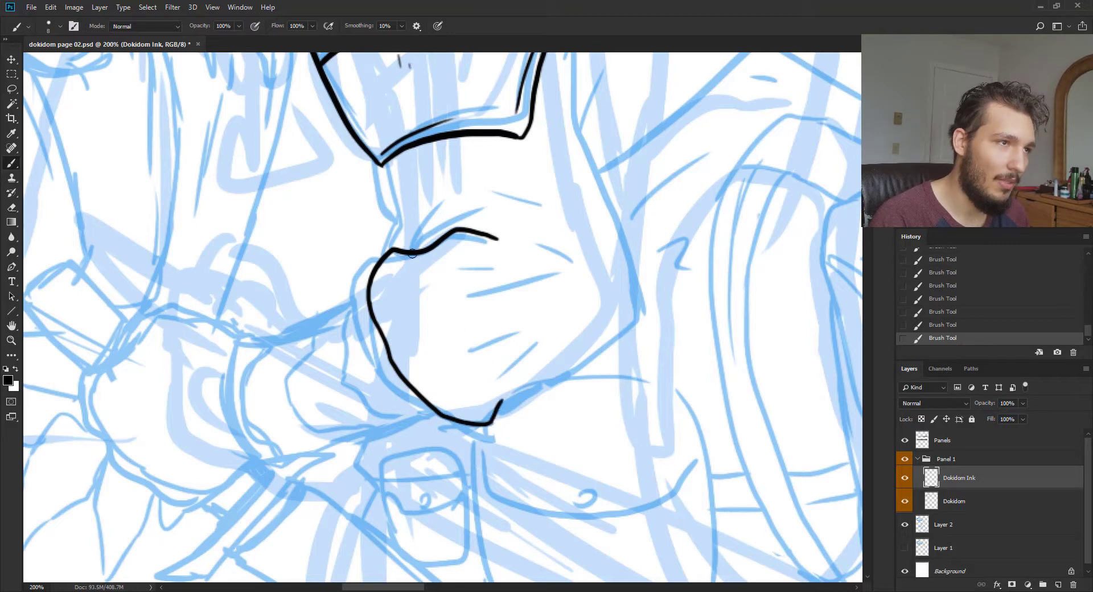
mouse_move(436, 241)
mouse_down()
mouse_move(490, 195)
mouse_move(414, 238)
mouse_move(388, 233)
mouse_move(408, 208)
mouse_move(395, 161)
mouse_move(394, 186)
mouse_up()
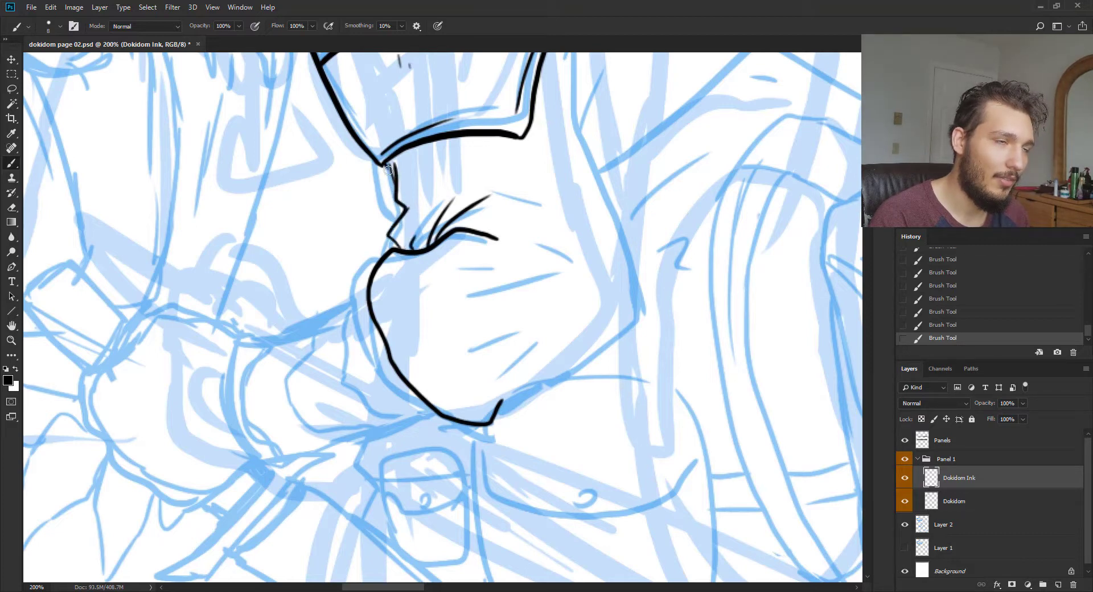
Add tapered crease lines fanning out from the sleeve's fold and short creases across its lower part
mouse_move(485, 223)
mouse_down()
mouse_move(502, 222)
mouse_move(475, 218)
mouse_move(519, 230)
mouse_up()
key(ctrl+z)
drag(454, 181, 431, 206)
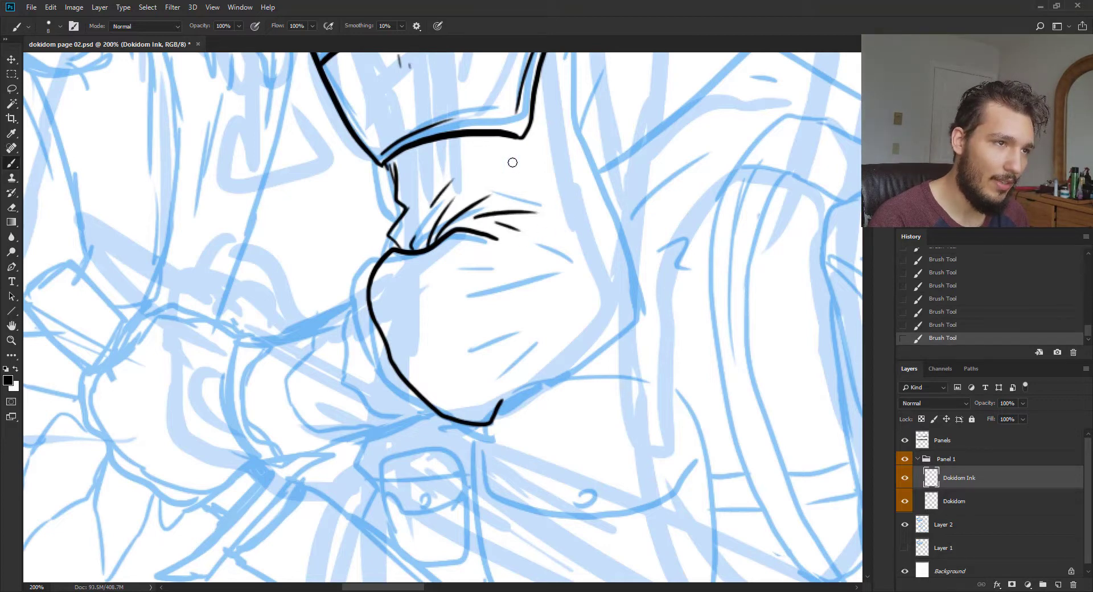
drag(519, 248, 577, 274)
drag(494, 281, 532, 279)
drag(509, 366, 549, 337)
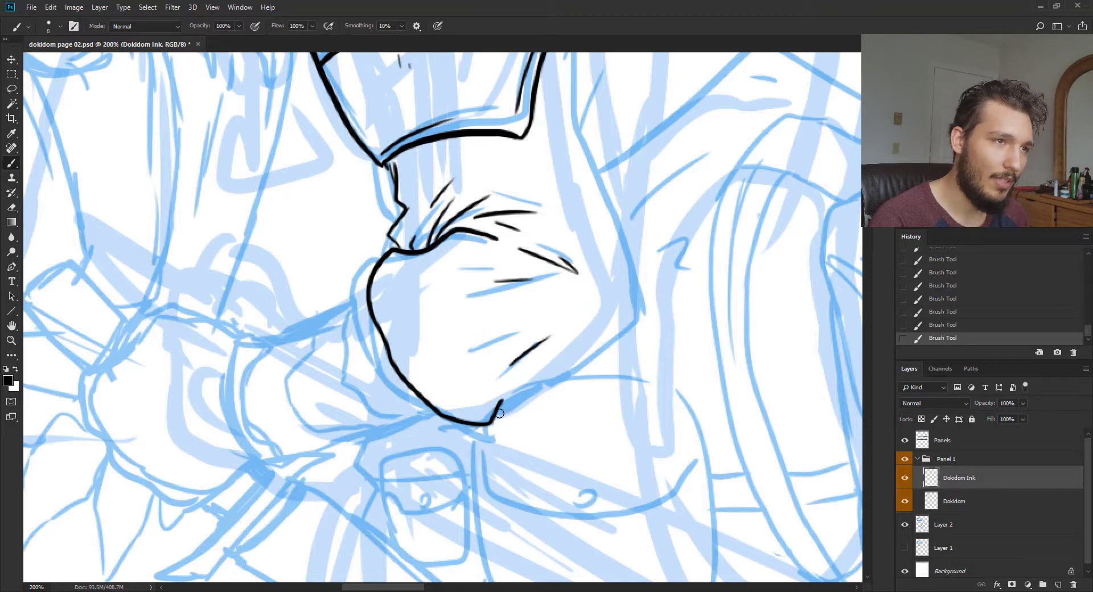
Ink the sleeve's underside up to the elbow and its long back edge down from the arm plate, redrawing the back edge
mouse_move(537, 382)
mouse_down()
mouse_move(620, 328)
mouse_move(629, 290)
mouse_up()
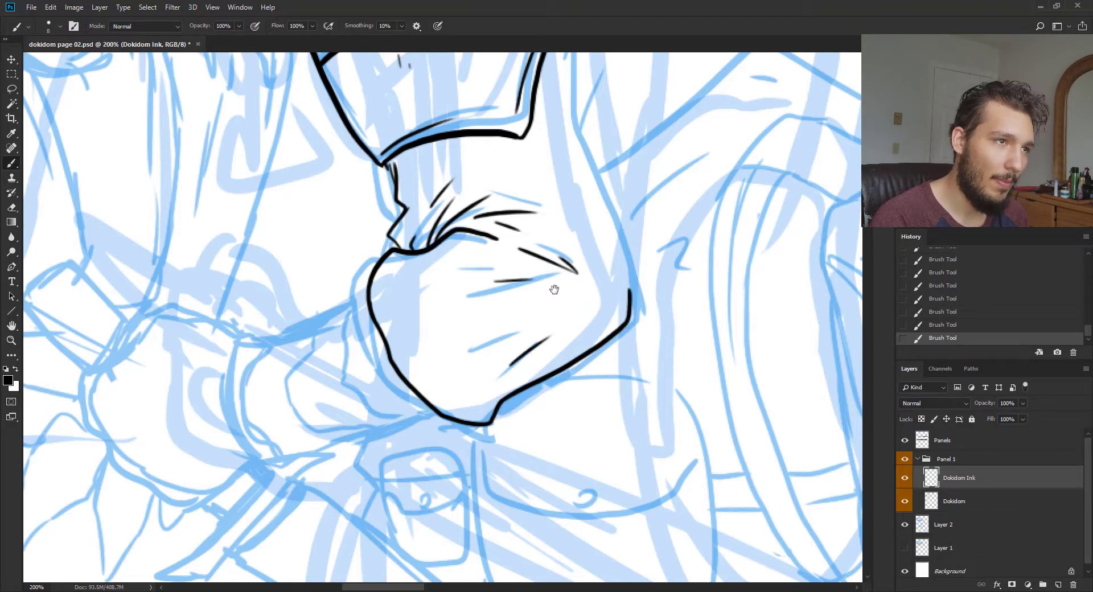
drag(554, 289, 486, 358)
drag(504, 150, 566, 382)
key(ctrl+z)
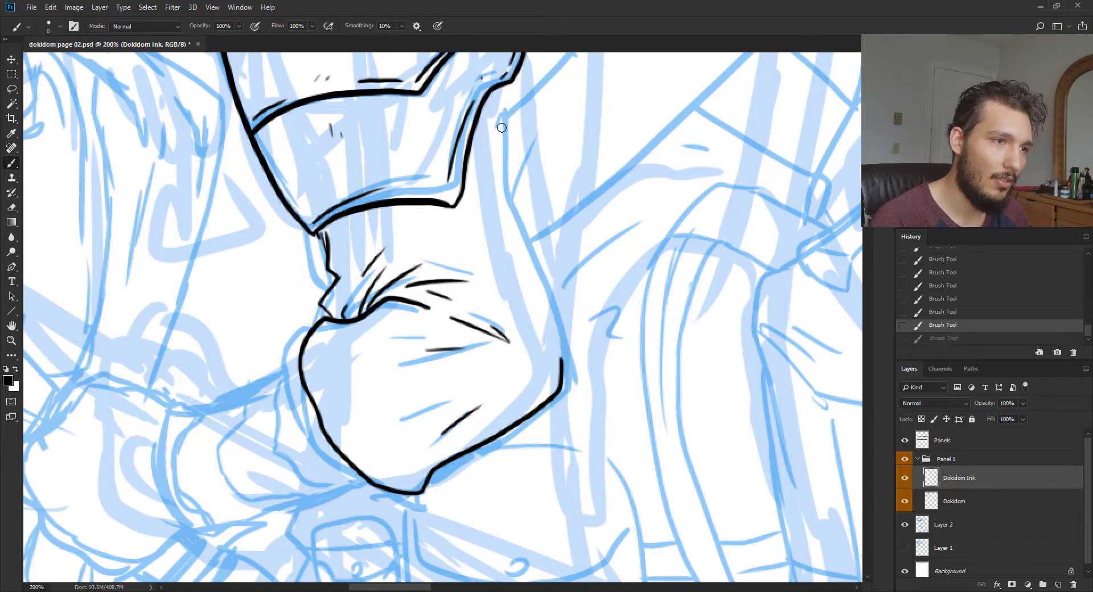
drag(501, 117, 564, 389)
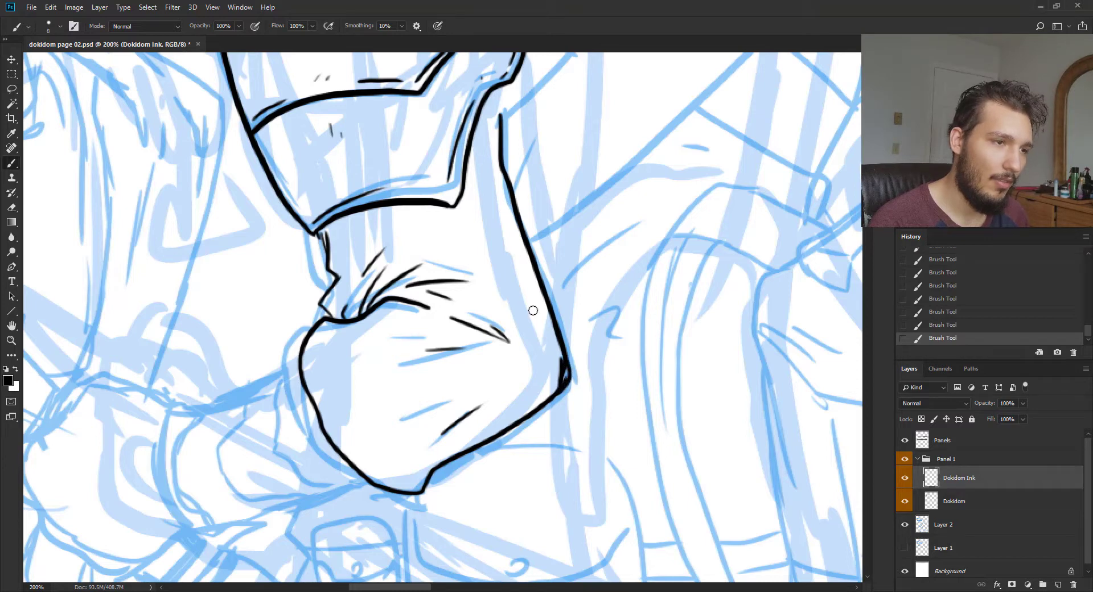
Erase the overlapping lines at the elbow and redraw them as one clean pointed corner
key(e)
mouse_move(556, 456)
mouse_down()
mouse_move(565, 366)
mouse_move(525, 362)
mouse_up()
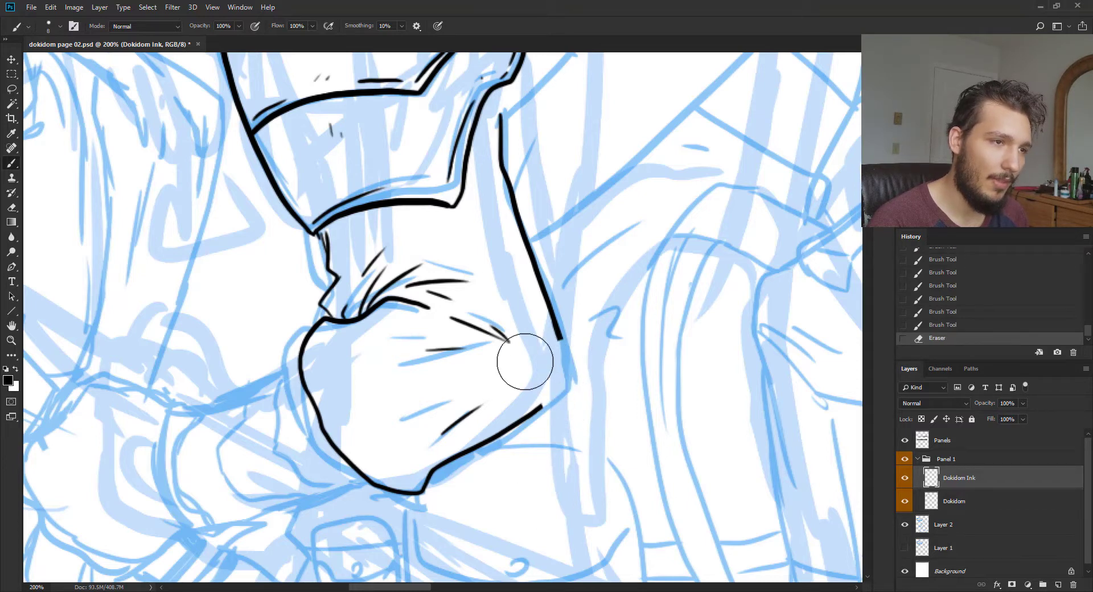
drag(558, 394, 529, 419)
mouse_move(538, 414)
mouse_down()
mouse_move(569, 380)
mouse_move(551, 323)
mouse_move(569, 369)
mouse_move(529, 412)
mouse_up()
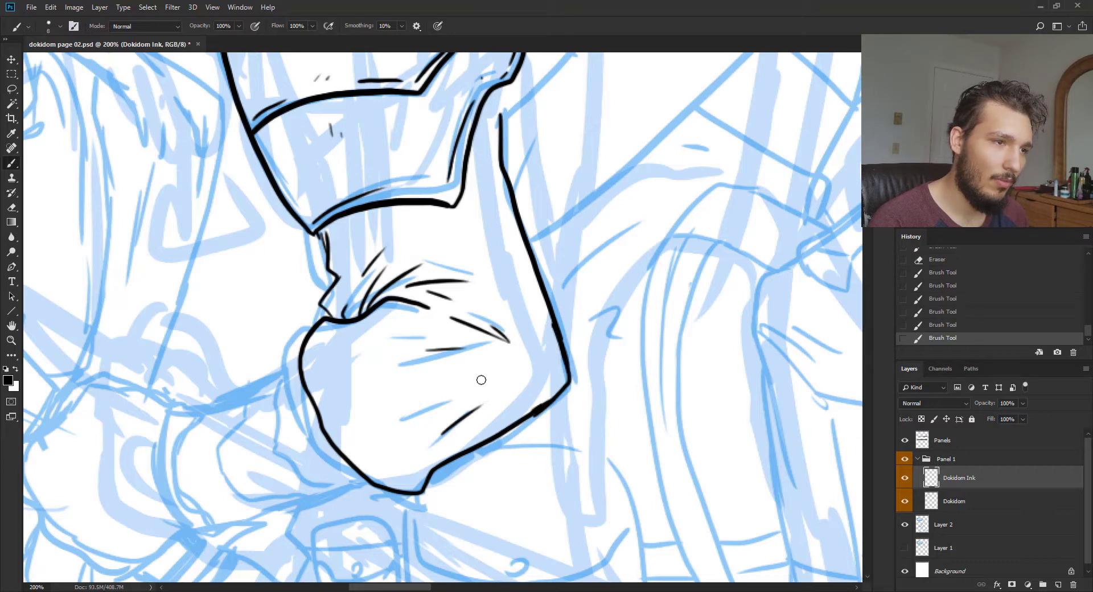
Add short crease marks near the elbow and touch up the sleeve's front and back edges beside the arm plate
drag(474, 382, 527, 397)
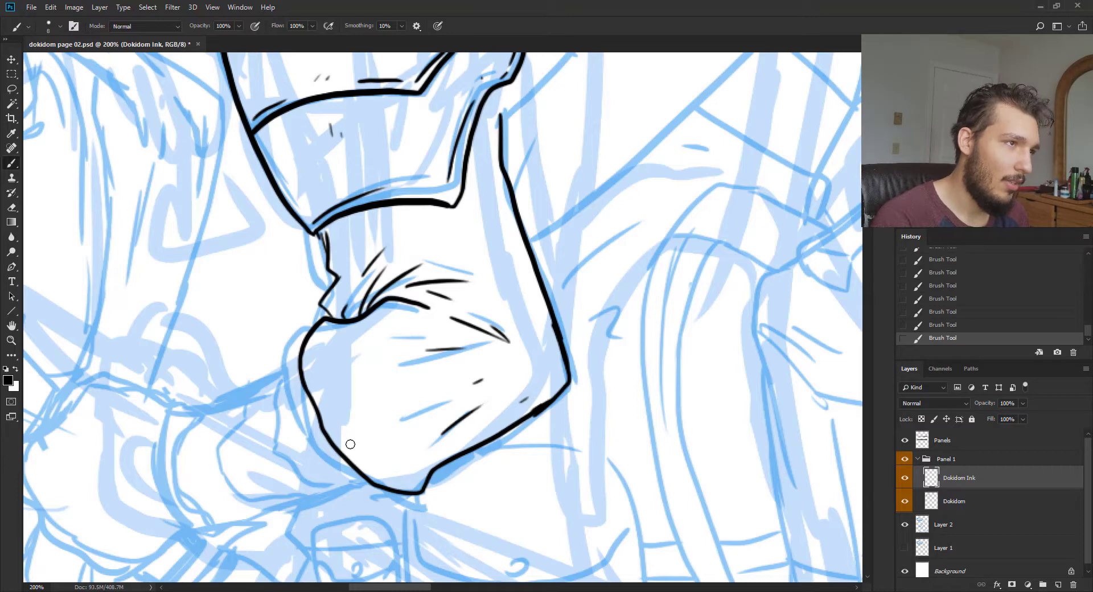
key(ctrl+z)
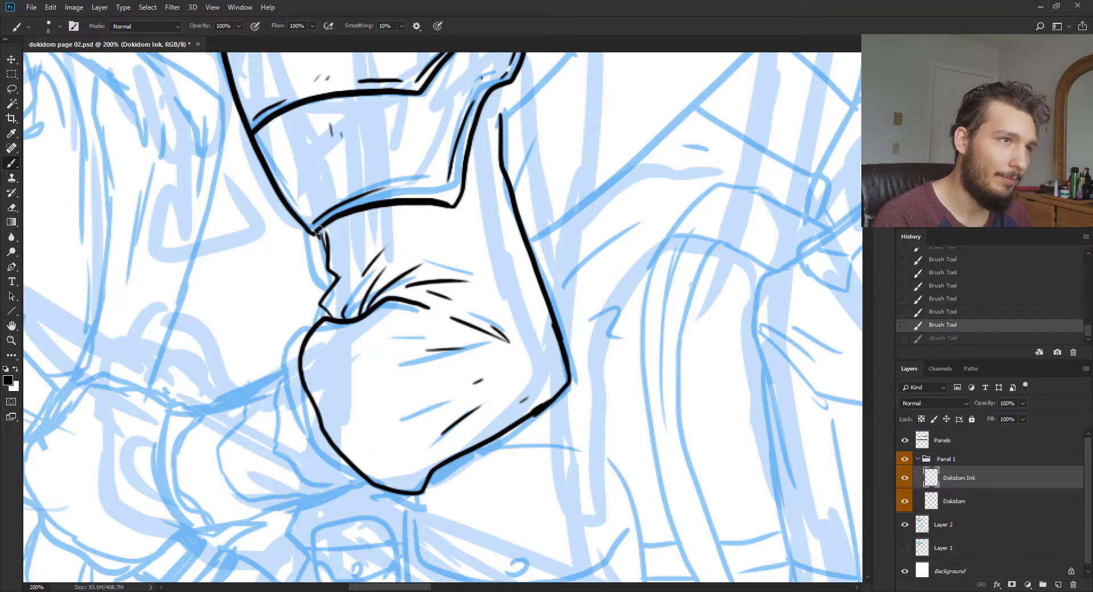
drag(323, 244, 326, 249)
drag(443, 229, 397, 310)
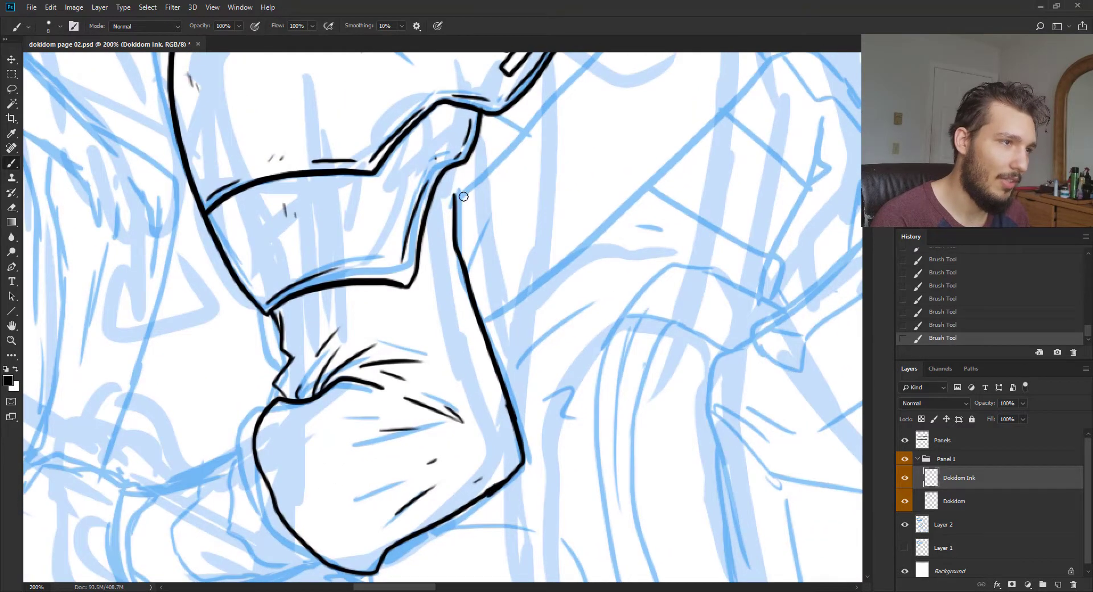
drag(458, 178, 461, 185)
Ink the forearm's upper and lower contours from the sleeve, continuing the upper one over the back of the hand
scroll(414, 238, down, 5)
scroll(424, 222, left, 4)
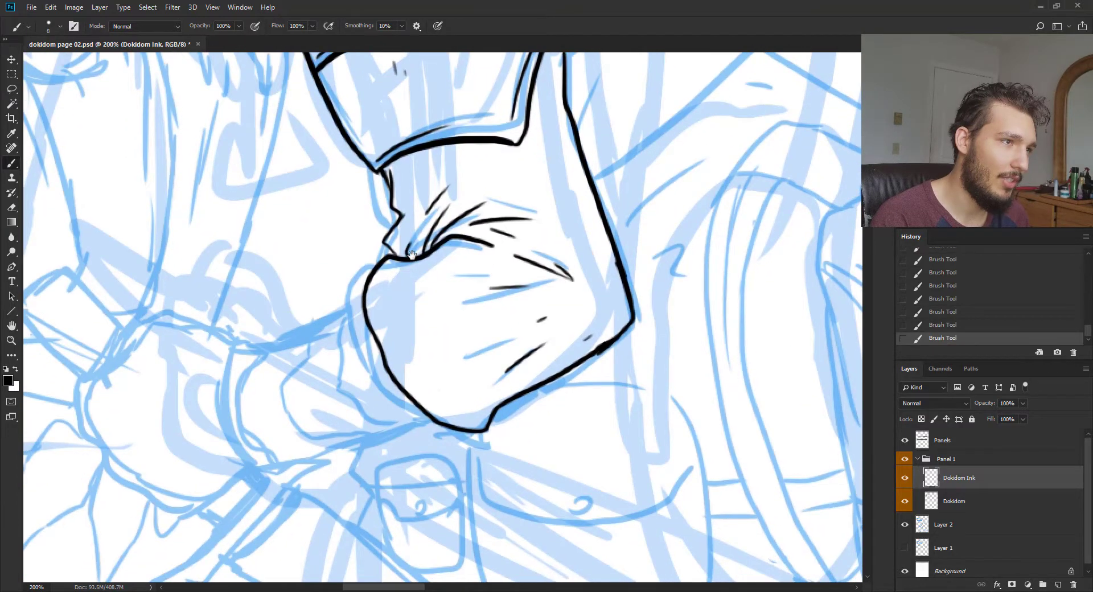
drag(479, 210, 359, 263)
drag(539, 330, 371, 375)
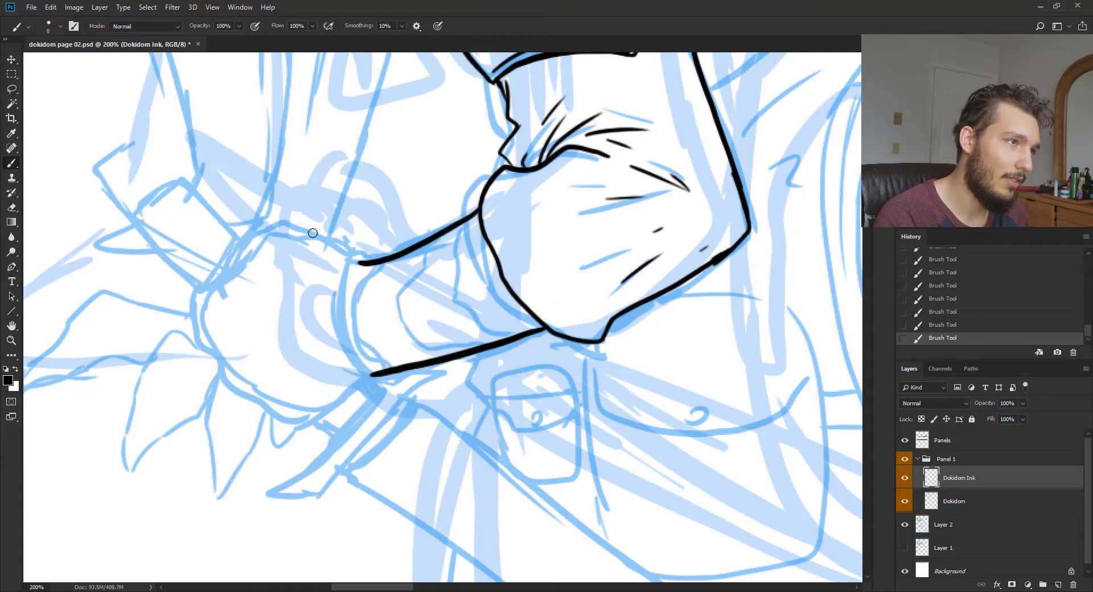
mouse_move(365, 262)
mouse_down()
mouse_move(289, 221)
mouse_move(255, 219)
mouse_up()
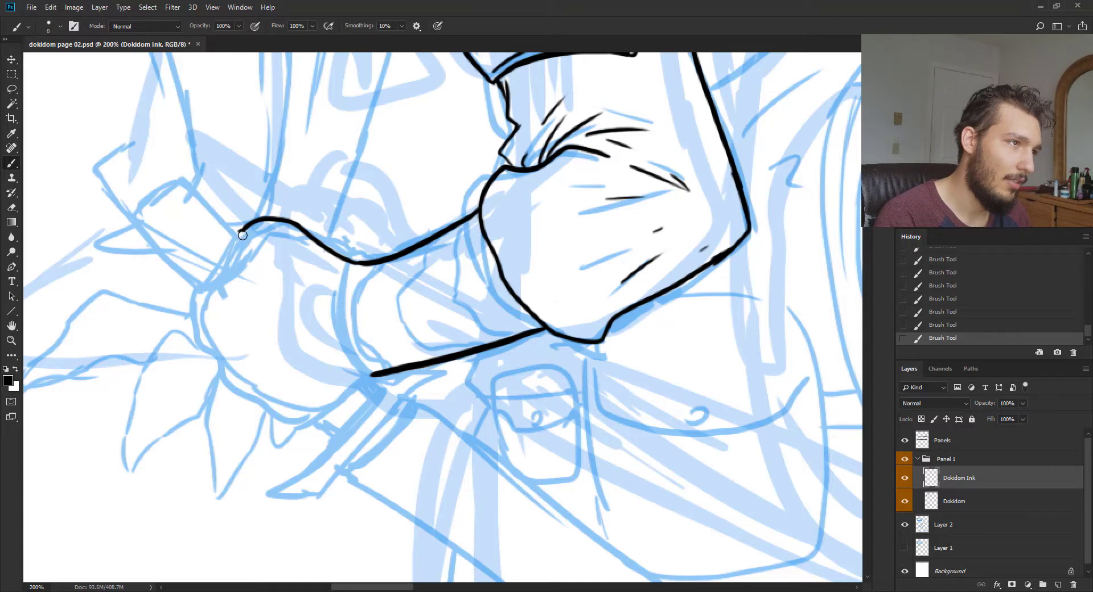
Ink the gauntlet's hand plate and outer edge, plus the curved bands along the forearm with light hatching
mouse_move(244, 236)
mouse_down()
mouse_move(245, 258)
mouse_move(249, 244)
mouse_move(220, 277)
mouse_move(181, 288)
mouse_move(186, 310)
mouse_move(219, 326)
mouse_move(198, 342)
mouse_move(219, 364)
mouse_up()
key(ctrl+z)
drag(205, 322, 200, 348)
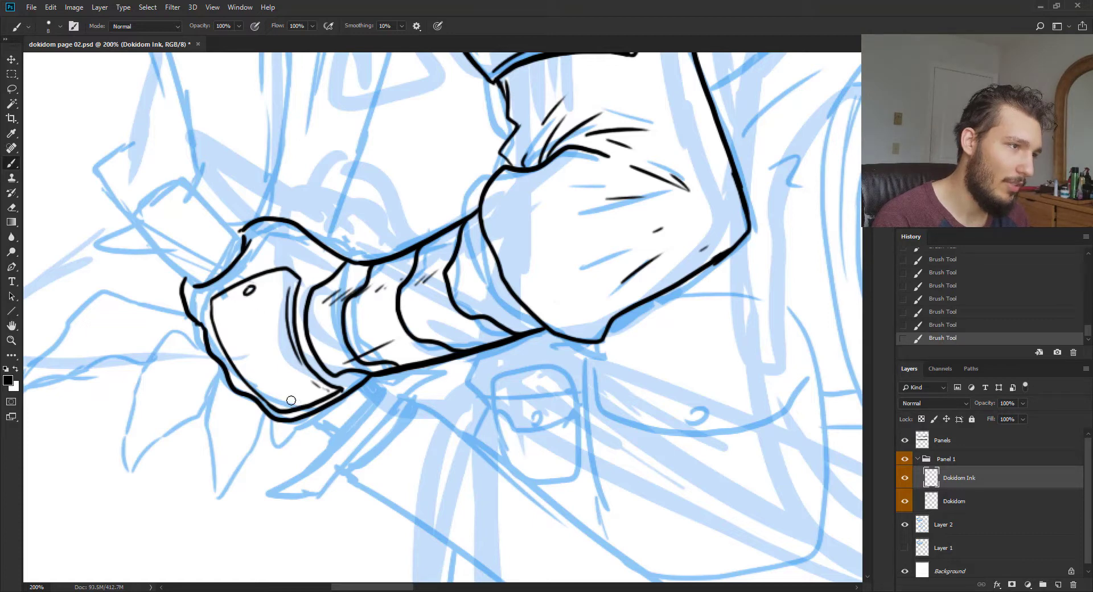
Erase the hand plate's lower edge, redraw it with a rounder contour and ink a small oval rivet at each end
key(ctrl+z)
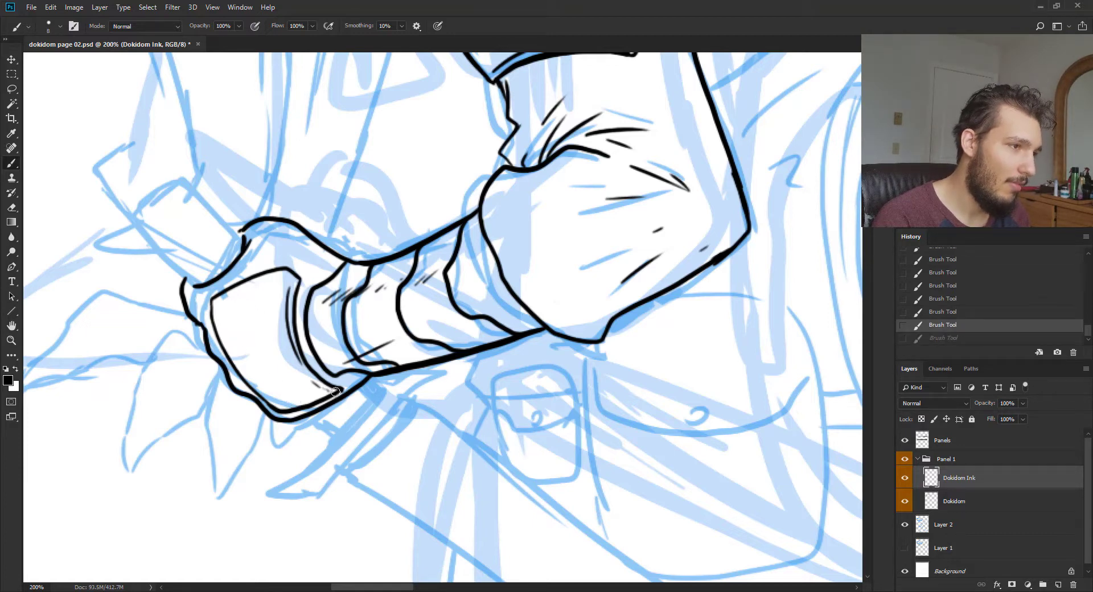
mouse_move(310, 412)
mouse_down()
mouse_move(333, 412)
mouse_move(296, 387)
mouse_move(328, 402)
mouse_up()
key(e)
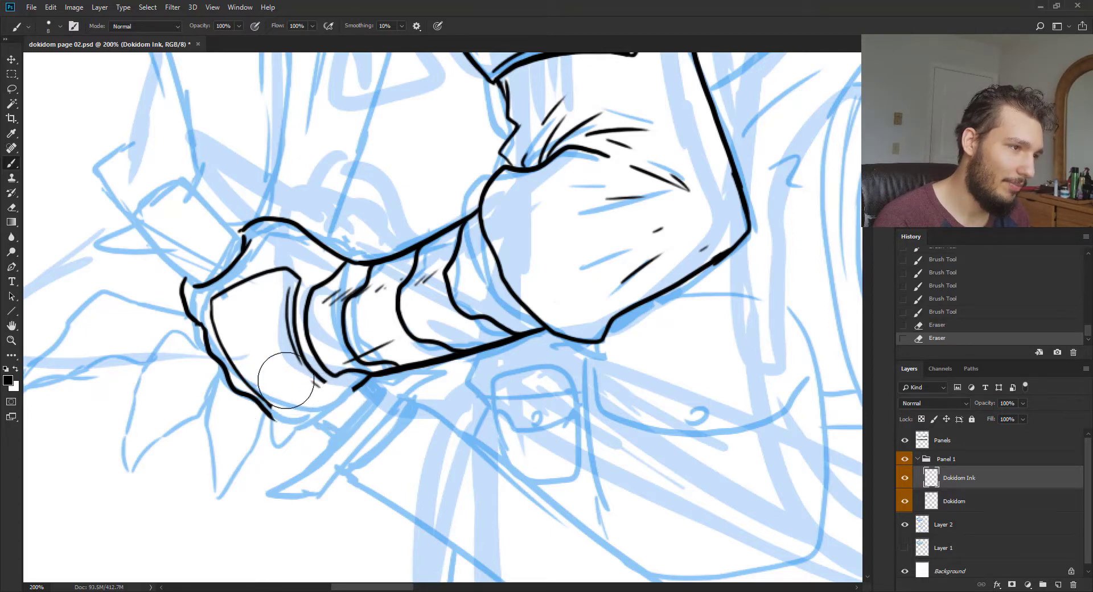
key(bracketleft)
key(bracketleft)
key(bracketleft)
key(bracketleft)
key(bracketleft)
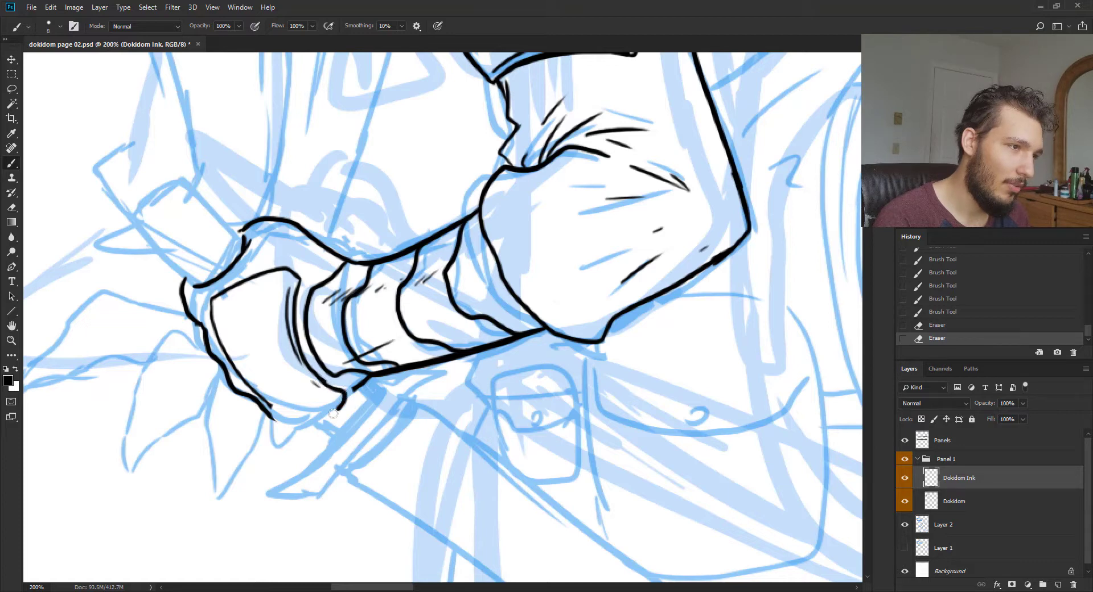
mouse_move(263, 400)
mouse_down()
mouse_move(280, 421)
mouse_move(354, 389)
mouse_move(324, 391)
mouse_move(337, 395)
mouse_move(311, 418)
mouse_up()
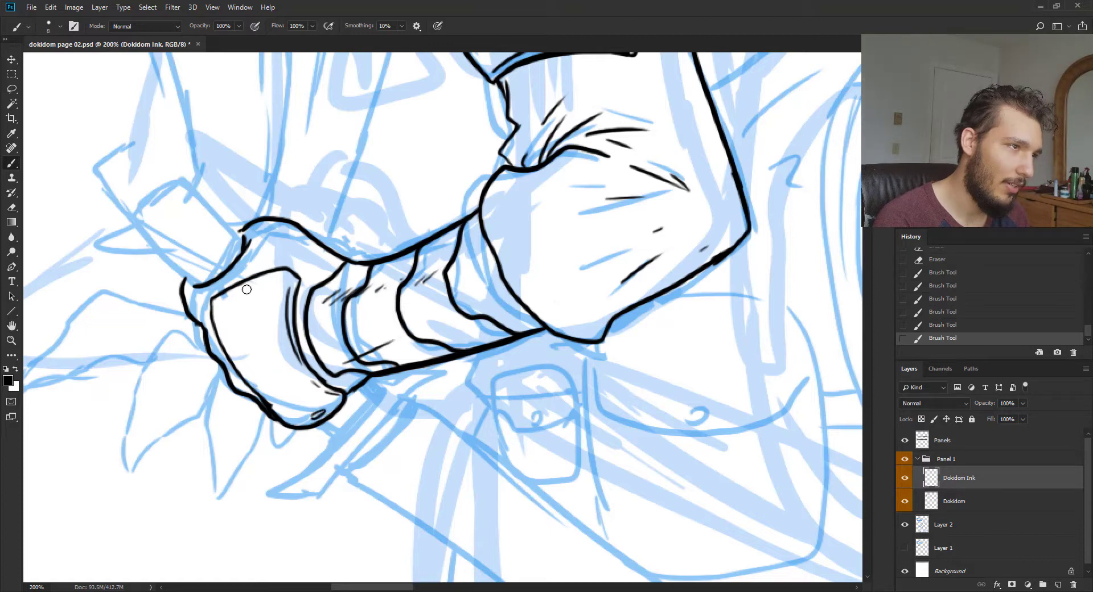
drag(247, 289, 246, 290)
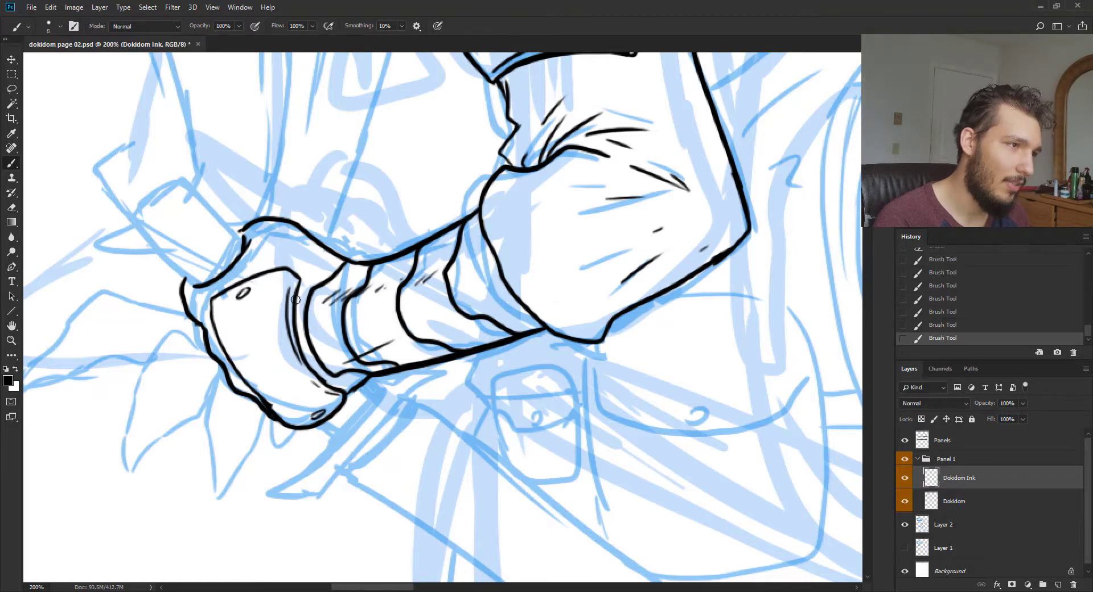
Erase the gauntlet's upper contour near the wrist, redraw it with a raised cuff edge and add small marks inside
key(ctrl+minus)
key(ctrl+plus)
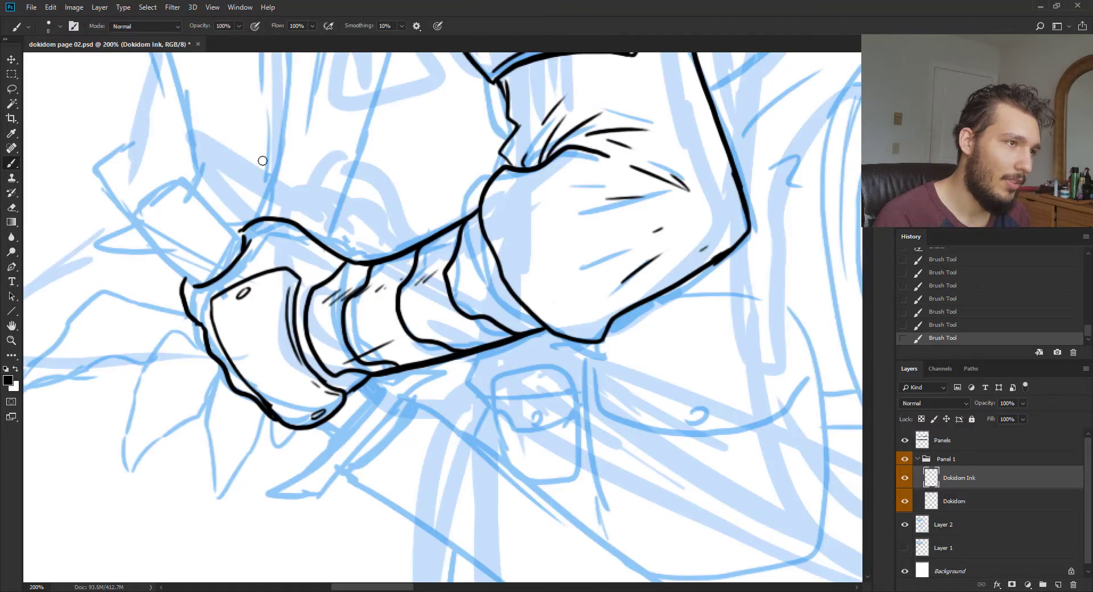
key(e)
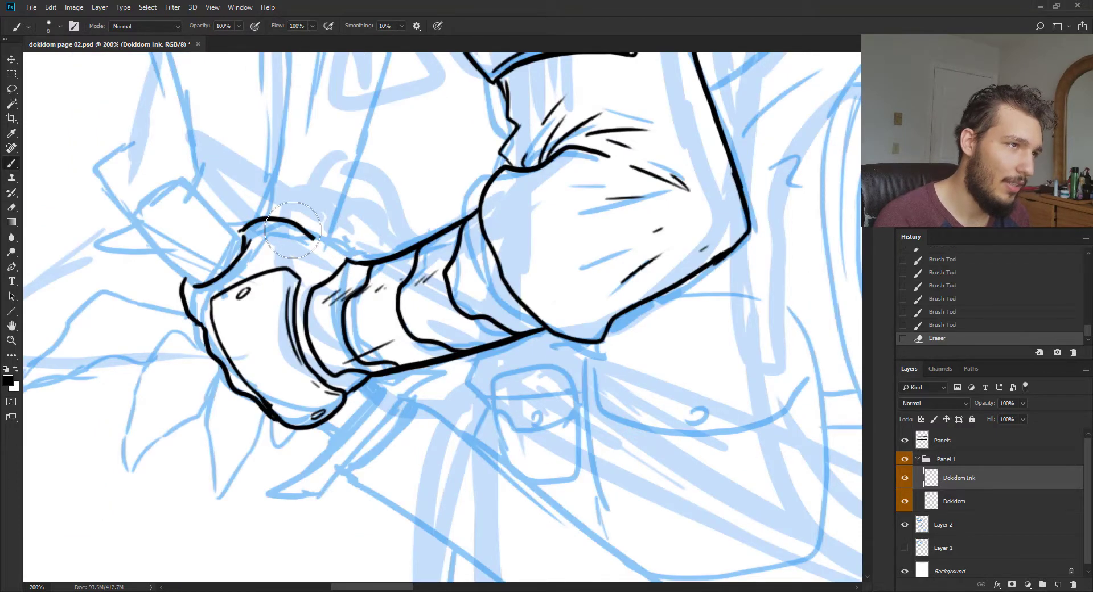
mouse_move(310, 233)
mouse_down()
mouse_move(337, 255)
mouse_move(307, 234)
mouse_move(331, 258)
mouse_move(322, 269)
mouse_move(335, 259)
mouse_move(305, 264)
mouse_up()
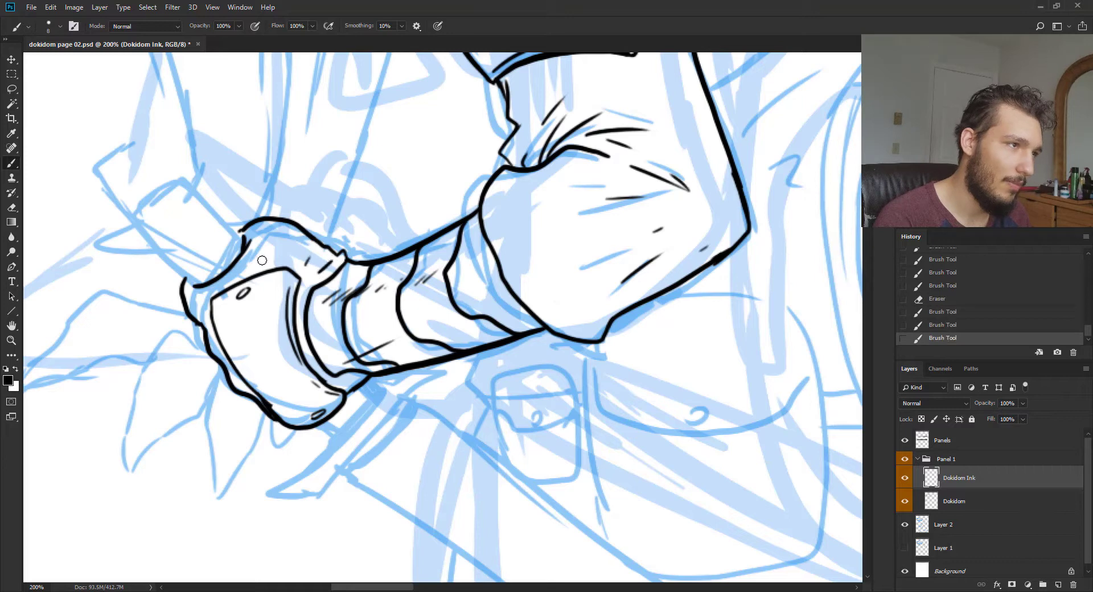
drag(265, 231, 267, 239)
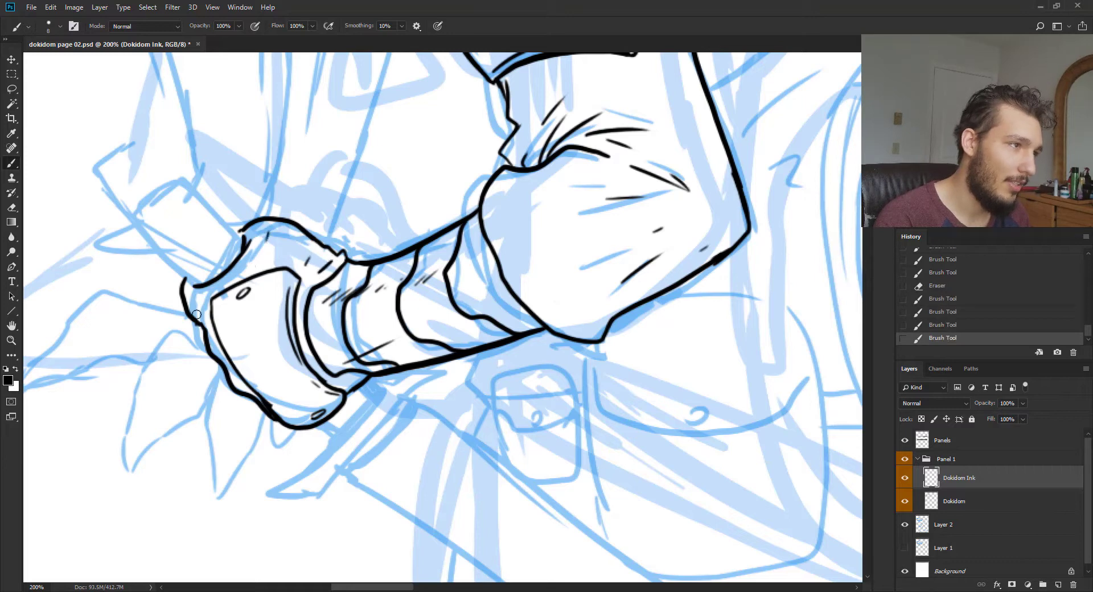
Reinforce the gauntlet's outer edge beside the knuckles and add short scratch marks on the hand plate
drag(202, 328, 221, 357)
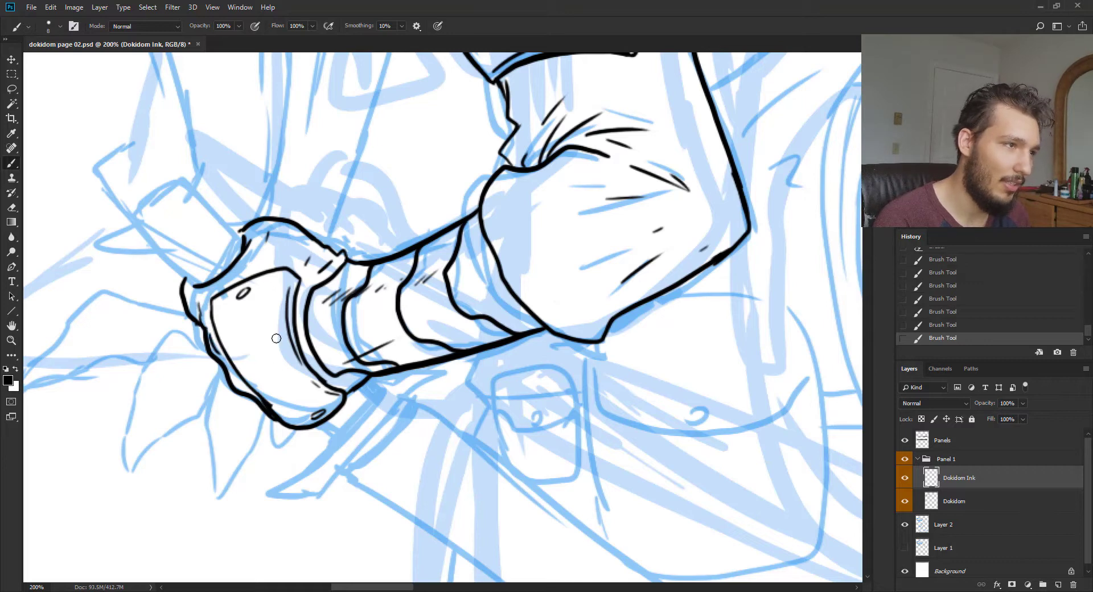
drag(245, 320, 261, 367)
key(ctrl+minus)
mouse_move(405, 261)
mouse_down()
mouse_move(366, 296)
mouse_move(356, 359)
mouse_up()
drag(294, 327, 366, 282)
key(ctrl+plus)
drag(206, 259, 296, 242)
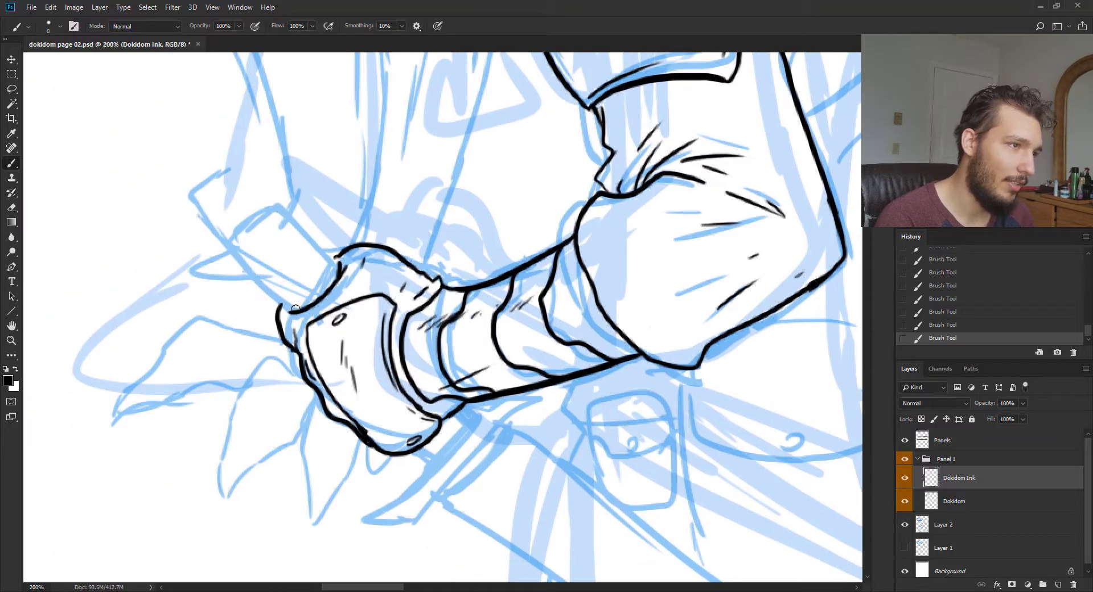
mouse_move(290, 305)
mouse_down()
mouse_move(223, 216)
mouse_move(224, 191)
mouse_move(245, 175)
mouse_move(268, 186)
mouse_move(336, 287)
mouse_up()
key(ctrl+plus)
key(ctrl+minus)
key(ctrl+z)
key(ctrl+z)
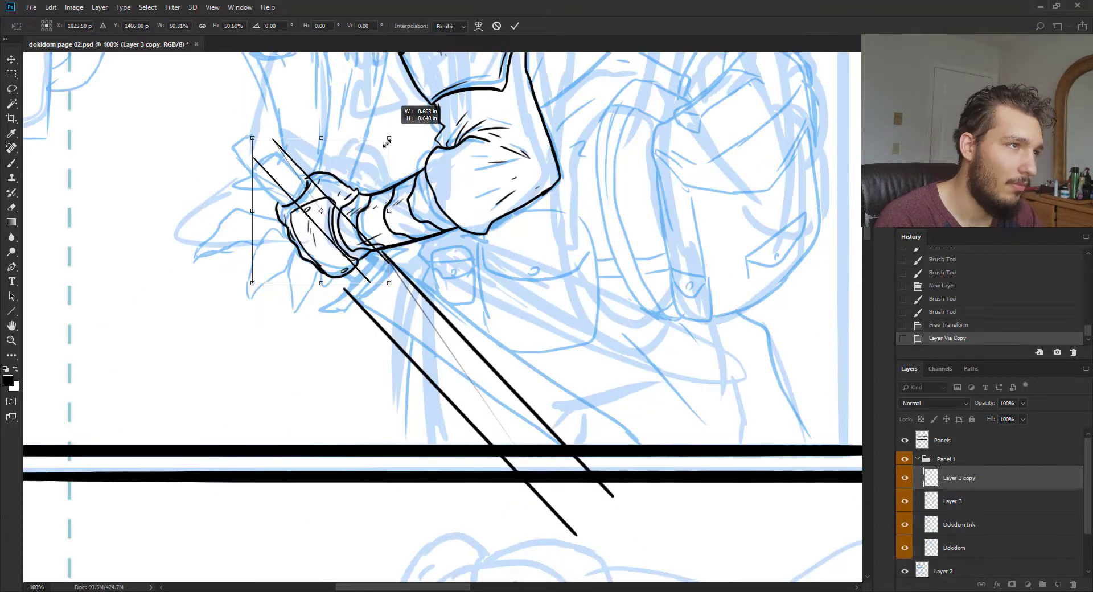
Scale the copied pair of sword lines to about 50.7% width and 50.9% height, placing them across the gauntleted fist as the handle
drag(386, 144, 387, 145)
drag(373, 180, 364, 183)
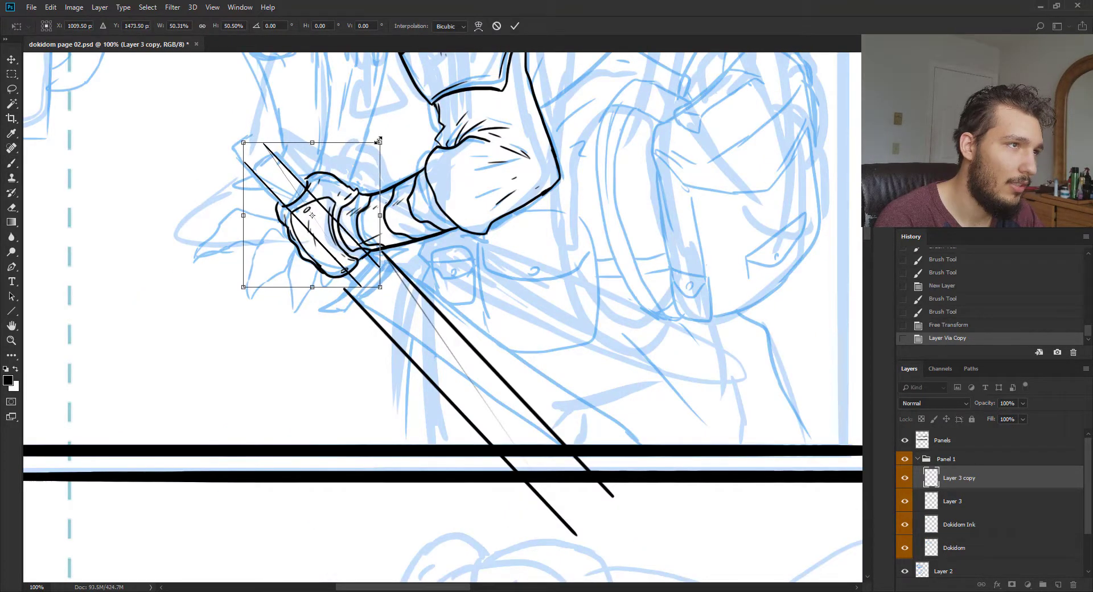
drag(379, 140, 380, 142)
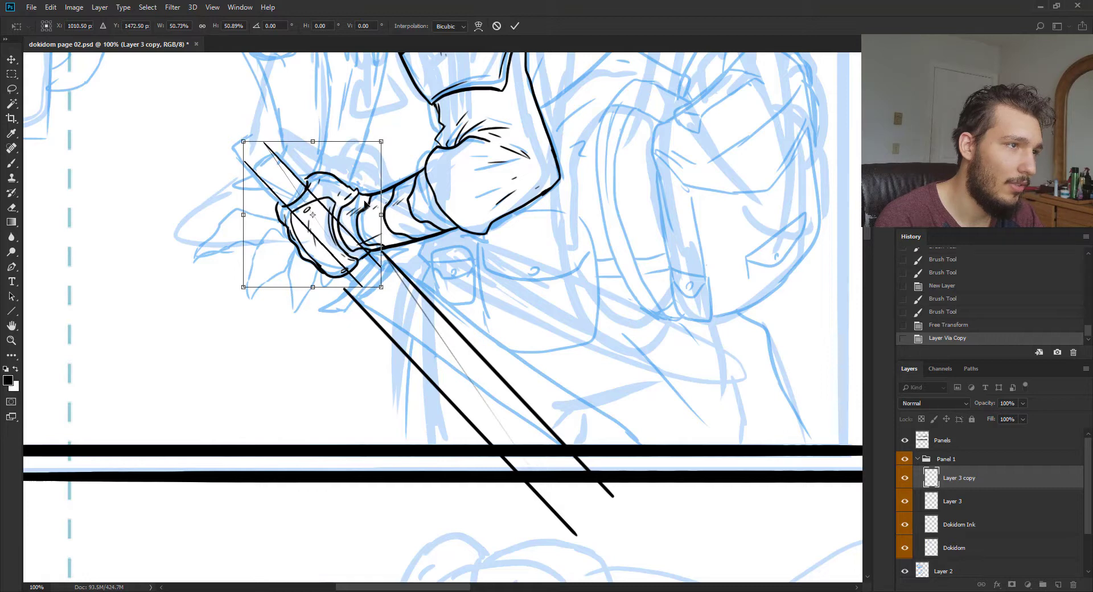
drag(365, 203, 361, 202)
key(Return)
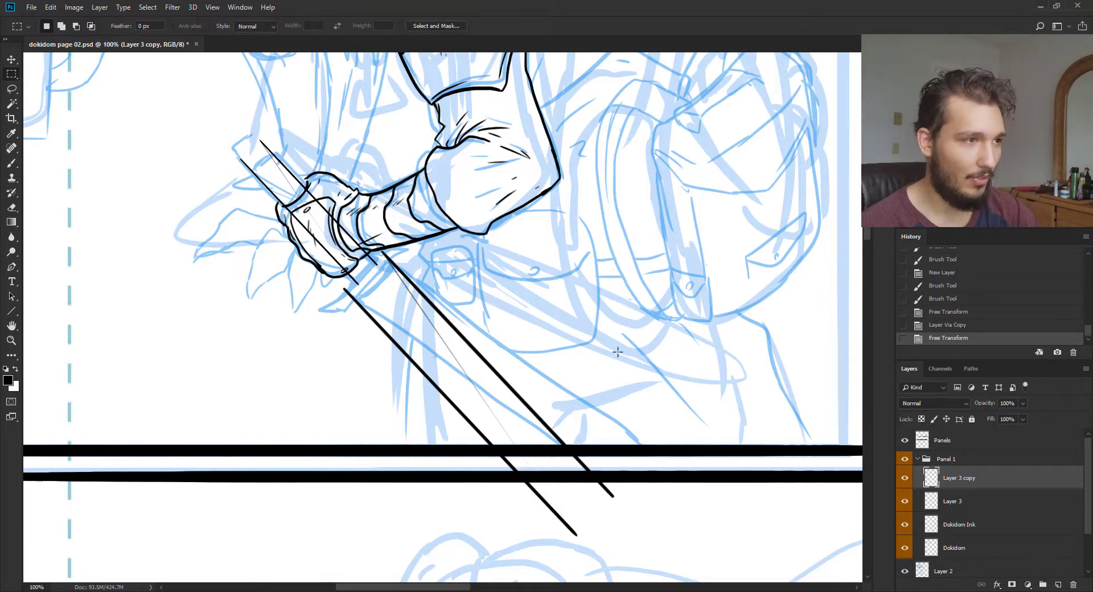
Check the handle lines' alignment with the fist and blade, hiding and reshowing Layer 3 copy to compare
key(ctrl+minus)
key(ctrl+plus)
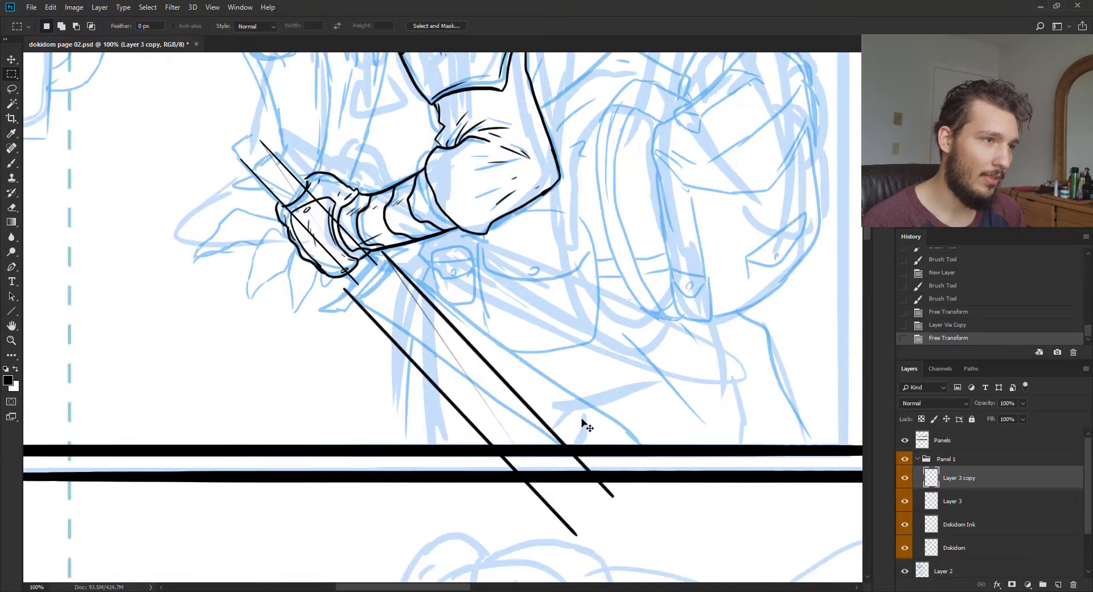
drag(603, 439, 694, 484)
key(ctrl+plus)
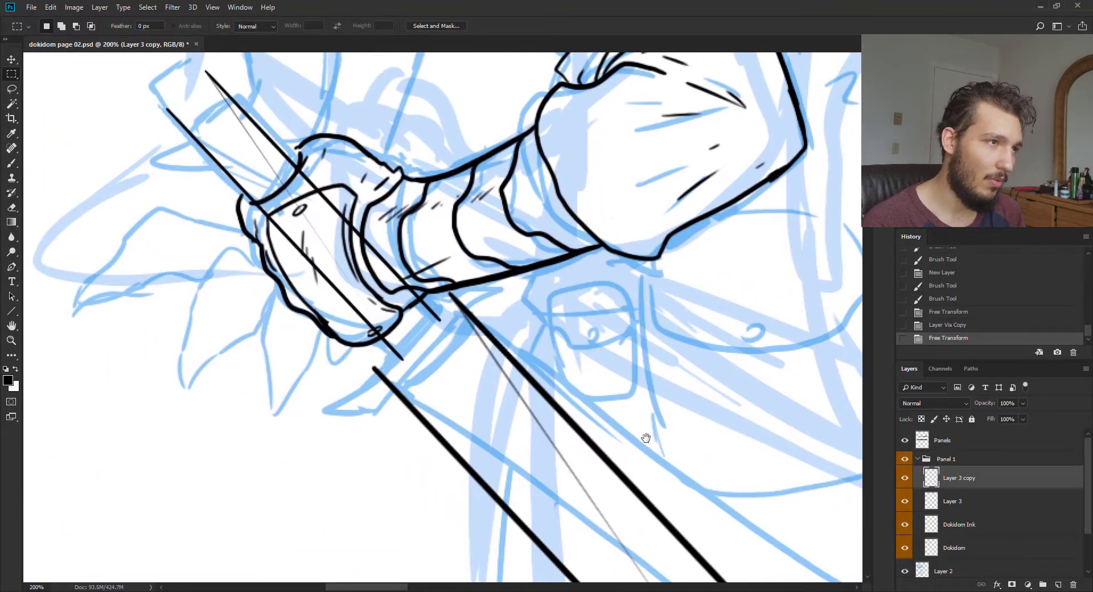
mouse_move(647, 439)
mouse_down()
mouse_move(715, 512)
mouse_move(670, 483)
mouse_up()
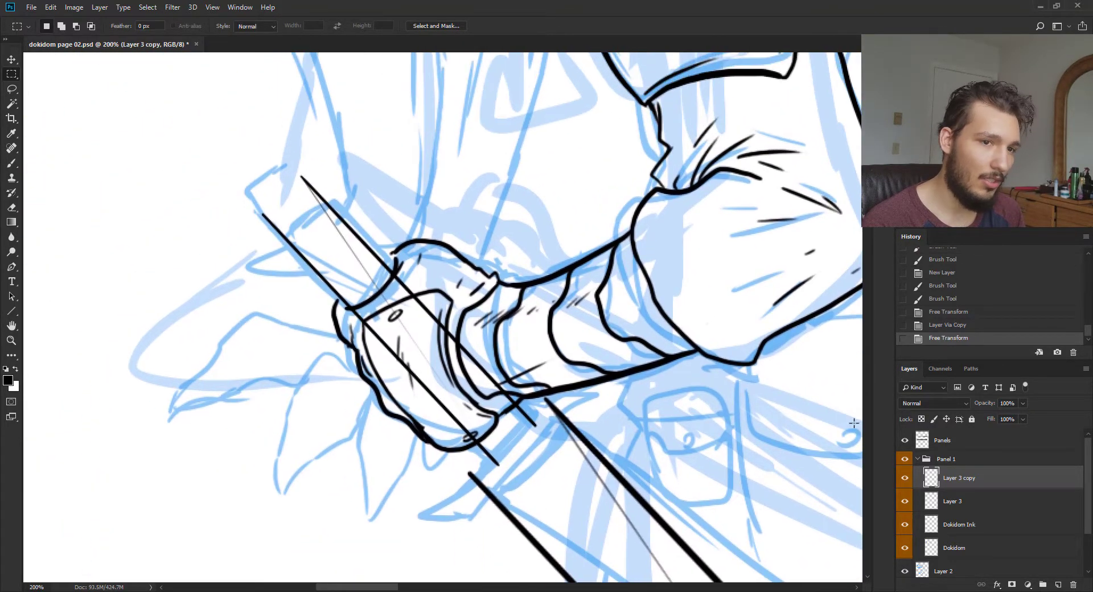
click(905, 478)
click(905, 478)
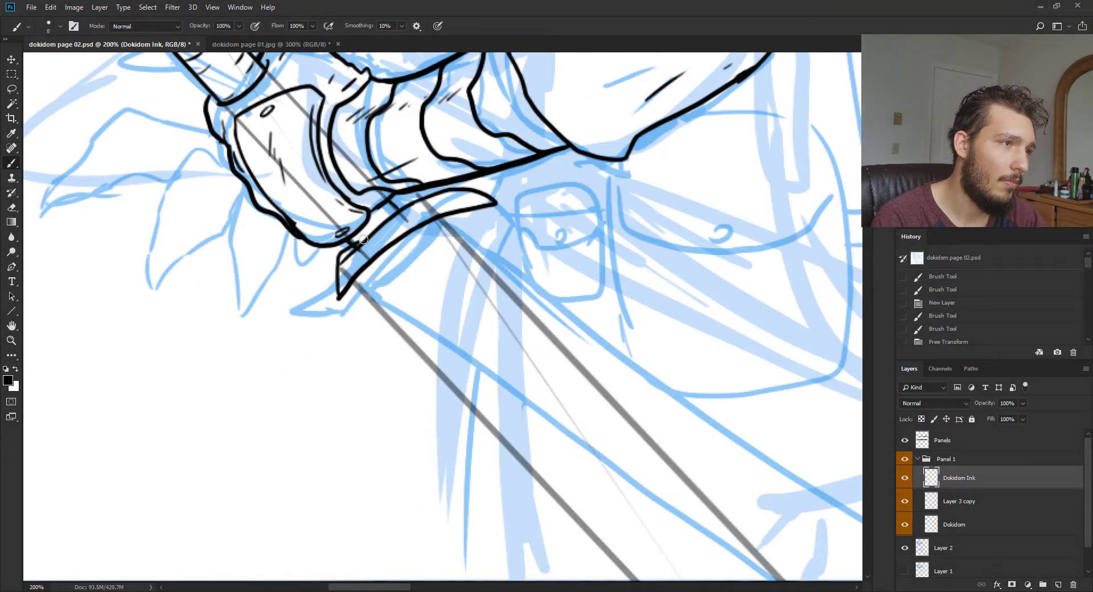
Erase the stray ink and upper edge of the sword's crossguard between the fist and wrist, consulting dokidom page 01.jpg as reference
drag(363, 239, 360, 244)
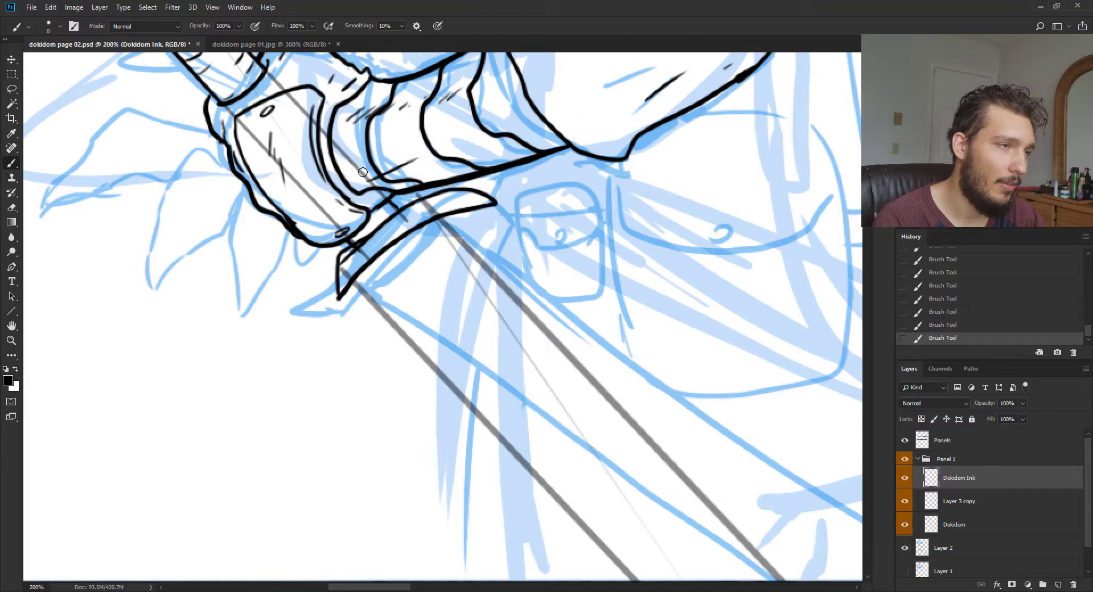
drag(343, 263, 366, 246)
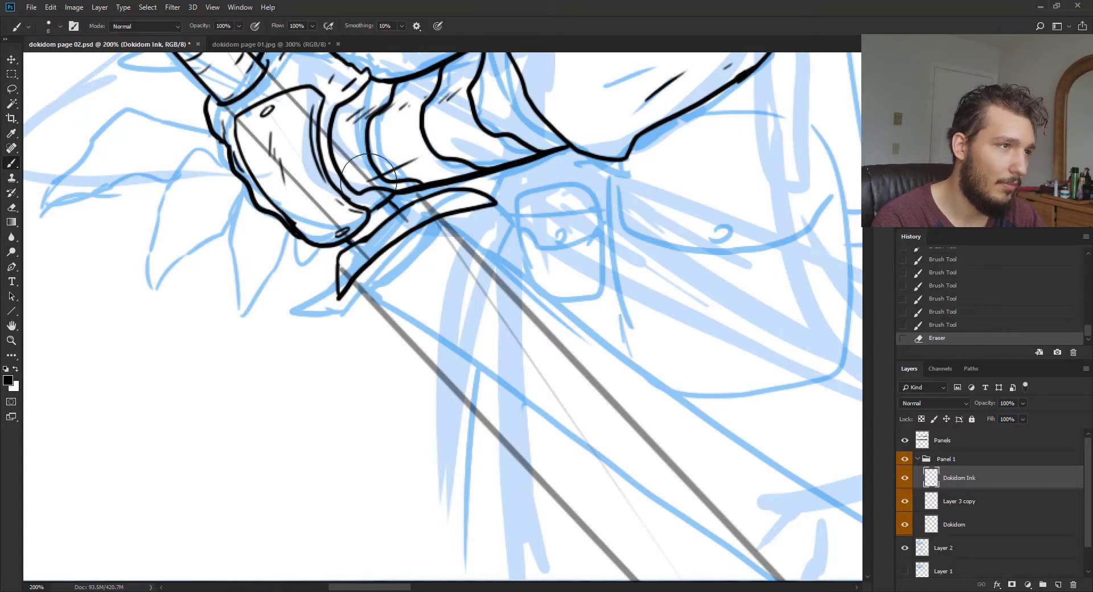
key(ctrl+Tab)
key(ctrl+Tab)
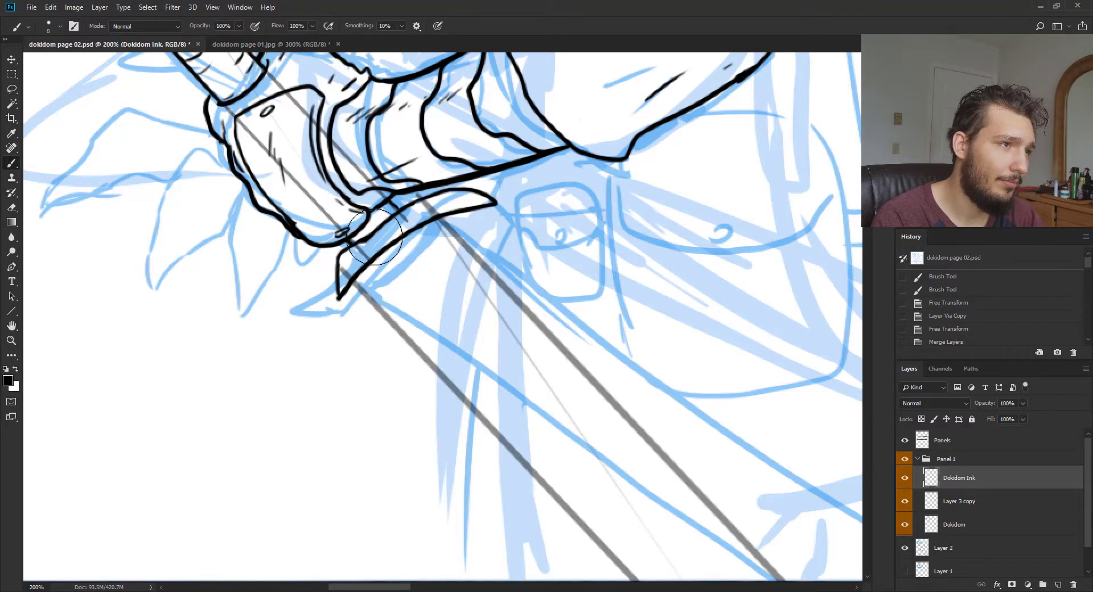
drag(361, 244, 414, 209)
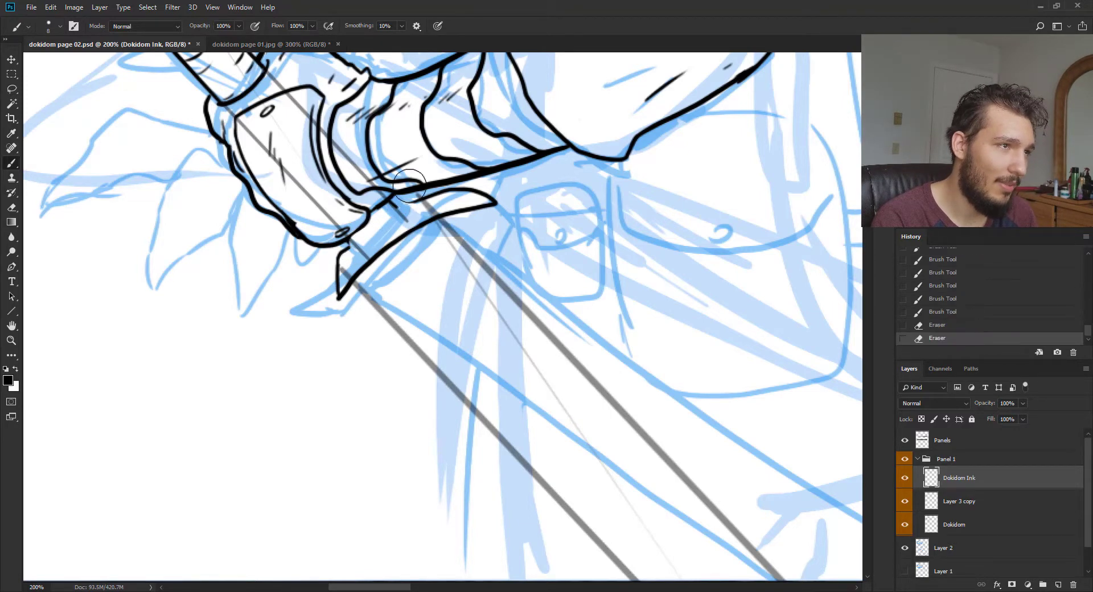
Using the sword in dokidom page 01.jpg as reference, ink the crossguard's end up to the fist and its short upper edge below the wrist
key(ctrl+Tab)
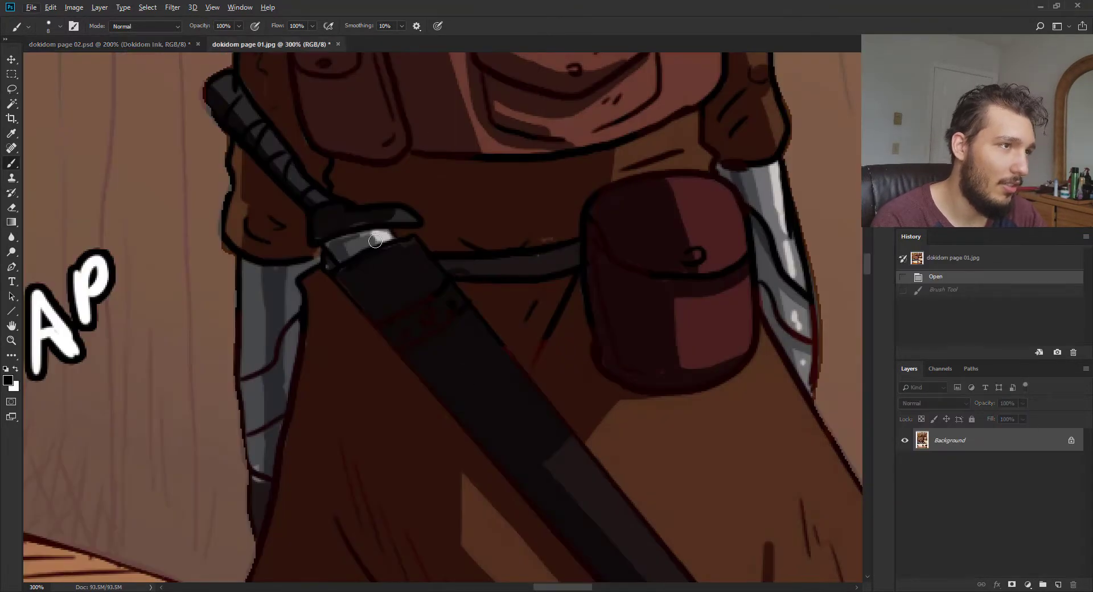
key(ctrl+Tab)
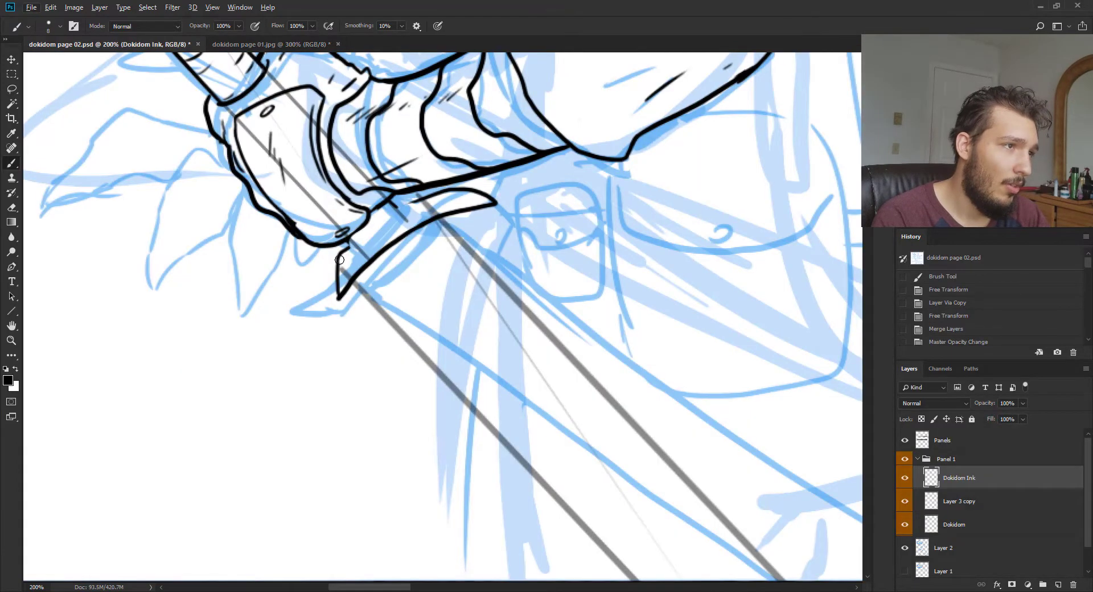
drag(344, 247, 346, 243)
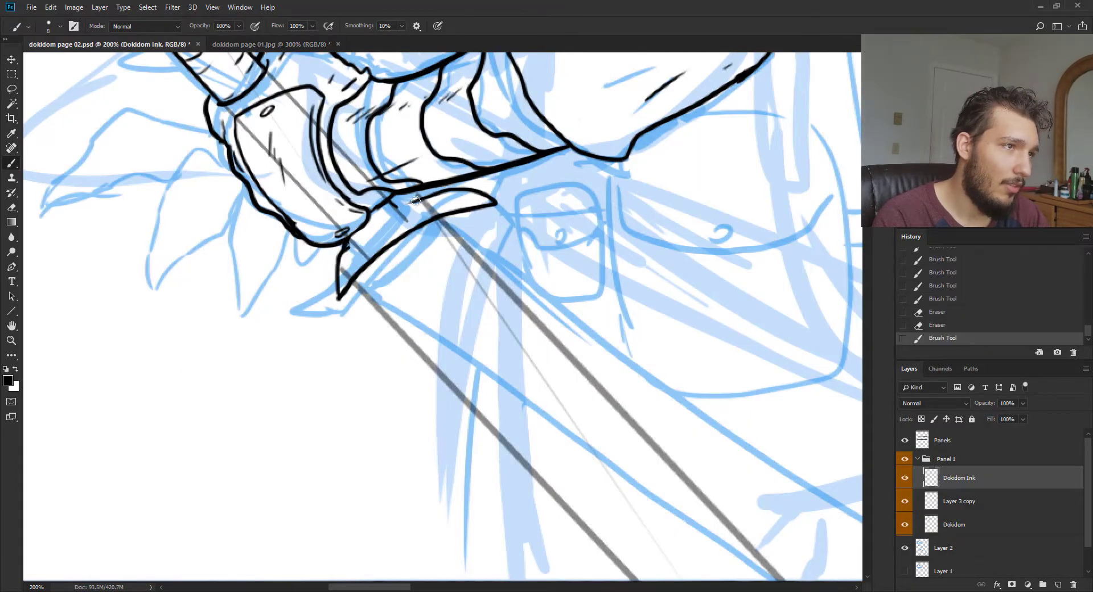
key(ctrl+Tab)
key(ctrl+Tab)
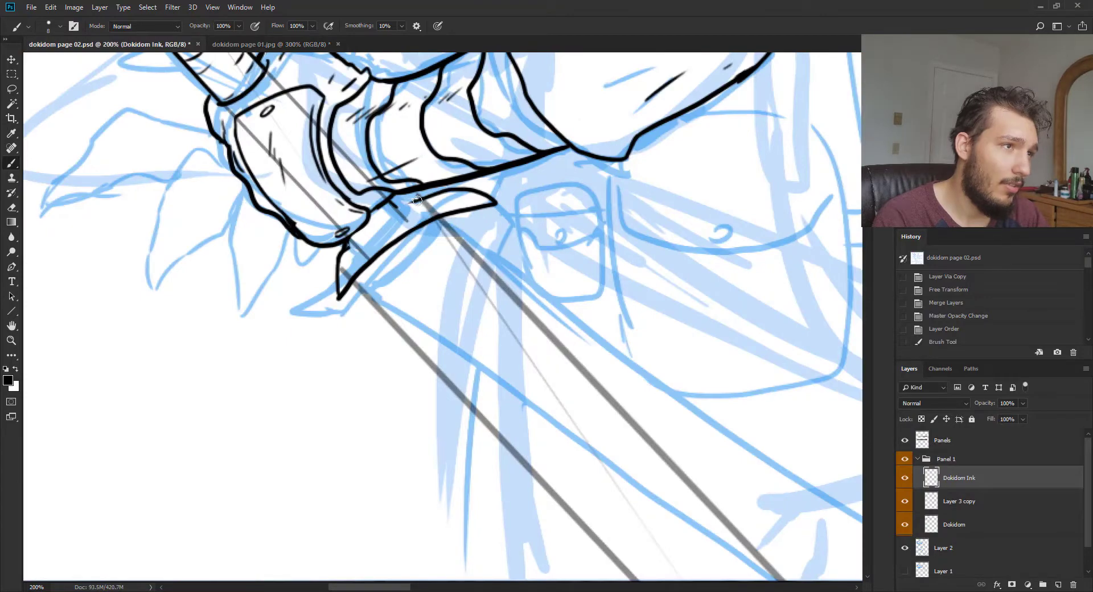
drag(395, 199, 385, 205)
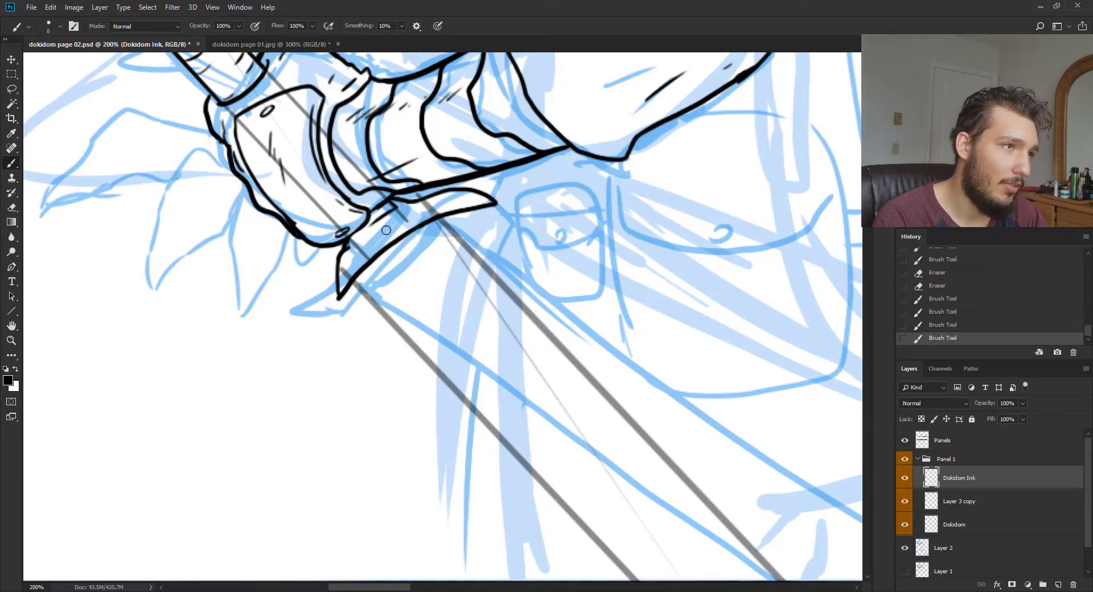
Compare the inked sword hilt with the sword on the dokidom page 01 reference
drag(297, 214, 344, 327)
key(ctrl+Tab)
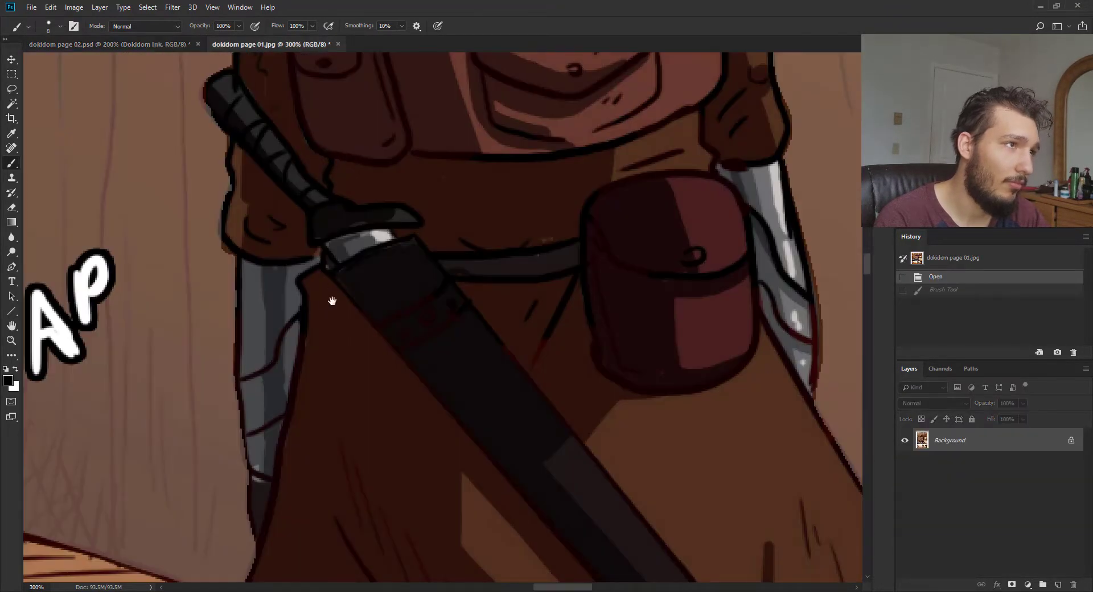
key(ctrl+Tab)
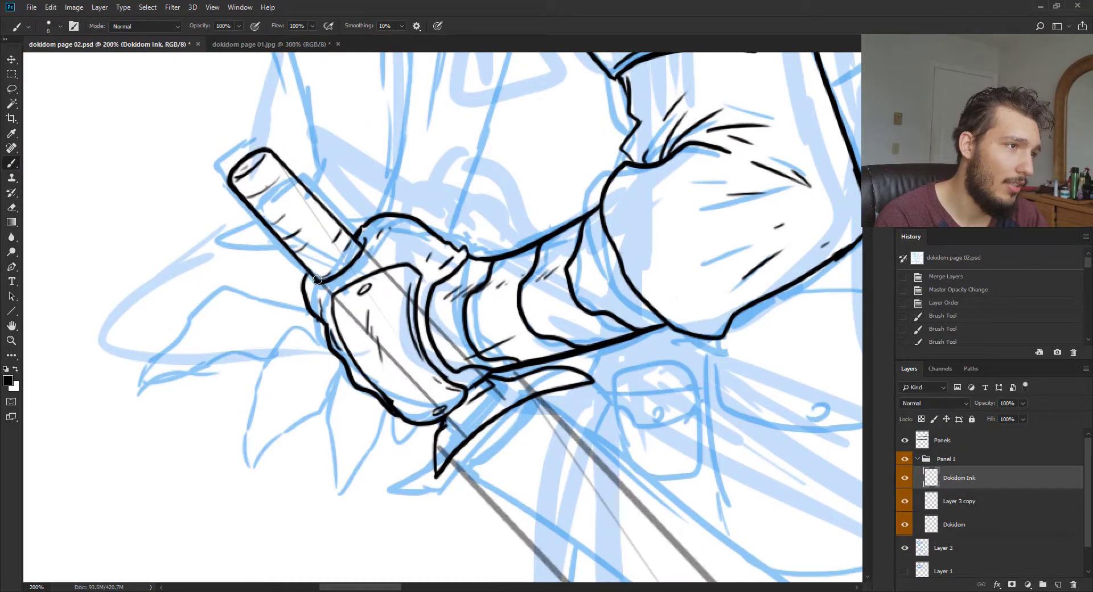
Ink the raised band along the backpack flap's upper edge and add short hatching inside it
drag(348, 229, 330, 250)
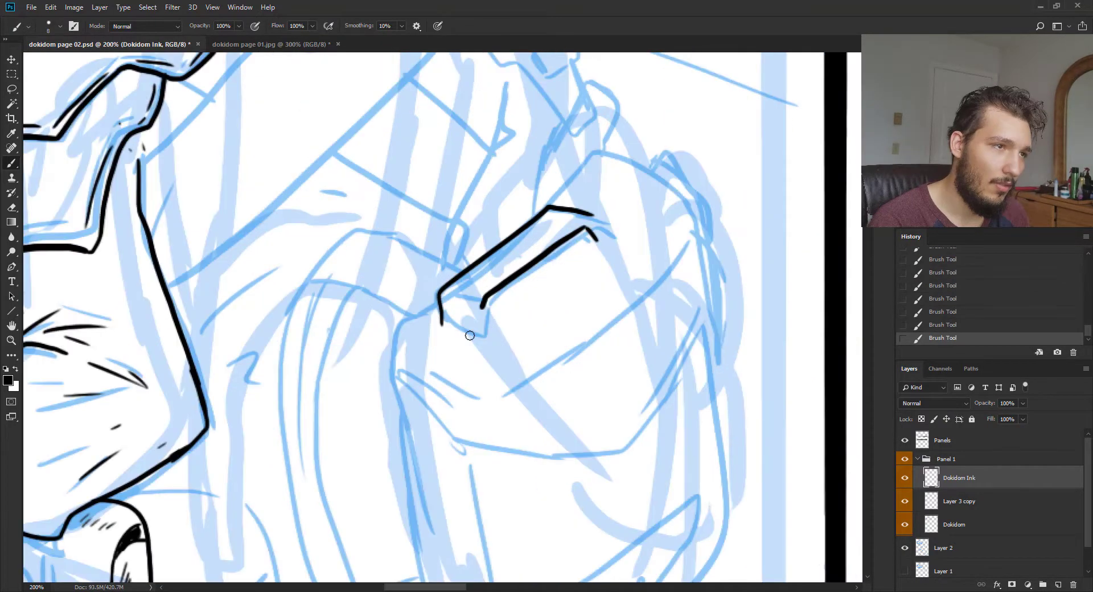
mouse_move(484, 296)
mouse_down()
mouse_move(470, 334)
mouse_move(461, 304)
mouse_move(476, 308)
mouse_up()
drag(483, 270, 539, 238)
mouse_move(508, 256)
mouse_down()
mouse_move(537, 239)
mouse_move(506, 265)
mouse_up()
drag(511, 266, 519, 260)
drag(590, 216, 600, 225)
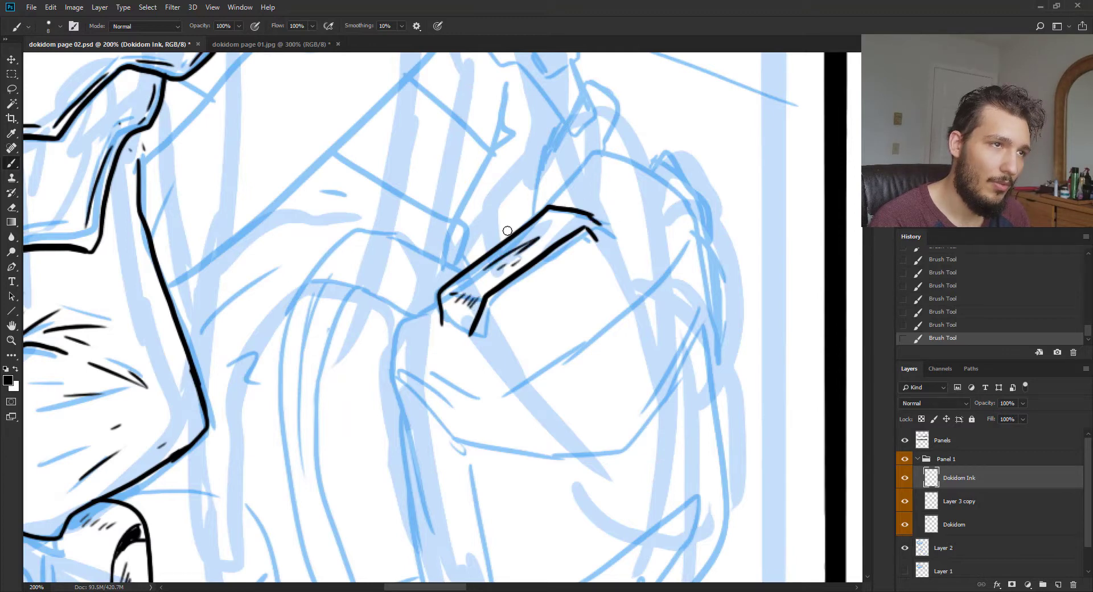
Ink the backpack flap's outline, redoing its lower-left corner, and start the pack's side edge below it
mouse_move(507, 231)
mouse_down()
mouse_move(597, 157)
mouse_move(692, 202)
mouse_move(711, 306)
mouse_move(658, 411)
mouse_move(597, 439)
mouse_move(470, 448)
mouse_move(421, 384)
mouse_move(397, 378)
mouse_up()
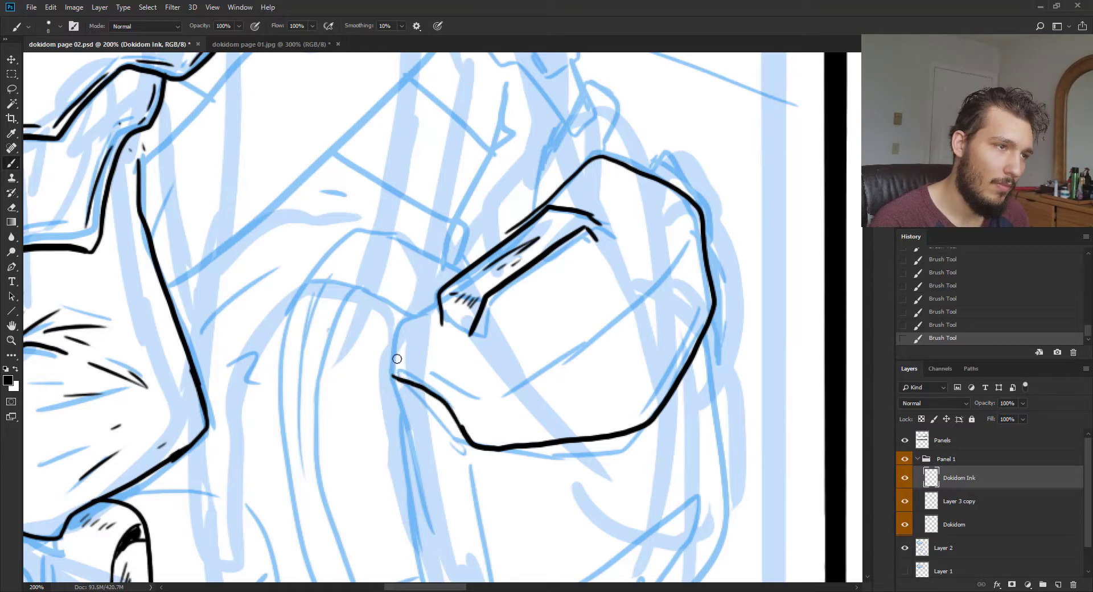
key(ctrl+z)
key(ctrl+z)
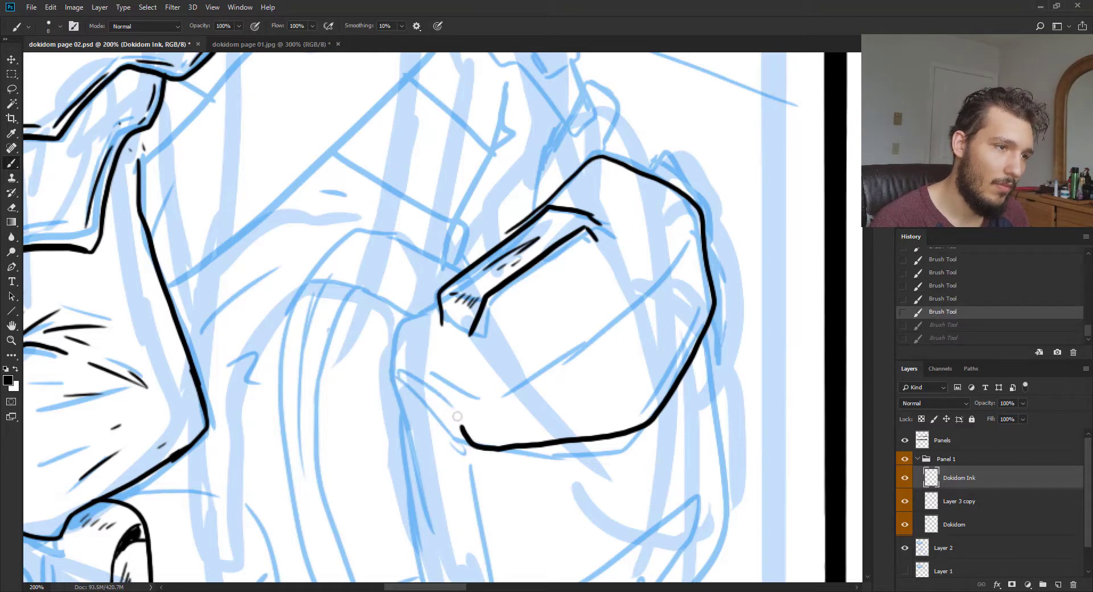
mouse_move(461, 433)
mouse_down()
mouse_move(442, 386)
mouse_move(389, 362)
mouse_move(441, 304)
mouse_up()
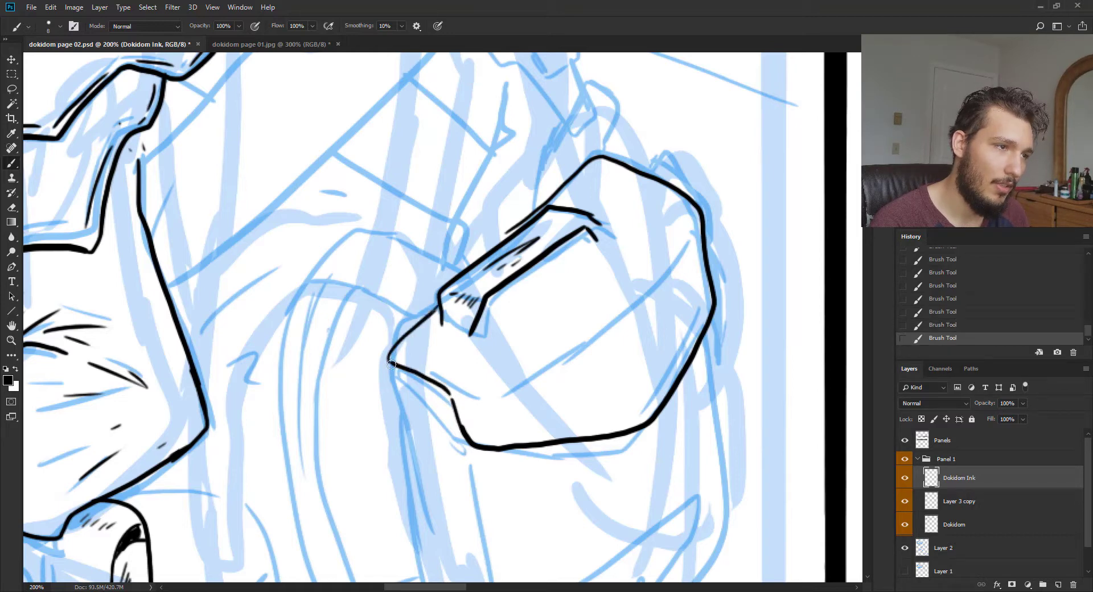
drag(392, 365, 399, 418)
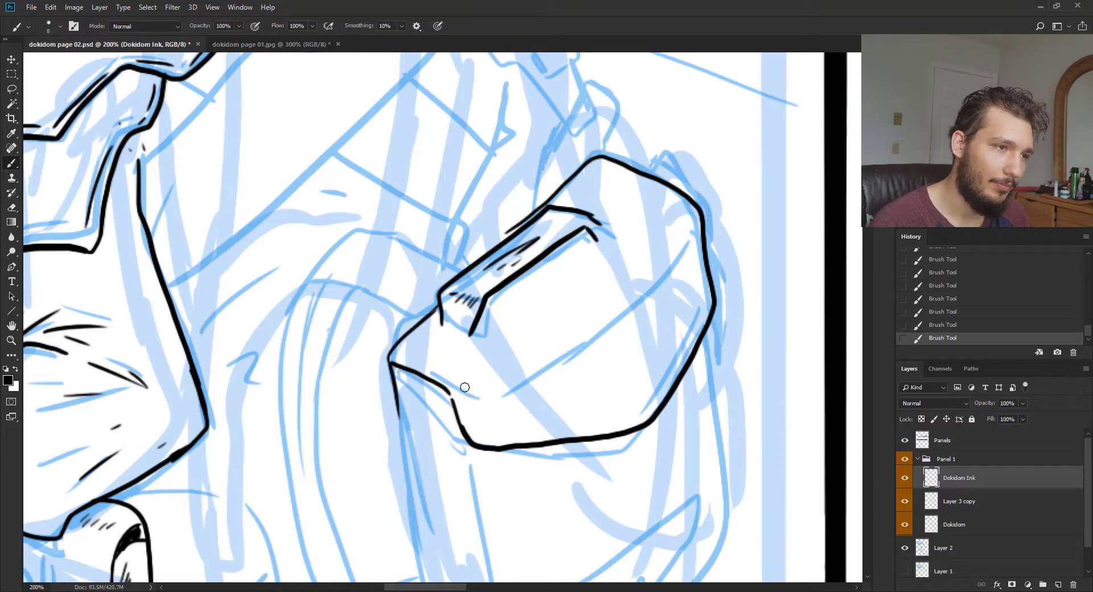
Ink the long crease across the backpack flap with hatching, and scatter small texture marks above it
drag(467, 387, 562, 327)
drag(599, 296, 648, 247)
drag(695, 214, 615, 290)
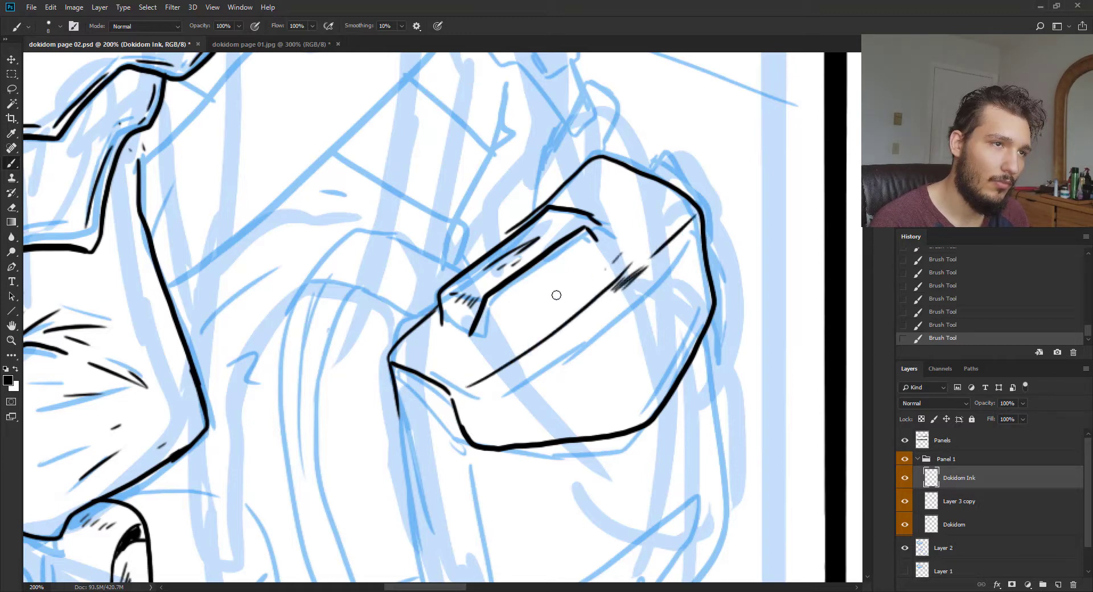
mouse_move(549, 295)
mouse_down()
mouse_move(562, 264)
mouse_move(605, 270)
mouse_up()
click(573, 261)
click(625, 192)
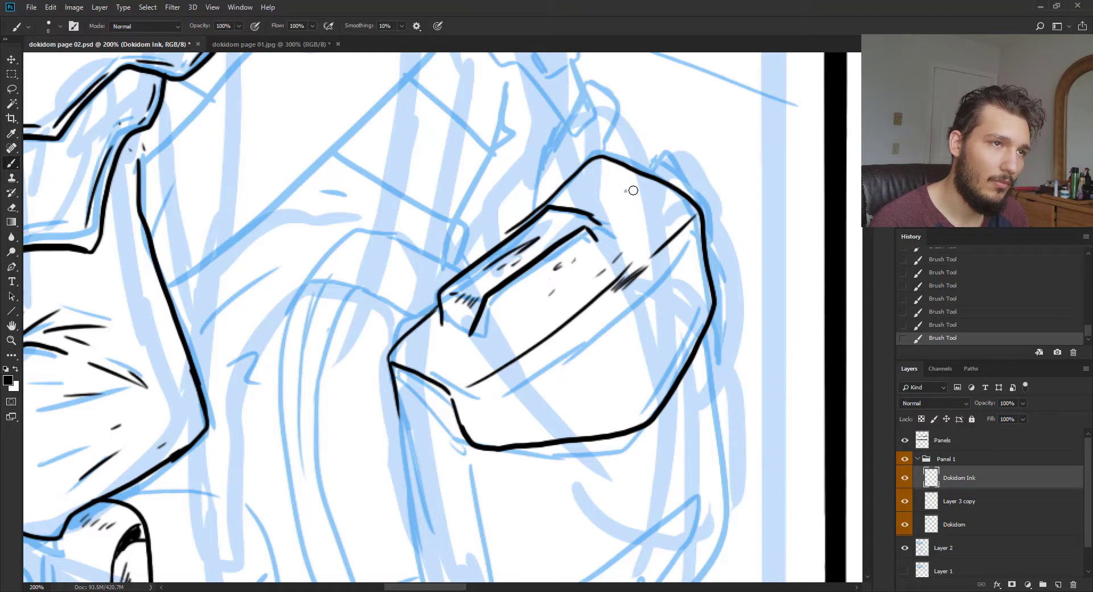
drag(633, 191, 644, 205)
Ink a small elongated detail at the flap's lower-right corner and a short accent line inside its lower-left edge
drag(513, 318, 459, 250)
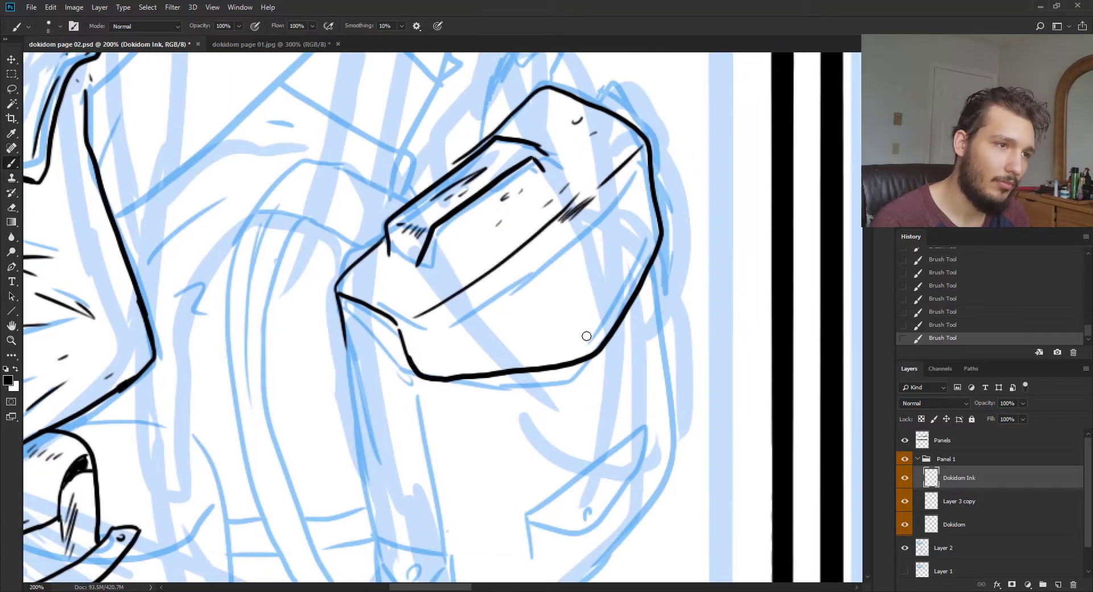
mouse_move(578, 337)
mouse_down()
mouse_move(593, 327)
mouse_move(581, 343)
mouse_up()
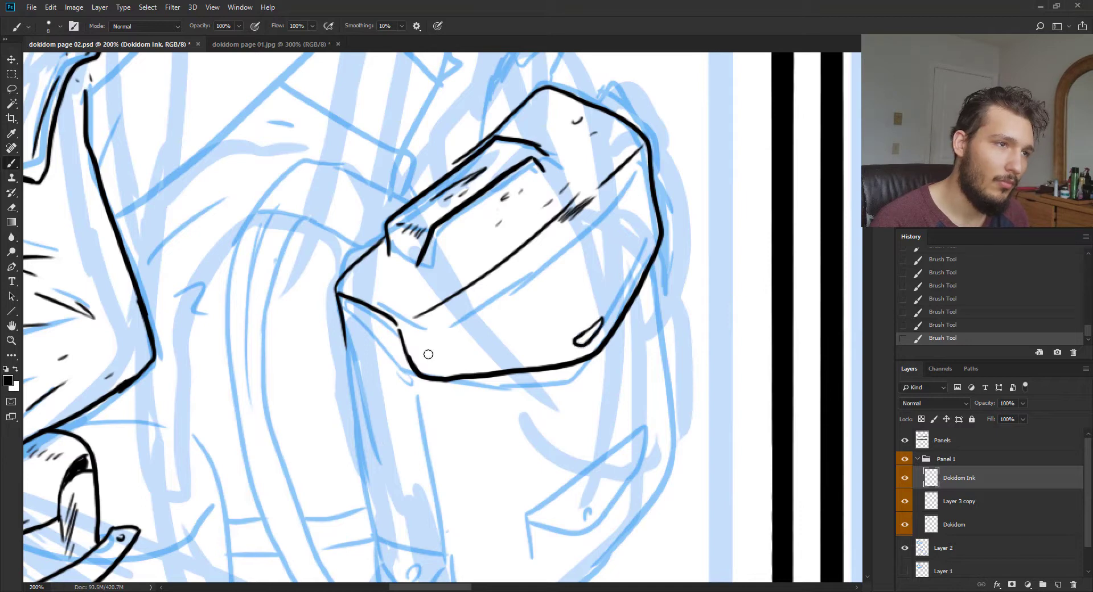
drag(409, 337, 419, 366)
Examine the backpack's body and pockets on the dokidom page 01 reference
scroll(393, 356, down, 4)
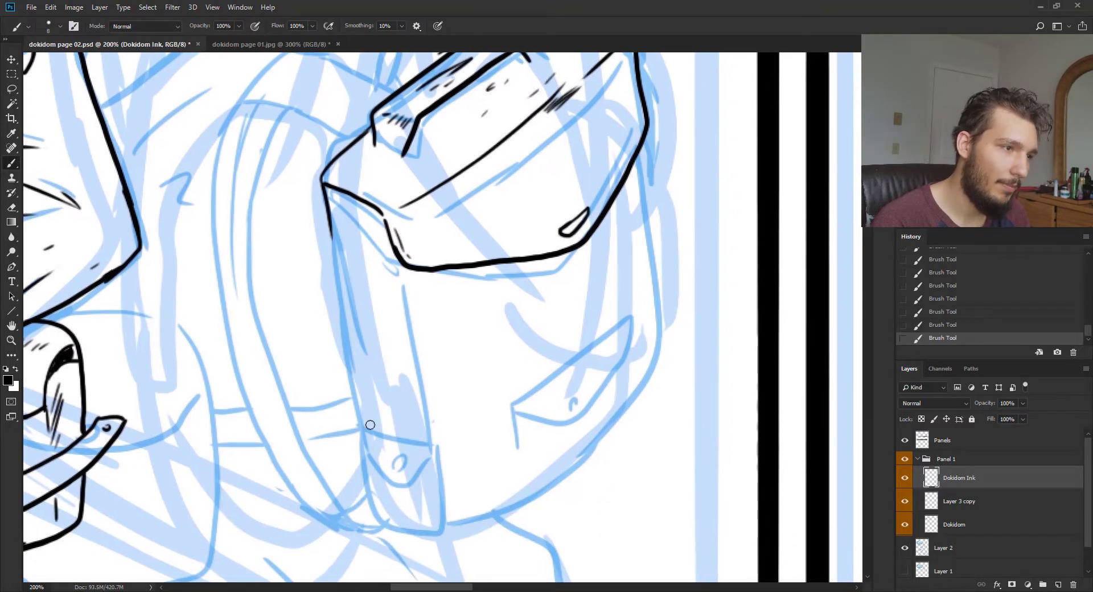
key(ctrl+Tab)
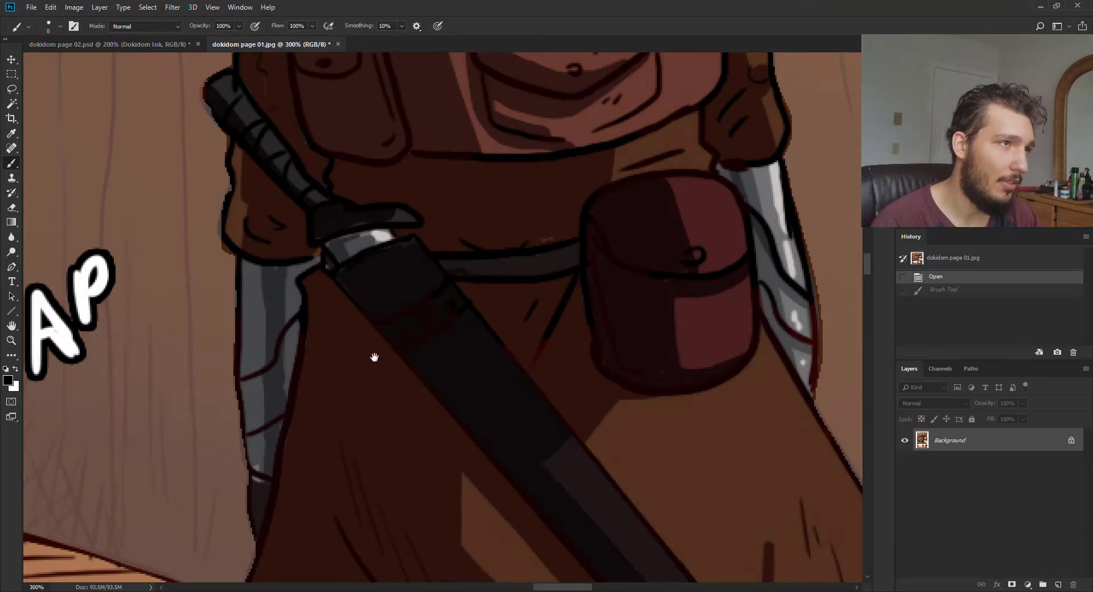
drag(374, 348, 356, 515)
key(ctrl+Tab)
scroll(424, 414, down, 2)
key(ctrl+Tab)
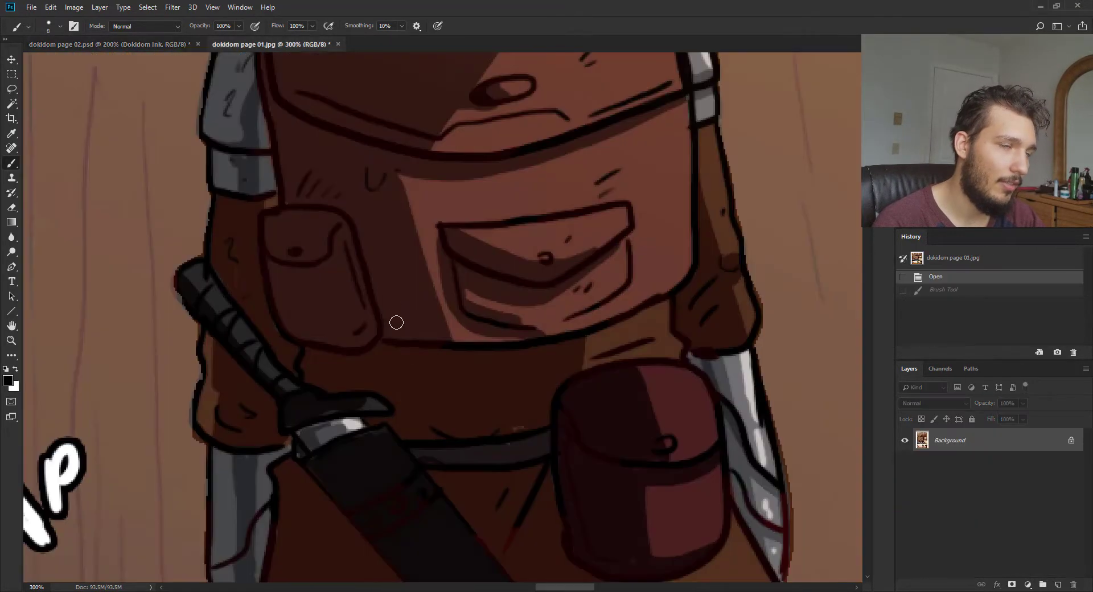
key(ctrl+Tab)
scroll(419, 384, down, 1)
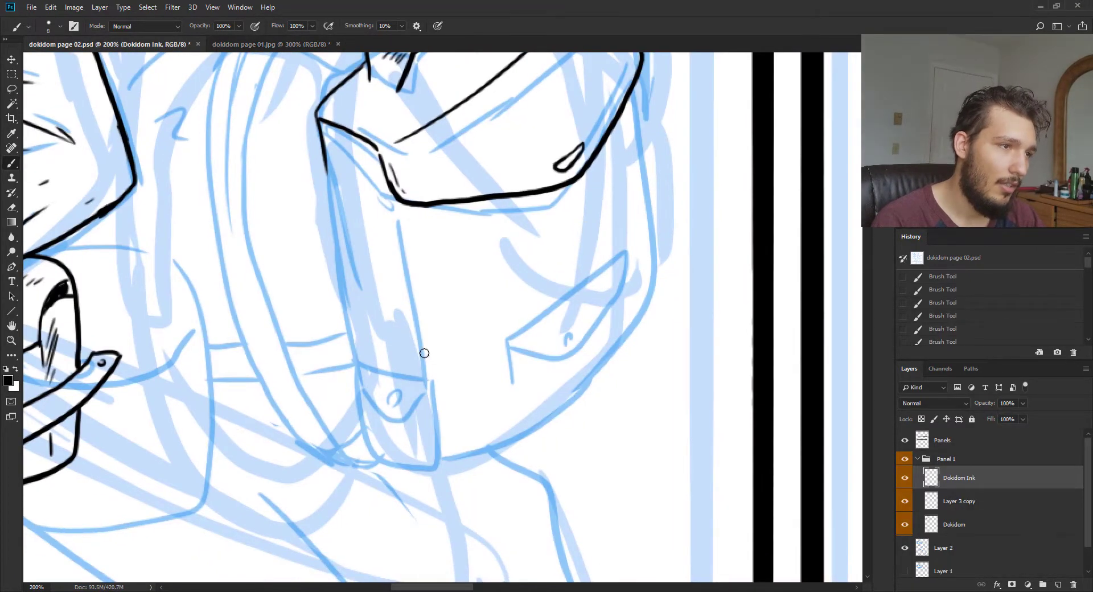
Ink the backpack's body, buttoned side pocket and front pocket, checking them against dokidom page 01
mouse_move(423, 353)
mouse_down()
mouse_move(473, 339)
mouse_move(488, 355)
mouse_move(498, 437)
mouse_move(447, 456)
mouse_move(427, 447)
mouse_move(415, 357)
mouse_up()
key(ctrl+Tab)
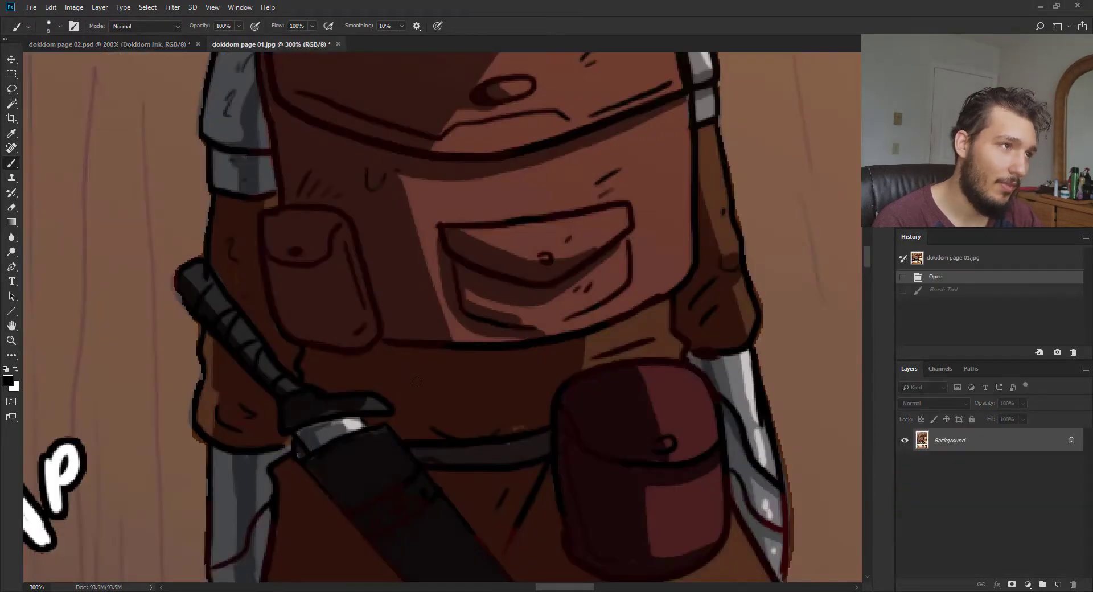
key(ctrl+Tab)
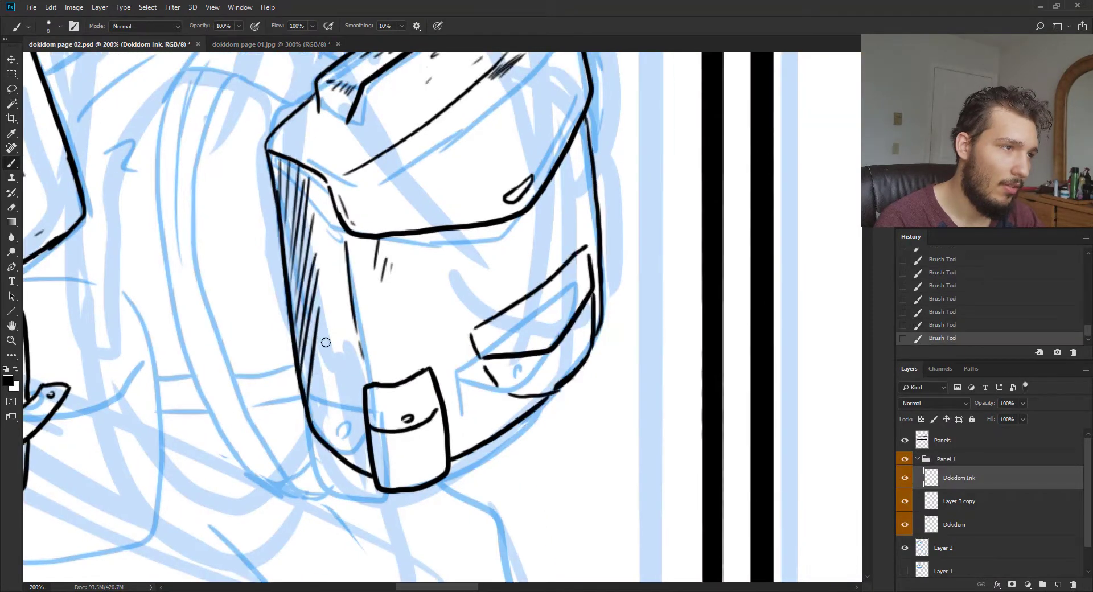
Cross-hatch the shadow along the backpack's narrow side panel down to the buttoned pocket
drag(333, 342, 319, 433)
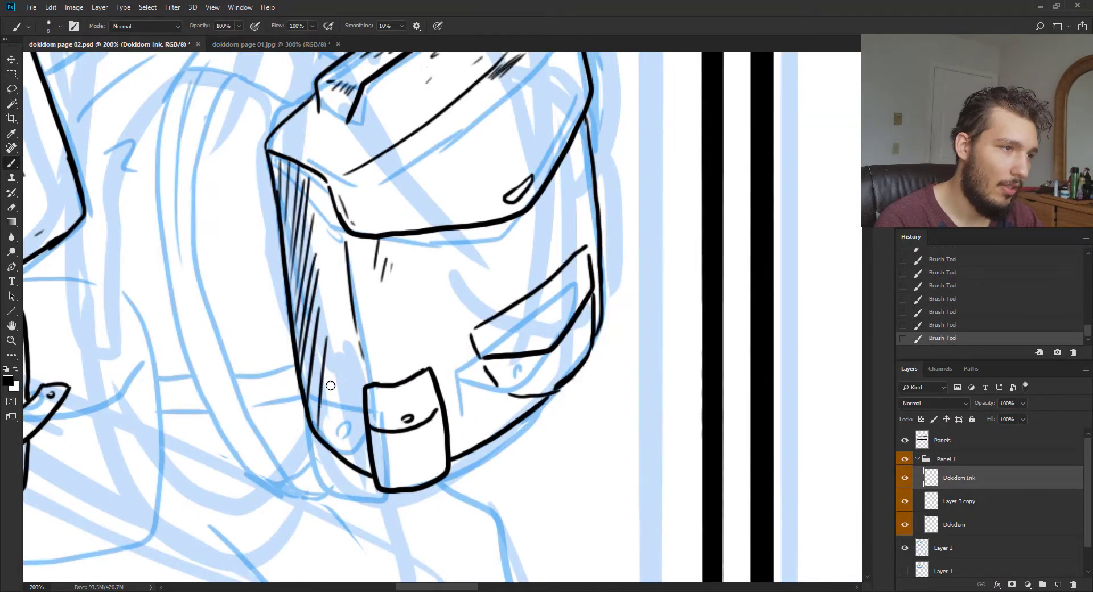
drag(341, 375, 330, 442)
drag(349, 404, 341, 458)
drag(291, 236, 302, 350)
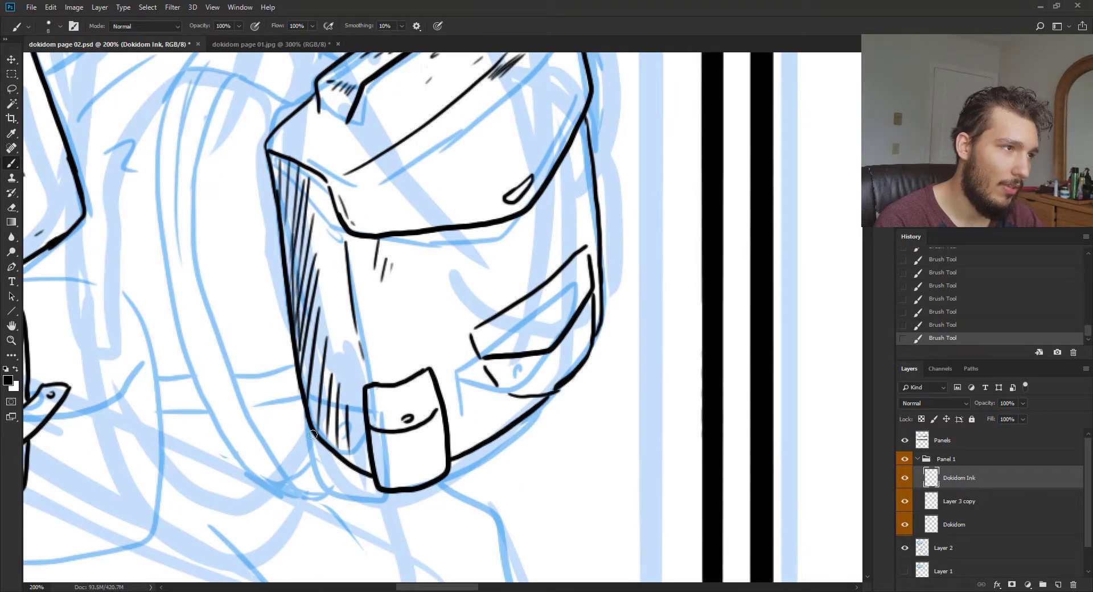
drag(302, 310, 319, 436)
drag(316, 342, 350, 464)
drag(336, 399, 364, 464)
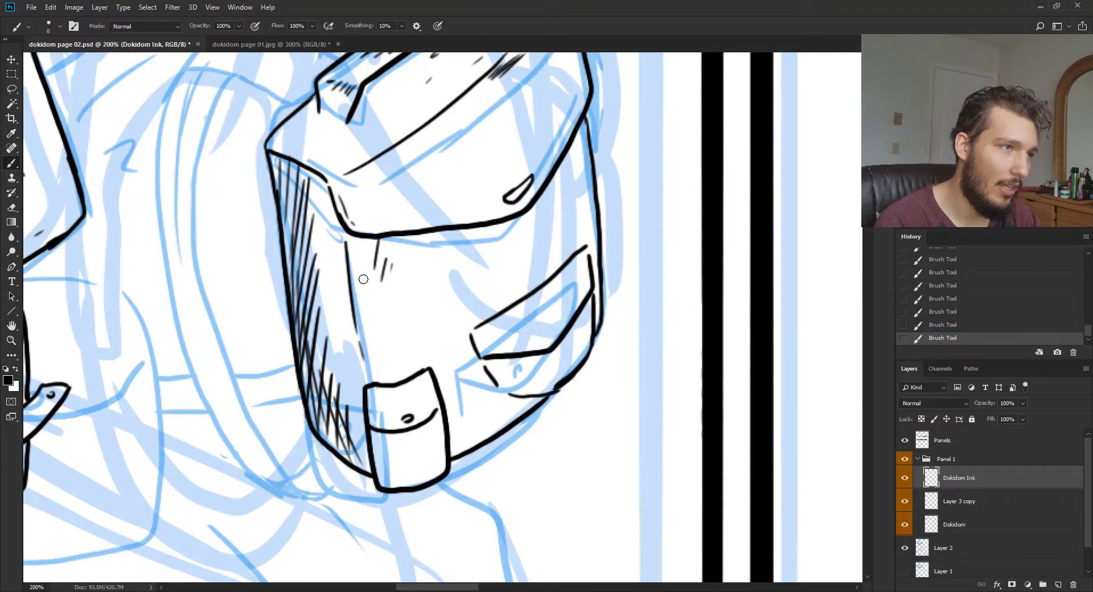
drag(366, 286, 370, 310)
Ink the outer and inner edges of the shoulder strap looping beside the backpack
drag(348, 130, 363, 278)
mouse_move(291, 238)
mouse_down()
mouse_move(389, 213)
mouse_move(316, 192)
mouse_up()
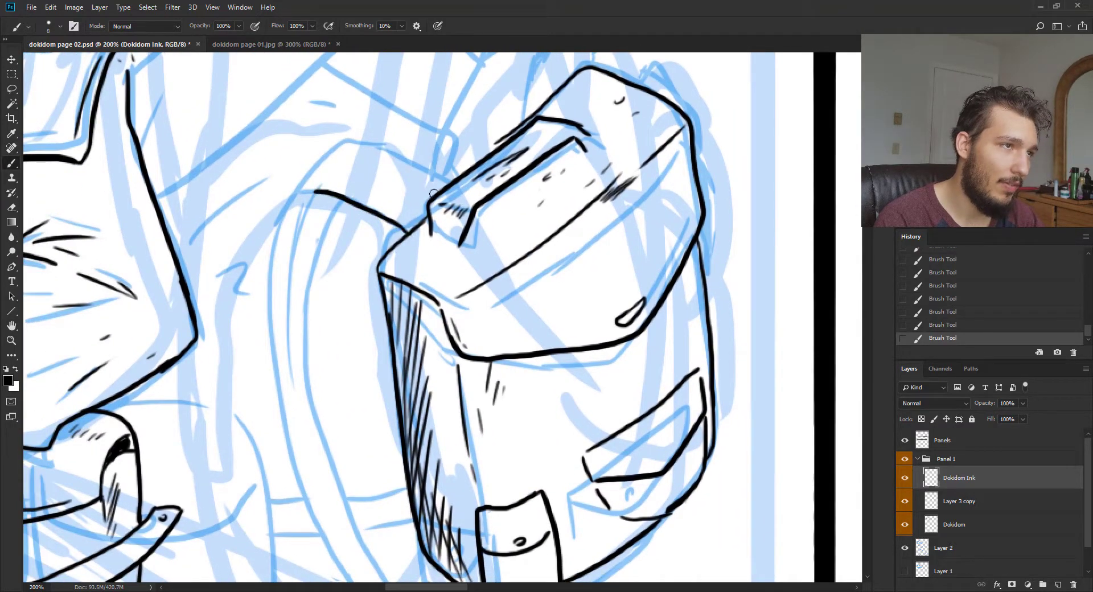
mouse_move(432, 194)
mouse_down()
mouse_move(349, 153)
mouse_move(308, 193)
mouse_move(262, 287)
mouse_up()
drag(347, 200, 308, 327)
mouse_move(299, 246)
mouse_down()
mouse_move(311, 125)
mouse_move(280, 253)
mouse_move(341, 447)
mouse_up()
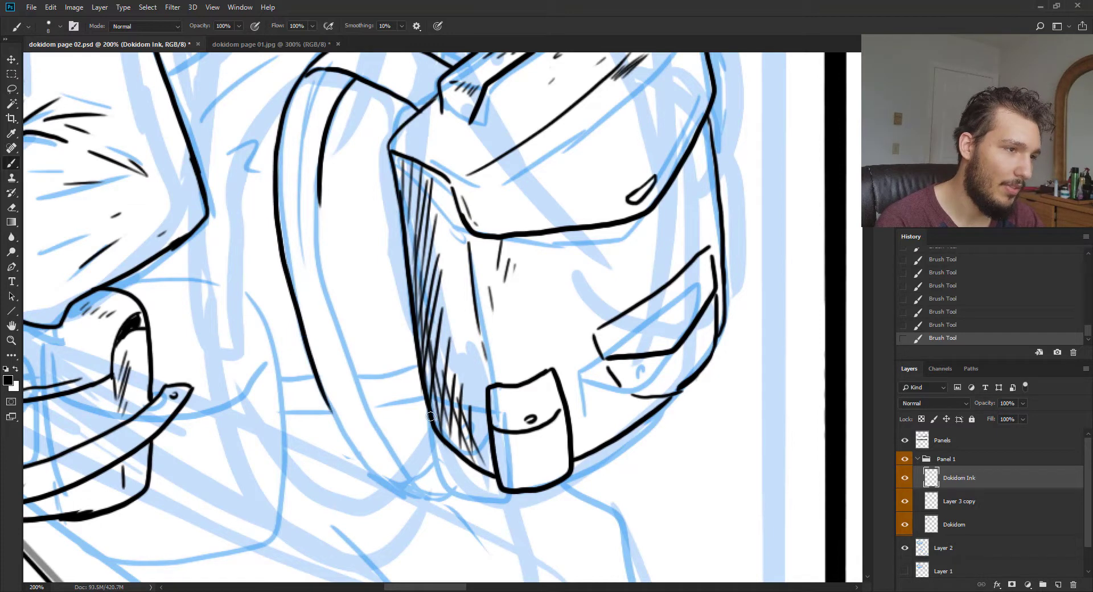
mouse_move(431, 417)
mouse_down()
mouse_move(390, 447)
mouse_move(321, 392)
mouse_up()
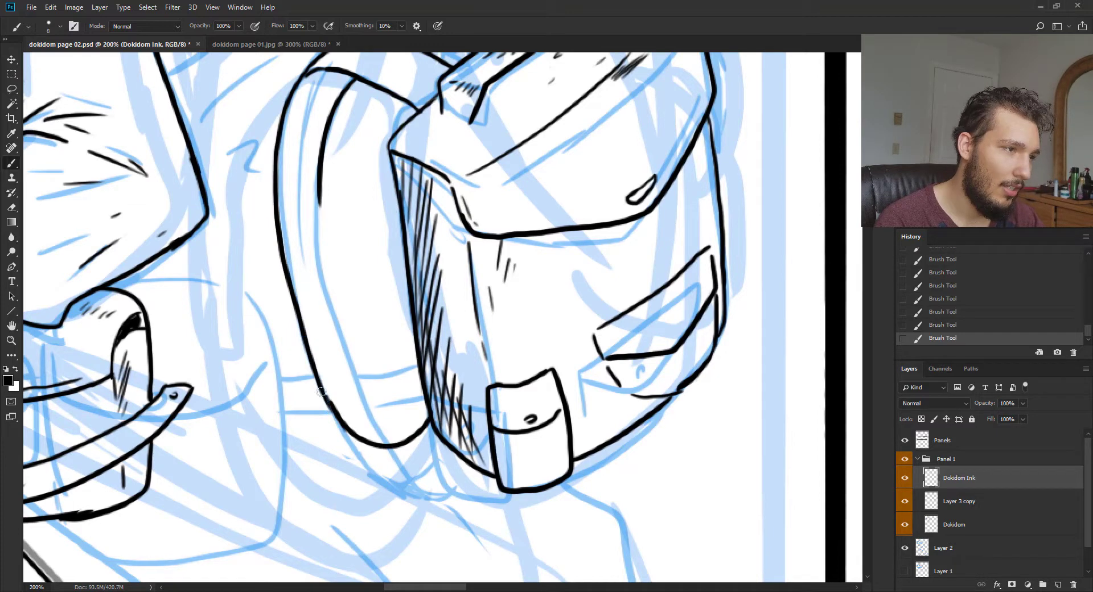
mouse_move(447, 433)
mouse_down()
mouse_move(398, 446)
mouse_move(360, 393)
mouse_up()
mouse_move(321, 159)
mouse_down()
mouse_move(318, 223)
mouse_move(371, 417)
mouse_up()
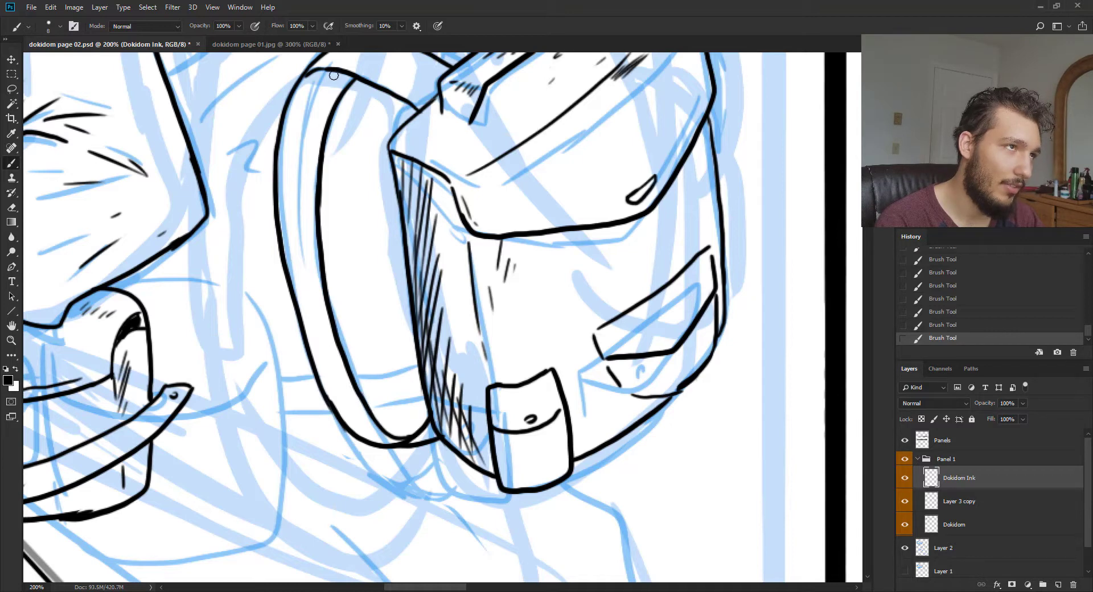
Add a contour line inside the shoulder strap, then erase and redraw the lower part of its inner edge
drag(334, 75, 305, 210)
mouse_move(335, 336)
mouse_down()
mouse_move(376, 424)
mouse_move(408, 440)
mouse_up()
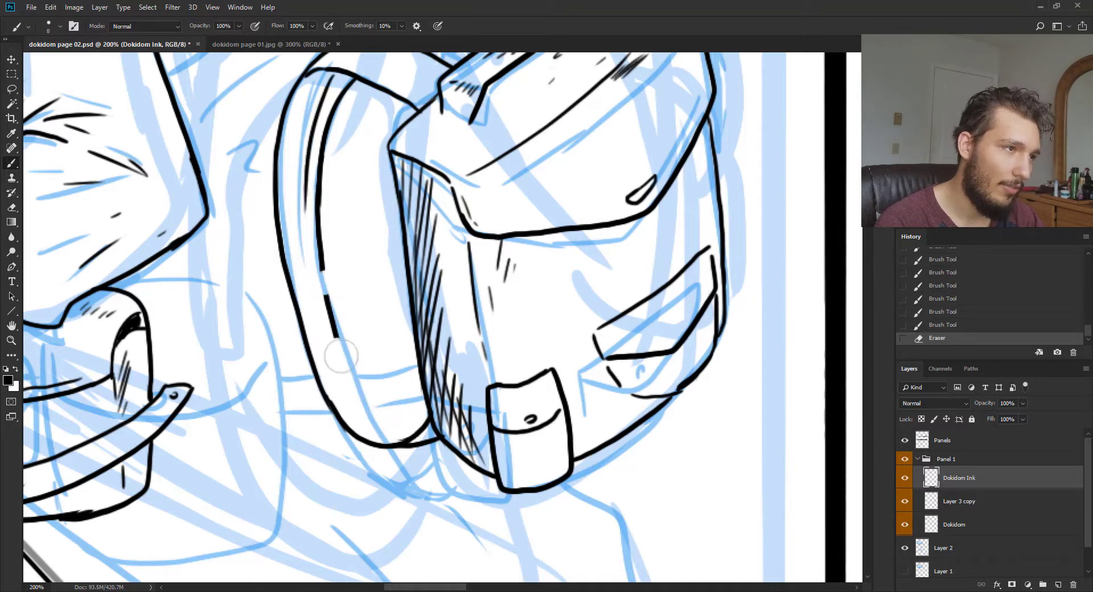
drag(324, 287, 340, 394)
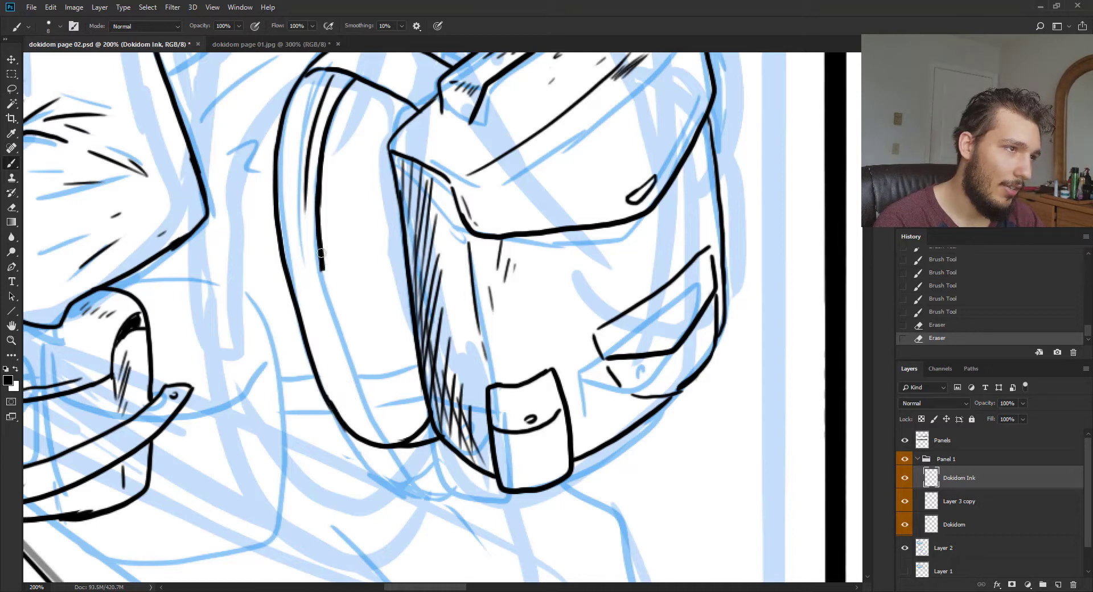
mouse_move(321, 253)
mouse_down()
mouse_move(364, 381)
mouse_move(419, 423)
mouse_move(365, 416)
mouse_move(319, 352)
mouse_up()
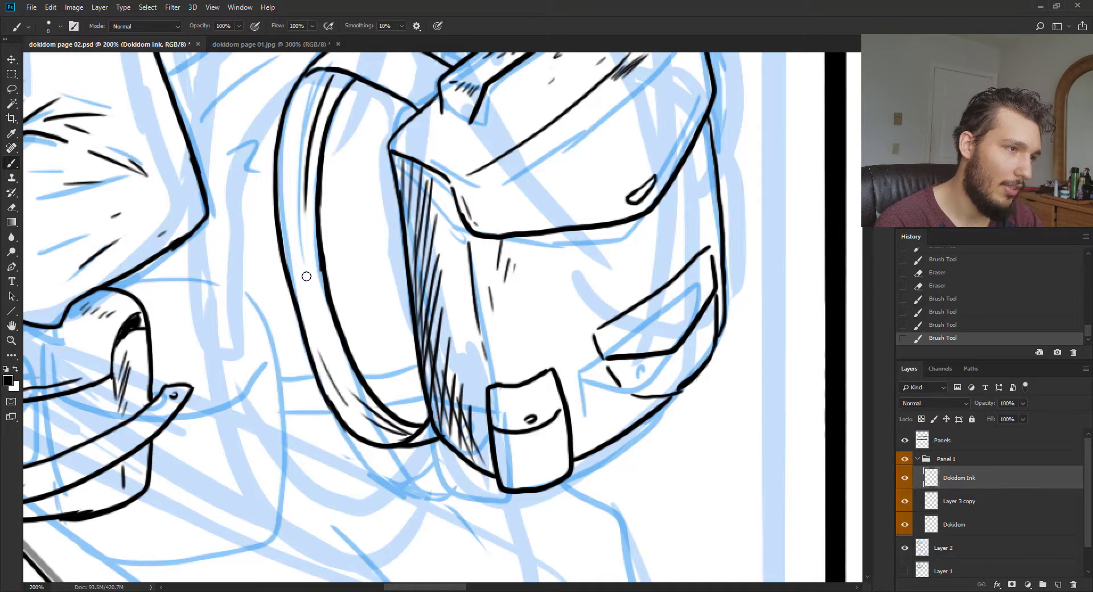
Ink the shoulder strap's top section up to the backpack and hatch it near the flap
drag(444, 180, 368, 323)
mouse_move(329, 234)
mouse_down()
mouse_move(362, 243)
mouse_move(368, 232)
mouse_up()
drag(488, 79, 444, 236)
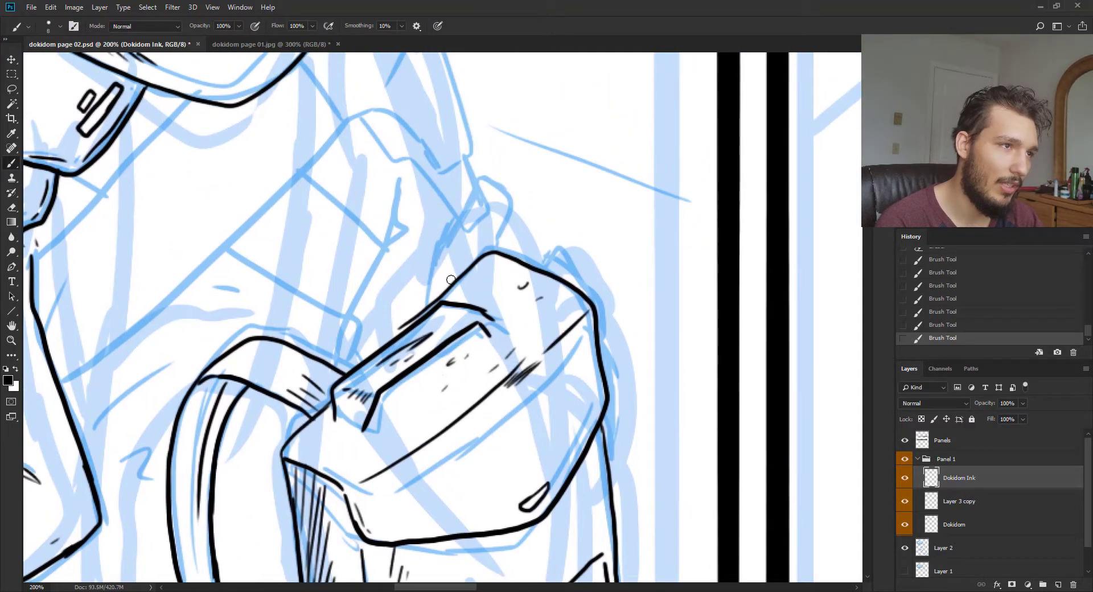
Ink the small strap piece rising behind the top corner of the backpack flap
mouse_move(457, 277)
mouse_down()
mouse_move(456, 236)
mouse_move(482, 189)
mouse_up()
drag(465, 233, 483, 235)
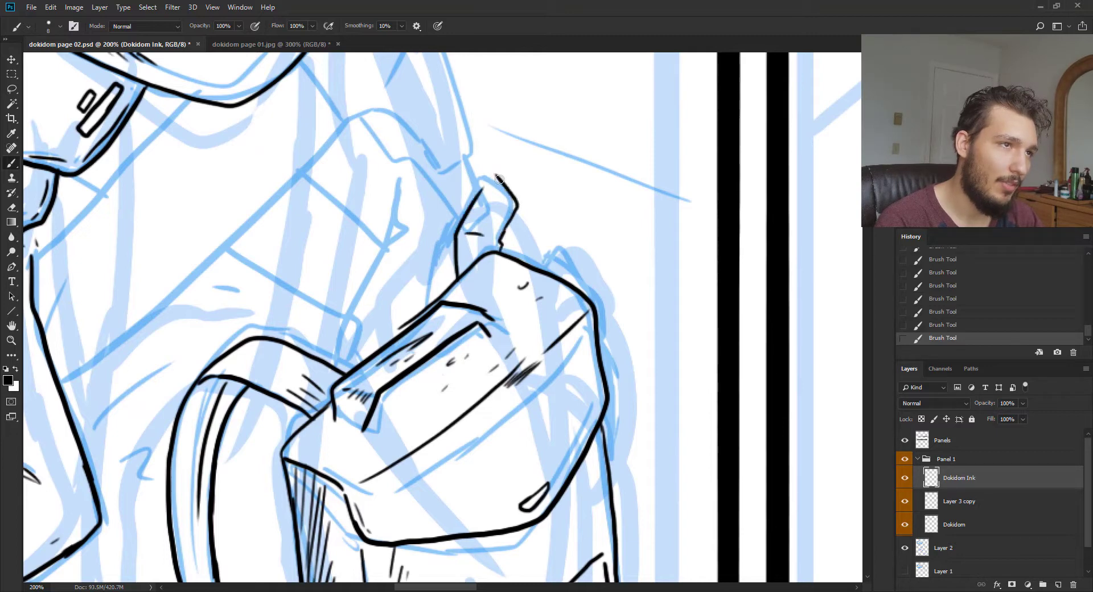
drag(515, 200, 480, 178)
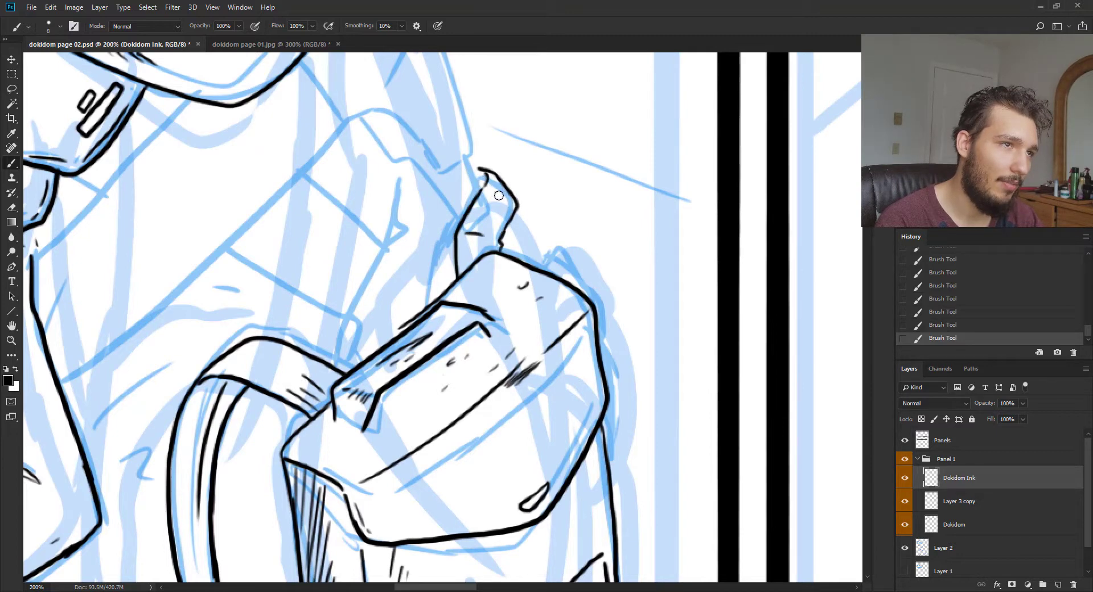
Ink the far shoulder armour plate below the scarf, with its ridge line and small slots near the collar
drag(436, 139, 517, 273)
mouse_move(403, 201)
mouse_down()
mouse_move(456, 262)
mouse_move(495, 252)
mouse_move(551, 306)
mouse_move(580, 280)
mouse_up()
mouse_move(507, 108)
mouse_down()
mouse_move(532, 130)
mouse_move(574, 231)
mouse_move(572, 279)
mouse_up()
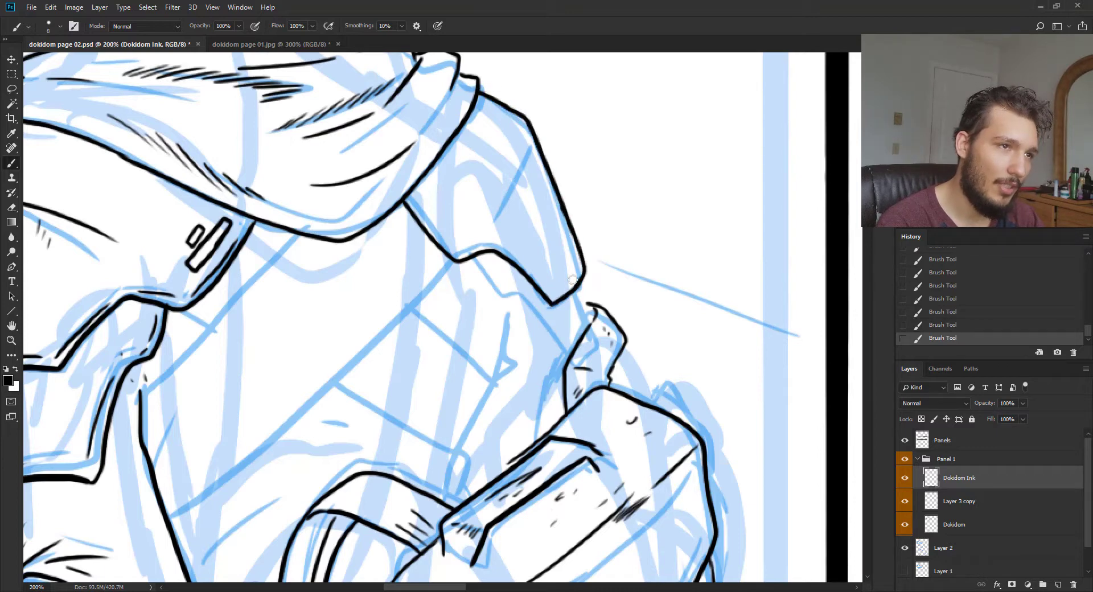
drag(527, 131, 493, 206)
drag(408, 197, 433, 233)
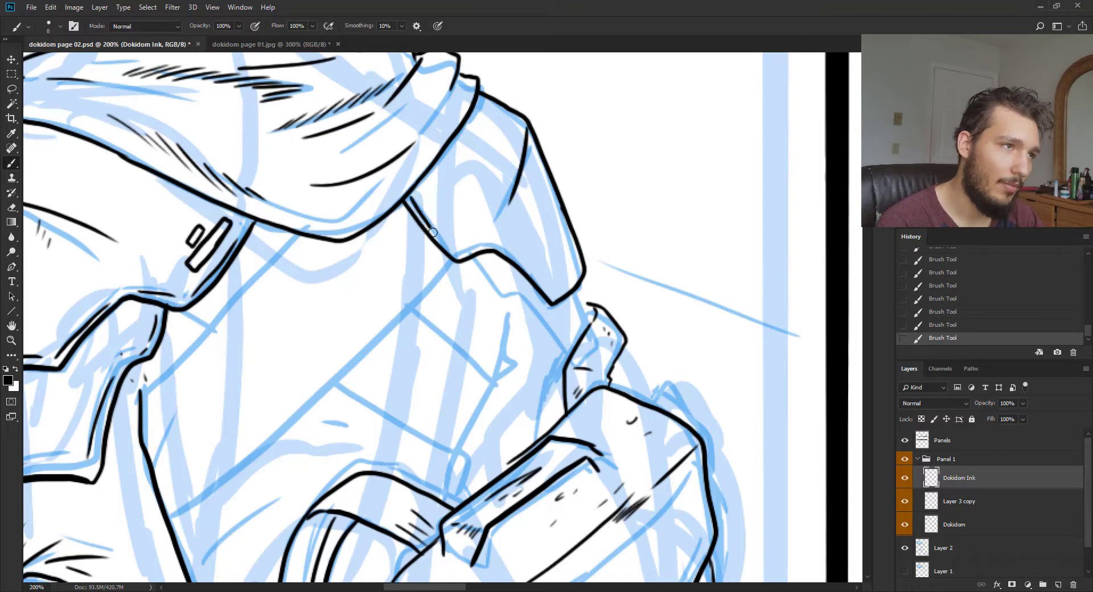
mouse_move(412, 196)
mouse_down()
mouse_move(436, 229)
mouse_move(436, 213)
mouse_up()
Ink the smaller plate under the shoulder armour and add short texture marks to the armour
mouse_move(477, 270)
mouse_down()
mouse_move(497, 296)
mouse_move(531, 307)
mouse_move(559, 349)
mouse_move(582, 342)
mouse_up()
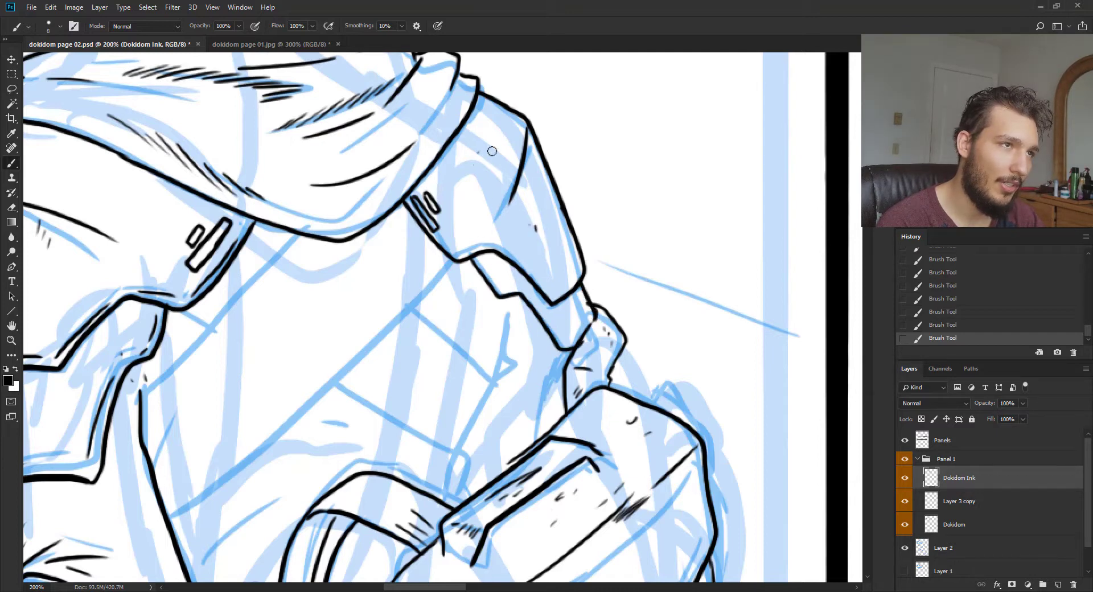
drag(483, 154, 478, 164)
drag(474, 189, 470, 195)
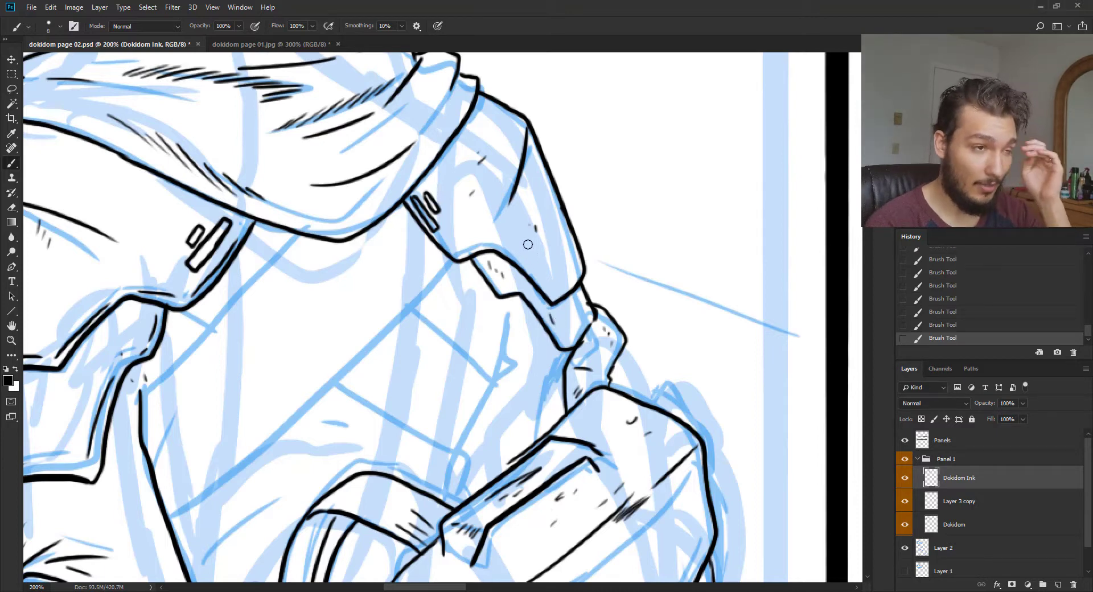
Add short texture marks near the lower tip of the far shoulder armour plate
drag(560, 287, 565, 284)
drag(566, 288, 571, 282)
mouse_move(350, 239)
mouse_down()
mouse_move(410, 219)
mouse_move(493, 162)
mouse_move(426, 172)
mouse_move(286, 323)
mouse_up()
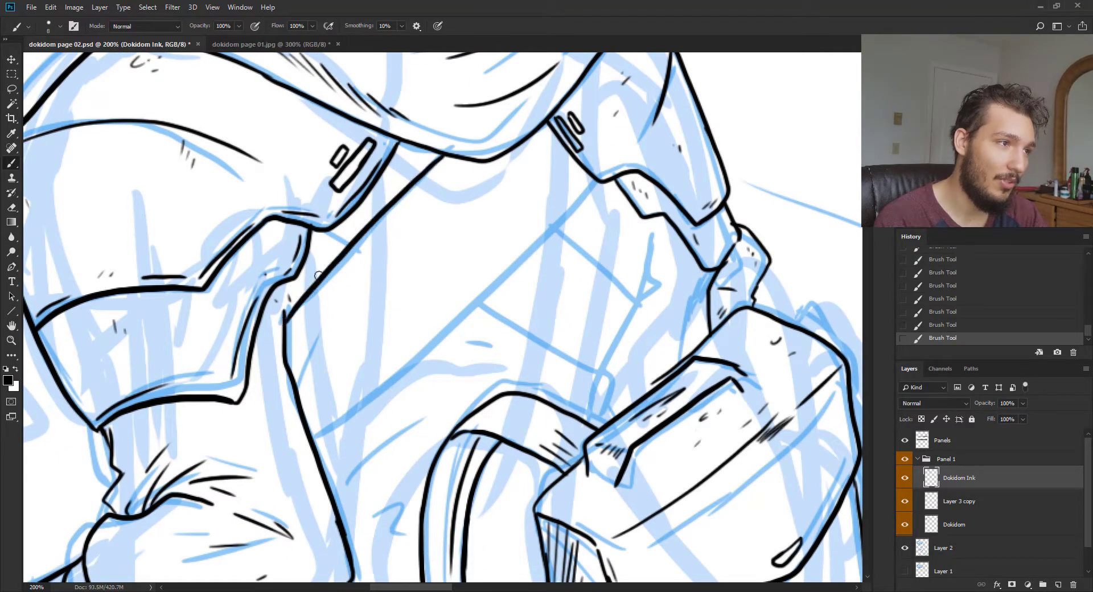
drag(592, 180, 355, 381)
key(ctrl+z)
key(ctrl+z)
drag(444, 152, 287, 306)
key(ctrl+z)
mouse_move(450, 155)
mouse_down()
mouse_move(373, 242)
mouse_move(283, 315)
mouse_up()
key(ctrl+z)
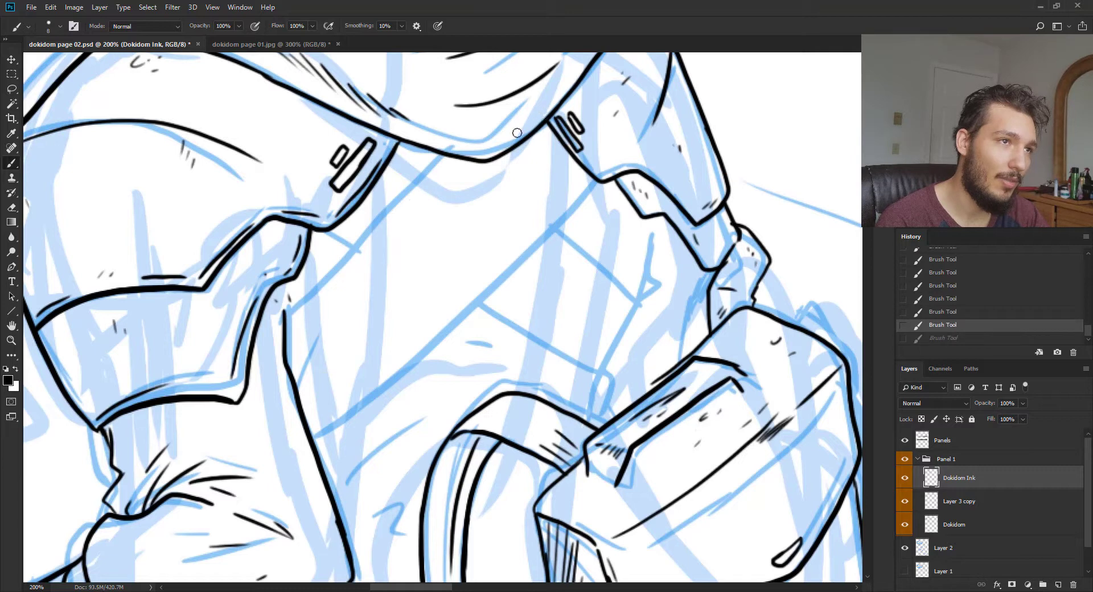
Ink both long edges of the wide diagonal strap running across the back from the scarf and far shoulder plate to the near arm
drag(472, 172, 283, 316)
key(ctrl+z)
mouse_move(487, 162)
mouse_down()
mouse_move(332, 293)
mouse_move(284, 316)
mouse_move(475, 161)
mouse_up()
key(ctrl+z)
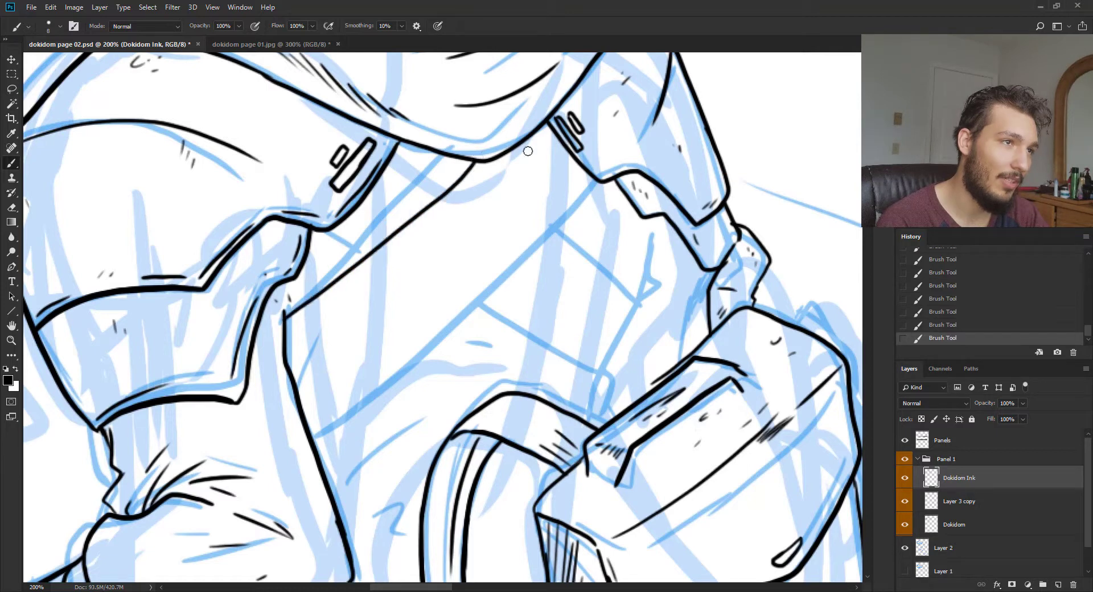
drag(596, 181, 415, 311)
key(ctrl+z)
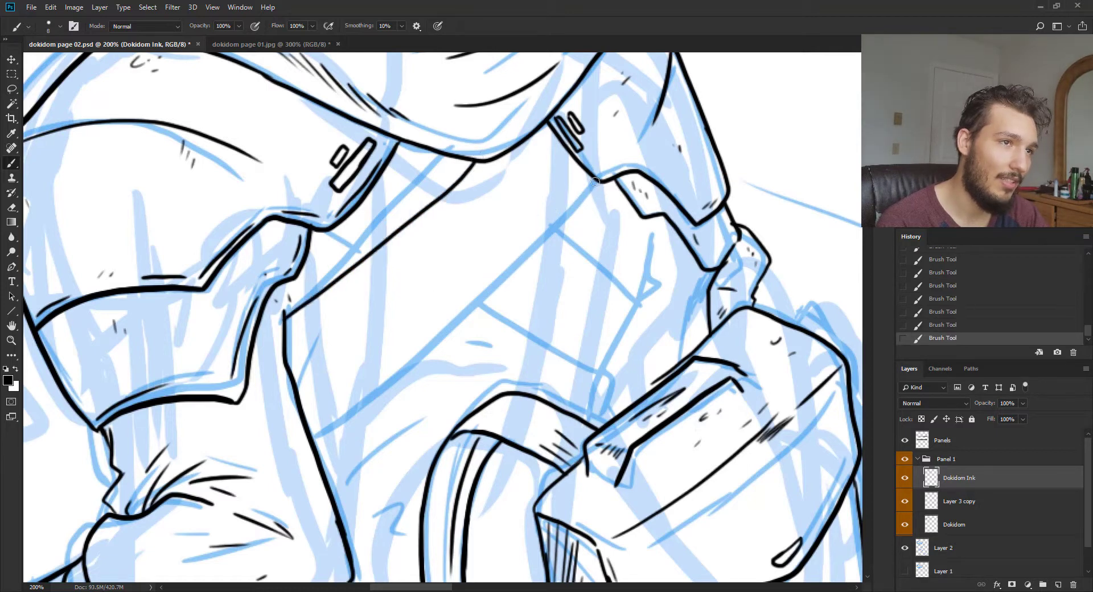
mouse_move(596, 181)
mouse_down()
mouse_move(440, 324)
mouse_move(307, 420)
mouse_up()
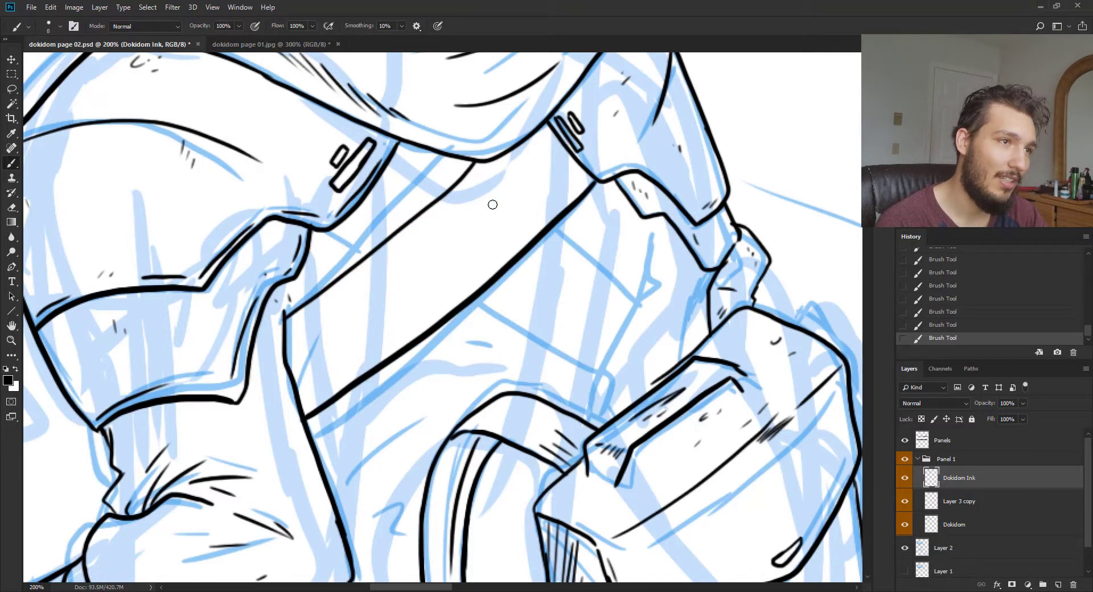
key(ctrl+z)
mouse_move(596, 181)
mouse_down()
mouse_move(405, 358)
mouse_move(301, 423)
mouse_up()
Ink the edges of the crossing strap on both sides of the diagonal strap, from the near shoulder plate toward the backpack
drag(333, 229, 378, 250)
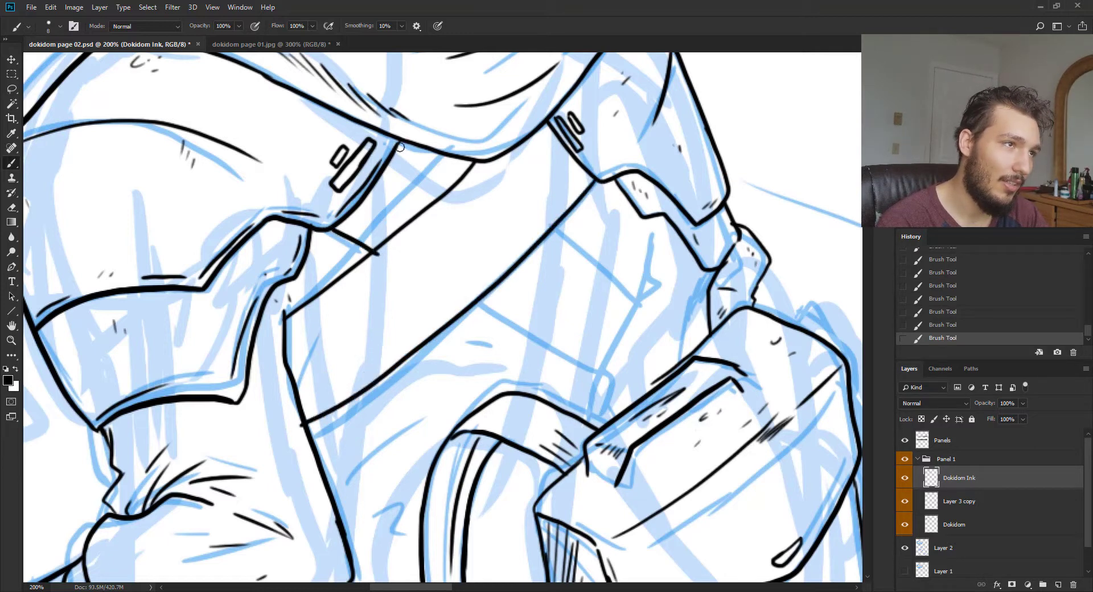
drag(400, 147, 461, 184)
mouse_move(545, 238)
mouse_down()
mouse_move(625, 317)
mouse_move(608, 377)
mouse_up()
mouse_move(468, 312)
mouse_down()
mouse_move(580, 390)
mouse_move(616, 370)
mouse_move(600, 398)
mouse_up()
key(ctrl+z)
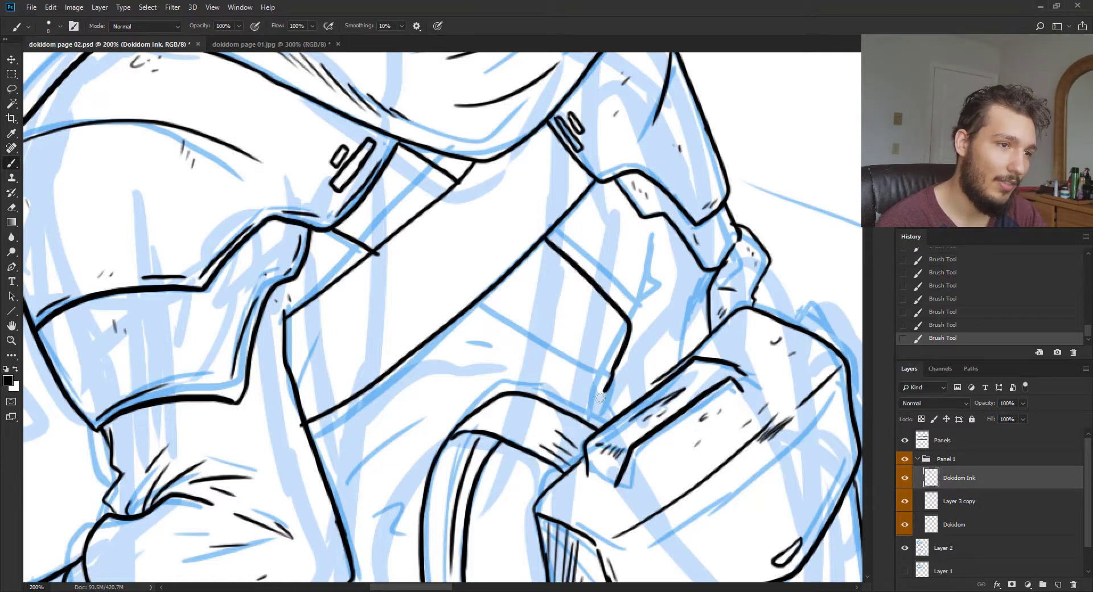
drag(475, 311, 598, 395)
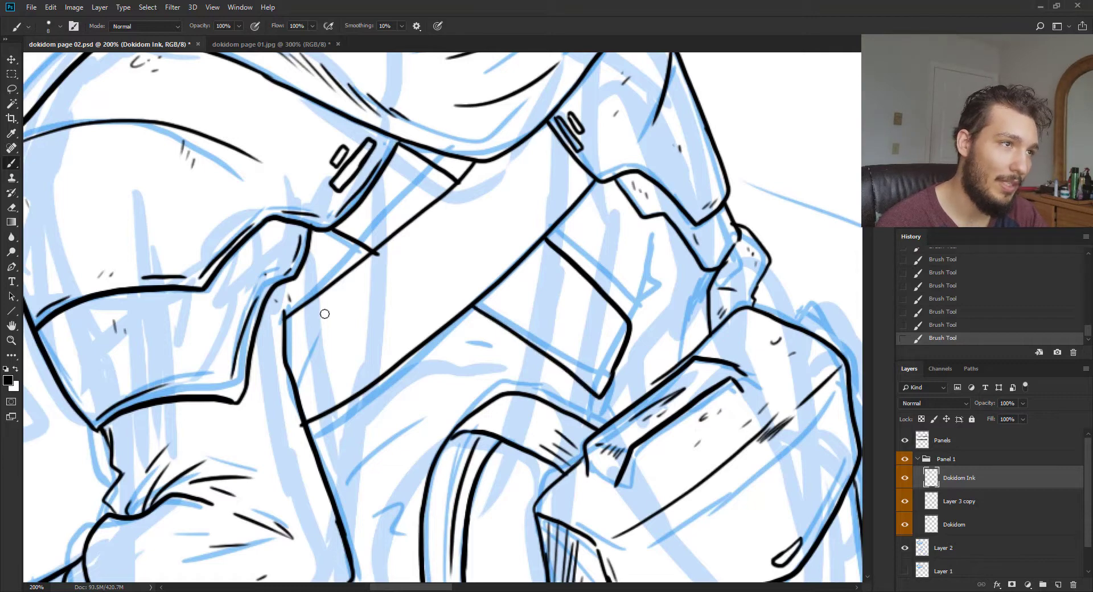
Hatch the diagonal strap's lower end and the area beside the armpit, and add small texture specks along the strap
mouse_move(300, 322)
mouse_down()
mouse_move(284, 354)
mouse_move(311, 419)
mouse_up()
mouse_move(333, 380)
mouse_down()
mouse_move(307, 387)
mouse_move(297, 405)
mouse_move(318, 415)
mouse_up()
drag(350, 369, 327, 413)
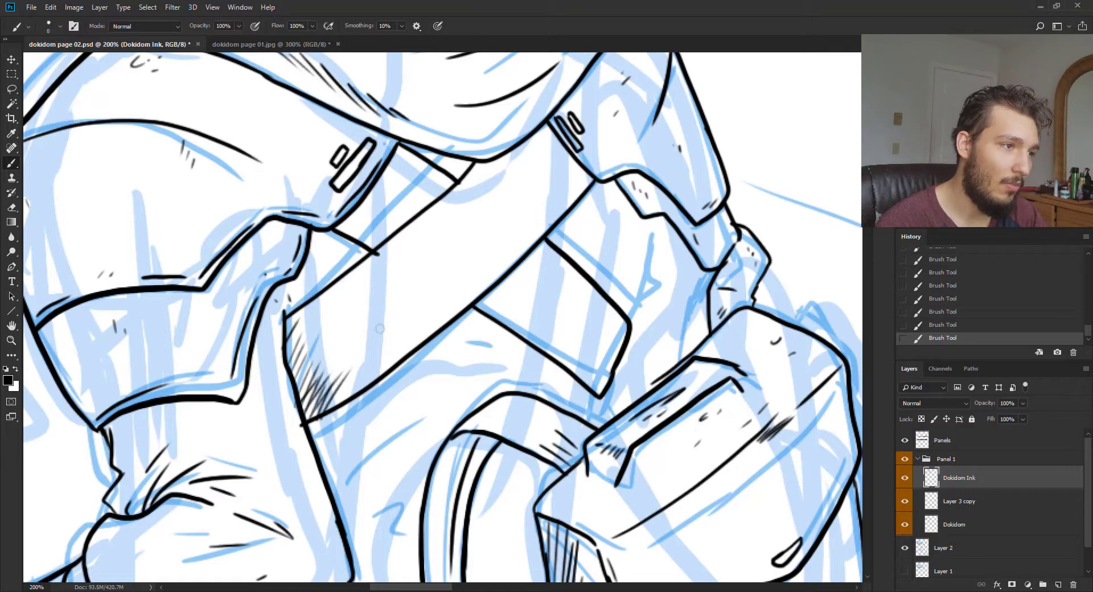
drag(550, 145, 548, 151)
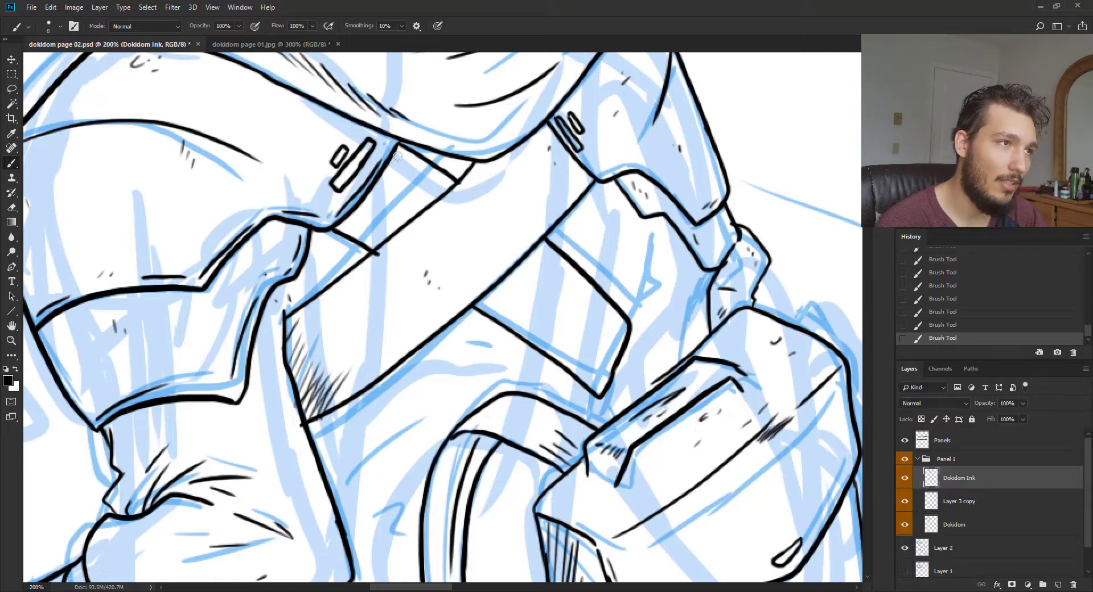
drag(397, 161, 394, 169)
drag(290, 302, 305, 270)
drag(296, 295, 311, 273)
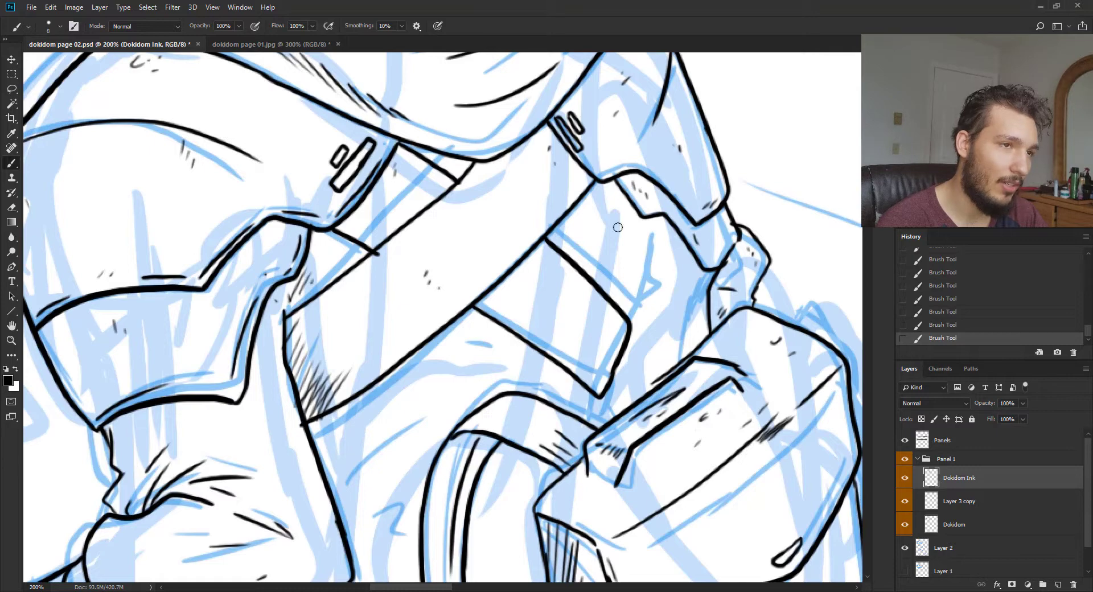
Ink the cloth edge and folds beside the far arm, and add crease lines on the back below the diagonal strap
mouse_move(653, 237)
mouse_down()
mouse_move(638, 319)
mouse_move(580, 298)
mouse_move(551, 270)
mouse_move(542, 294)
mouse_move(583, 337)
mouse_up()
drag(597, 209, 576, 225)
mouse_move(595, 245)
mouse_down()
mouse_move(575, 254)
mouse_move(595, 267)
mouse_up()
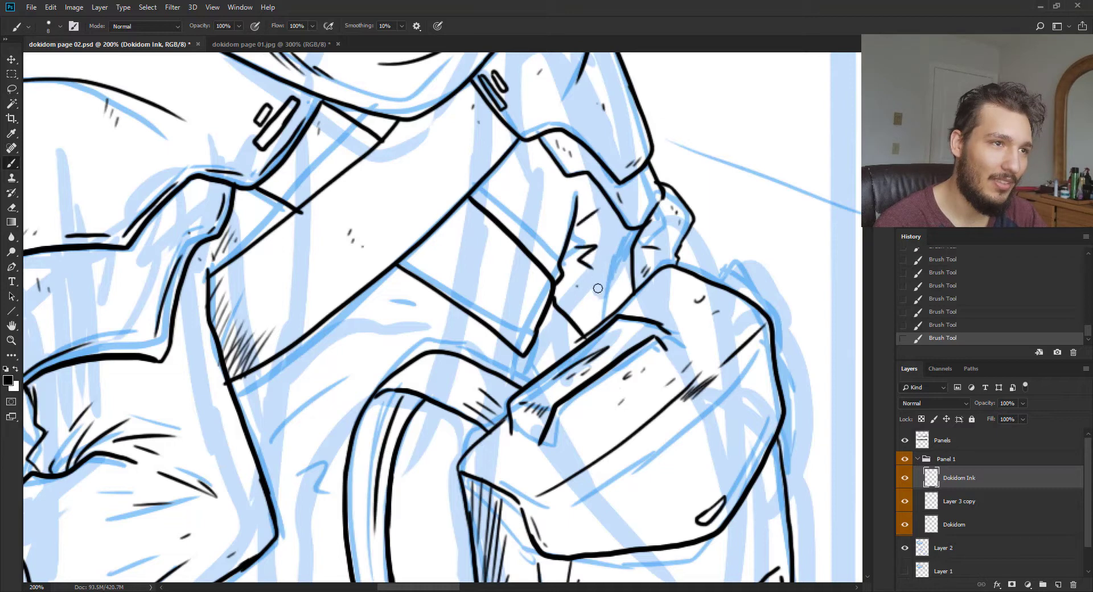
drag(332, 317, 389, 261)
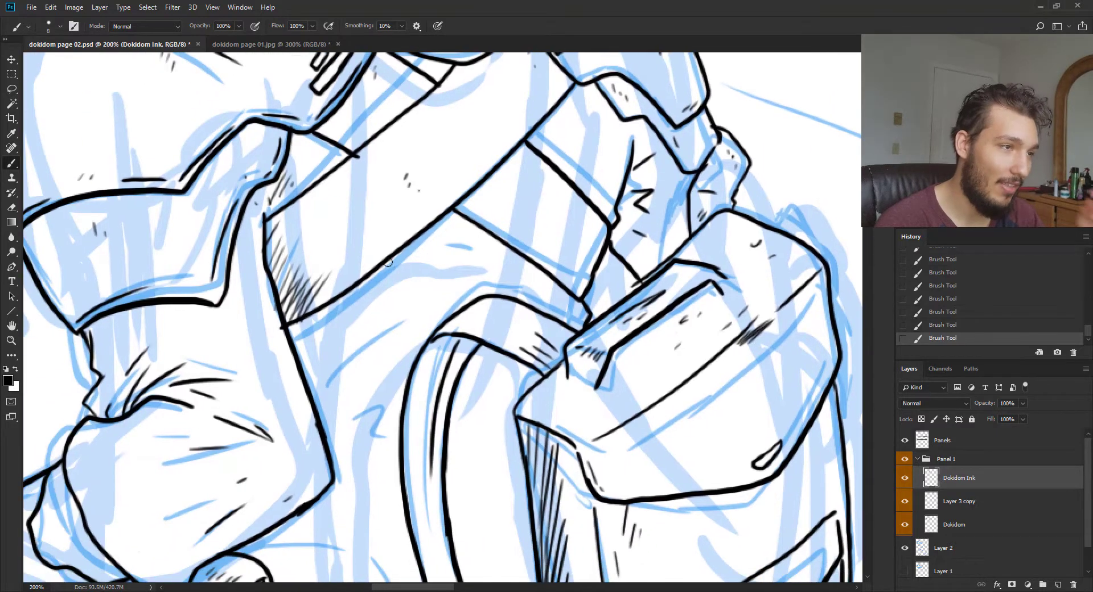
drag(365, 316, 435, 275)
drag(369, 345, 407, 336)
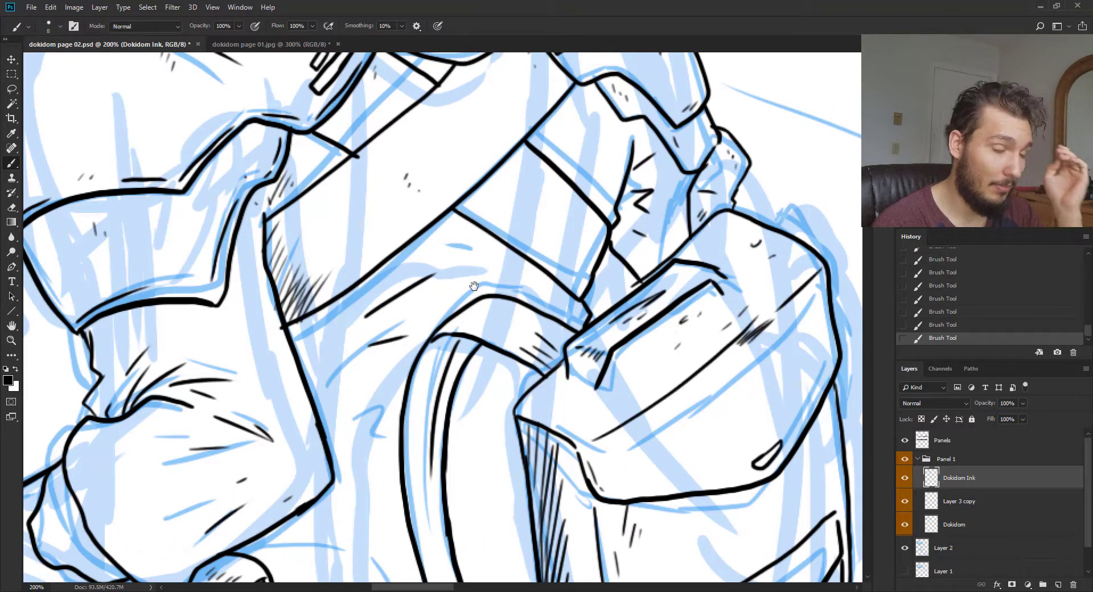
Ink the upper and lower edges of the belt from the hip pouch past the shoulder strap to the backpack
drag(474, 286, 526, 229)
drag(395, 321, 465, 152)
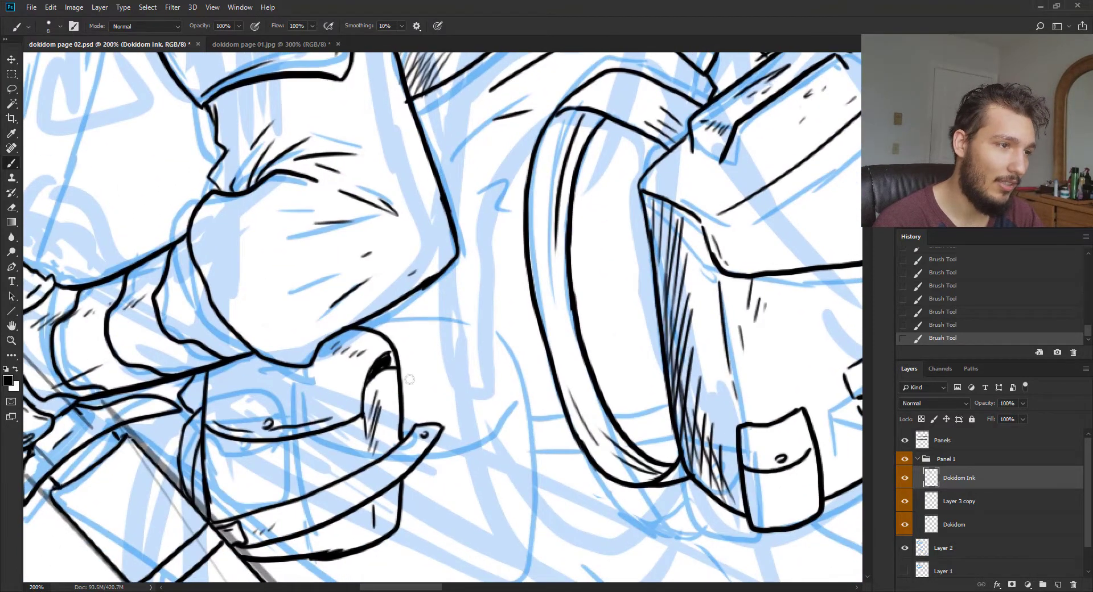
mouse_move(402, 403)
mouse_down()
mouse_move(496, 426)
mouse_move(669, 410)
mouse_up()
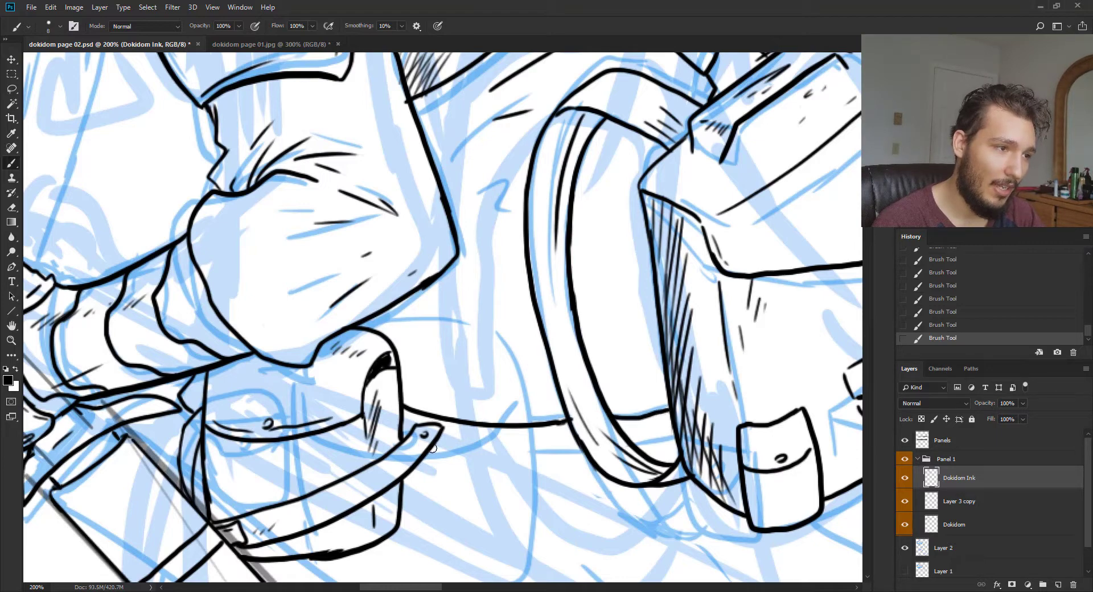
drag(433, 448, 583, 453)
key(ctrl+z)
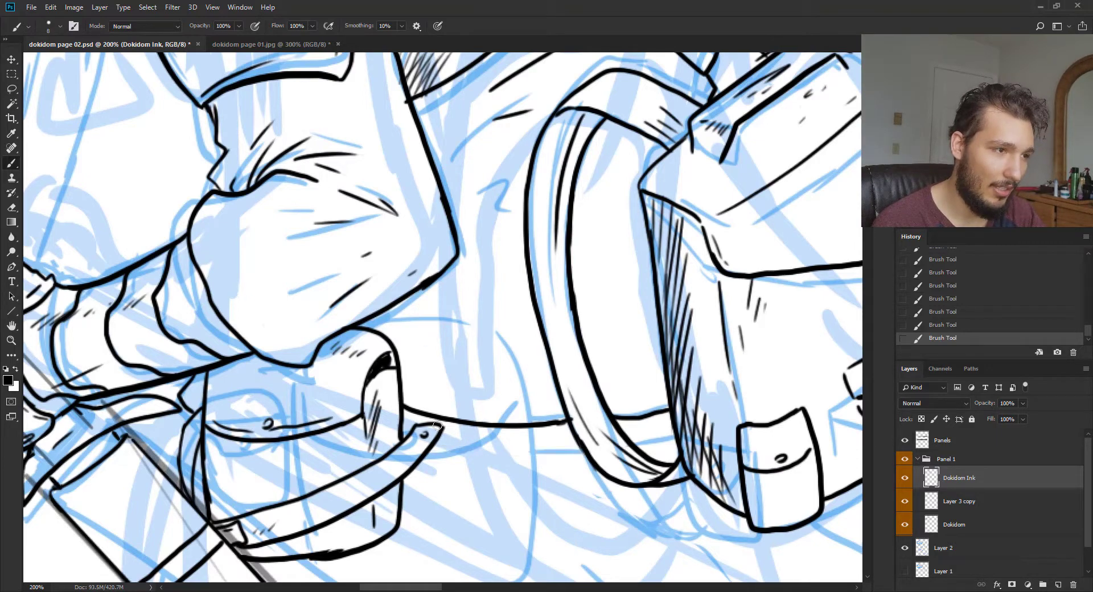
mouse_move(434, 451)
mouse_down()
mouse_move(583, 456)
mouse_move(672, 434)
mouse_up()
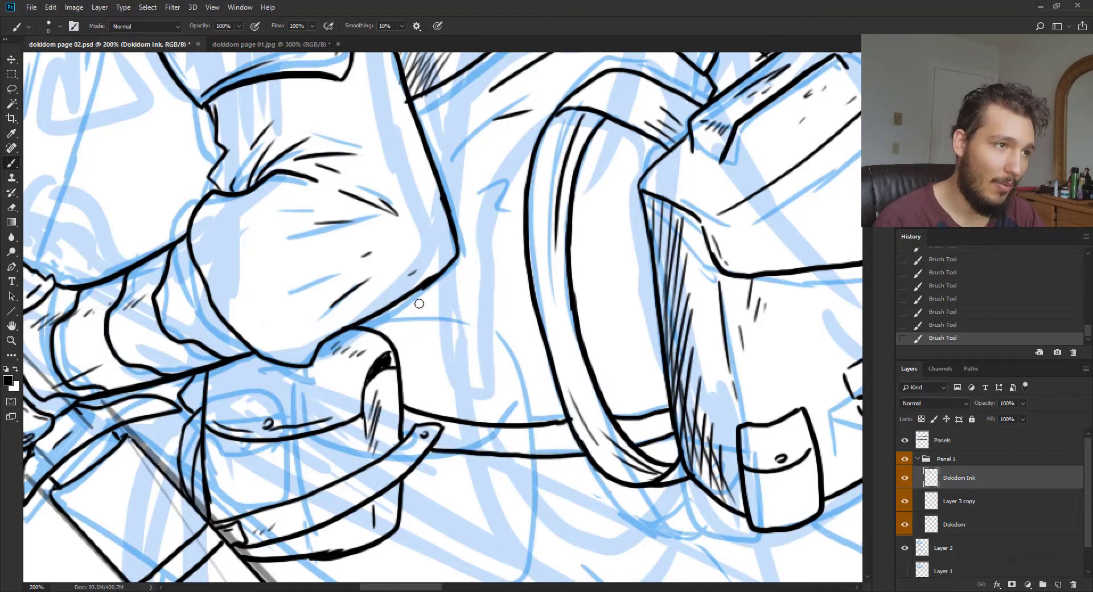
Ink short crease lines on the torso beside the elbow and inside the backpack strap's loop
key(ctrl+z)
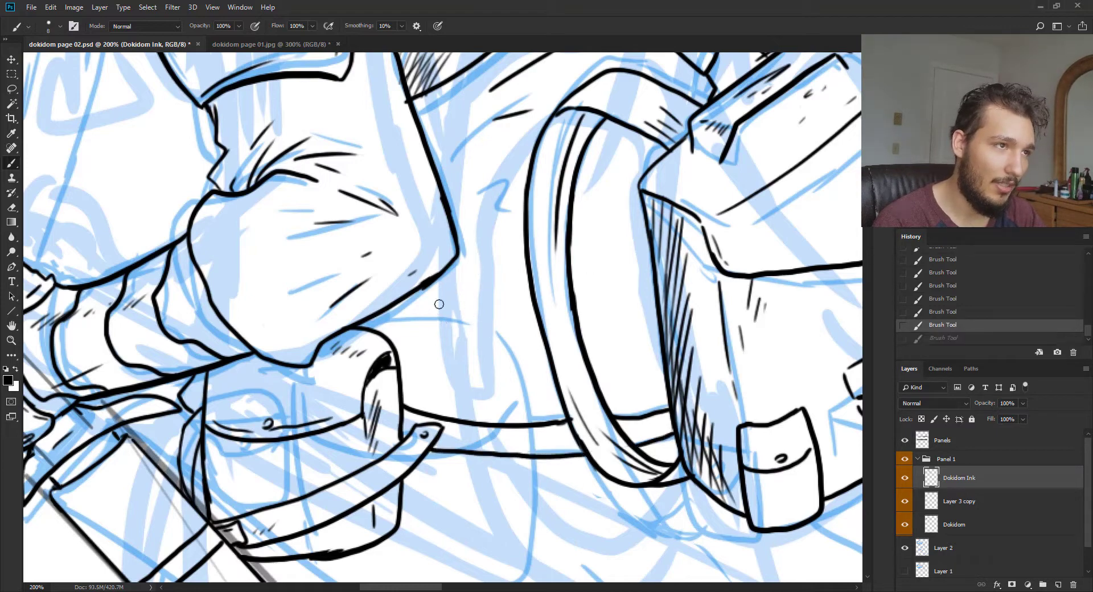
drag(419, 308, 482, 304)
mouse_move(599, 277)
mouse_down()
mouse_move(631, 255)
mouse_move(580, 260)
mouse_up()
Ink the small cloth edge between the far sleeve and the top corner of the backpack flap
key(ctrl+minus)
key(ctrl+minus)
drag(499, 266, 456, 278)
key(ctrl+plus)
drag(520, 137, 409, 235)
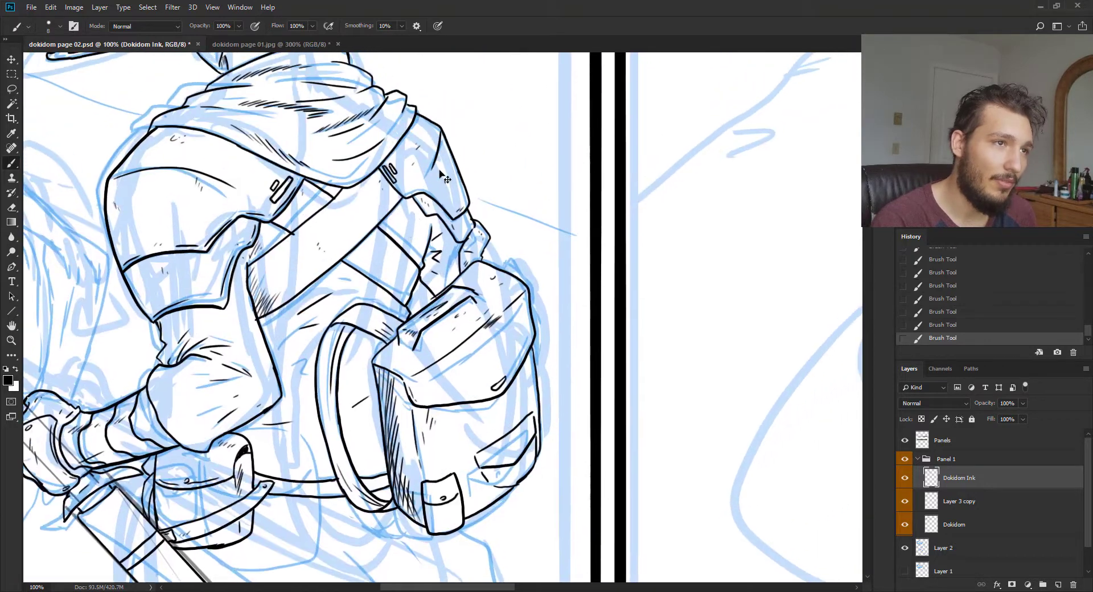
key(ctrl+plus)
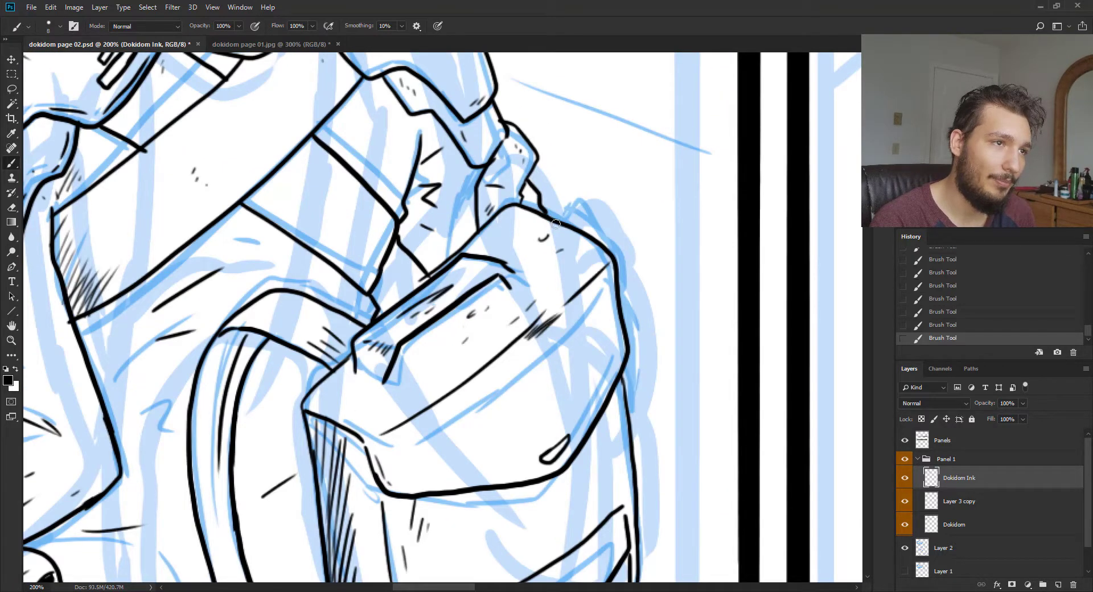
drag(556, 223, 544, 209)
Ink the outer contours of the lower garment on both sides, from the sword and backpack down to the panel border
key(ctrl+minus)
drag(157, 484, 273, 265)
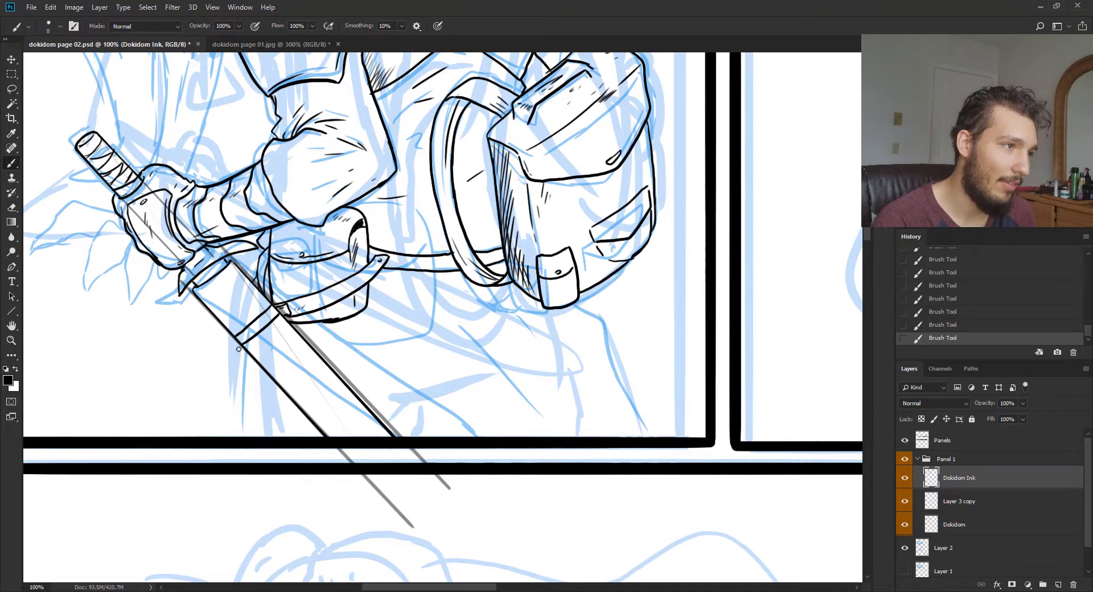
drag(240, 348, 232, 400)
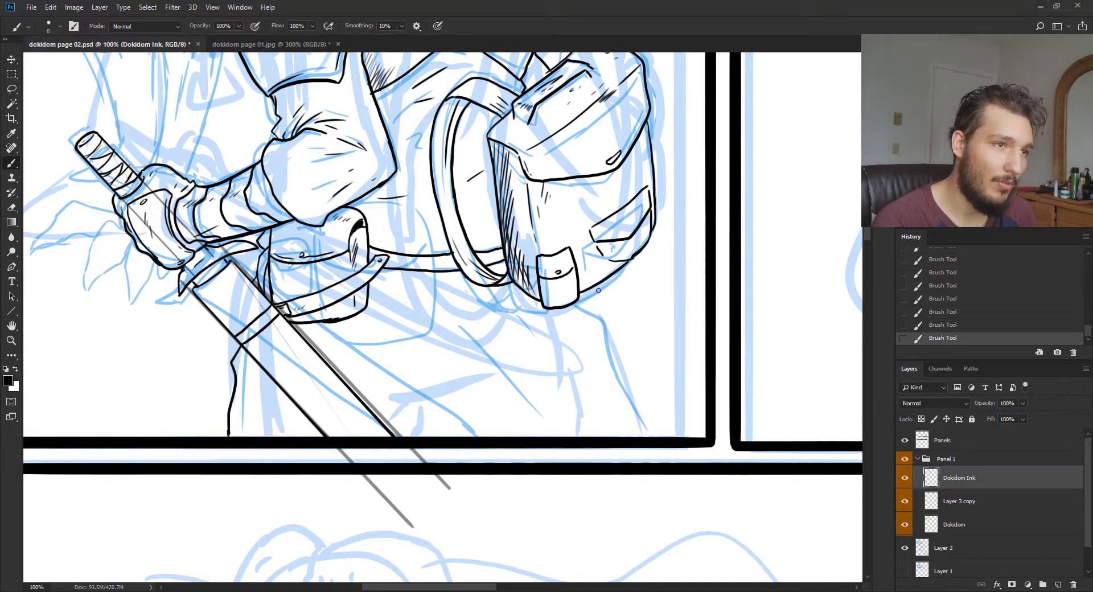
drag(608, 318, 653, 435)
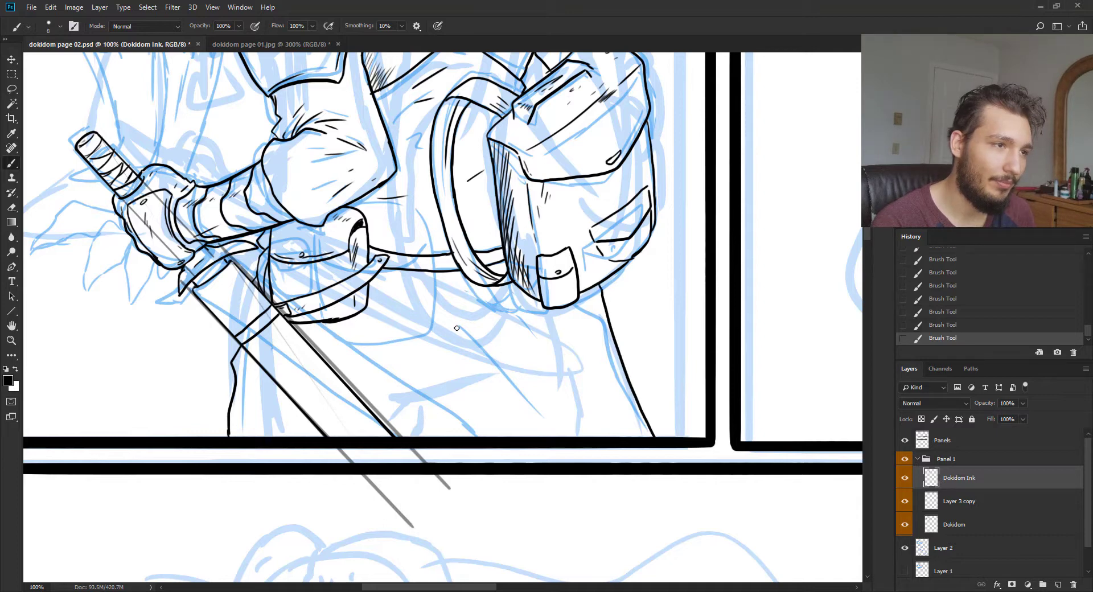
Add fold lines to the lower garment below the belt, beside the sword blade and under the backpack
drag(388, 276, 417, 320)
drag(435, 281, 443, 289)
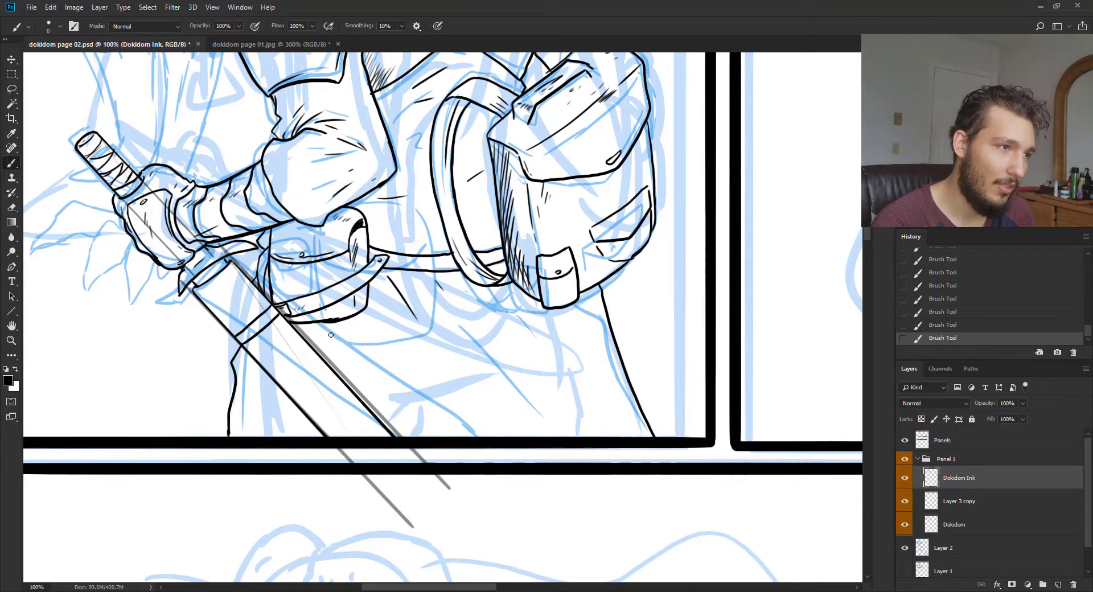
drag(330, 335, 427, 412)
drag(571, 336, 569, 404)
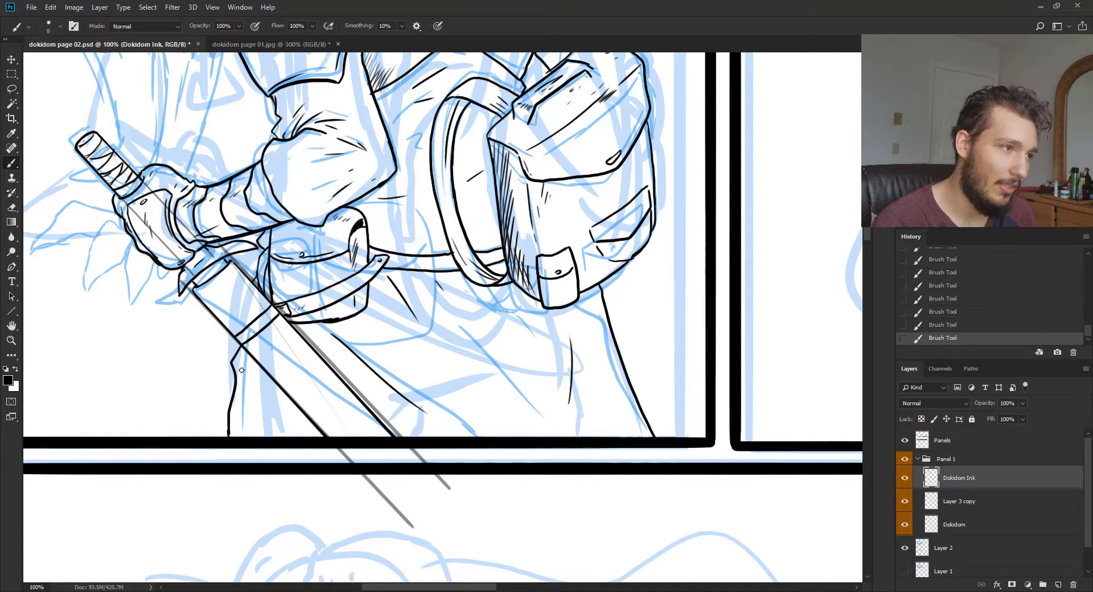
drag(242, 373, 261, 402)
drag(266, 390, 295, 429)
Lower the Panels layer's opacity to 61%
drag(403, 339, 516, 371)
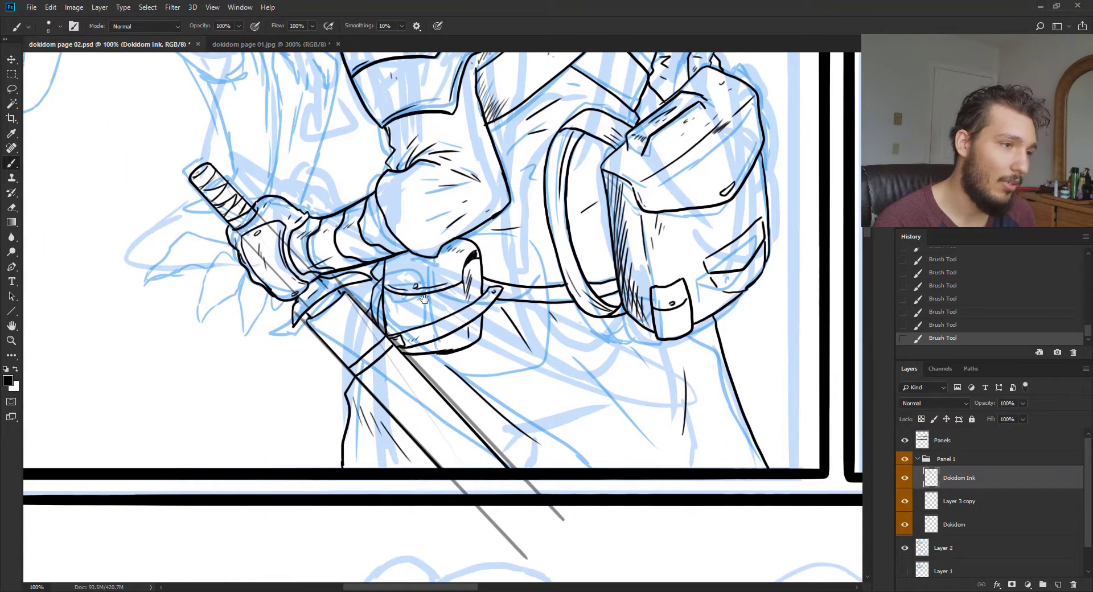
drag(424, 298, 427, 255)
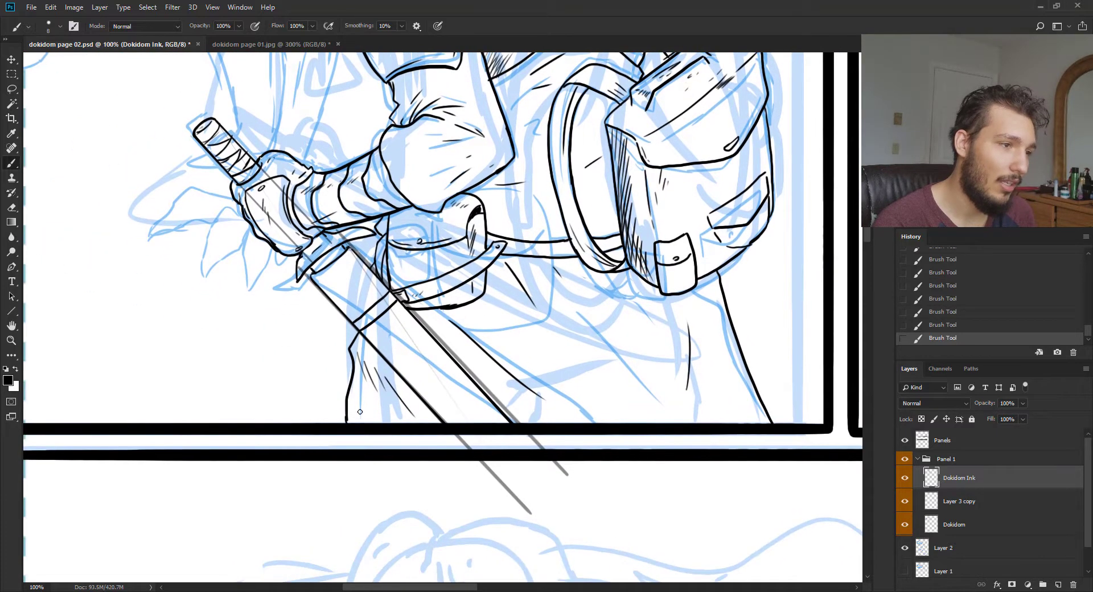
click(945, 439)
click(1023, 403)
click(1002, 416)
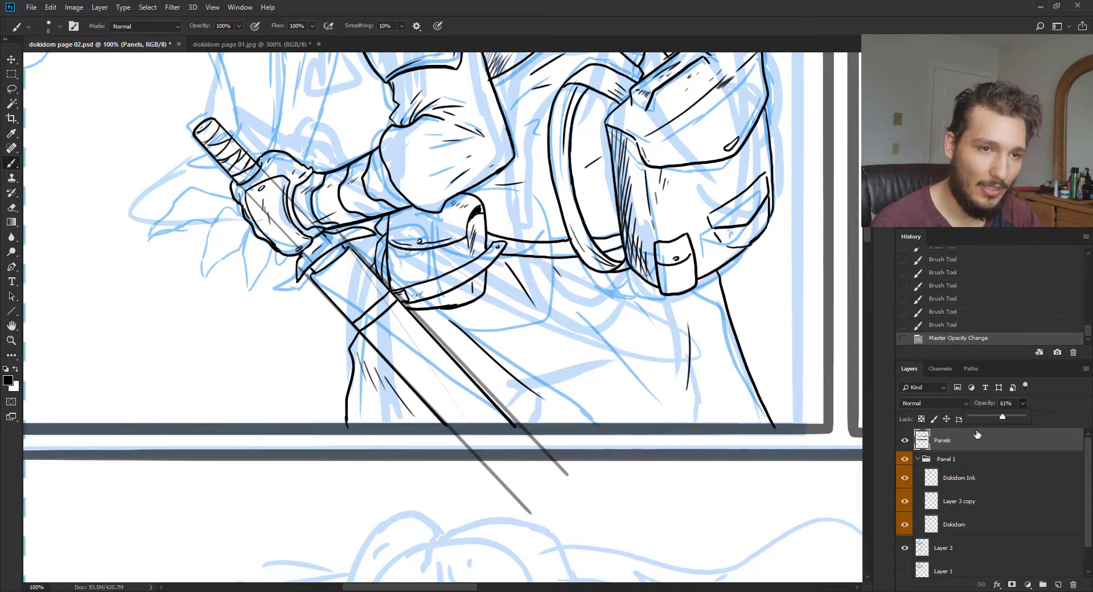
Close the garment's bottom outline on the Dokidom Ink layer with a straight line along the panel border
click(958, 480)
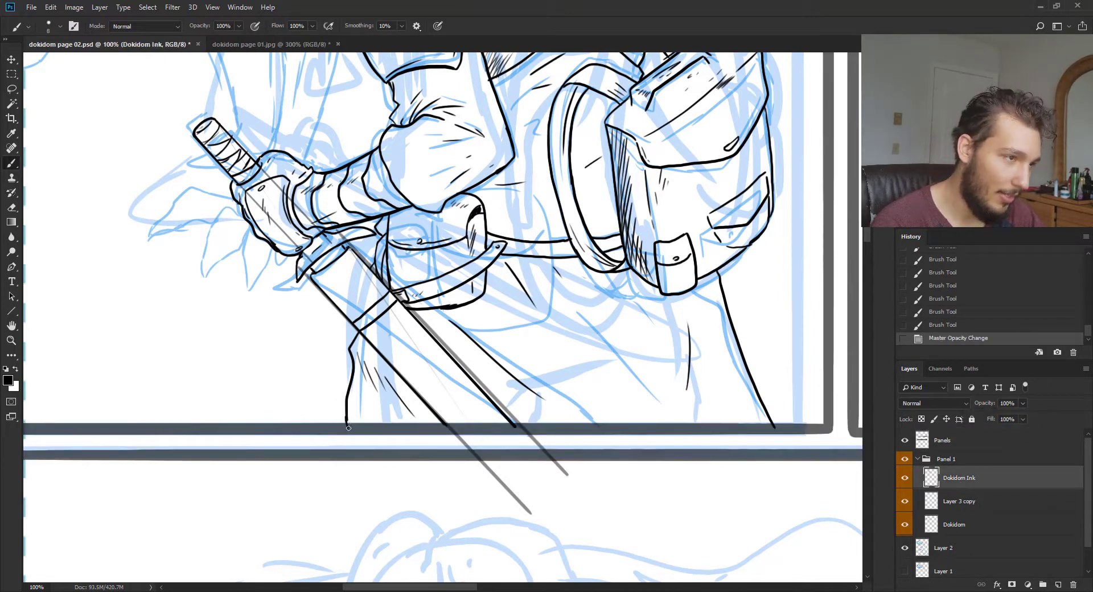
drag(348, 430, 777, 429)
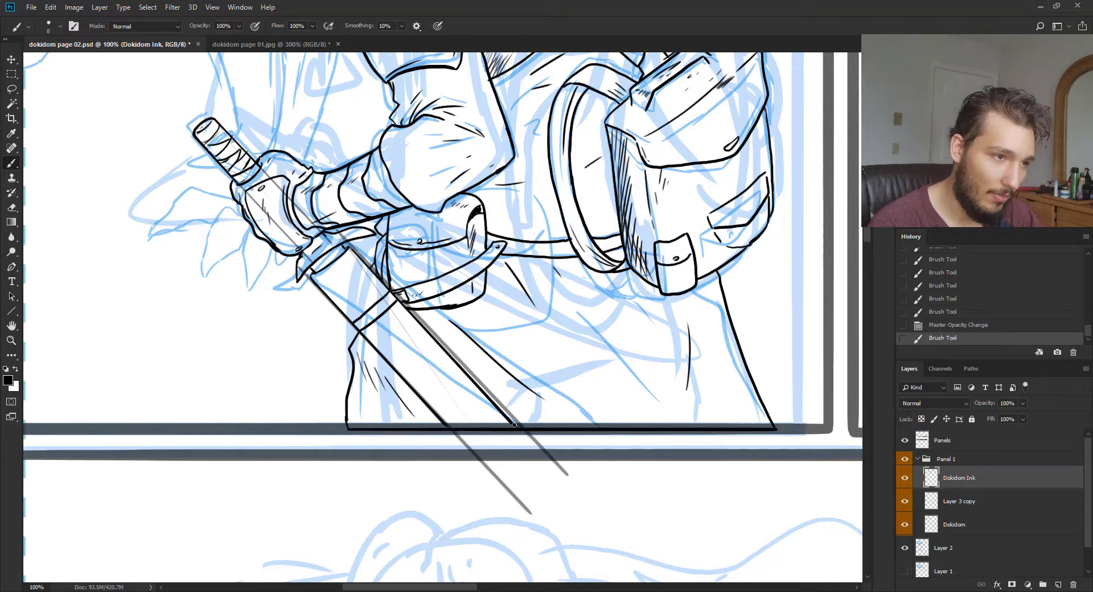
click(348, 431)
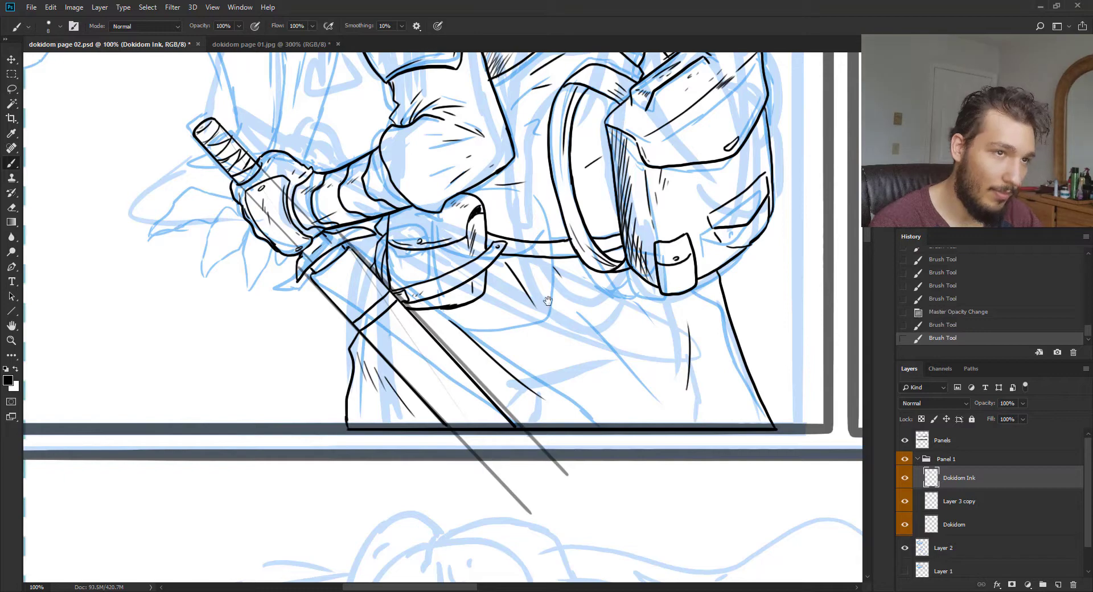
mouse_move(593, 139)
mouse_down()
mouse_move(537, 277)
mouse_move(519, 372)
mouse_up()
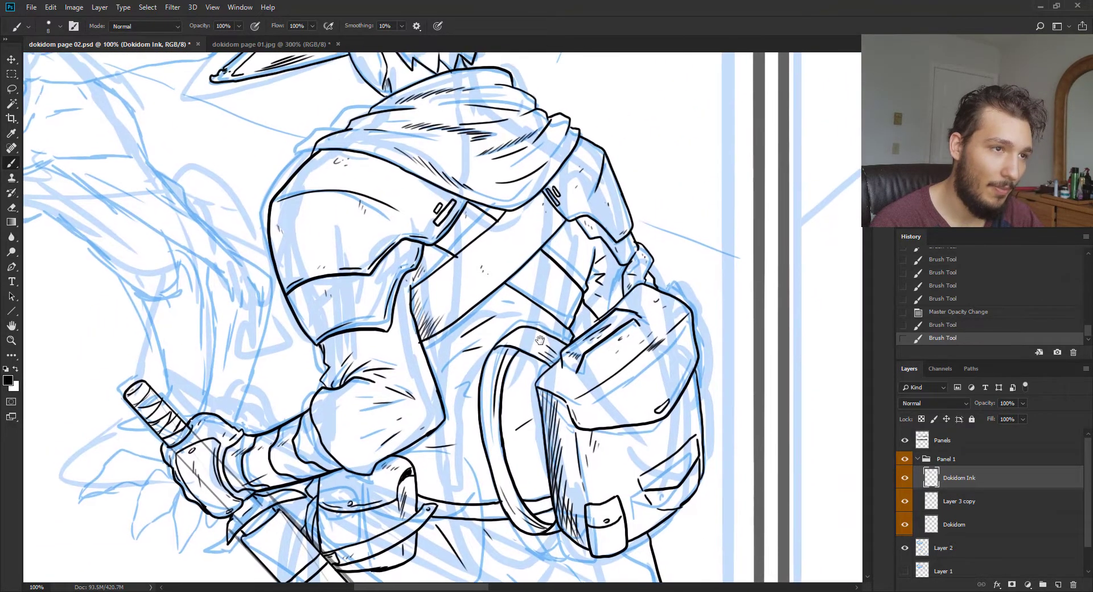
mouse_move(599, 320)
mouse_down()
mouse_move(595, 307)
mouse_move(579, 399)
mouse_up()
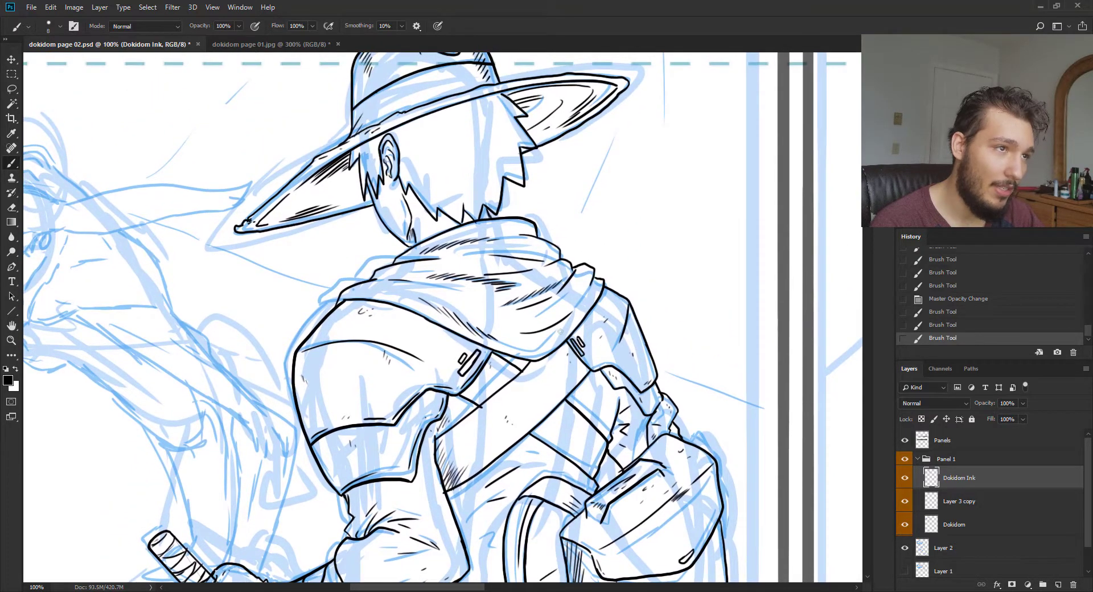
drag(558, 329, 562, 426)
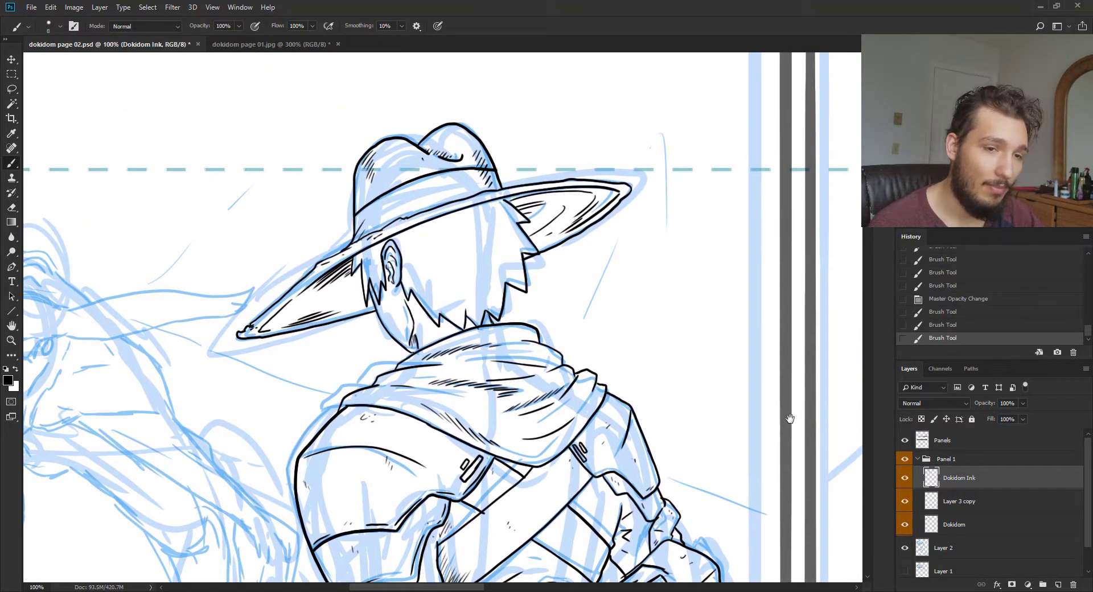
Restore the Panels layer's opacity to 100%
drag(789, 418, 781, 375)
click(947, 442)
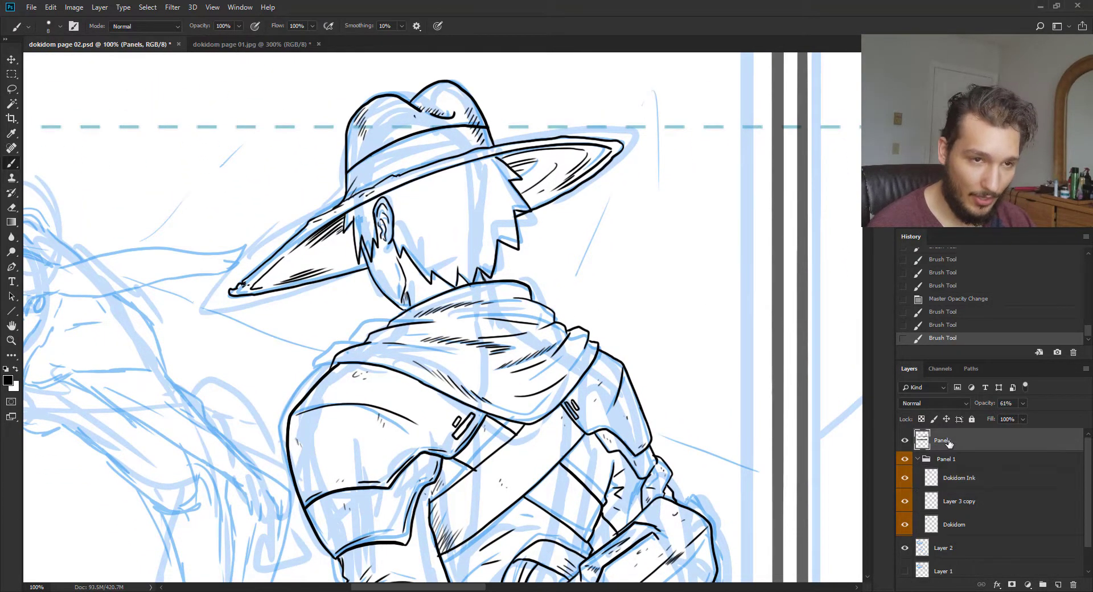
click(1023, 403)
drag(1025, 417, 1067, 420)
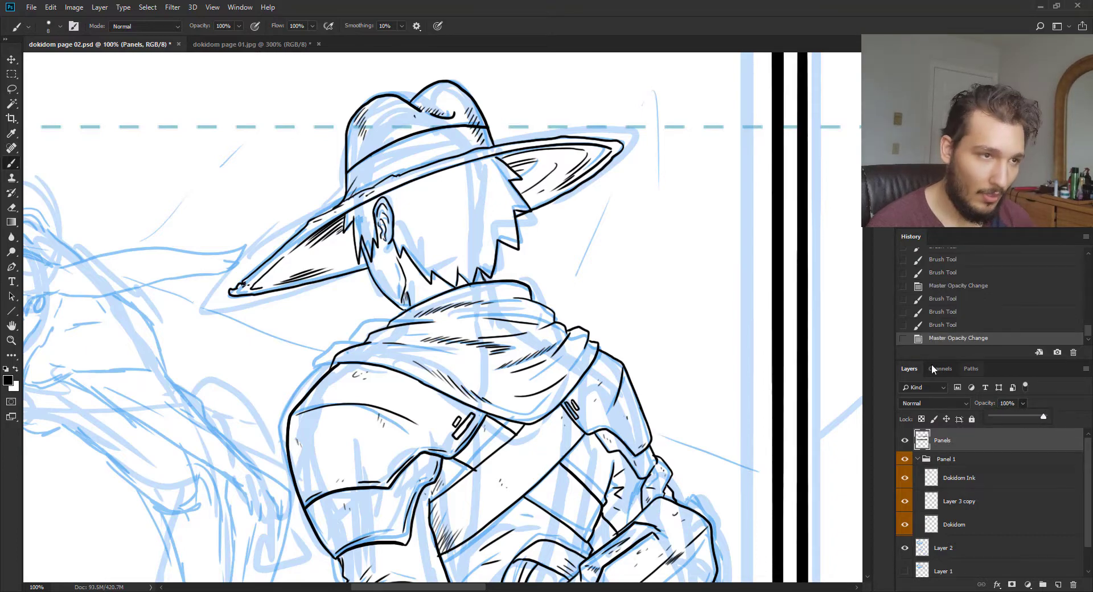
Hide the blue sketch layers Layer 3 copy, Dokidom and Layer 2 so that only the inks and panel borders show
key(ctrl+minus)
key(ctrl+minus)
drag(572, 364, 571, 244)
drag(503, 367, 550, 340)
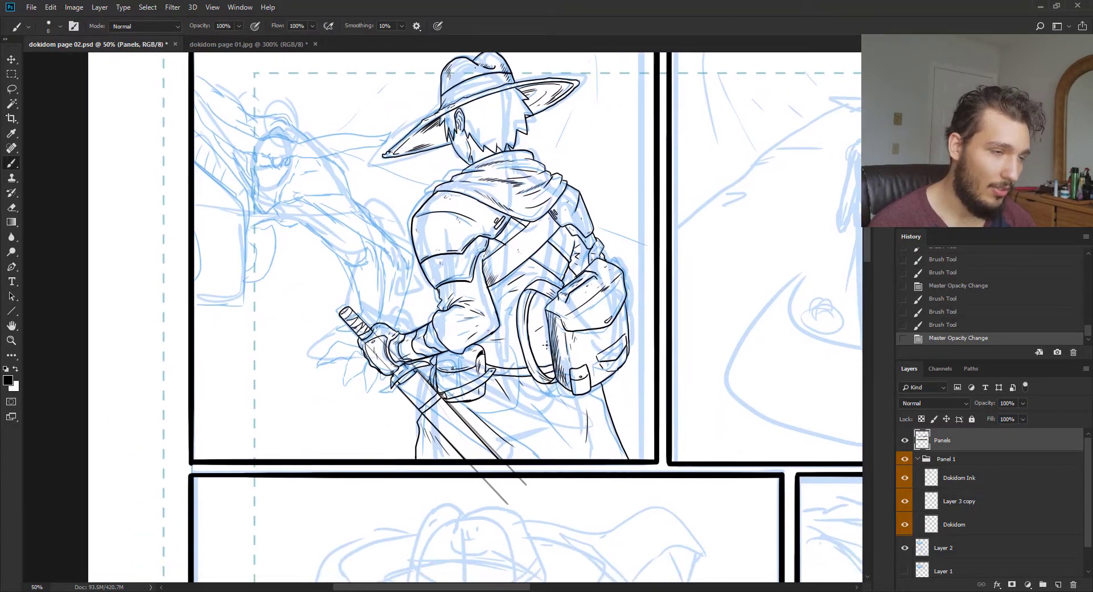
key(ctrl+plus)
drag(486, 377, 507, 402)
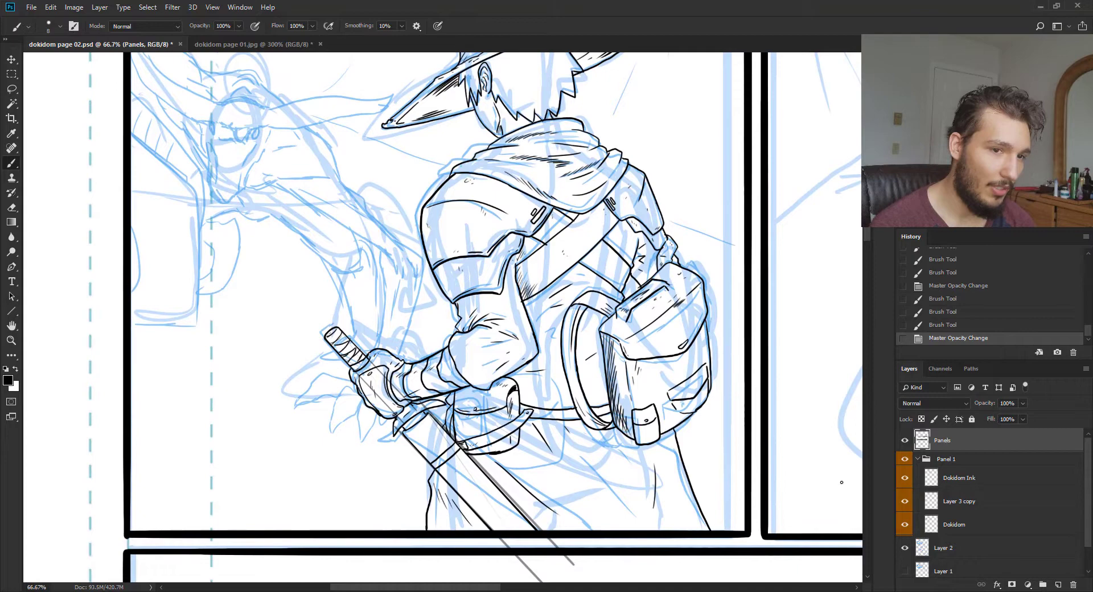
click(905, 524)
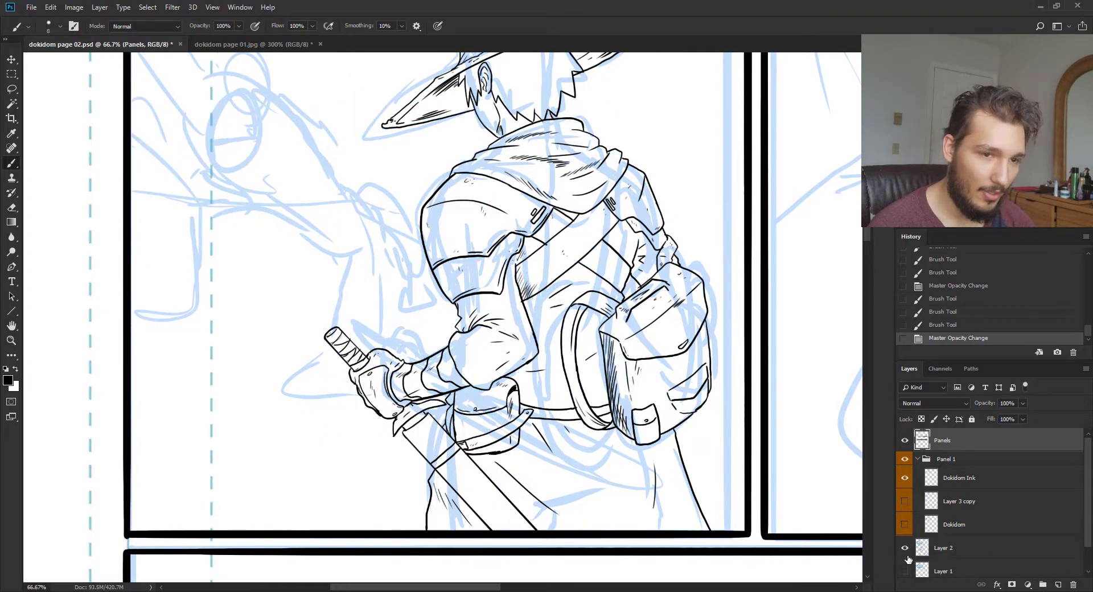
click(905, 548)
key(ctrl+minus)
drag(765, 473, 745, 493)
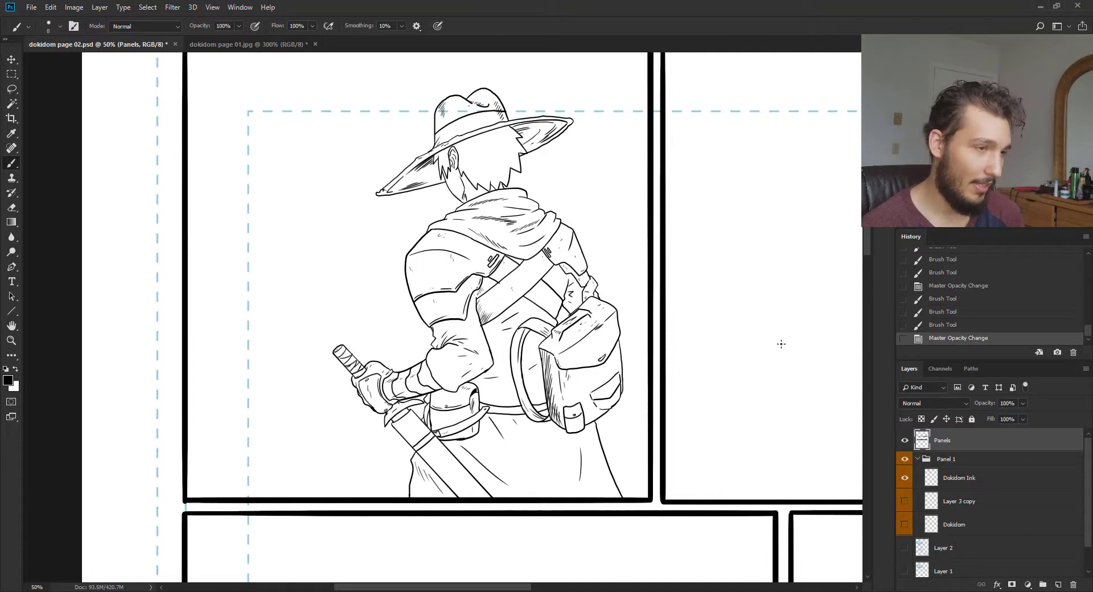
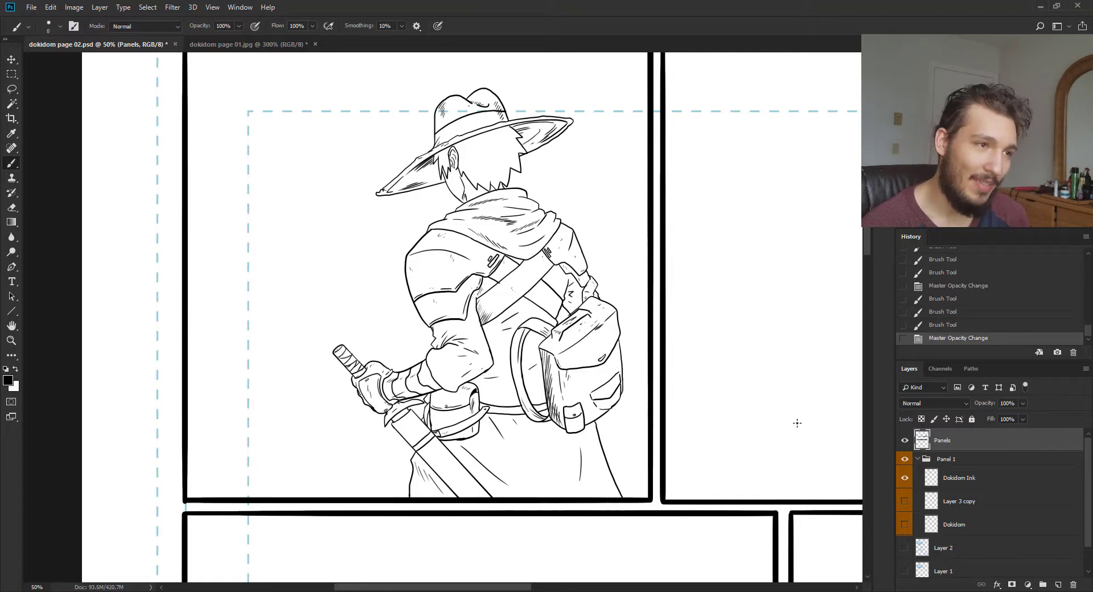
Make a freehand selection around the backpack and its shoulder strap, refining the edge along the top of the pack
key(ctrl+plus)
drag(766, 478, 693, 480)
key(ctrl+plus)
drag(569, 362, 453, 316)
key(l)
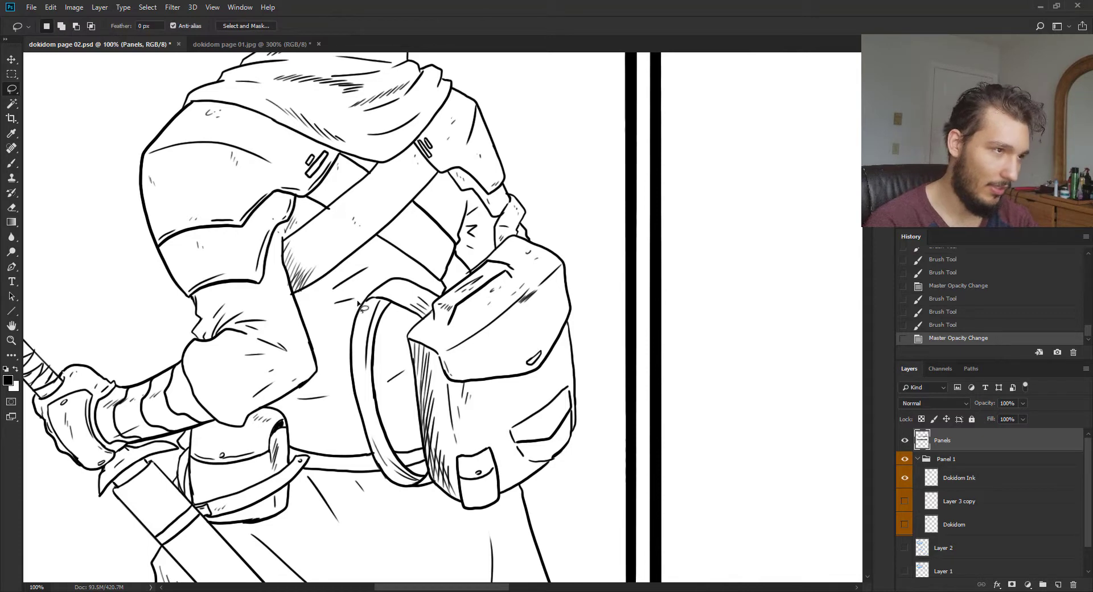
mouse_move(359, 305)
mouse_down()
mouse_move(377, 283)
mouse_move(411, 282)
mouse_up()
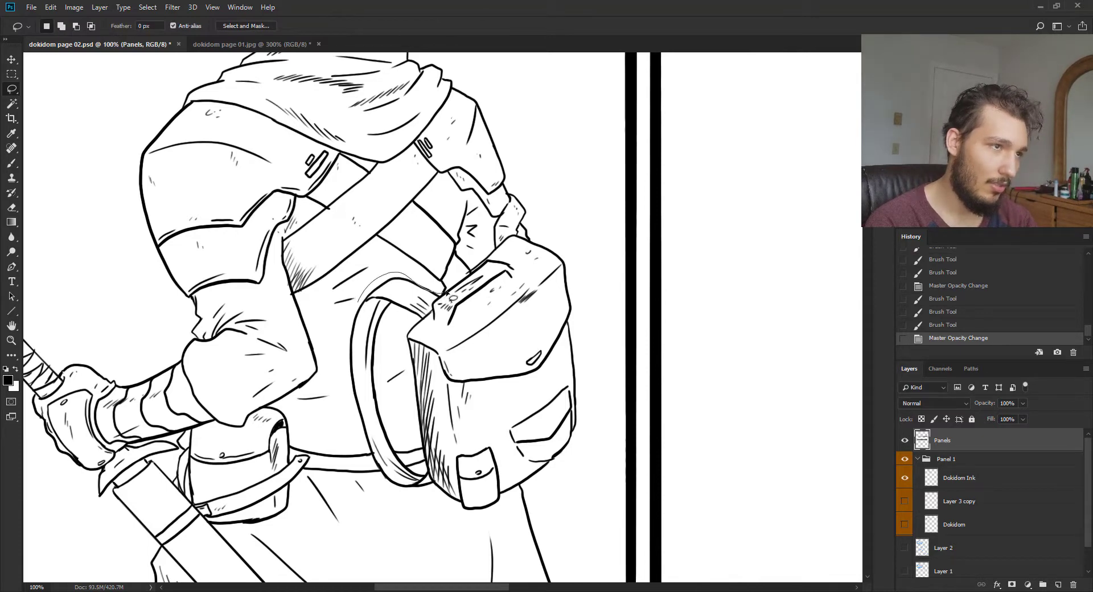
mouse_move(487, 261)
mouse_down()
mouse_move(505, 242)
mouse_move(566, 263)
mouse_move(607, 356)
mouse_move(578, 481)
mouse_move(527, 485)
mouse_move(435, 521)
mouse_move(384, 487)
mouse_move(350, 405)
mouse_move(367, 292)
mouse_up()
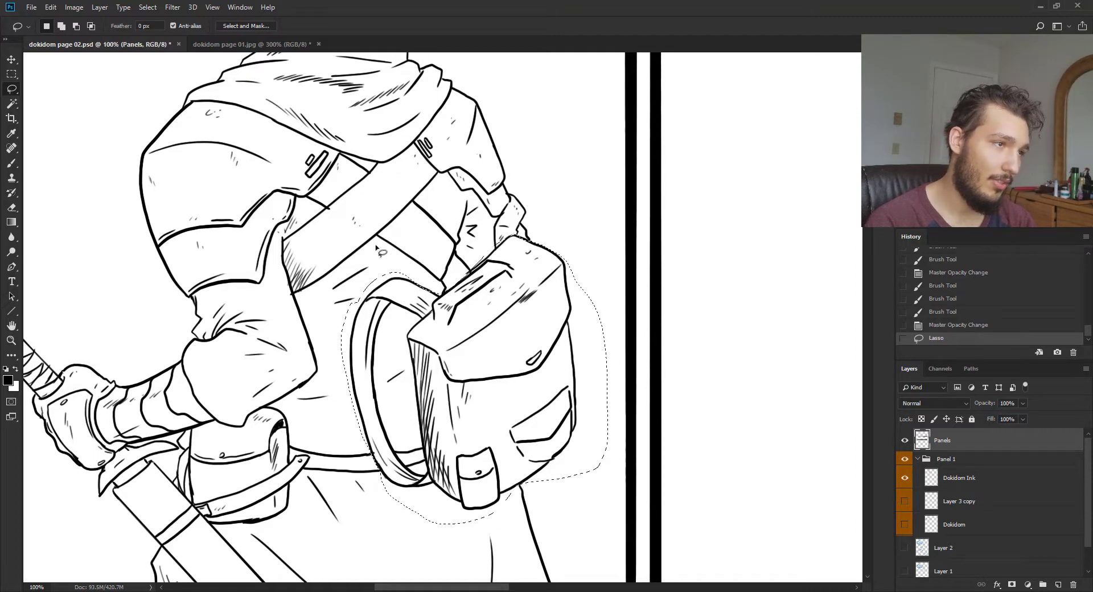
key(shift)
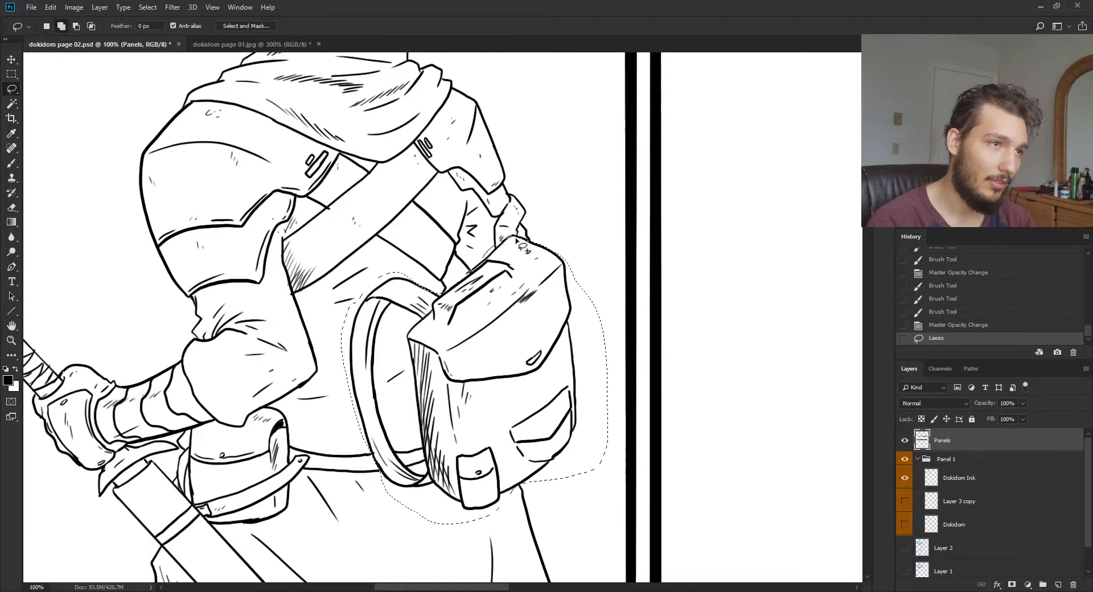
drag(548, 253, 483, 239)
key(alt)
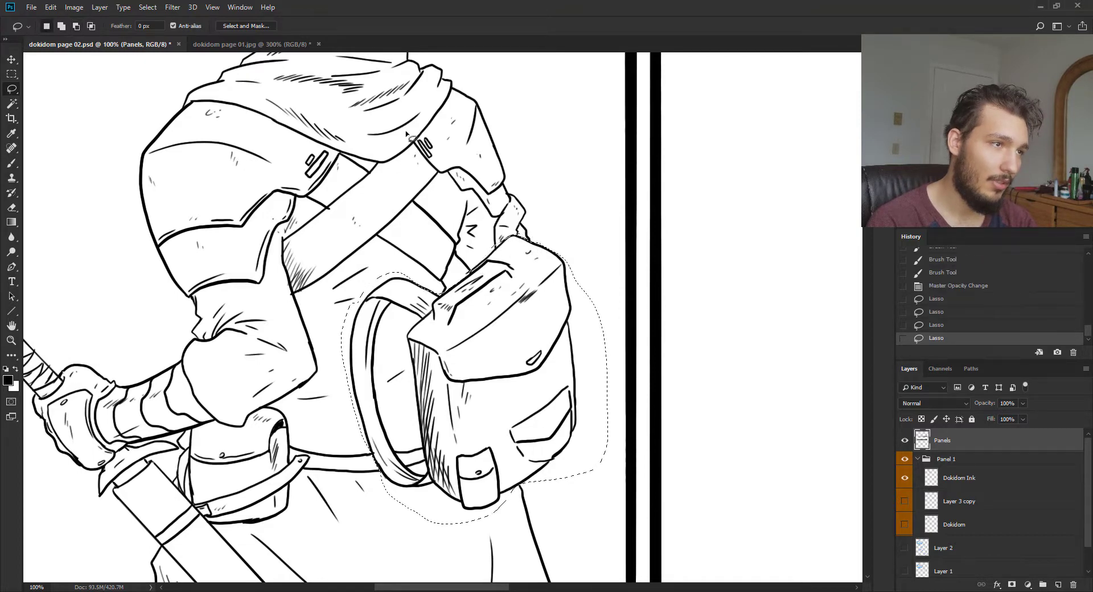
key(m)
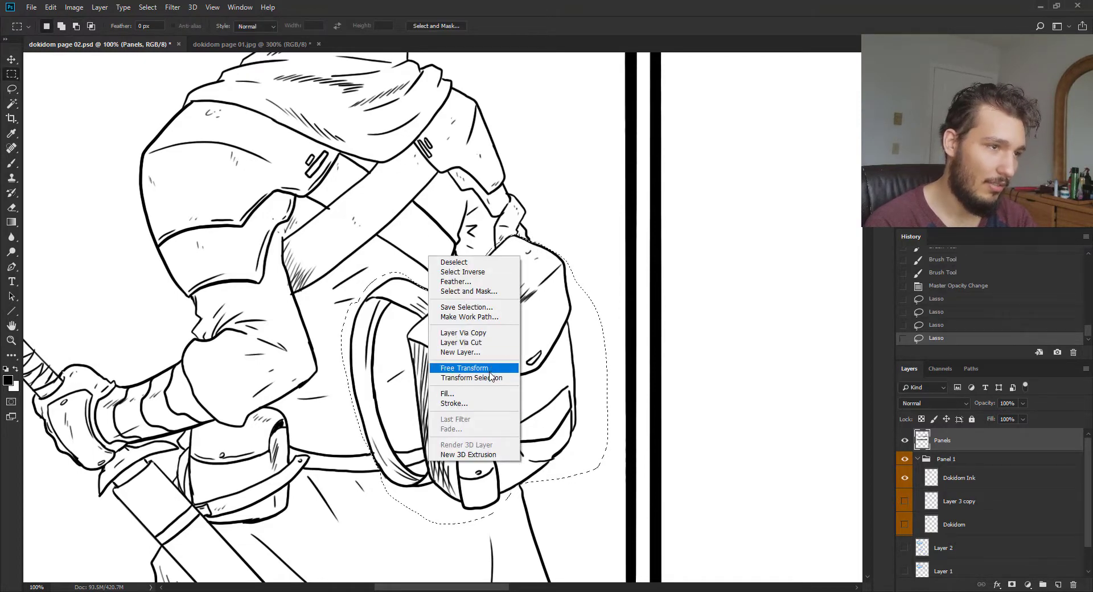
click(464, 369)
click(534, 225)
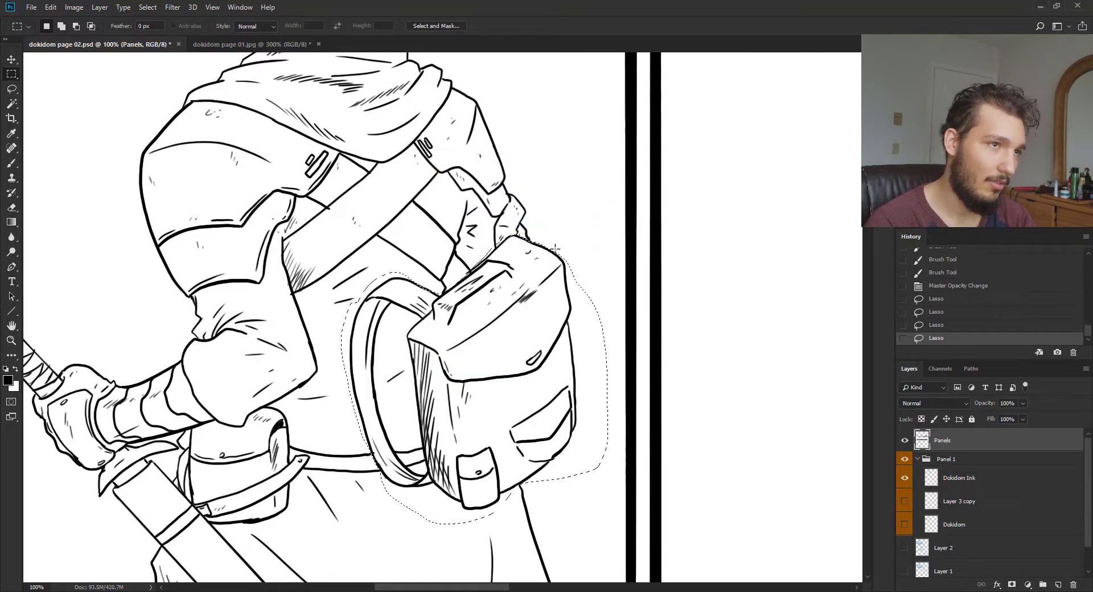
Enlarge the selected backpack on the Dokidom Ink layer to about 116%, shift it slightly lower, and deselect it
click(963, 484)
right_click(461, 355)
click(524, 466)
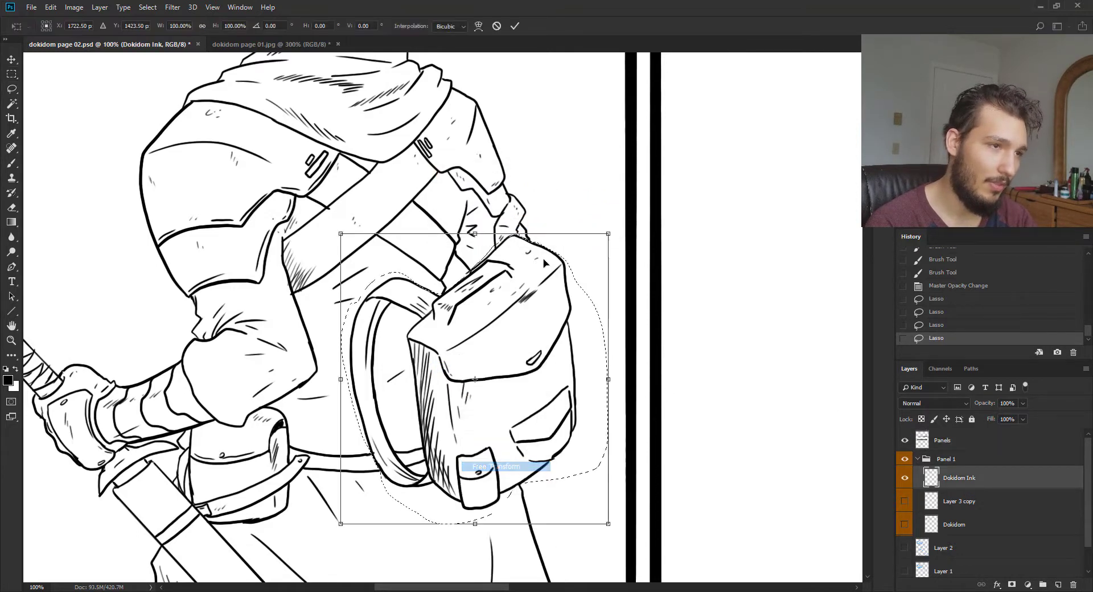
drag(616, 225, 647, 192)
drag(583, 290, 566, 317)
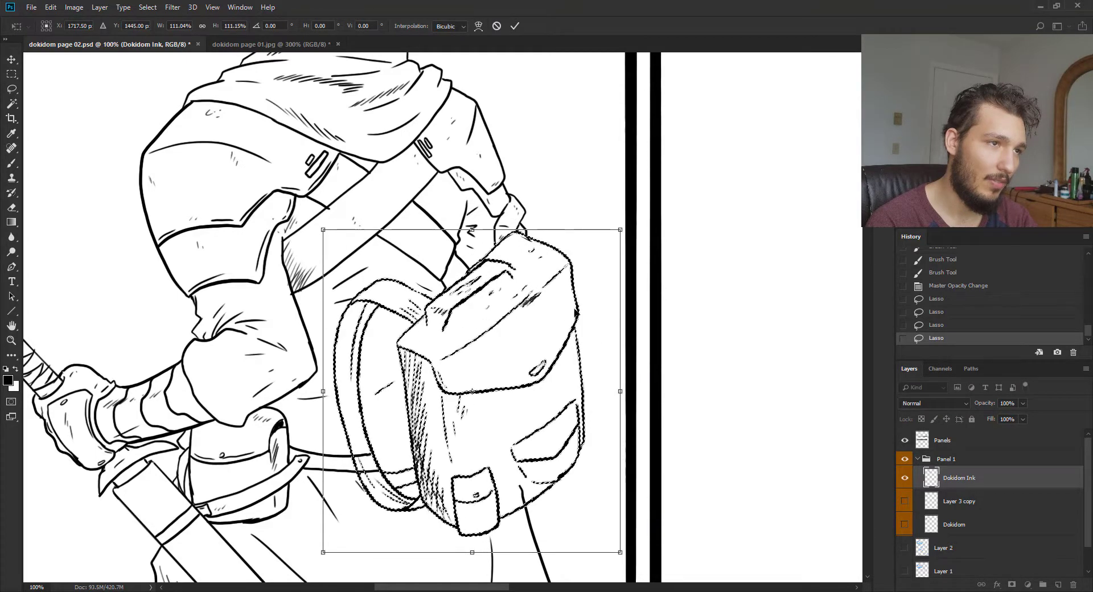
drag(620, 231, 634, 215)
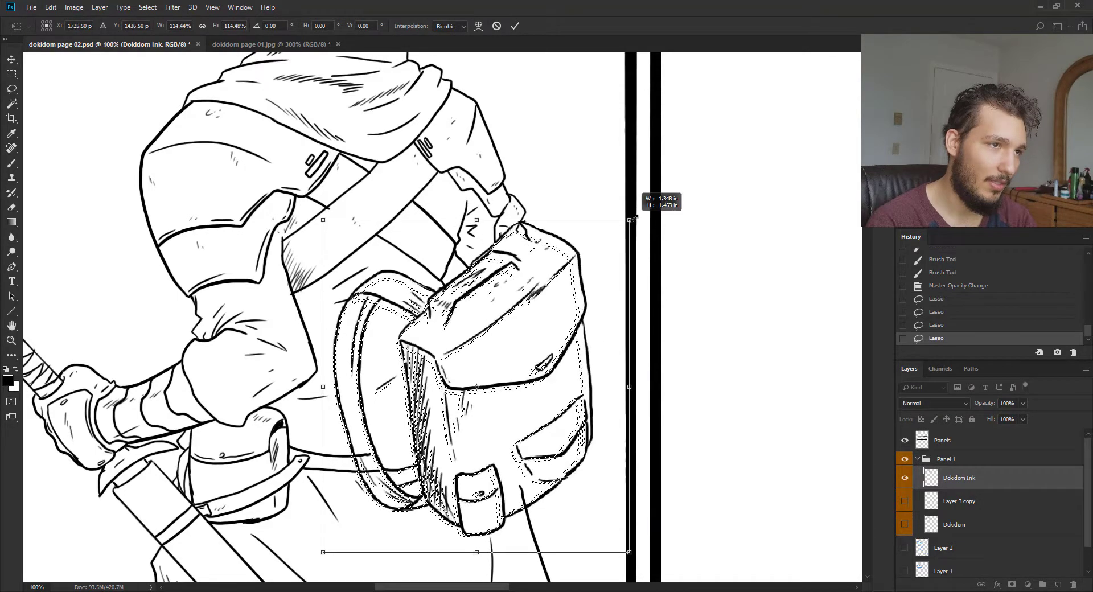
drag(603, 279, 594, 296)
key(Return)
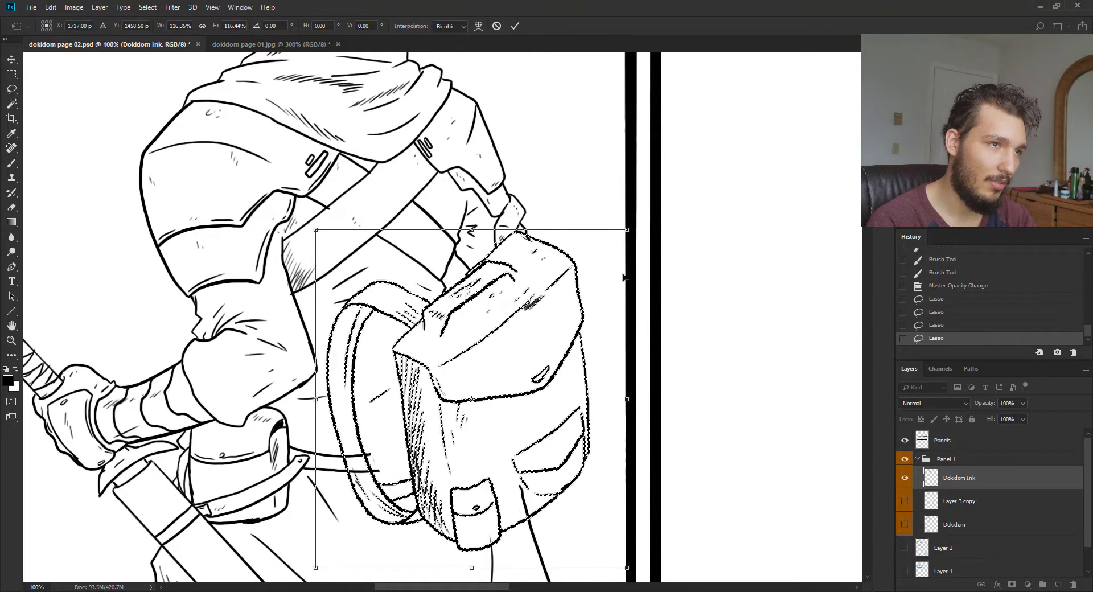
key(m)
key(ctrl+d)
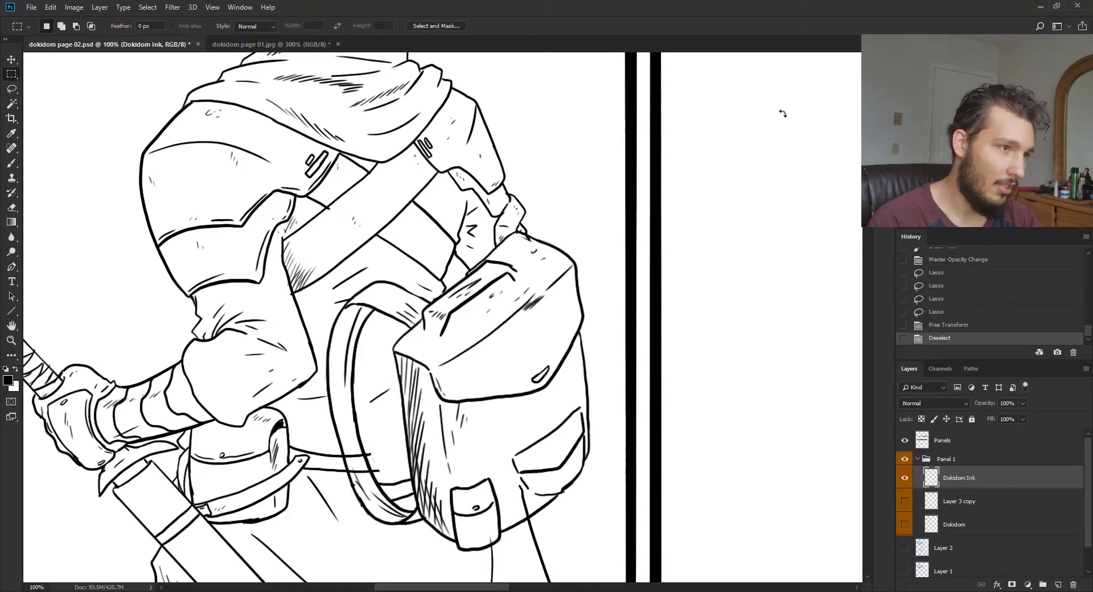
Ink the monster's brow line and both eyes over the sketch on the monster INK layer
scroll(393, 294, down, 3)
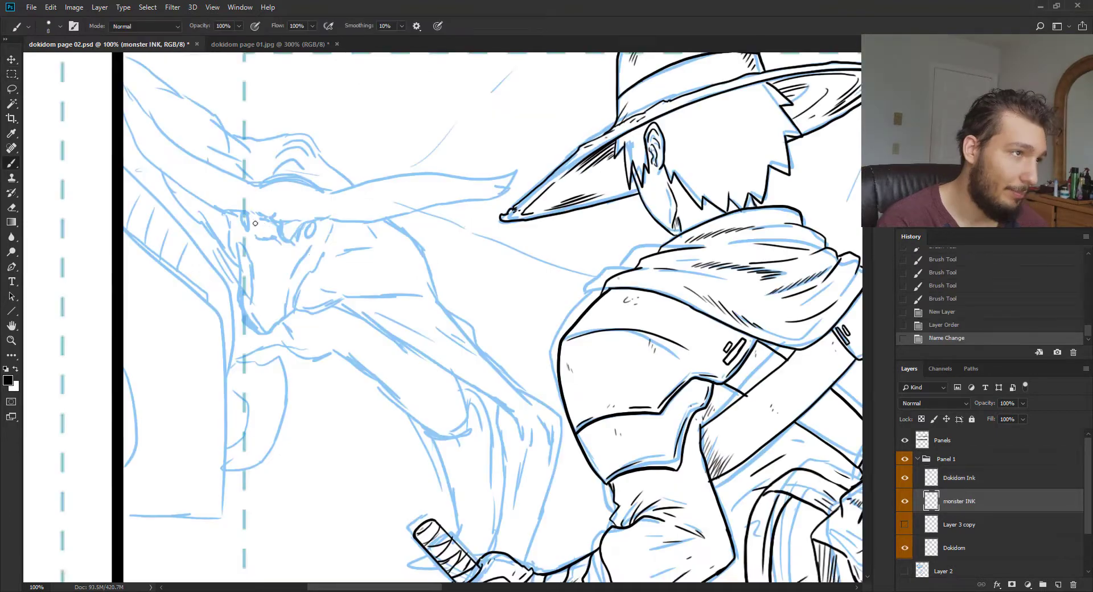
scroll(255, 223, up, 2)
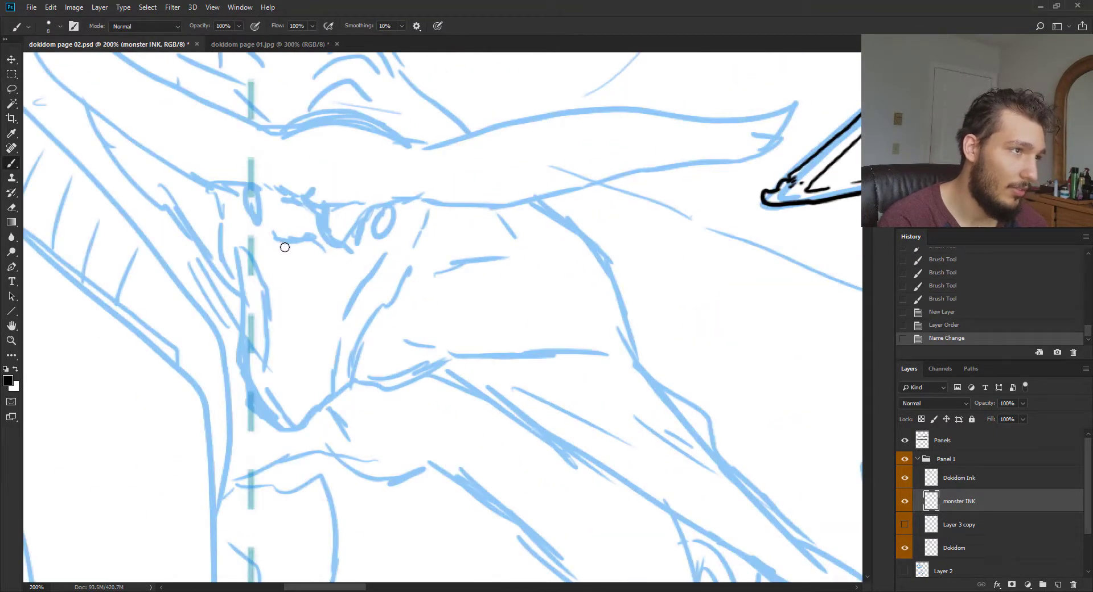
mouse_move(284, 247)
mouse_down()
mouse_move(310, 234)
mouse_move(325, 243)
mouse_up()
mouse_move(319, 239)
mouse_down()
mouse_move(342, 250)
mouse_move(419, 197)
mouse_up()
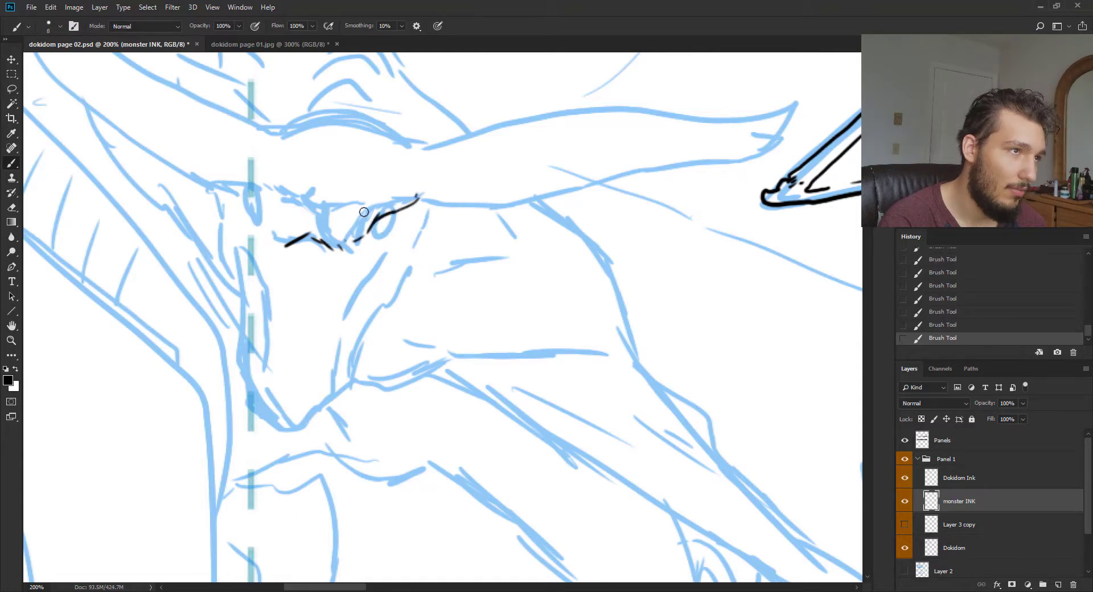
drag(385, 223, 383, 244)
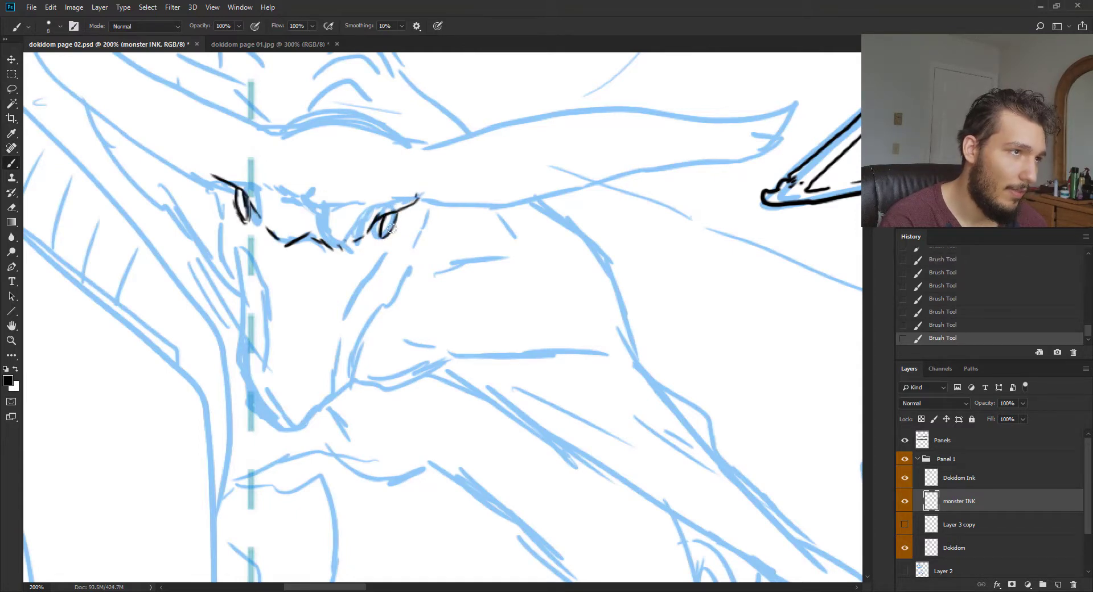
drag(375, 238, 375, 244)
Ink the monster's pointed snout with its nostrils, ridge lines and the outer contours of the face
mouse_move(255, 234)
mouse_down()
mouse_move(270, 399)
mouse_move(322, 379)
mouse_move(272, 402)
mouse_move(284, 421)
mouse_move(319, 419)
mouse_move(333, 404)
mouse_move(352, 302)
mouse_up()
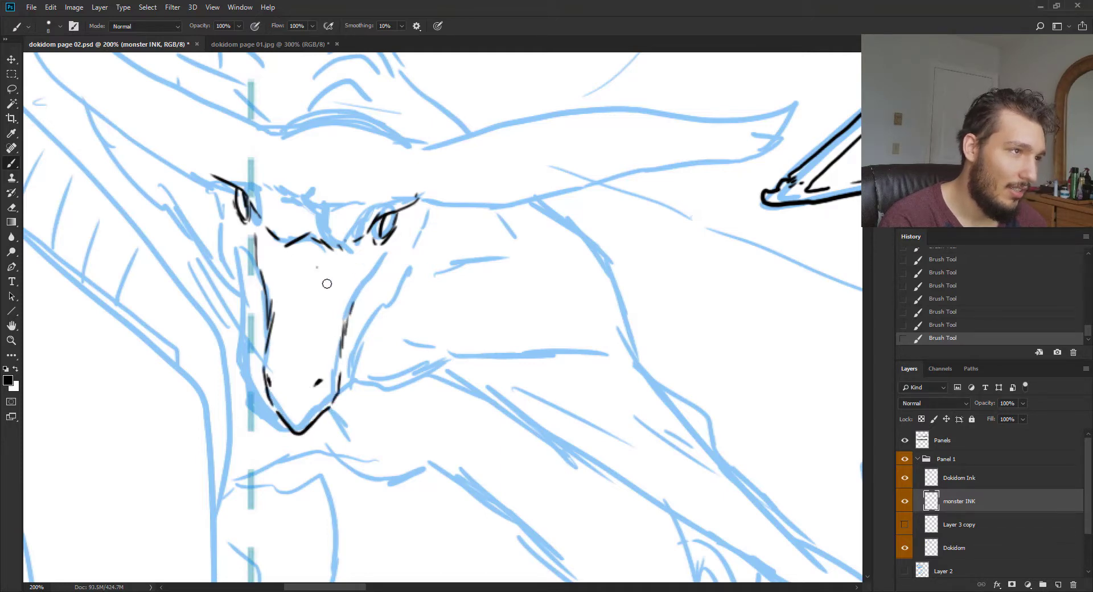
drag(320, 269, 322, 276)
mouse_move(426, 218)
mouse_down()
mouse_move(397, 305)
mouse_move(366, 332)
mouse_move(334, 398)
mouse_up()
mouse_move(270, 404)
mouse_down()
mouse_move(245, 336)
mouse_move(241, 268)
mouse_up()
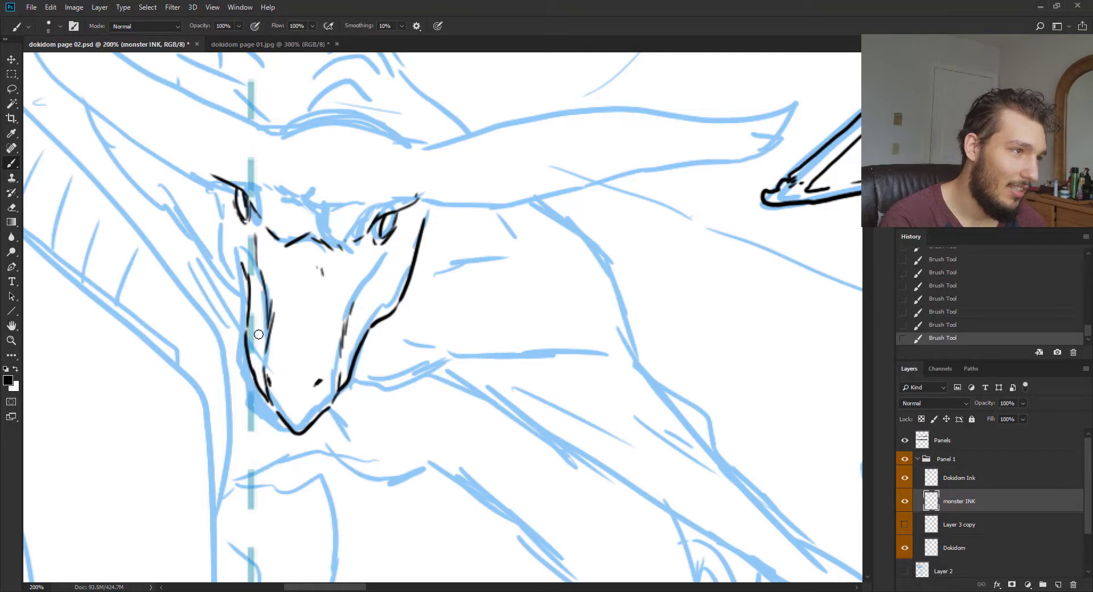
Undo the unwanted new layers and the last brush stroke on the monster's face
key(ctrl+alt+shift+n)
key(ctrl+alt+shift+n)
key(ctrl+z)
key(ctrl+alt+z)
key(ctrl+alt+z)
key(ctrl+alt+z)
key(ctrl+alt+z)
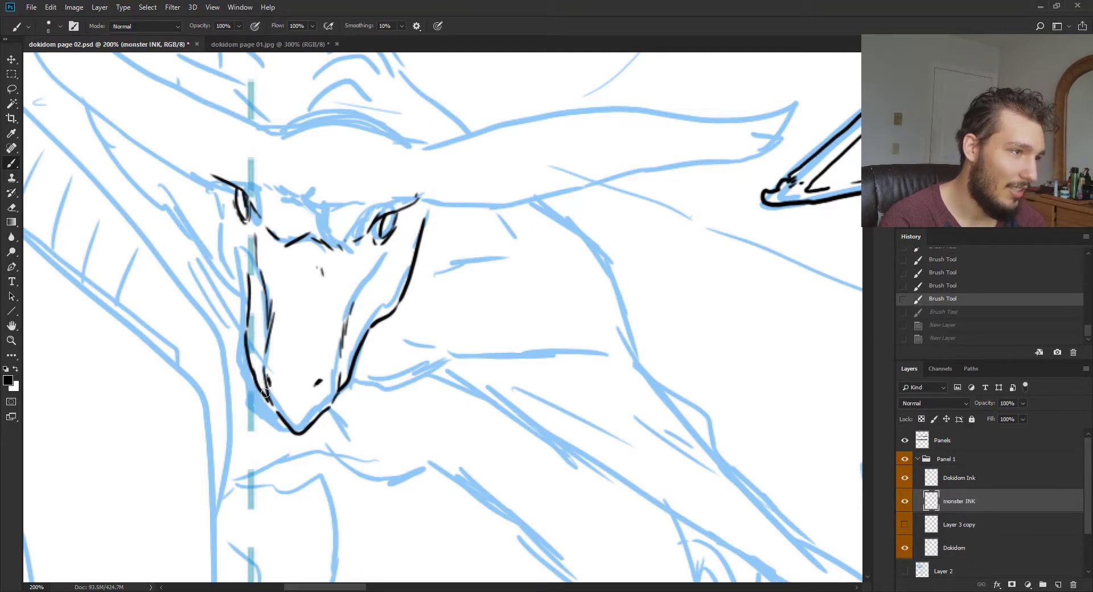
Ink the monster's left cheek contour and the long horn reaching toward the hat, with short hatching across the forehead
drag(258, 383, 223, 220)
drag(225, 259, 239, 290)
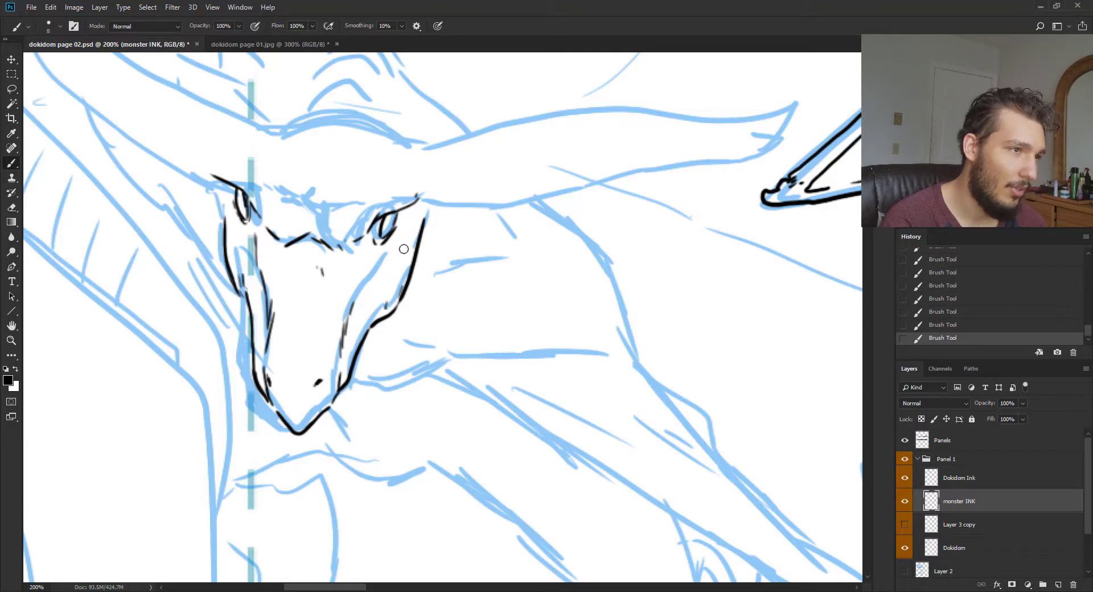
mouse_move(320, 199)
mouse_down()
mouse_move(387, 169)
mouse_move(403, 141)
mouse_move(477, 121)
mouse_move(801, 92)
mouse_move(748, 132)
mouse_move(641, 164)
mouse_move(529, 175)
mouse_move(405, 221)
mouse_up()
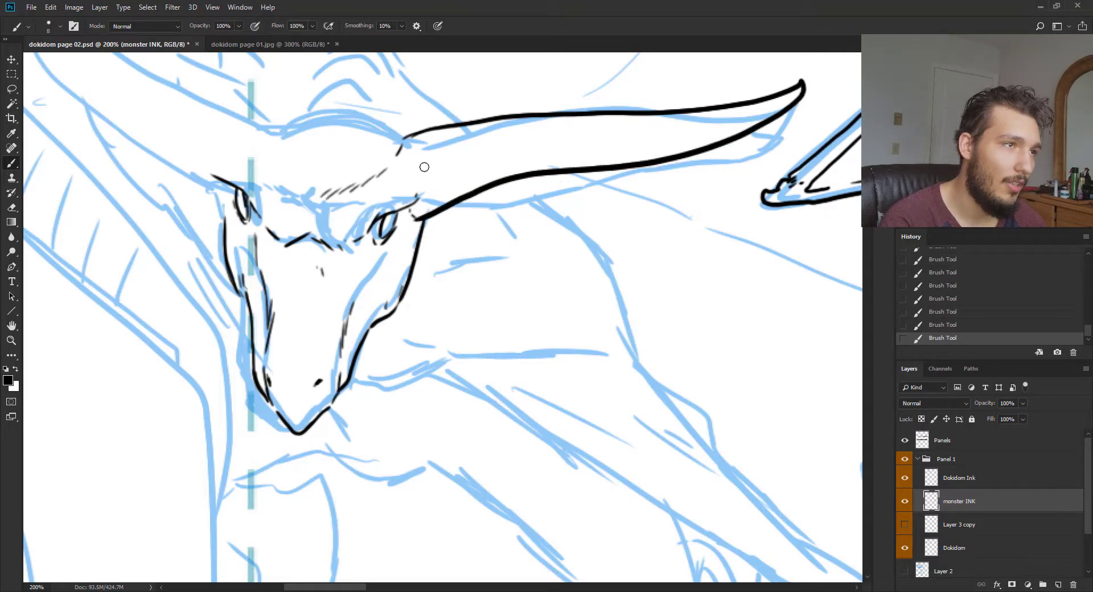
mouse_move(403, 145)
mouse_down()
mouse_move(404, 163)
mouse_move(276, 57)
mouse_up()
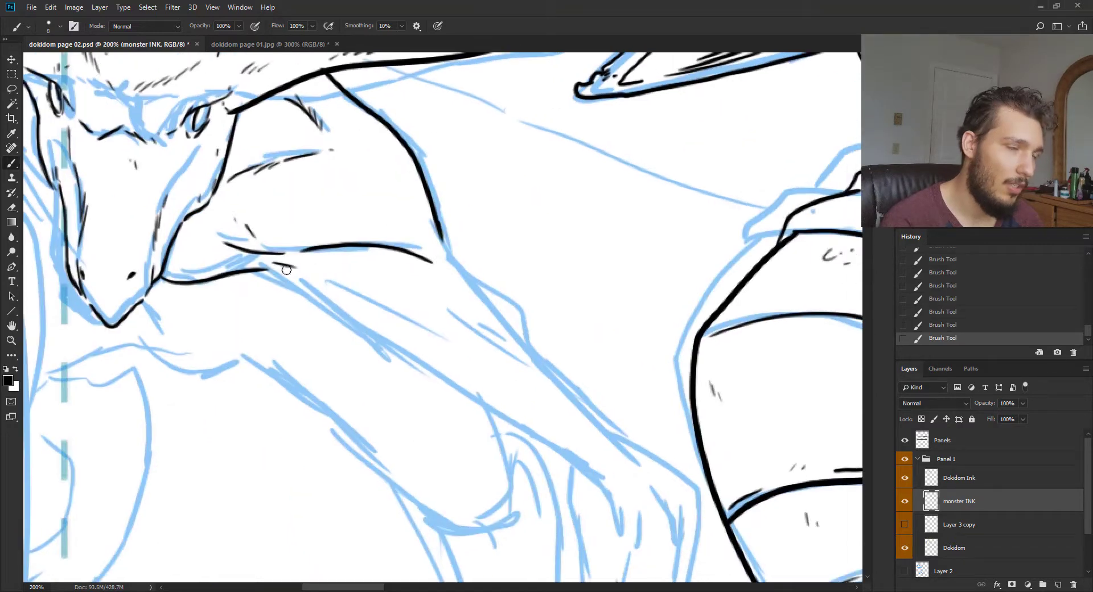
Ink the lower and upper contours of the monster's arm from the shoulder toward the elbow, with muscle lines
mouse_move(263, 271)
mouse_down()
mouse_move(371, 358)
mouse_move(552, 460)
mouse_up()
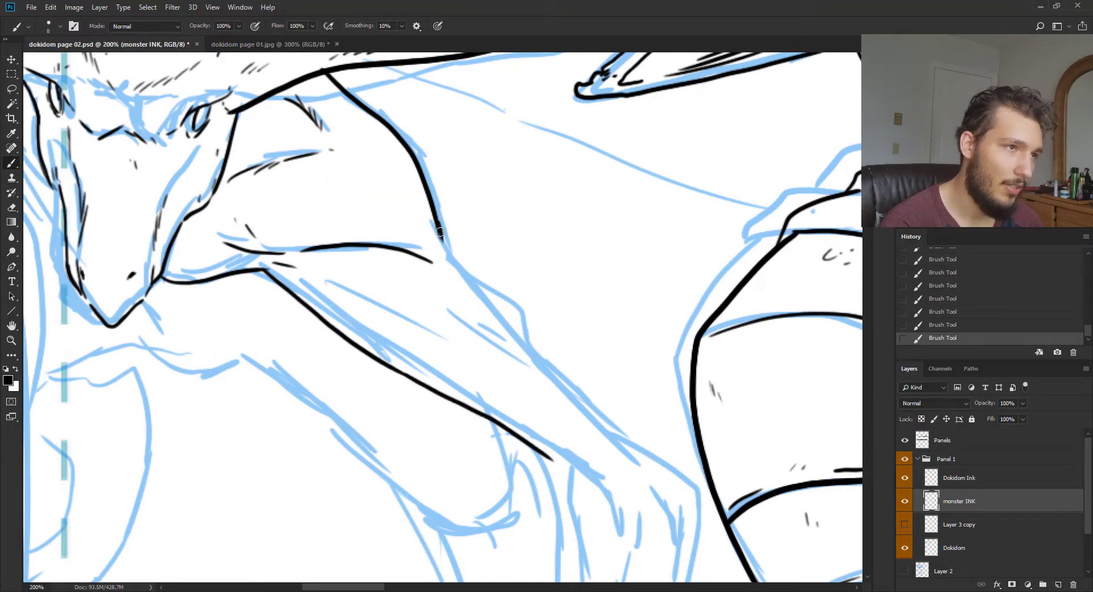
mouse_move(440, 232)
mouse_down()
mouse_move(533, 325)
mouse_move(557, 370)
mouse_up()
drag(366, 267, 423, 278)
drag(429, 277, 507, 341)
drag(491, 314, 545, 380)
drag(553, 380, 560, 389)
Ink the monster's elbow and the outer edge of its forearm, adding muscle lines inside
drag(494, 362, 435, 244)
mouse_move(491, 340)
mouse_down()
mouse_move(560, 408)
mouse_move(557, 434)
mouse_move(572, 389)
mouse_move(550, 388)
mouse_up()
drag(495, 243, 594, 366)
mouse_move(540, 300)
mouse_down()
mouse_move(613, 354)
mouse_move(547, 251)
mouse_up()
mouse_move(570, 356)
mouse_down()
mouse_move(569, 278)
mouse_move(607, 280)
mouse_move(570, 428)
mouse_up()
drag(472, 305, 442, 227)
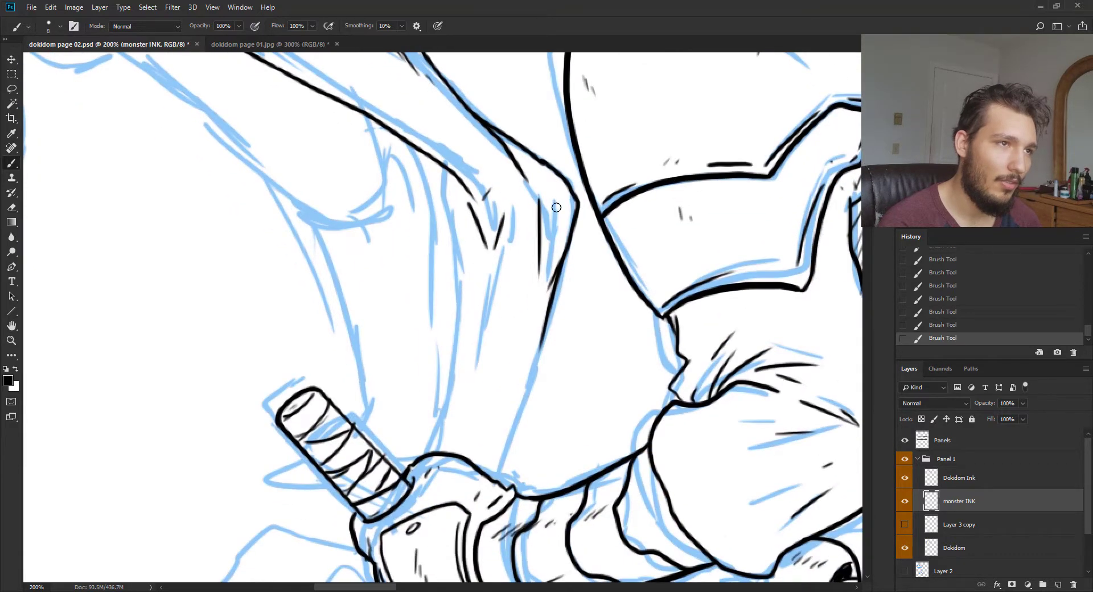
drag(525, 172, 519, 206)
drag(514, 226, 488, 382)
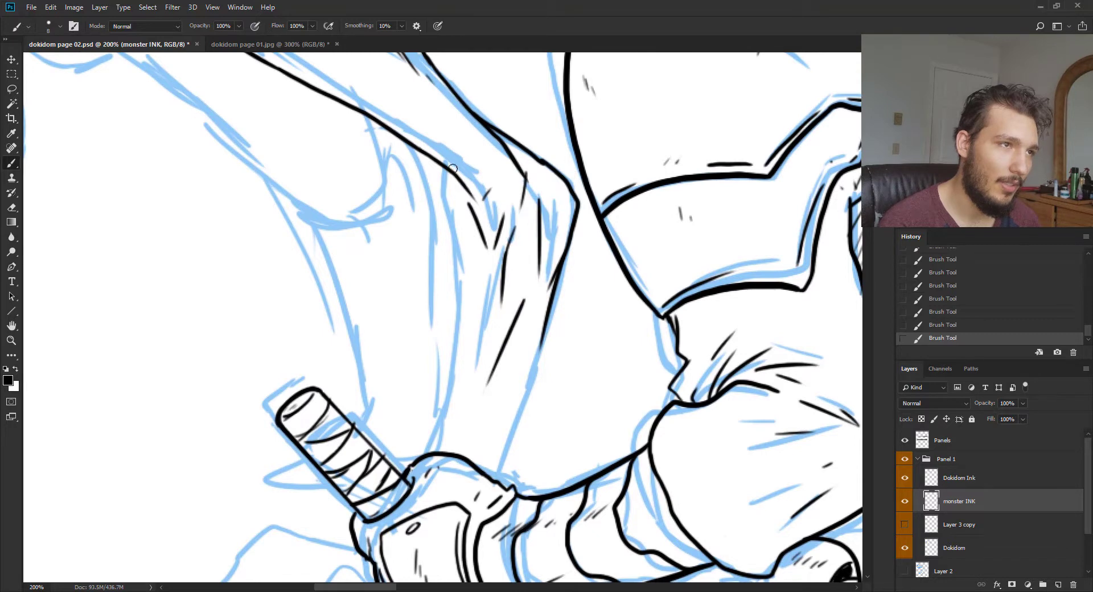
Ink the inner contour of the monster's forearm from the elbow down toward the sword hilt
mouse_move(447, 172)
mouse_down()
mouse_move(436, 265)
mouse_move(449, 373)
mouse_up()
drag(460, 325, 439, 424)
scroll(464, 347, down, 2)
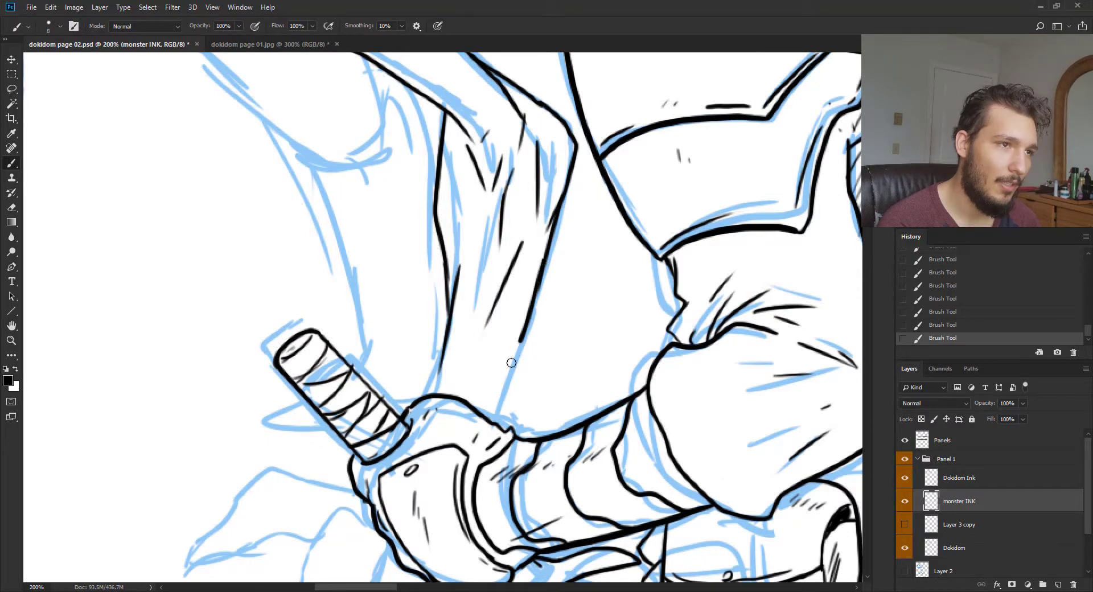
Ink the monster's wrist and the outlines of its clawed fingers around the character's sword hand
mouse_move(450, 371)
mouse_down()
mouse_move(509, 173)
mouse_move(451, 294)
mouse_move(448, 226)
mouse_move(453, 281)
mouse_move(462, 270)
mouse_move(431, 301)
mouse_move(414, 312)
mouse_move(336, 294)
mouse_move(246, 380)
mouse_move(264, 395)
mouse_move(251, 380)
mouse_move(244, 389)
mouse_move(277, 396)
mouse_move(363, 356)
mouse_up()
mouse_move(414, 322)
mouse_down()
mouse_move(371, 357)
mouse_move(350, 431)
mouse_move(360, 486)
mouse_move(397, 438)
mouse_move(407, 396)
mouse_move(446, 389)
mouse_move(452, 496)
mouse_move(492, 404)
mouse_move(504, 449)
mouse_move(549, 398)
mouse_up()
mouse_move(550, 242)
mouse_down()
mouse_move(553, 353)
mouse_move(542, 379)
mouse_up()
drag(490, 284, 485, 317)
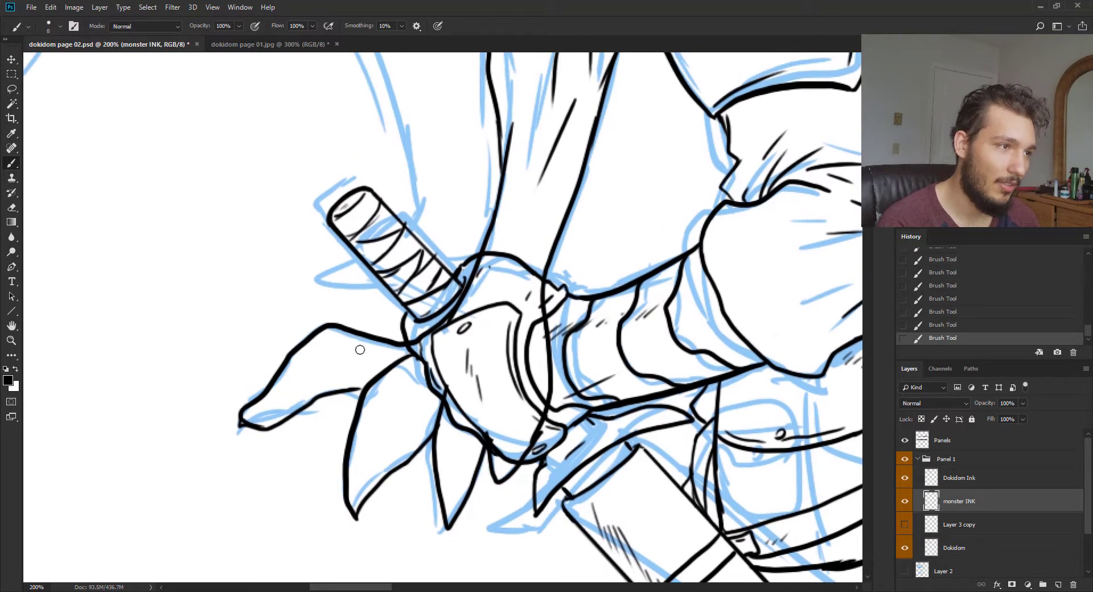
Add short texture strokes to the monster's clawed fingers below the sword hilt
mouse_move(306, 397)
mouse_down()
mouse_move(349, 383)
mouse_move(386, 388)
mouse_up()
drag(371, 414, 383, 401)
drag(376, 427, 385, 416)
drag(446, 454, 450, 467)
drag(452, 472, 456, 487)
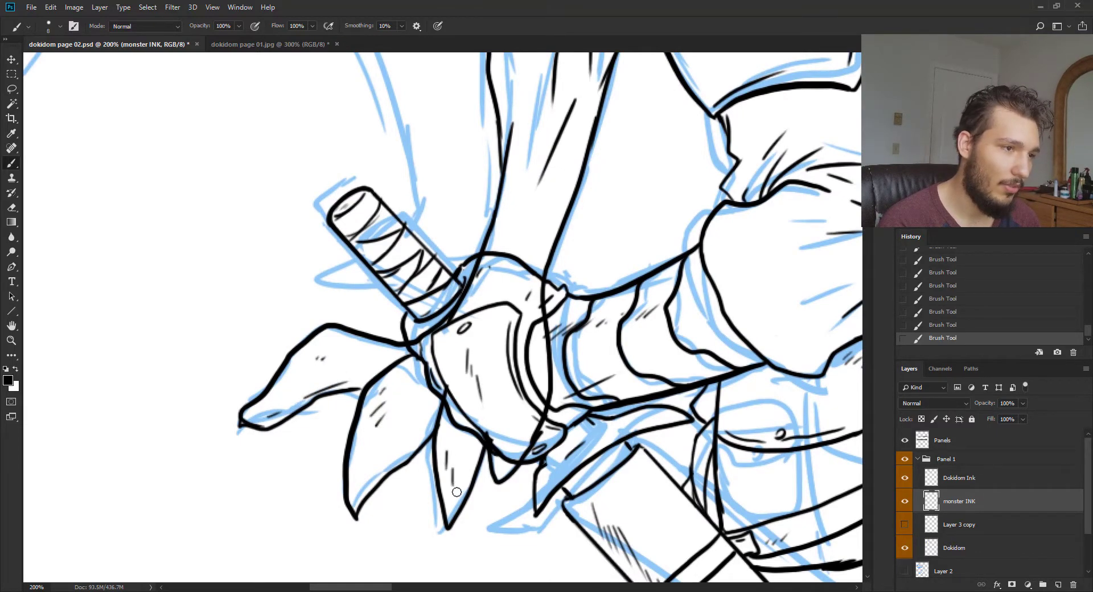
Ink the underside of the monster's upper arm below its jaw and add short crease strokes at the shoulder
key(ctrl+minus)
mouse_move(419, 349)
mouse_down()
mouse_move(448, 472)
mouse_move(454, 464)
mouse_up()
scroll(366, 263, up, 3)
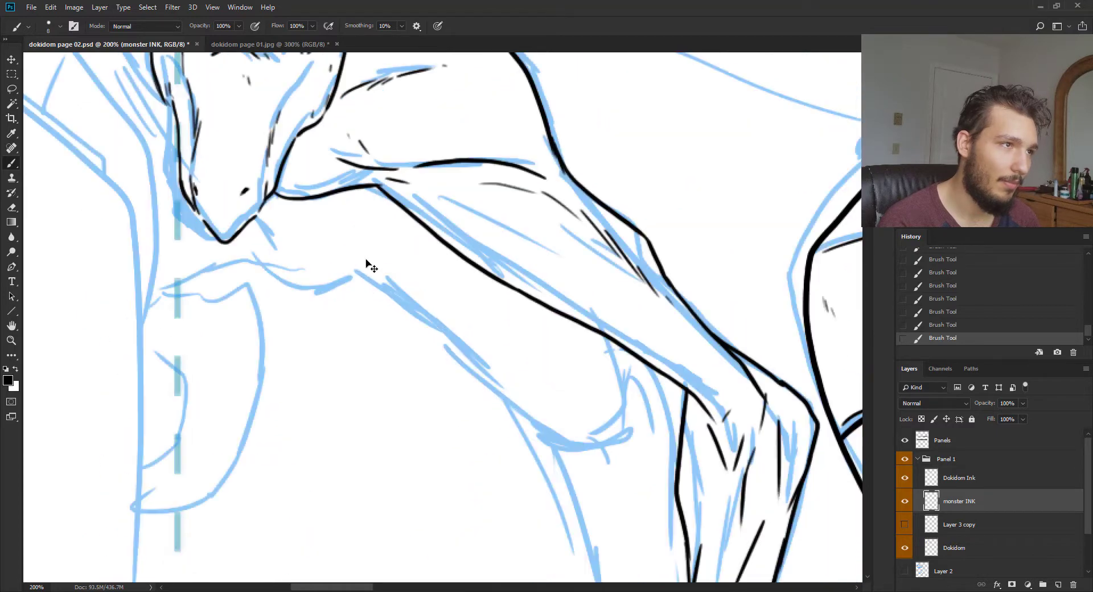
mouse_move(253, 253)
mouse_down()
mouse_move(282, 278)
mouse_move(362, 280)
mouse_up()
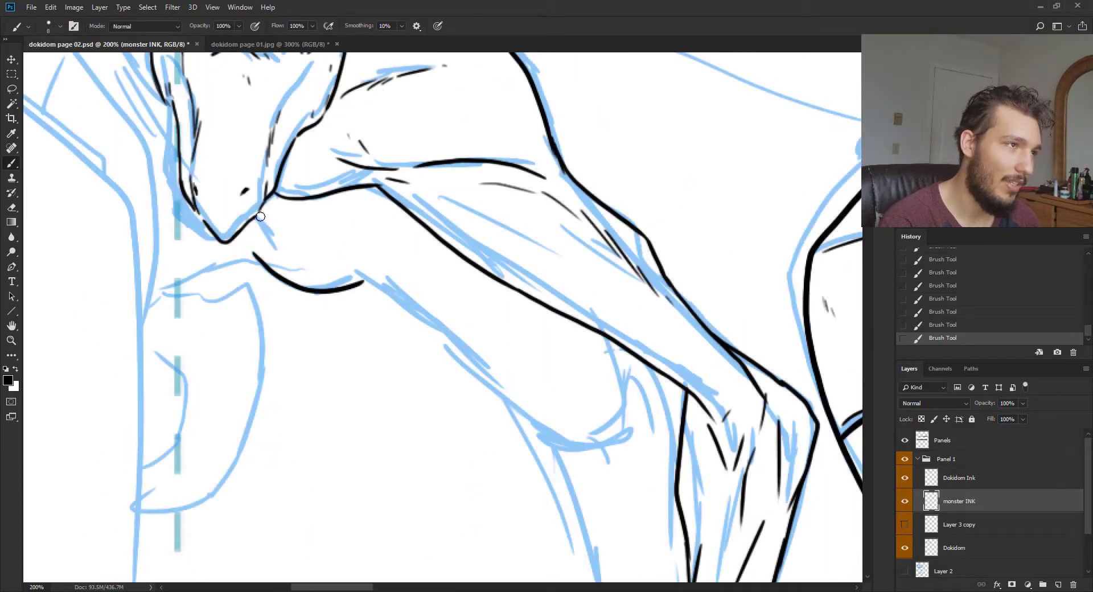
mouse_move(260, 215)
mouse_down()
mouse_move(273, 229)
mouse_move(364, 204)
mouse_up()
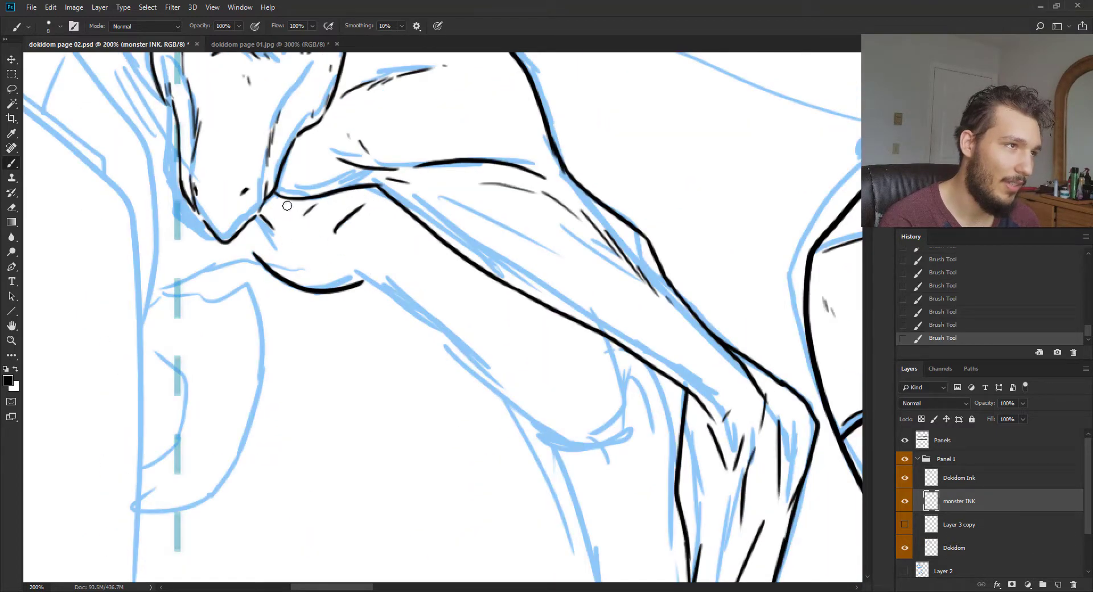
mouse_move(287, 206)
mouse_down()
mouse_move(300, 230)
mouse_move(329, 201)
mouse_up()
mouse_move(275, 204)
mouse_down()
mouse_move(283, 217)
mouse_move(393, 241)
mouse_up()
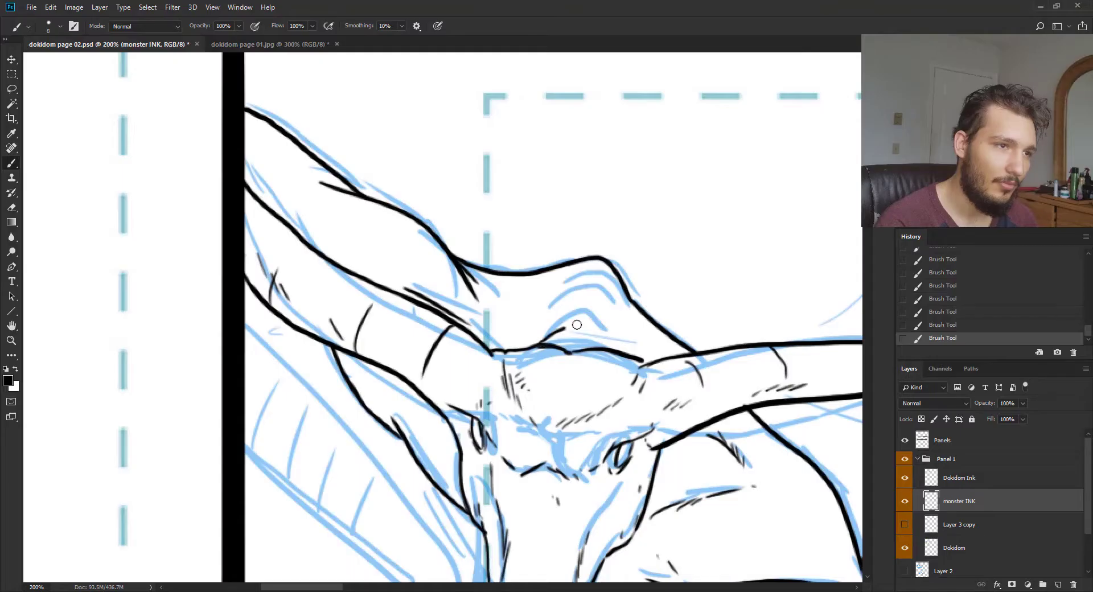
Ink the nested ridge lines on the hump behind the monster's horns, with curved fold lines beside them
mouse_move(607, 344)
mouse_down()
mouse_move(554, 316)
mouse_move(582, 302)
mouse_move(595, 316)
mouse_up()
mouse_move(553, 302)
mouse_down()
mouse_move(581, 289)
mouse_move(618, 298)
mouse_up()
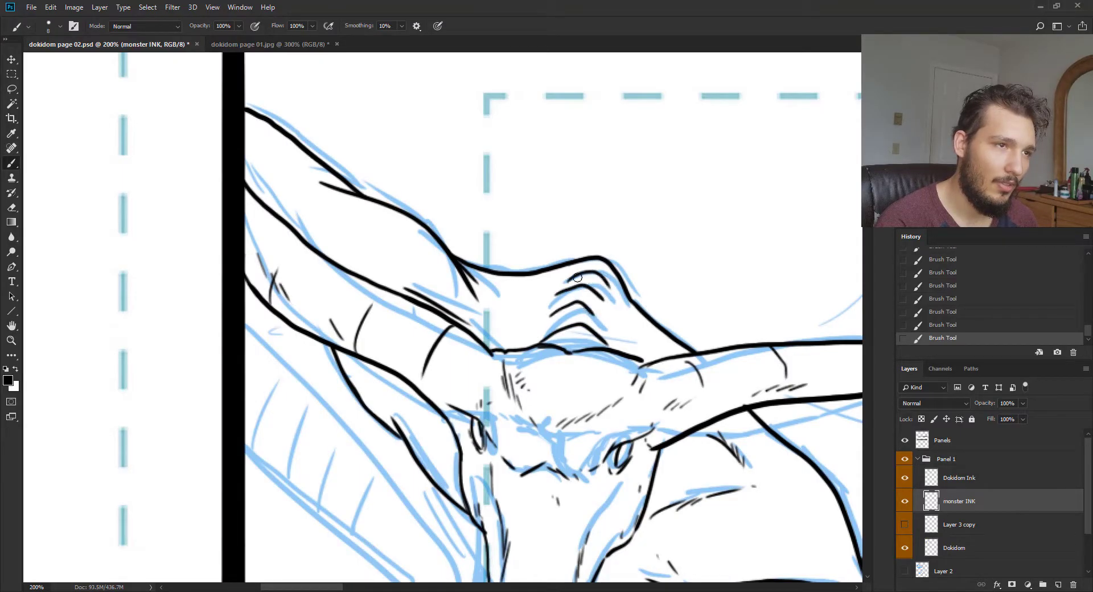
mouse_move(553, 290)
mouse_down()
mouse_move(506, 311)
mouse_move(511, 327)
mouse_up()
drag(483, 274, 542, 325)
mouse_move(631, 344)
mouse_down()
mouse_move(684, 355)
mouse_move(573, 234)
mouse_move(568, 156)
mouse_up()
scroll(441, 313, down, 2)
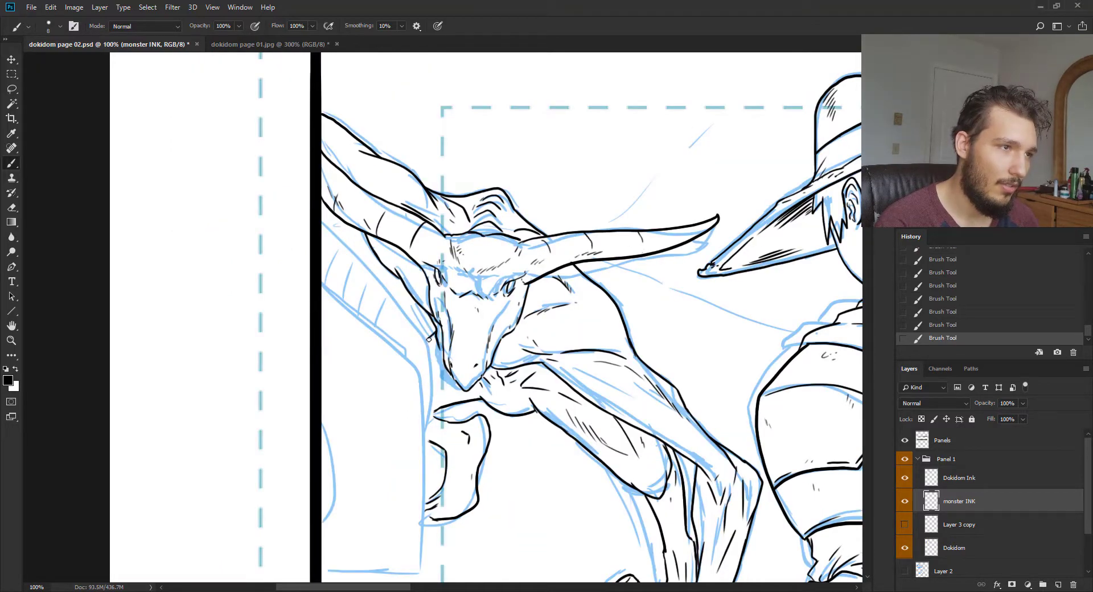
Ink the arc inside the straight-edged block at panel 1's left border and a second line along its slanted edge
drag(337, 265, 331, 211)
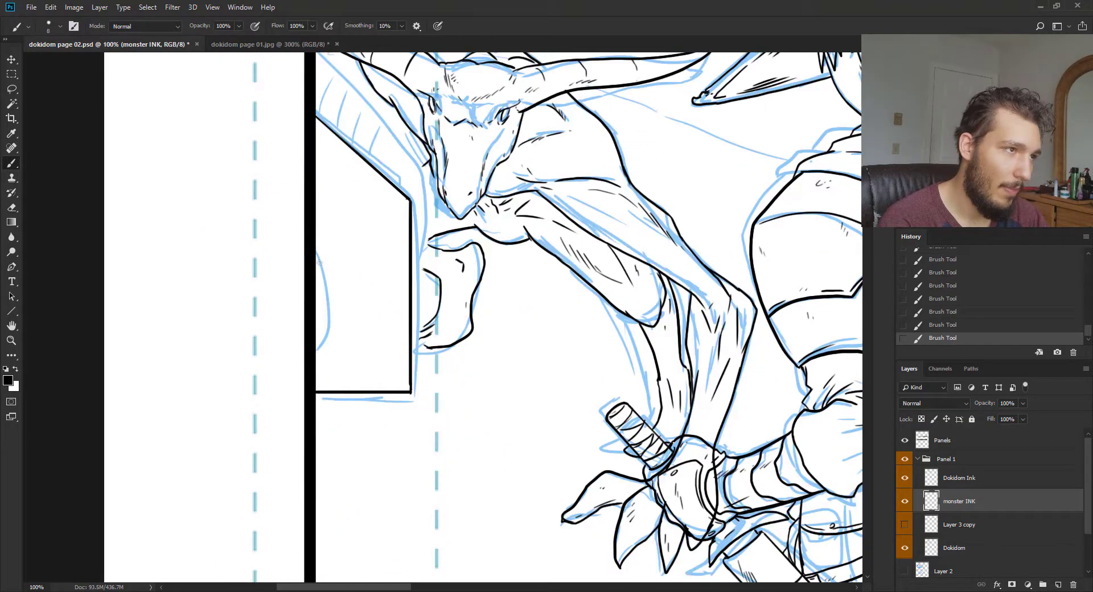
mouse_move(316, 255)
mouse_down()
mouse_move(327, 336)
mouse_move(316, 359)
mouse_up()
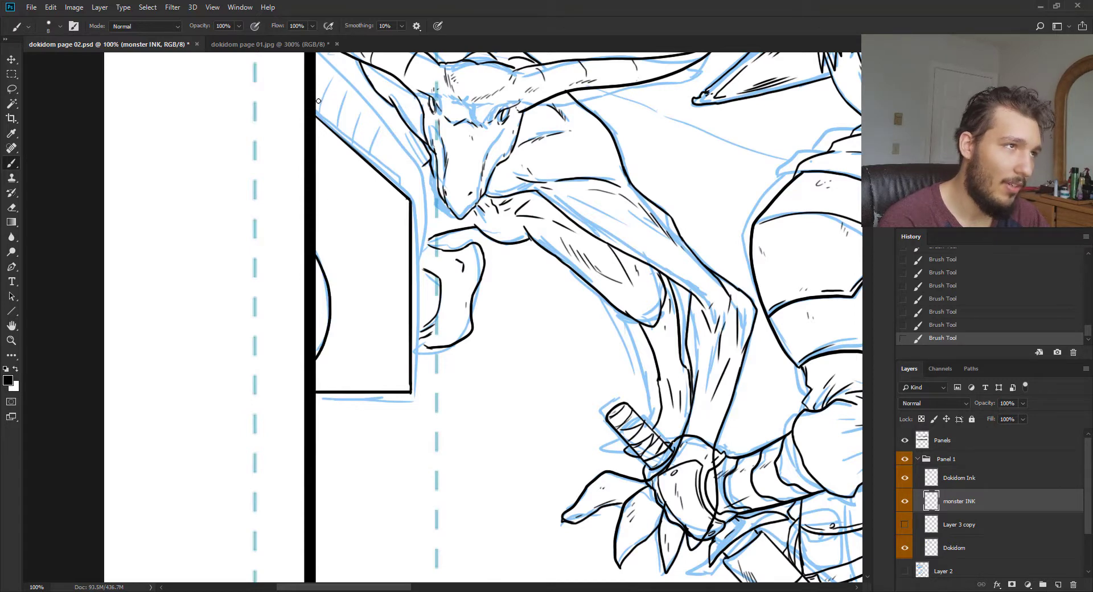
mouse_move(399, 182)
mouse_down()
mouse_move(337, 129)
mouse_move(397, 173)
mouse_up()
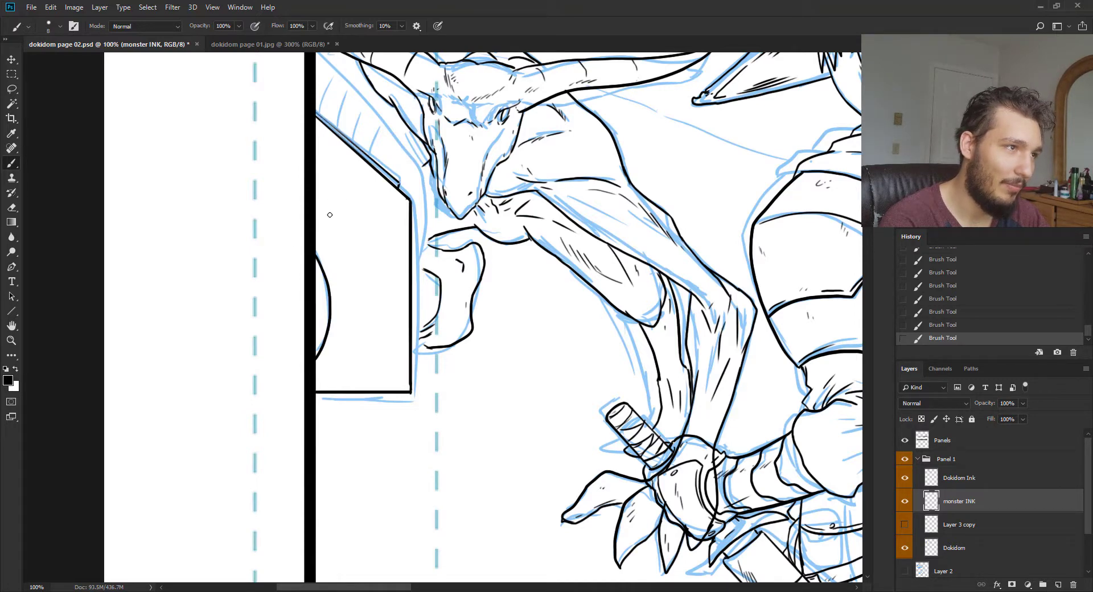
Ink the jagged-edged ribbed band above the block, adding its curved outer contour, cross lines and solid black gaps
drag(381, 222, 395, 315)
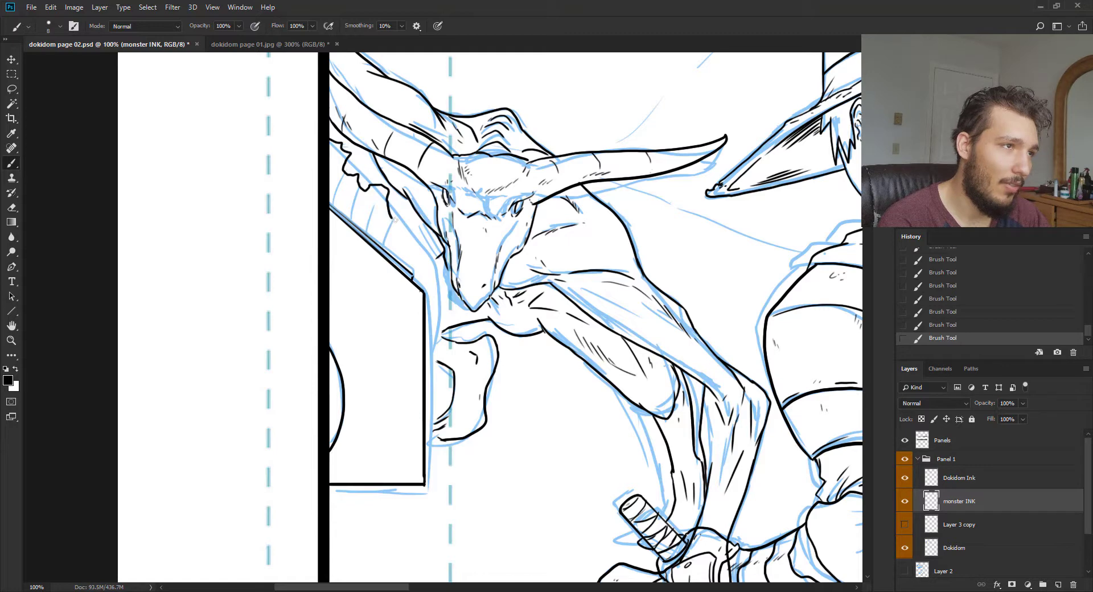
mouse_move(423, 252)
mouse_down()
mouse_move(443, 294)
mouse_move(427, 346)
mouse_up()
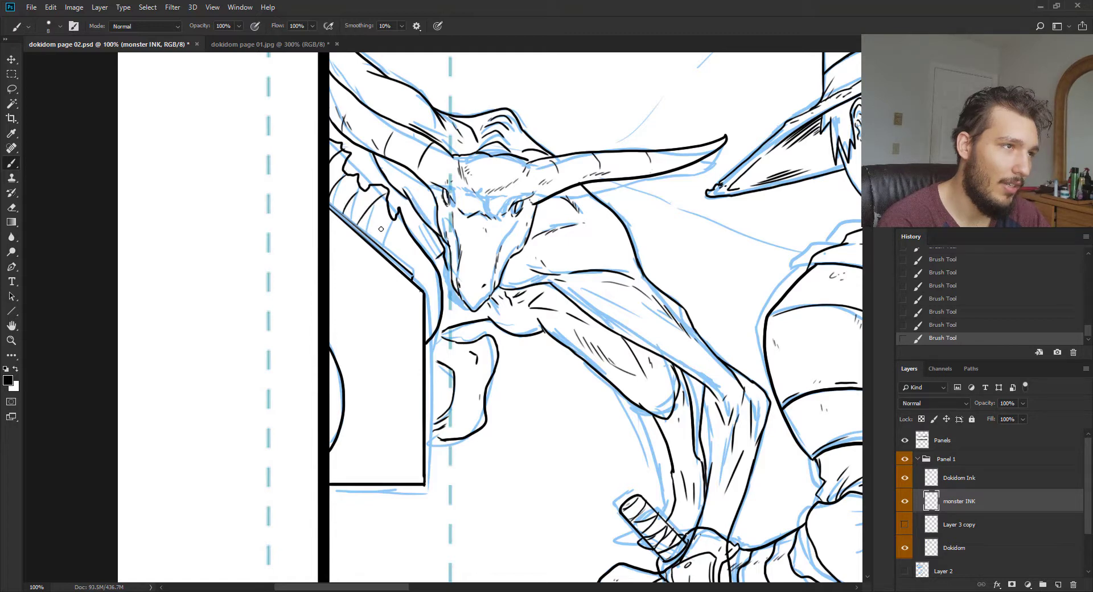
drag(396, 221, 378, 240)
drag(351, 197, 358, 169)
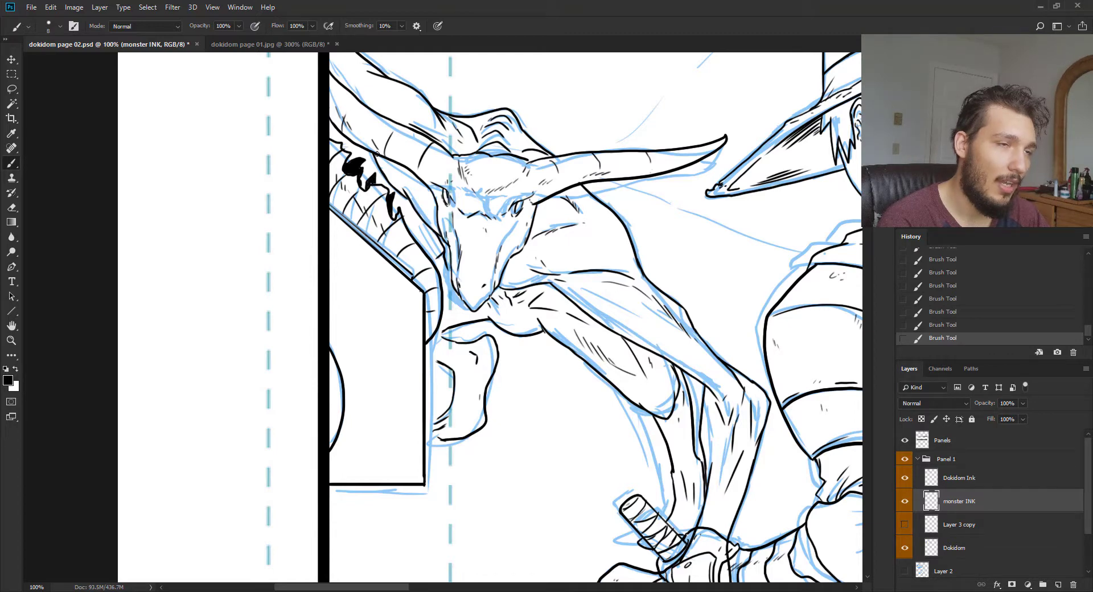
drag(439, 240, 426, 244)
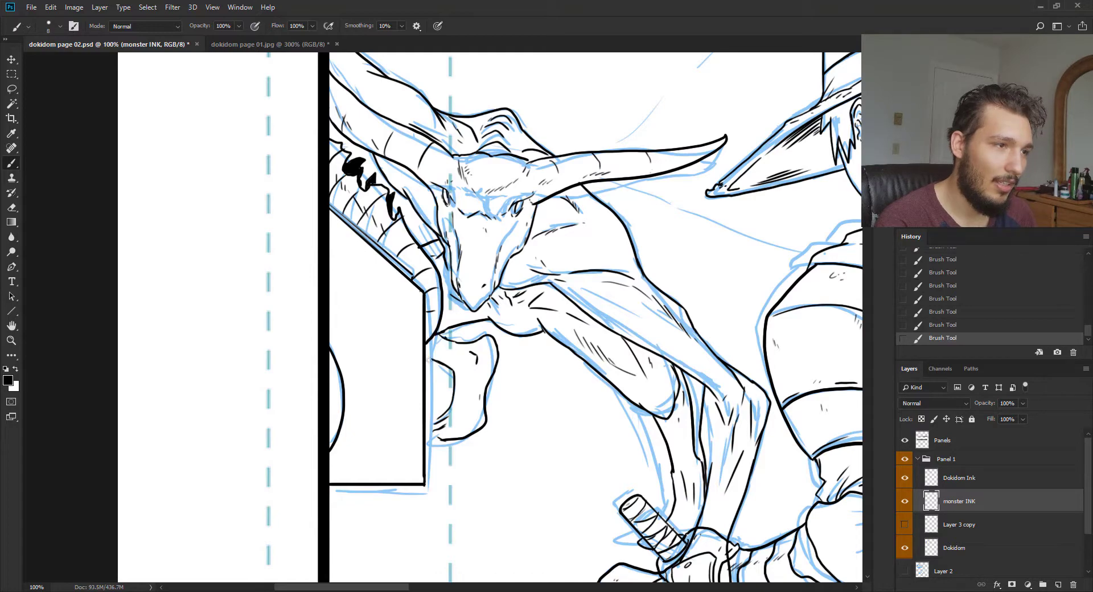
Join the lines of the rounded shape beside the block to the block's edge, and save the document
key(ctrl+minus)
key(ctrl+plus)
key(ctrl+plus)
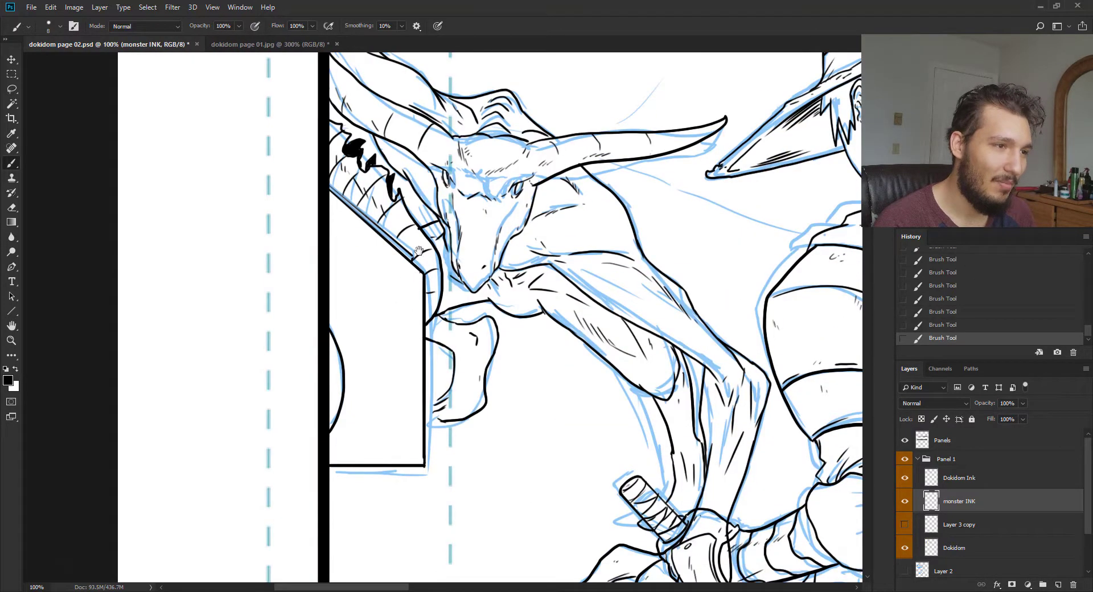
mouse_move(490, 350)
mouse_down()
mouse_move(454, 353)
mouse_move(476, 314)
mouse_up()
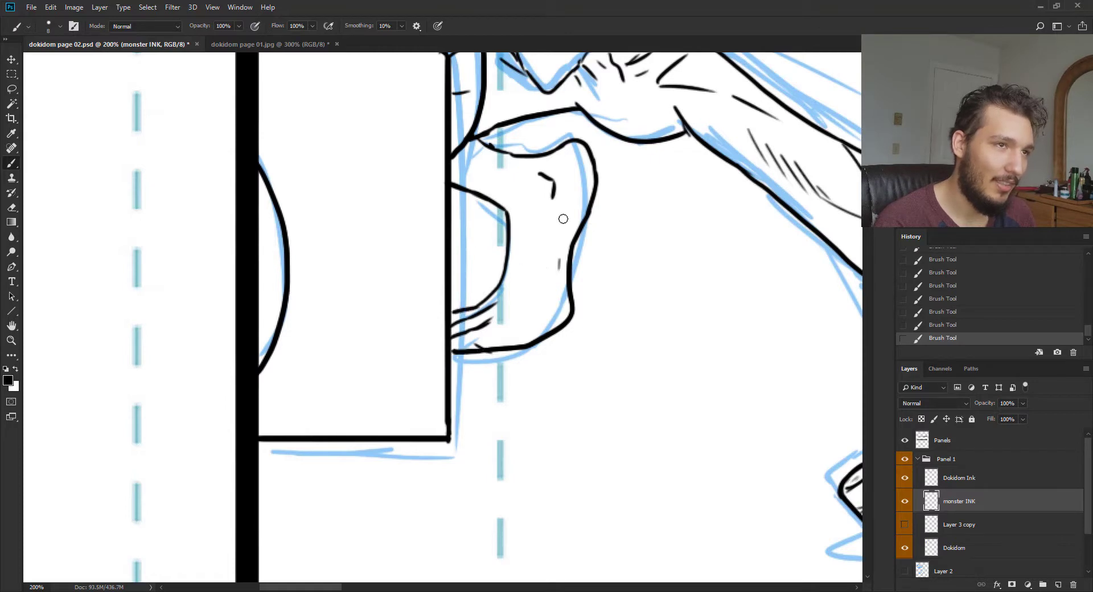
key(ctrl+minus)
key(ctrl+minus)
drag(562, 234, 469, 254)
key(ctrl+minus)
key(ctrl+s)
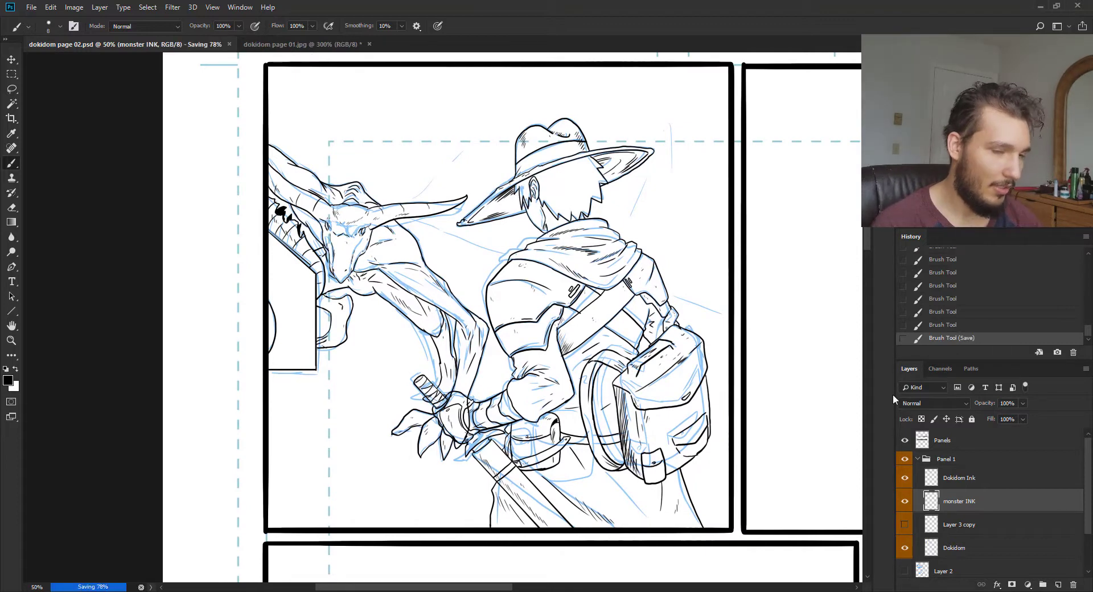
Hide the blue Dokidom sketch layer and examine the inked monster and character in panel 1
click(905, 548)
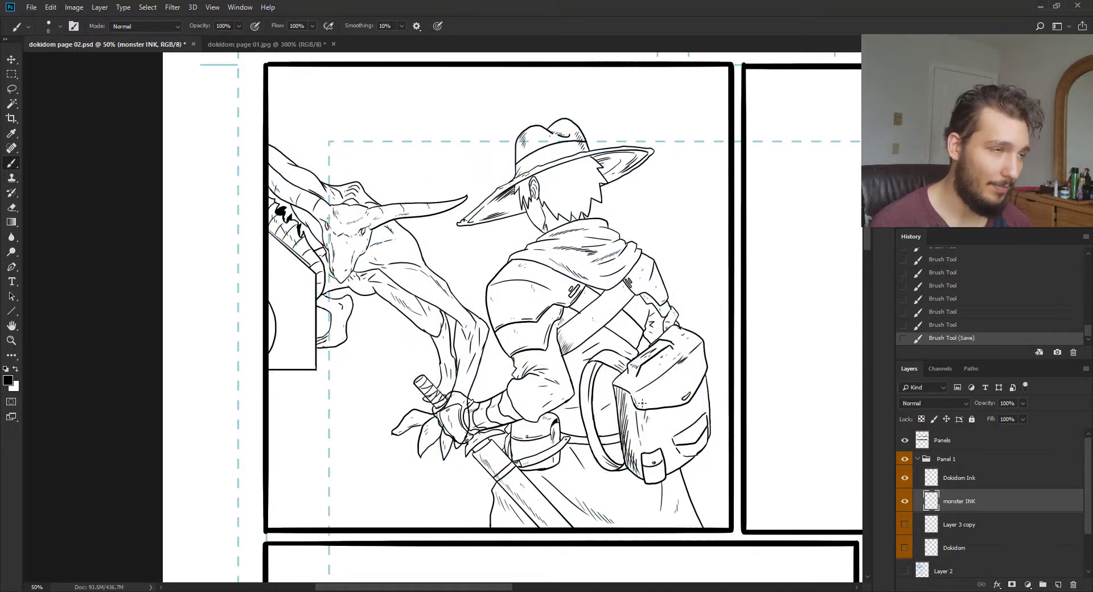
key(ctrl+plus)
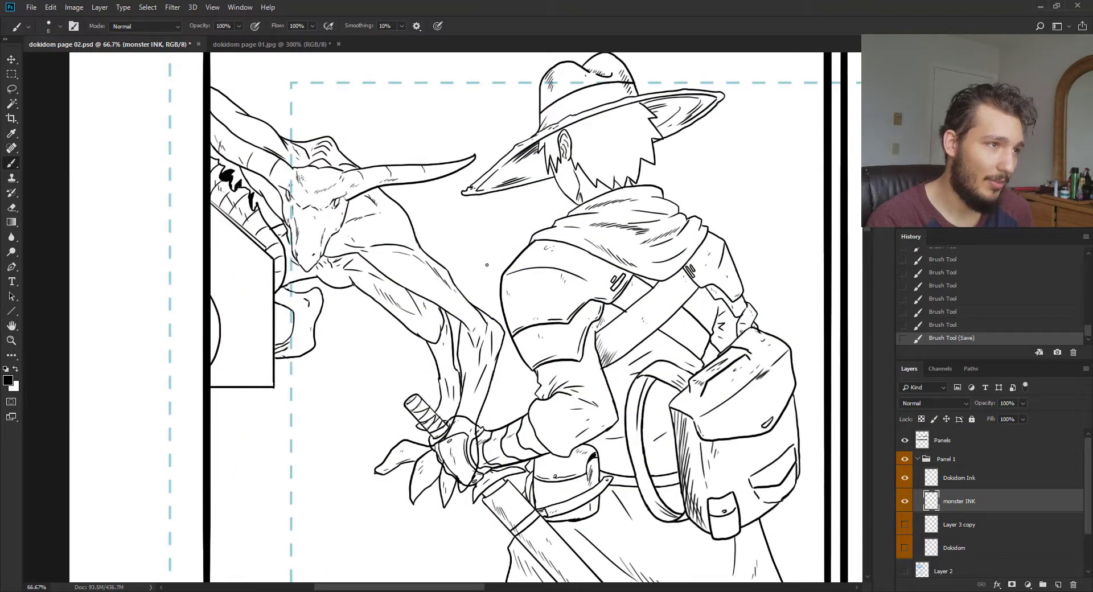
key(ctrl+minus)
key(ctrl+minus)
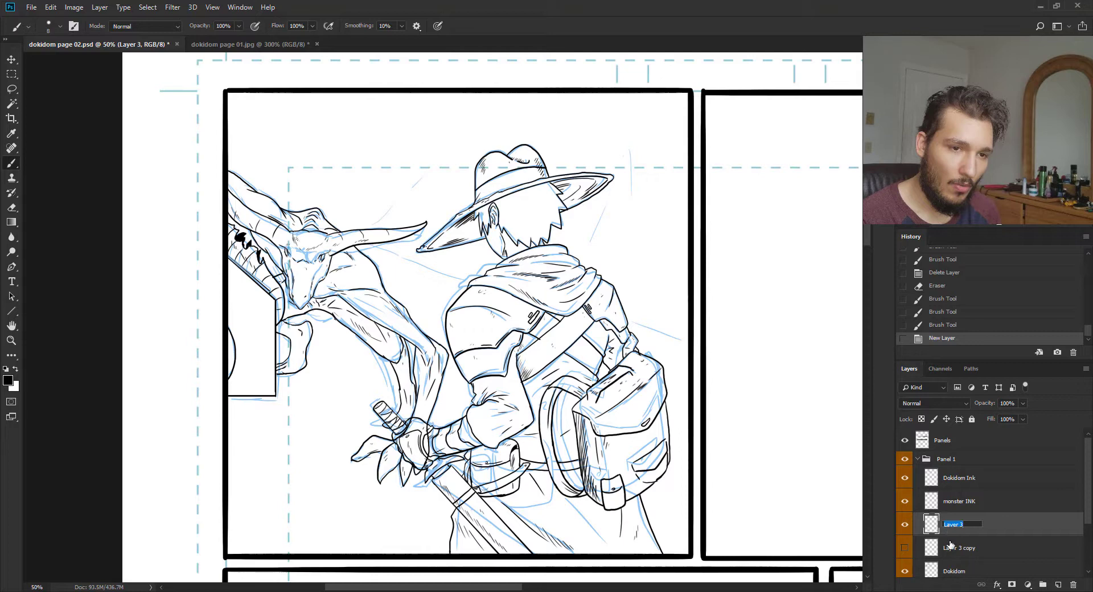
Rename the new Layer 3 below the monster INK layer as BG
click(951, 547)
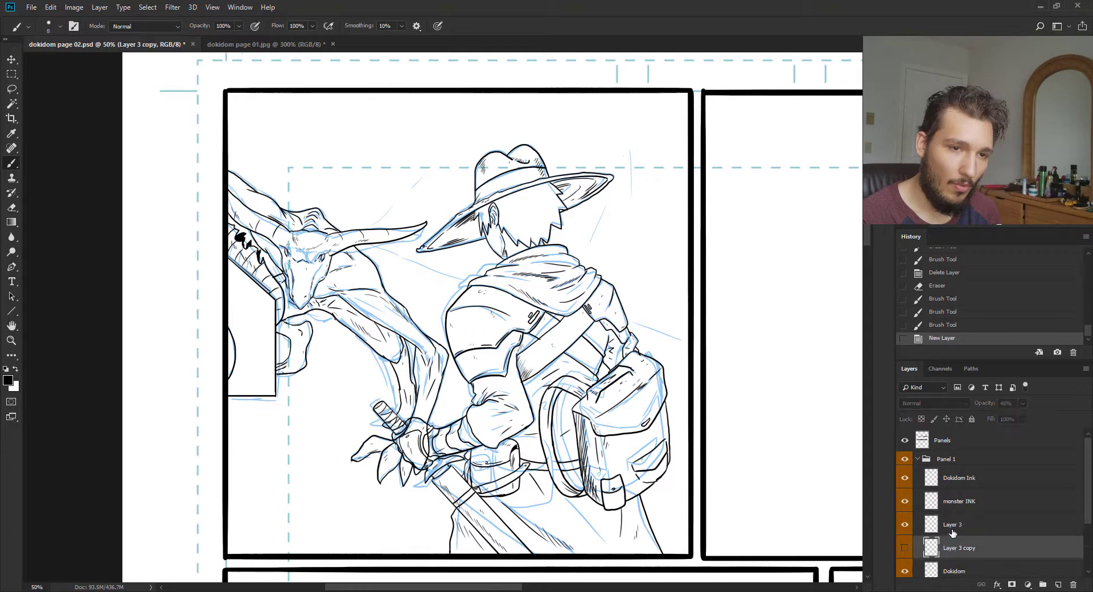
click(949, 526)
double_click(949, 527)
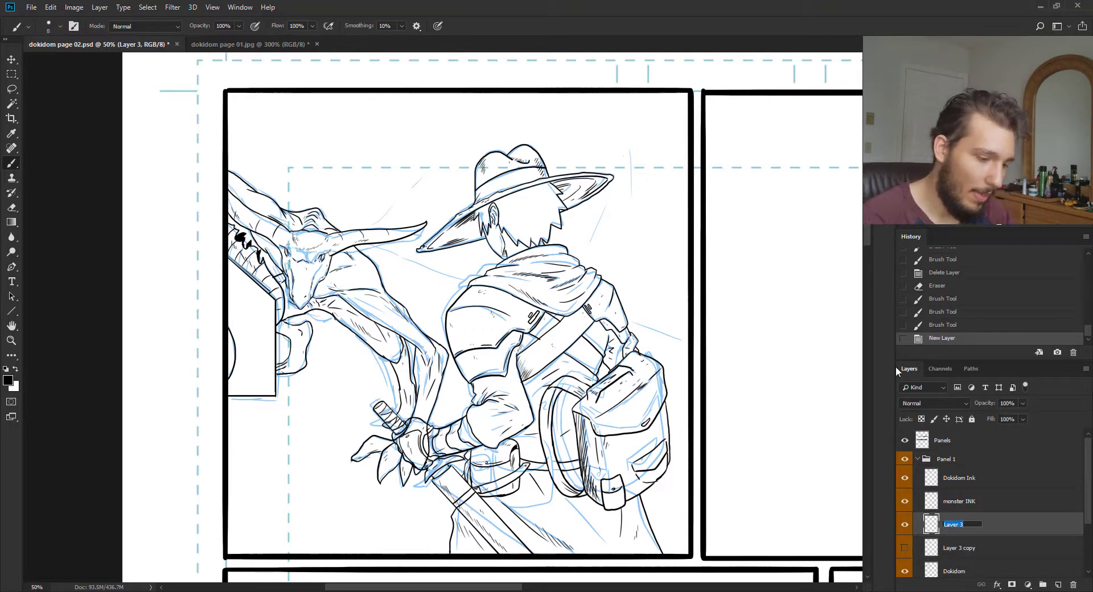
text(BG)
key(Return)
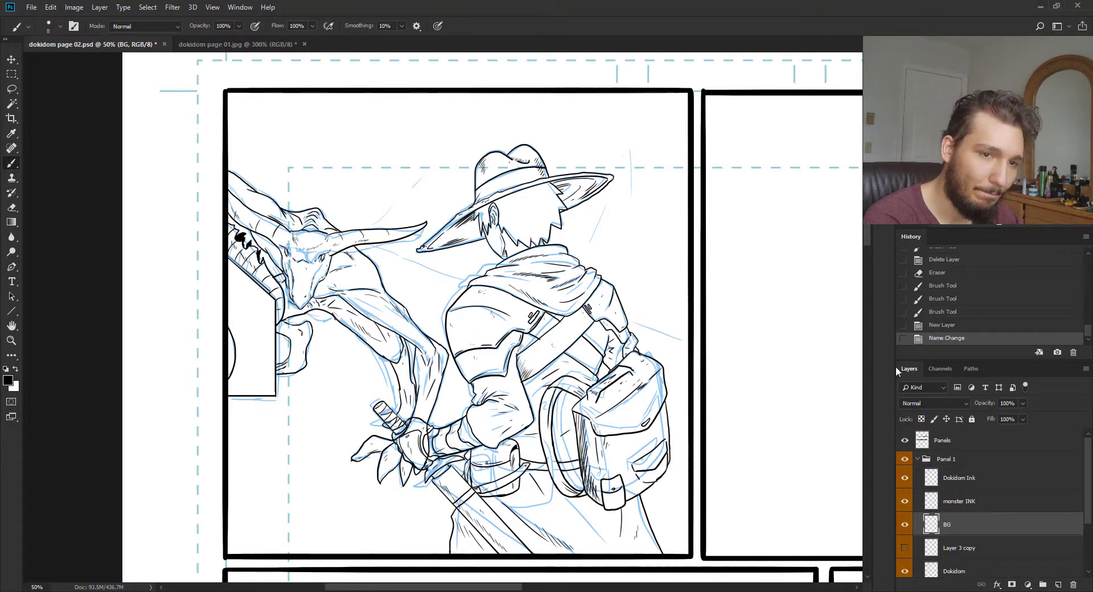
Lower the Panels layer's opacity and ink a straight line on monster INK along the panel's left border beside the monster
click(959, 500)
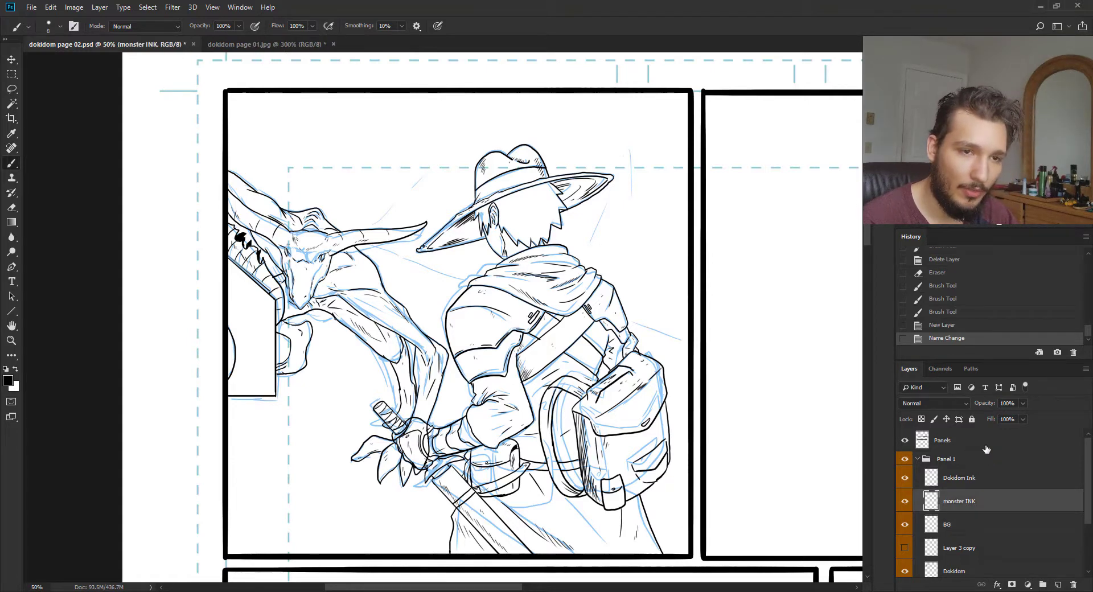
click(996, 441)
click(965, 501)
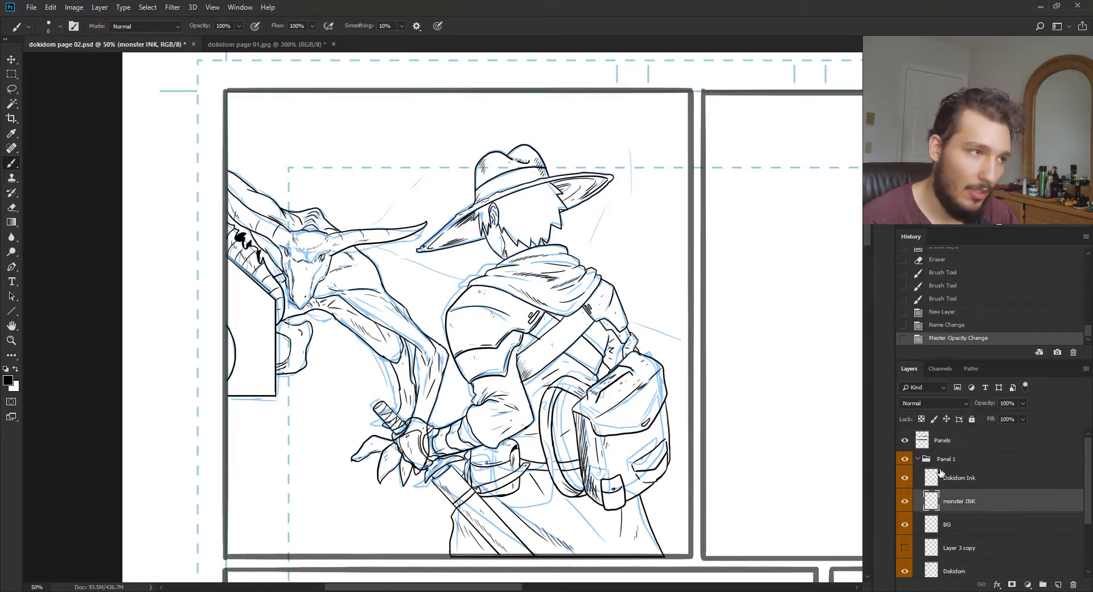
key(ctrl+plus)
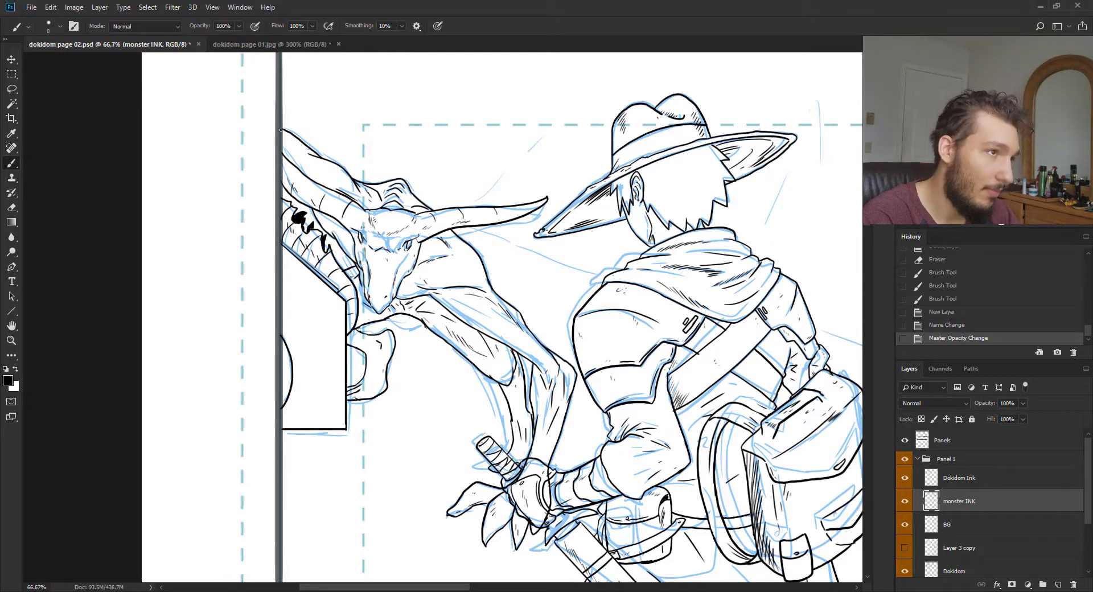
click(281, 199)
shift+click(281, 431)
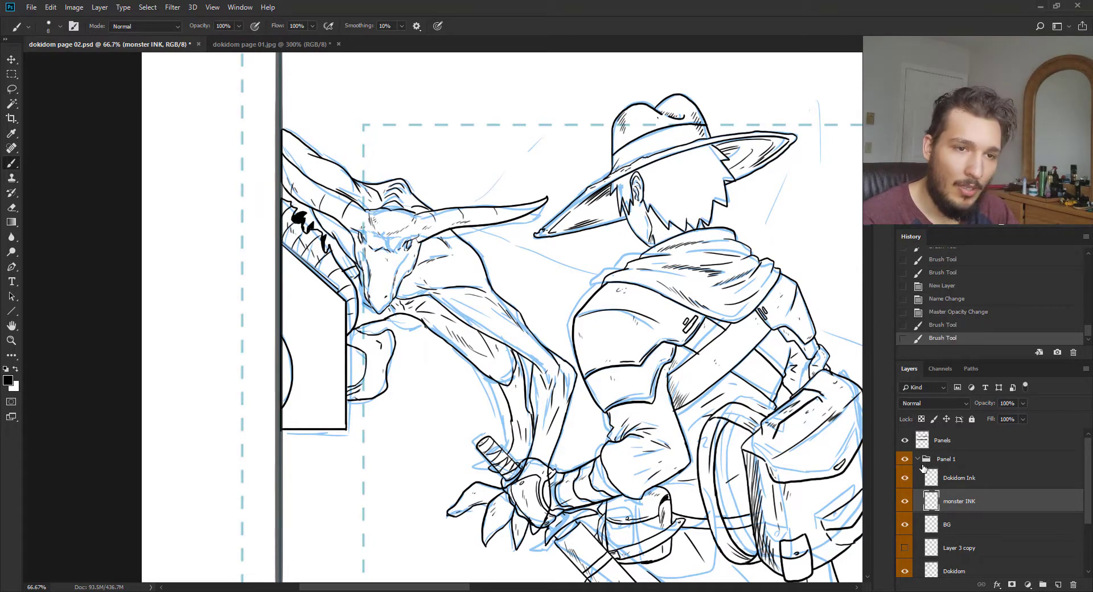
On the BG layer, outline panel 1 by applying a 5 px black centered stroke to a rectangular selection, and deselect it
click(949, 526)
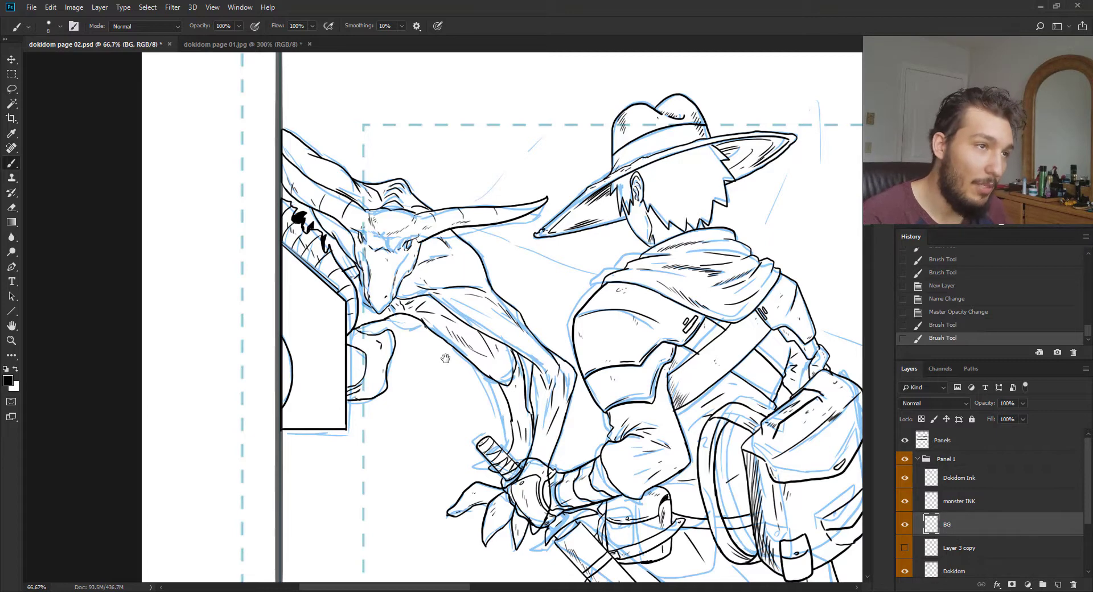
key(ctrl+minus)
mouse_move(446, 359)
mouse_down()
mouse_move(371, 320)
mouse_move(352, 329)
mouse_up()
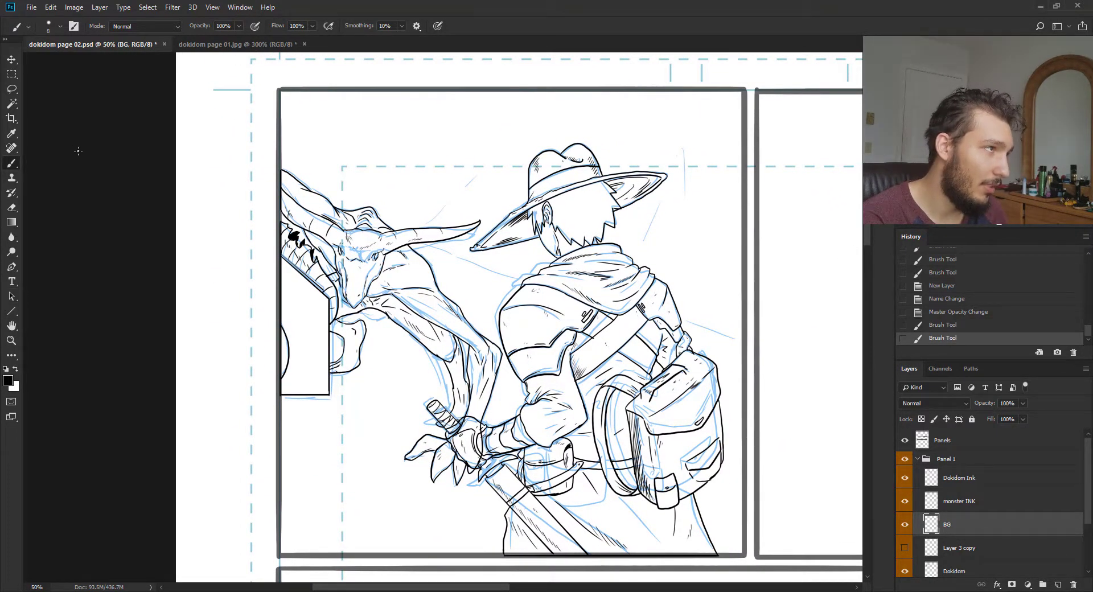
key(m)
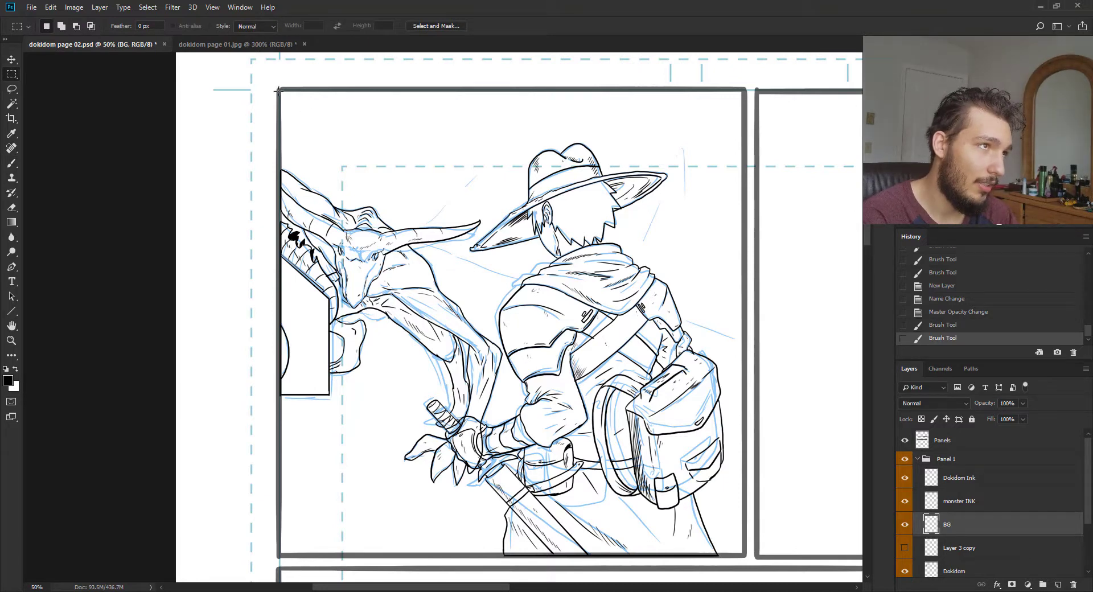
drag(278, 89, 743, 554)
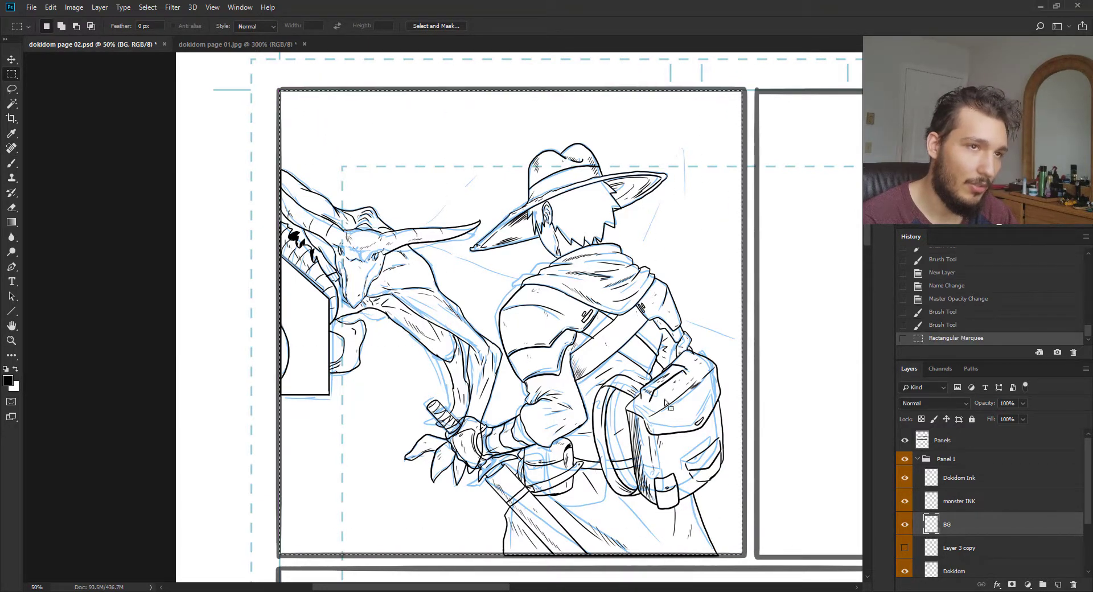
right_click(626, 231)
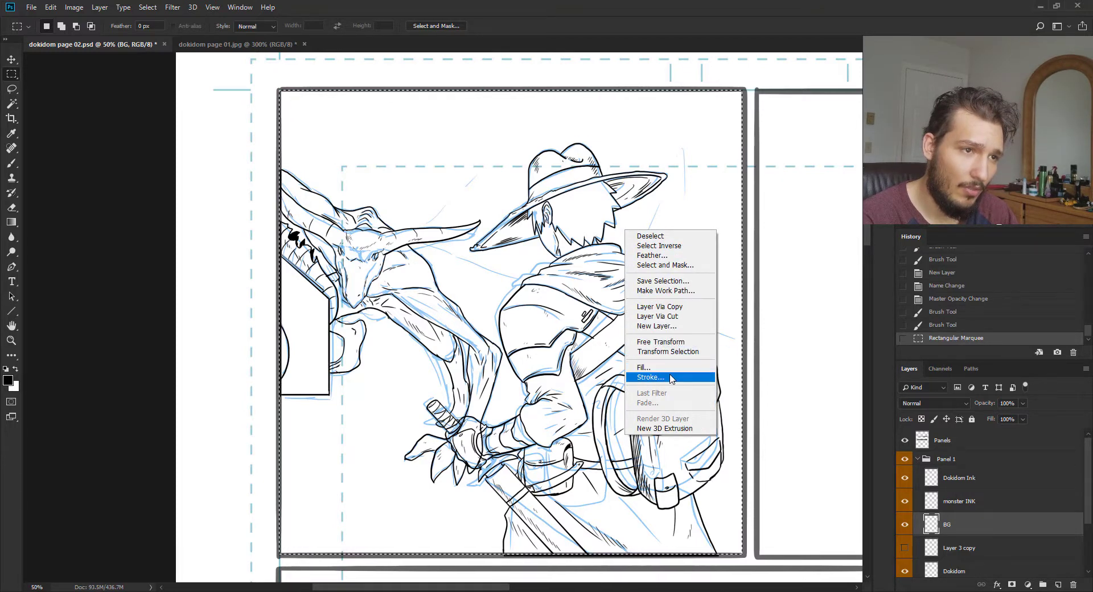
click(650, 377)
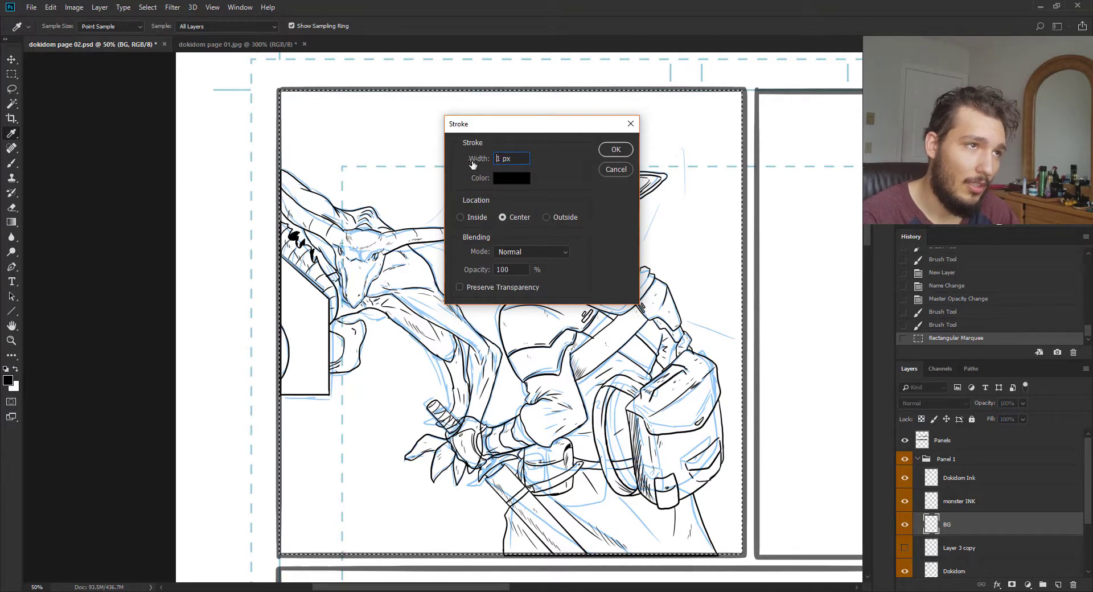
click(514, 159)
key(BackSpace)
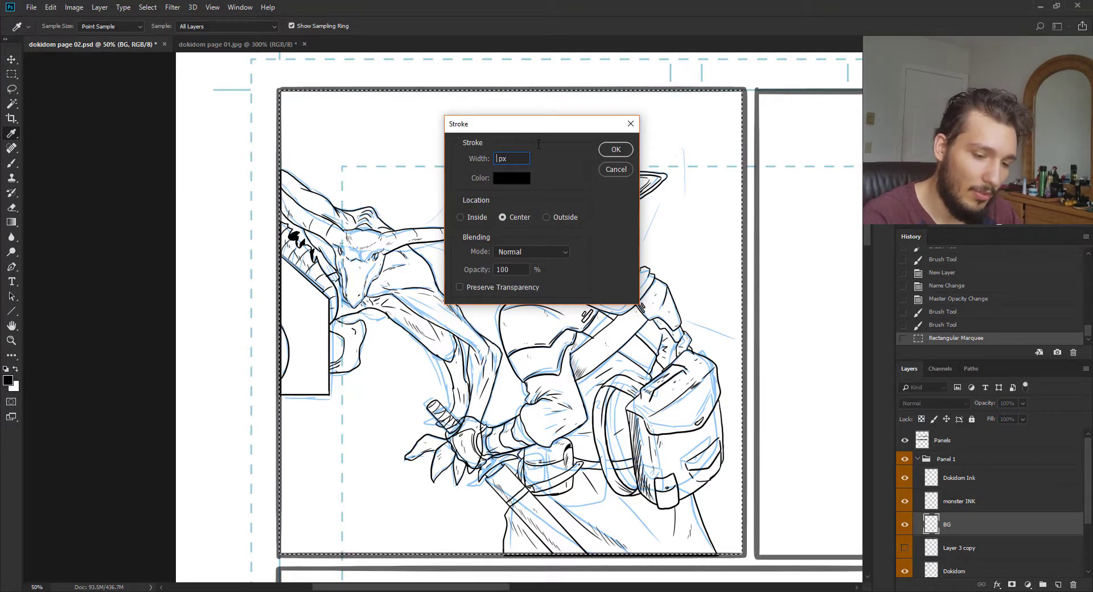
text(5)
key(Return)
key(ctrl+d)
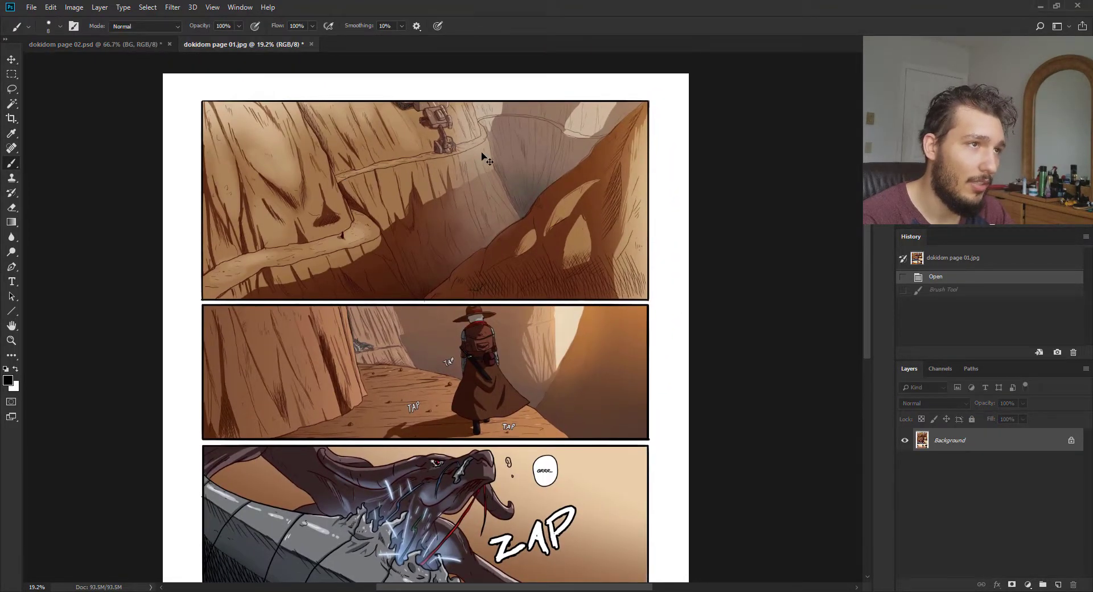
Return to dokidom page 02 and ink the cliff's jagged edge from panel 1's upper border down to the monster's back
key(ctrl+Tab)
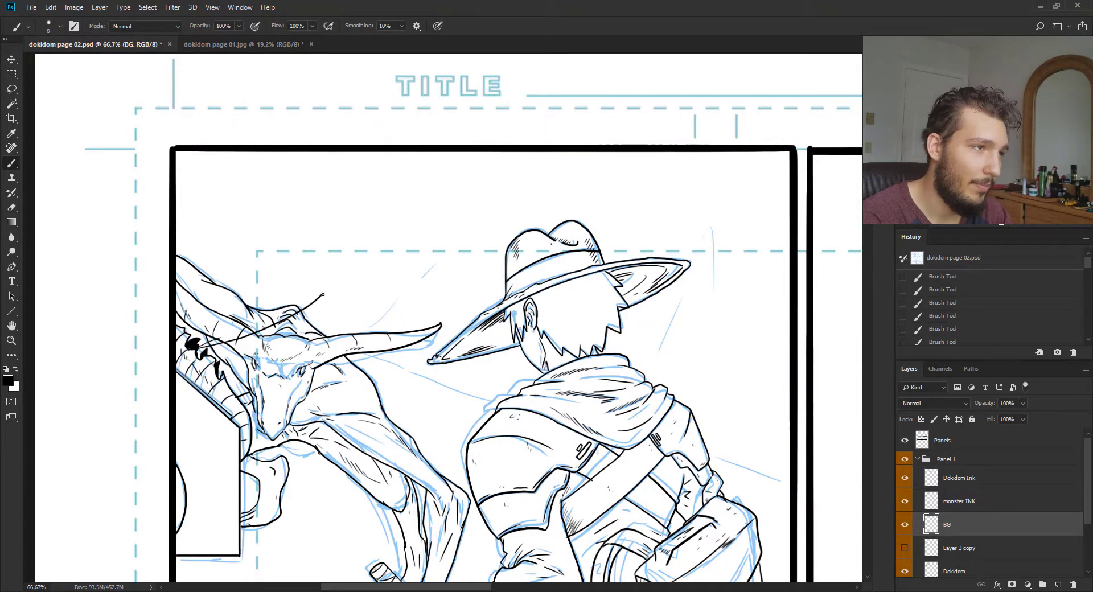
drag(316, 242, 303, 196)
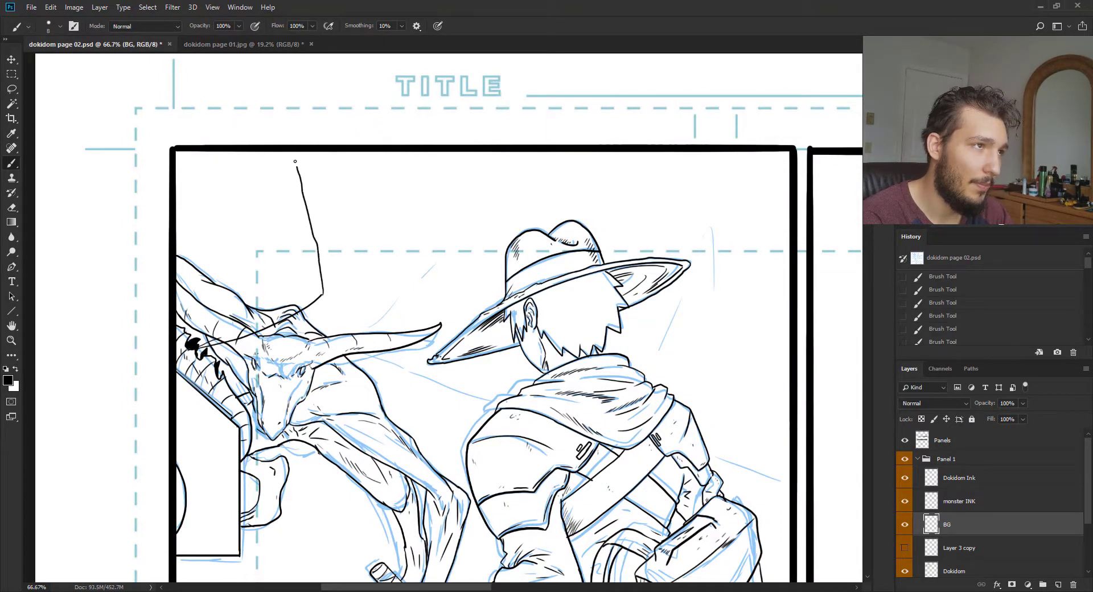
drag(323, 292, 321, 295)
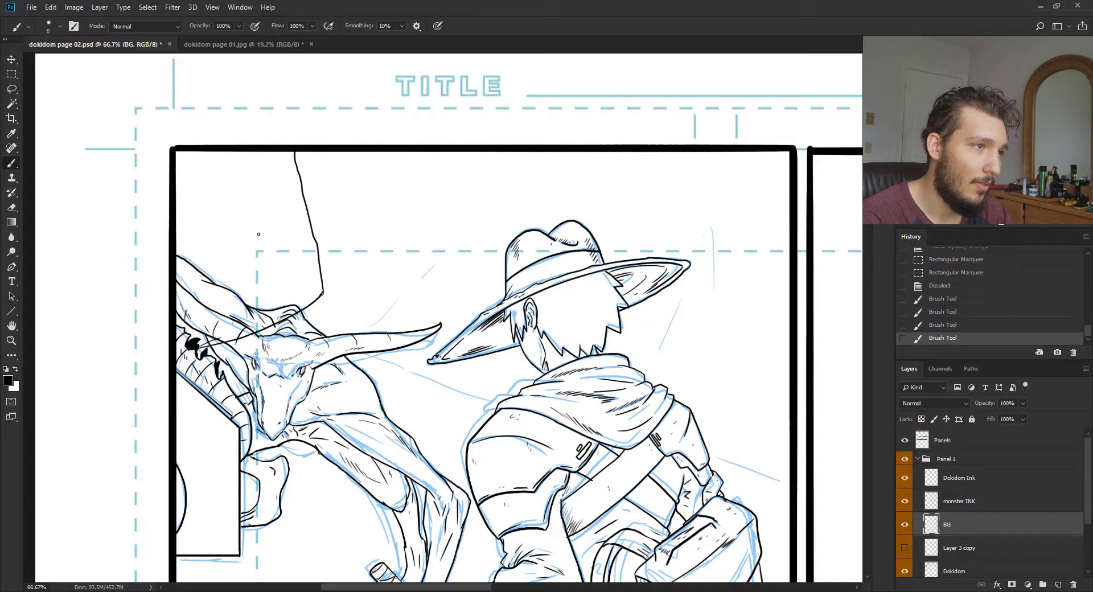
Ink long, thin, slanted crack lines down the cliff face above the monster on the BG layer
drag(261, 165, 285, 231)
drag(274, 177, 284, 217)
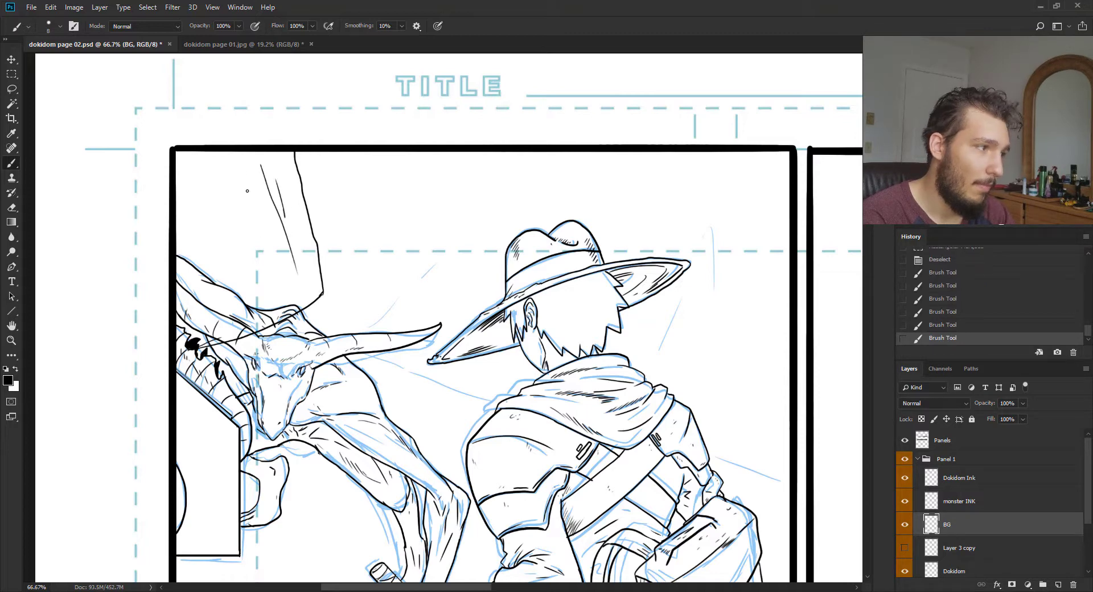
drag(243, 168, 256, 227)
drag(221, 187, 245, 282)
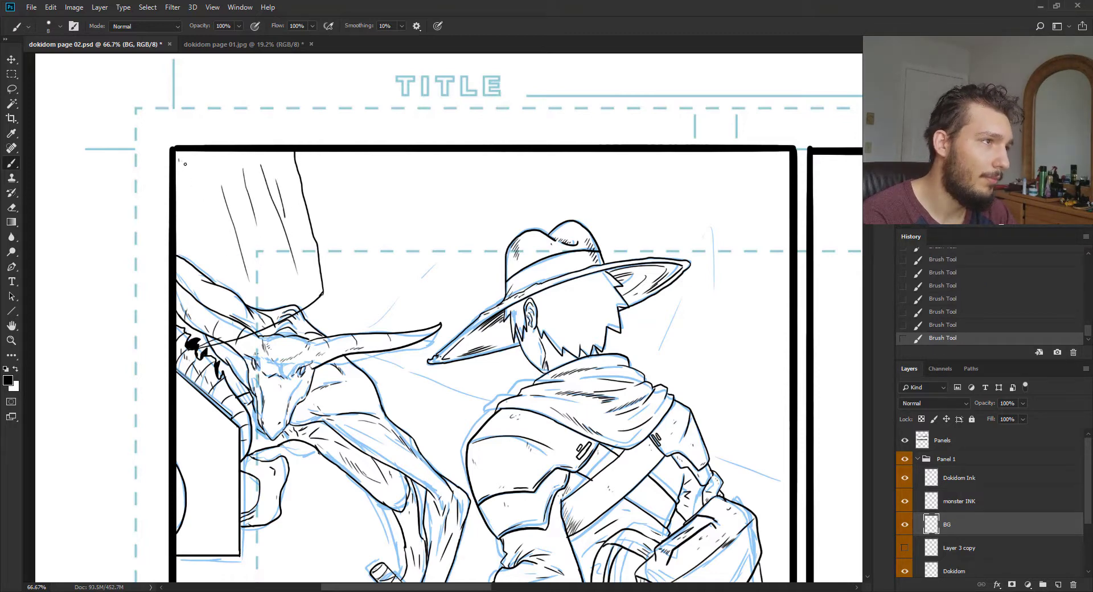
mouse_move(182, 154)
mouse_down()
mouse_move(215, 253)
mouse_move(217, 238)
mouse_move(225, 279)
mouse_up()
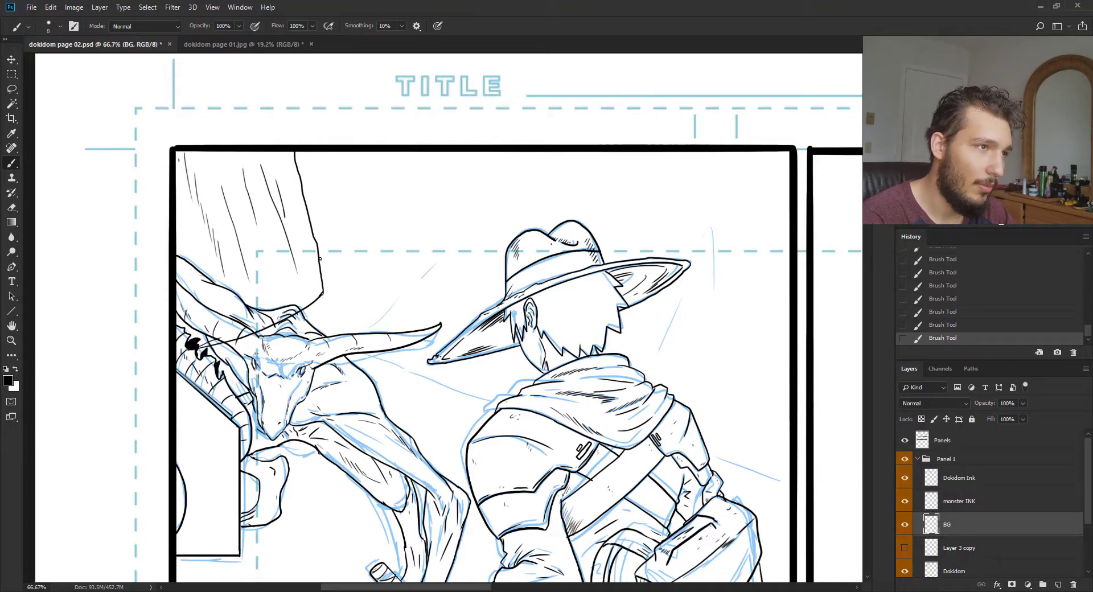
drag(325, 260, 336, 271)
key(ctrl+alt+z)
key(ctrl+alt+z)
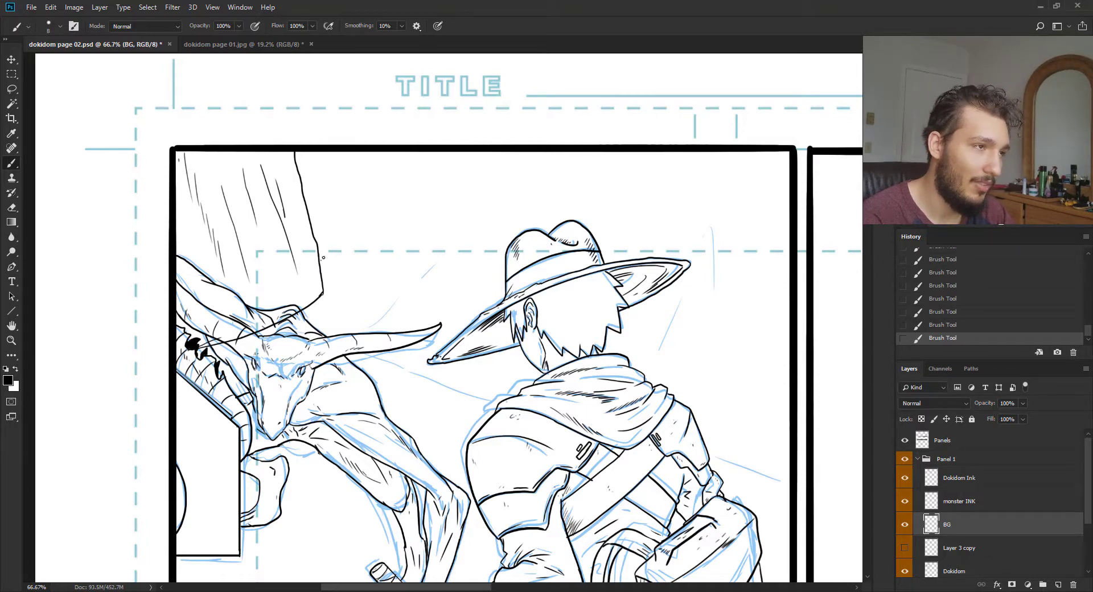
drag(402, 292, 517, 391)
drag(461, 343, 328, 179)
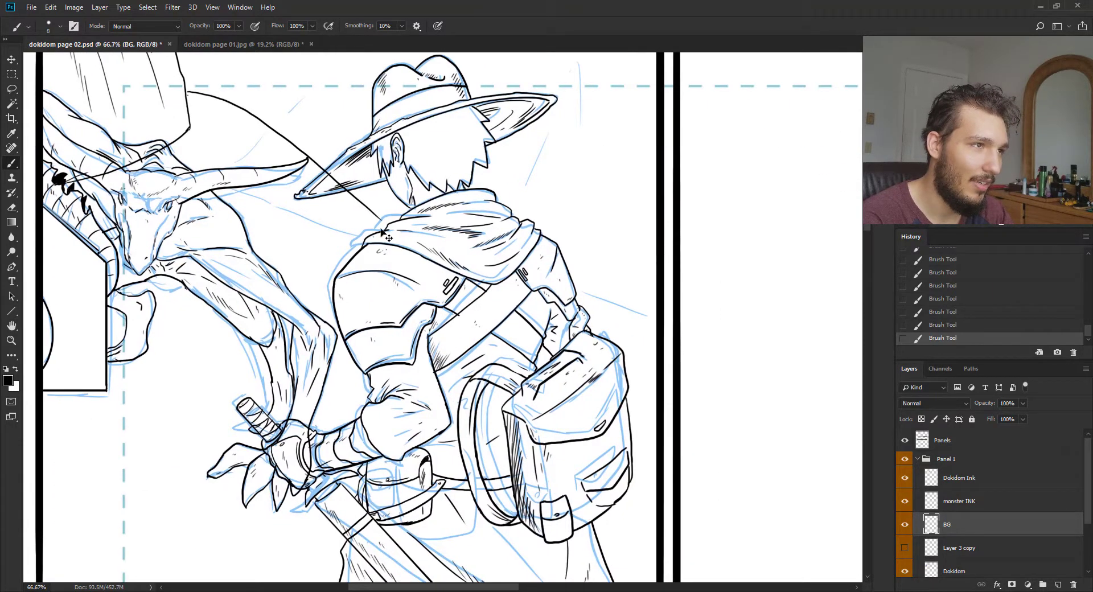
key(ctrl+z)
Ink a long diagonal ground edge from the cliff, behind the hatted character, down to panel 1's right border
key(ctrl+minus)
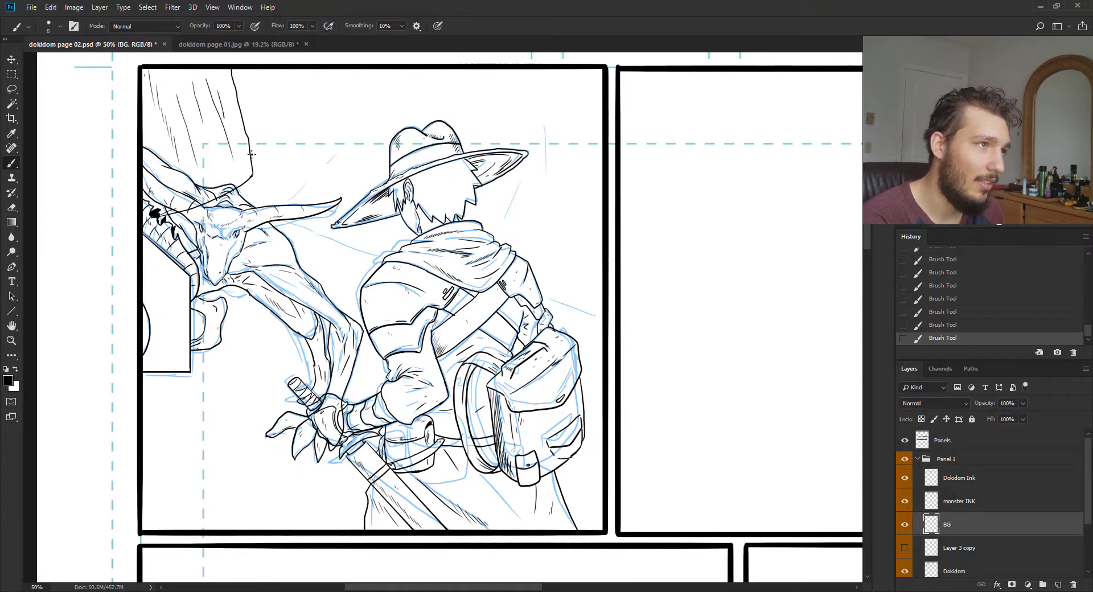
mouse_move(274, 158)
mouse_down()
mouse_move(396, 228)
mouse_move(506, 311)
mouse_move(600, 420)
mouse_up()
key(ctrl+minus)
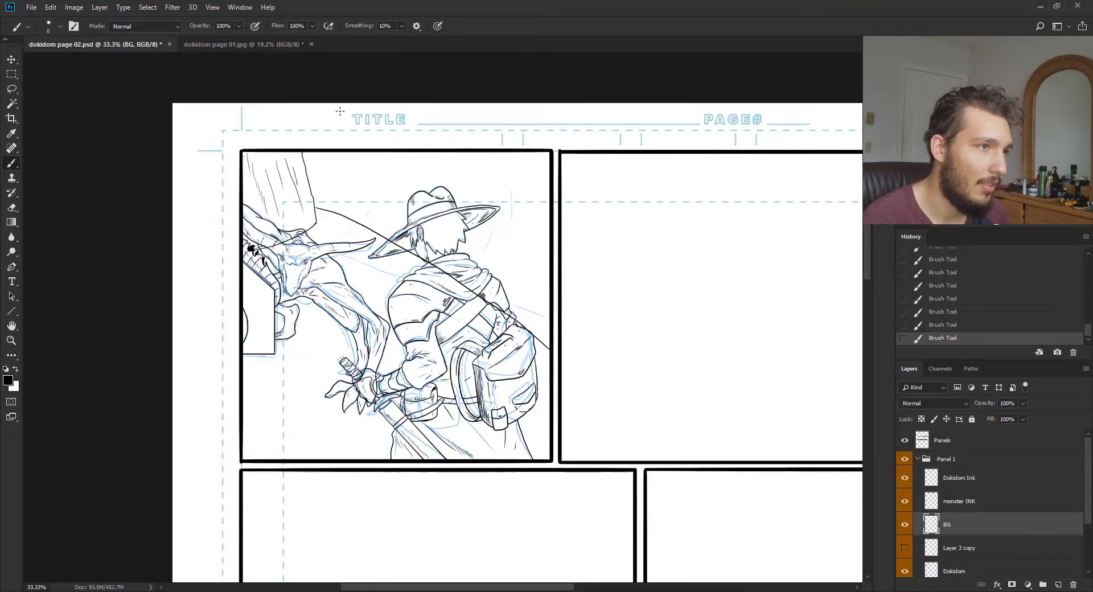
key(ctrl+minus)
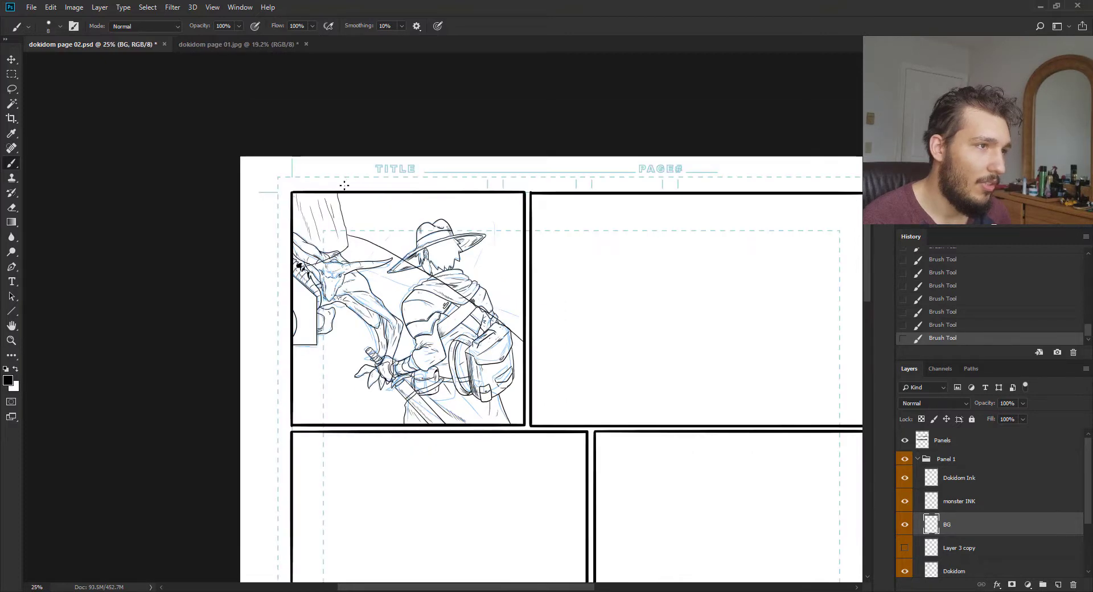
Ink horizontal ground lines and small pebbles below the monster and around its claws on the BG layer
key(ctrl+plus)
key(ctrl+plus)
drag(333, 266, 398, 222)
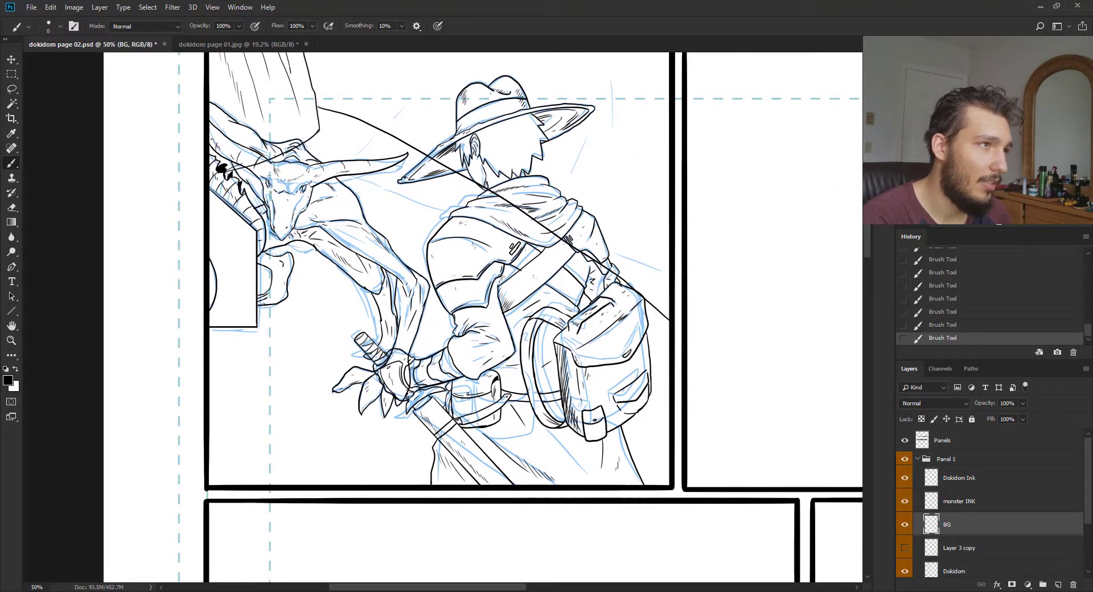
mouse_move(217, 186)
mouse_down()
mouse_move(295, 144)
mouse_move(241, 177)
mouse_move(227, 206)
mouse_up()
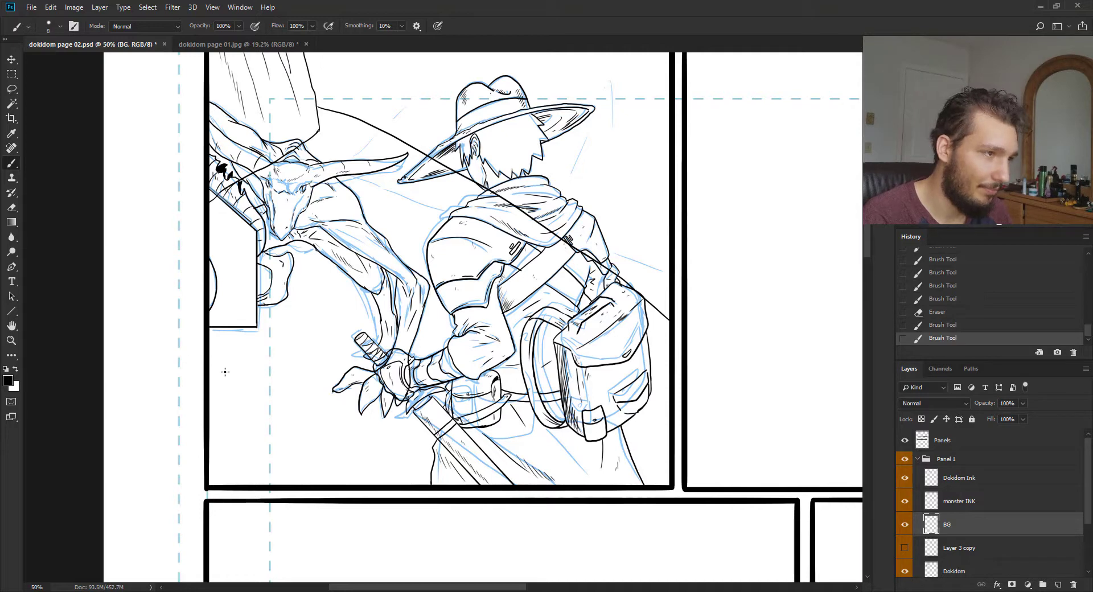
drag(224, 373, 263, 373)
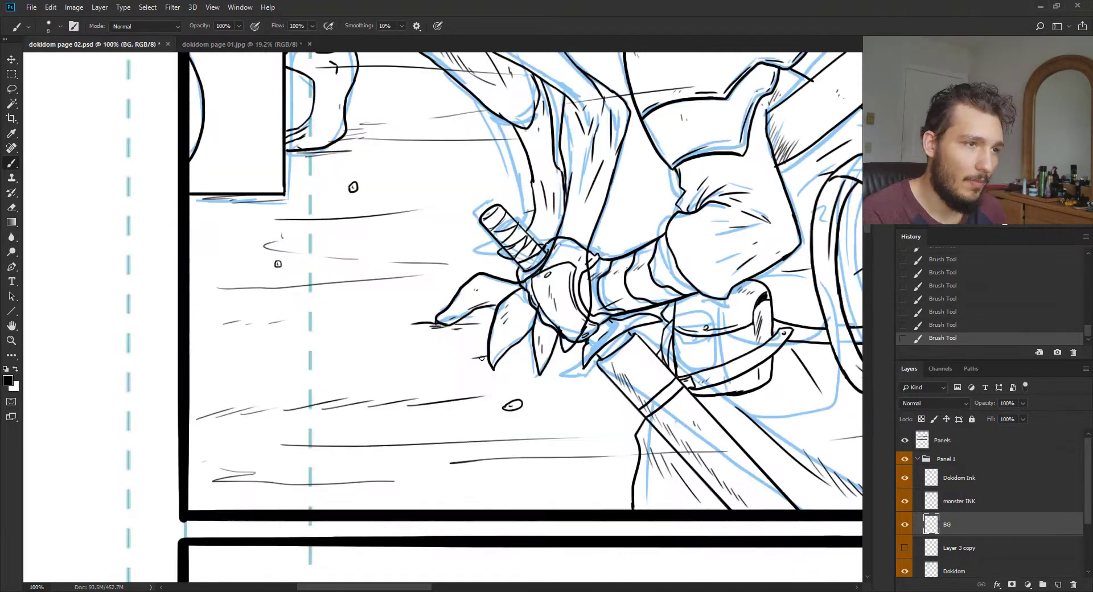
mouse_move(456, 365)
mouse_down()
mouse_move(510, 367)
mouse_move(499, 361)
mouse_move(541, 376)
mouse_move(574, 351)
mouse_up()
mouse_move(593, 421)
mouse_down()
mouse_move(644, 420)
mouse_move(464, 381)
mouse_move(402, 486)
mouse_up()
mouse_move(383, 283)
mouse_down()
mouse_move(354, 297)
mouse_move(497, 259)
mouse_move(307, 264)
mouse_up()
drag(409, 260, 321, 263)
Ink short horizontal ground lines on the right side of panel 1, beside the character's backpack and leg
key(ctrl+minus)
key(ctrl+minus)
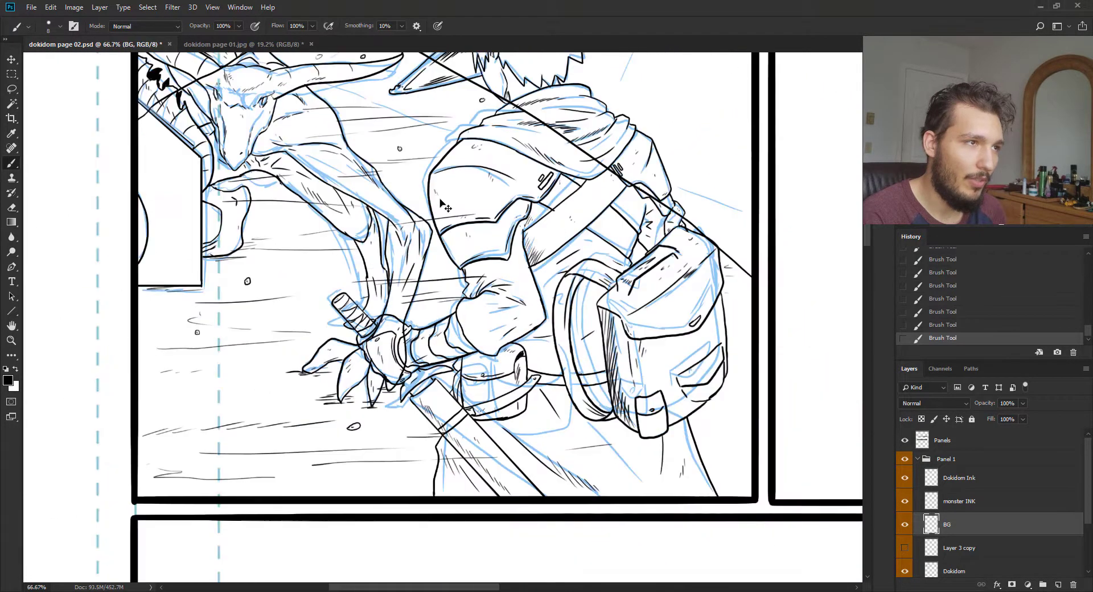
drag(707, 350, 512, 307)
key(ctrl+plus)
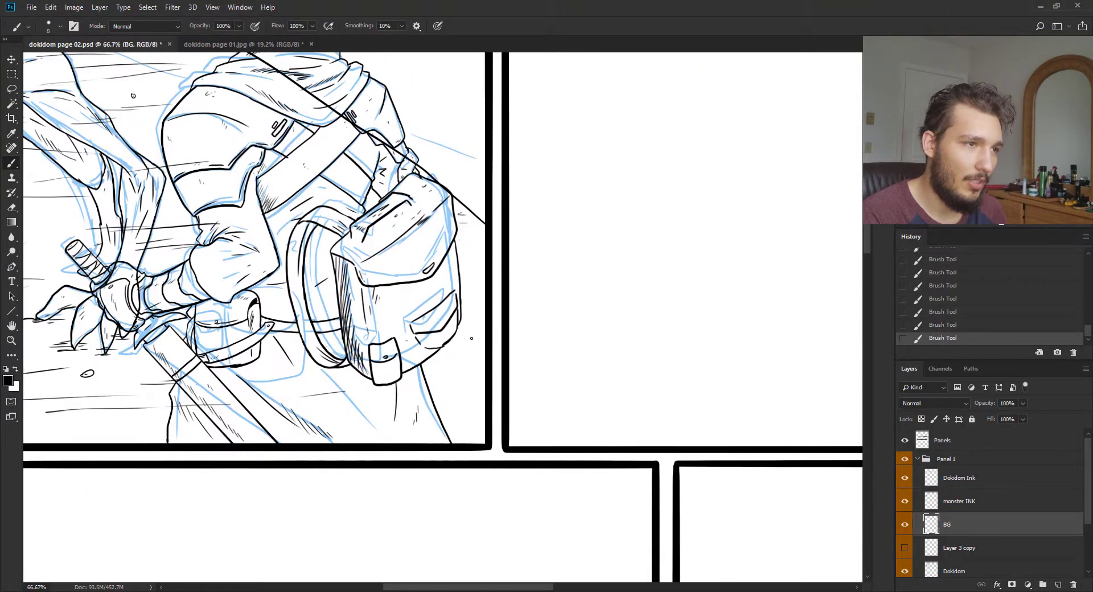
drag(461, 338, 407, 342)
drag(473, 346, 430, 360)
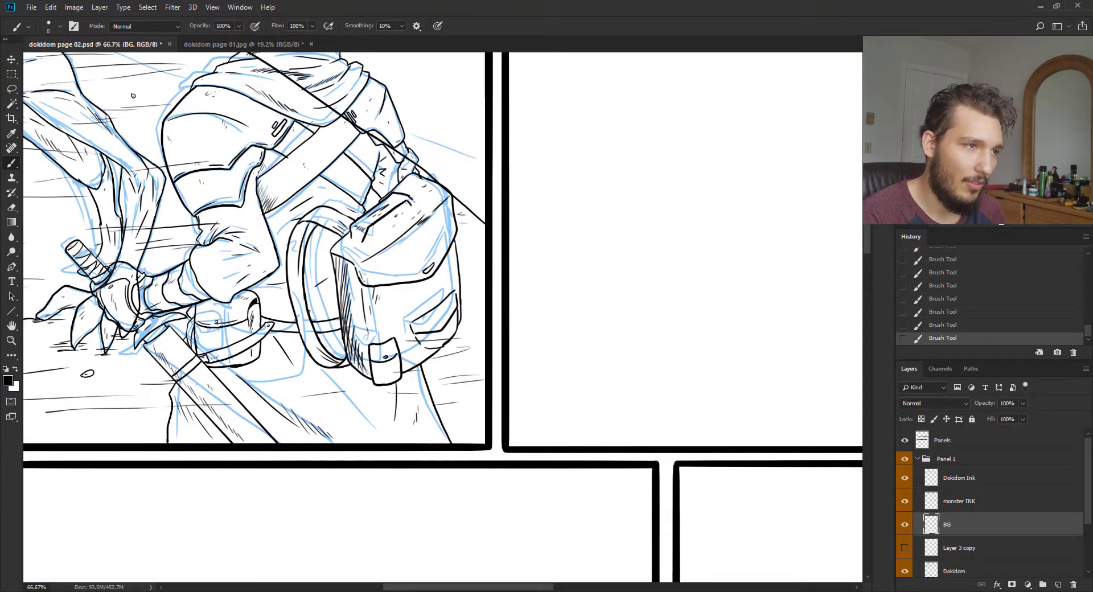
drag(484, 248, 464, 251)
drag(474, 262, 448, 267)
Ink long curved and vertical crack lines on the cliffs behind the character's hat and shoulder, and save the document
mouse_move(434, 107)
mouse_down()
mouse_move(390, 361)
mouse_move(614, 436)
mouse_up()
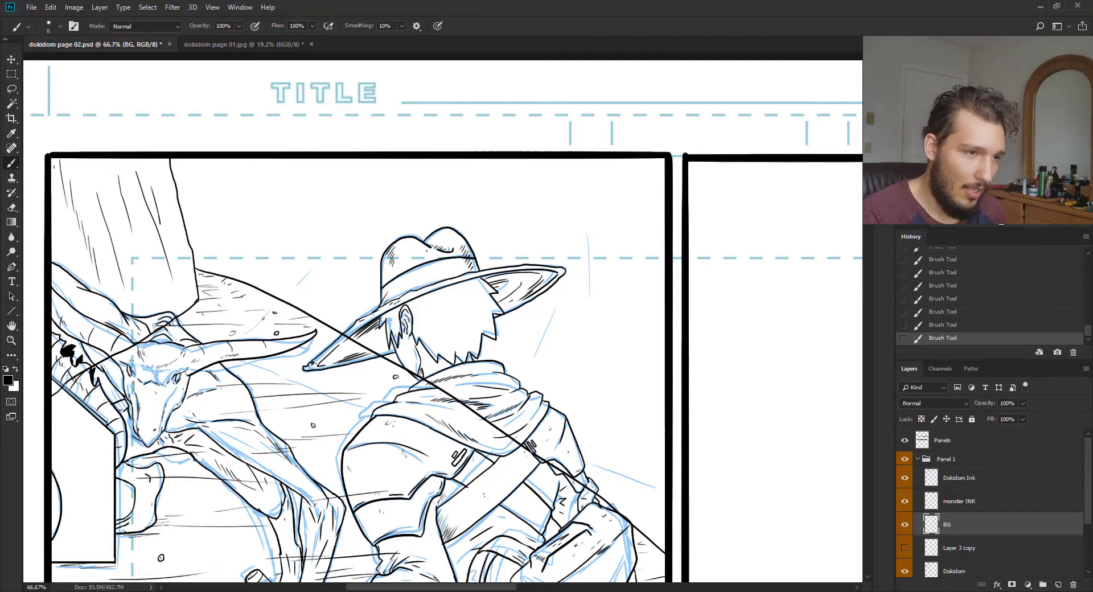
mouse_move(558, 404)
mouse_down()
mouse_move(624, 247)
mouse_move(599, 353)
mouse_up()
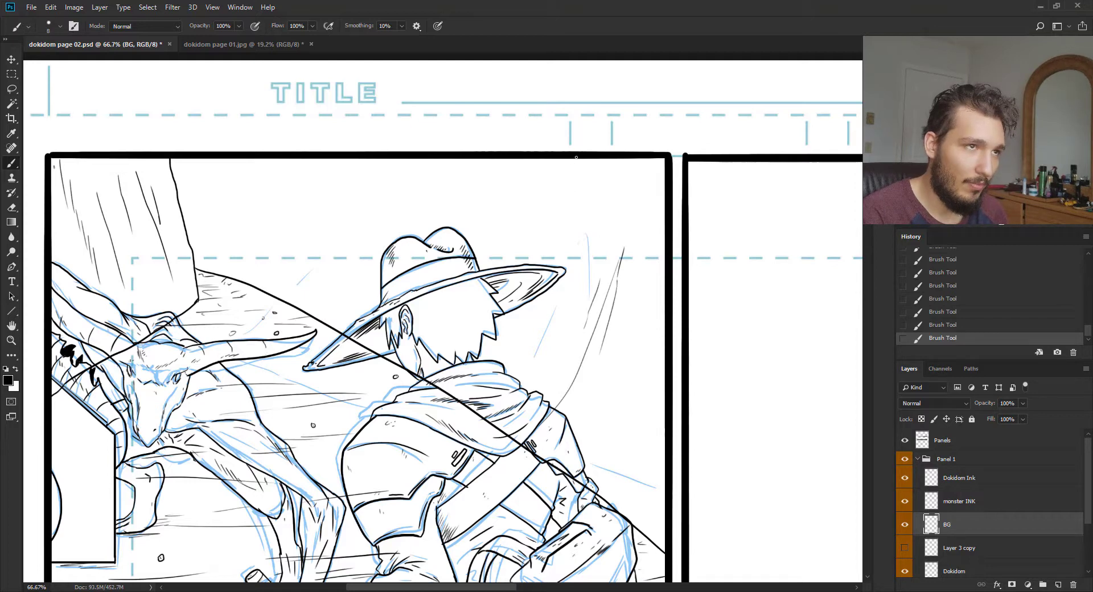
drag(600, 206, 541, 365)
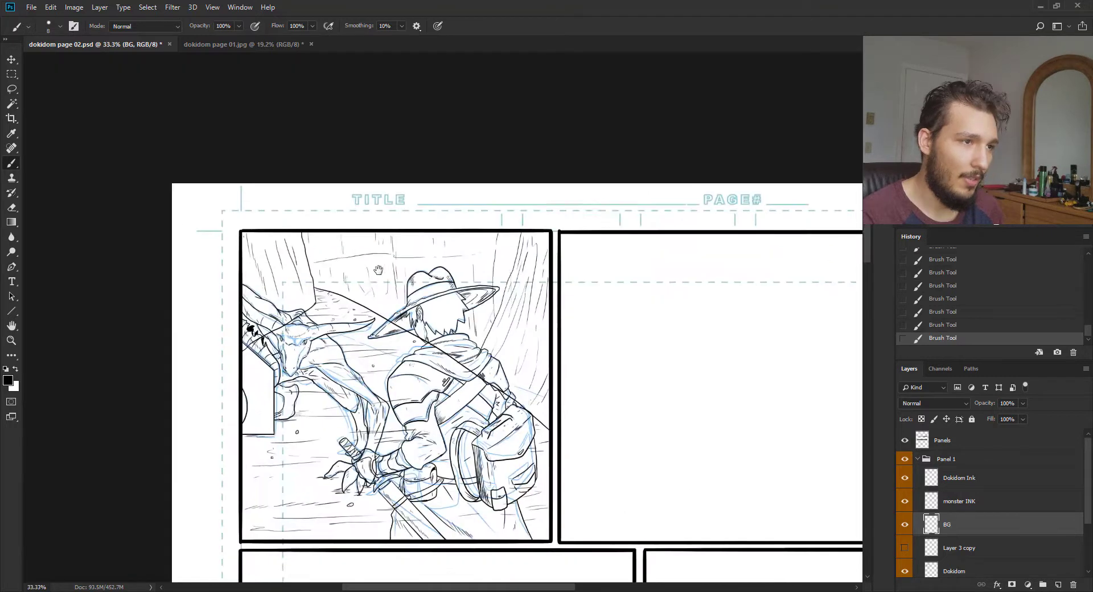
drag(378, 268, 306, 190)
key(ctrl+s)
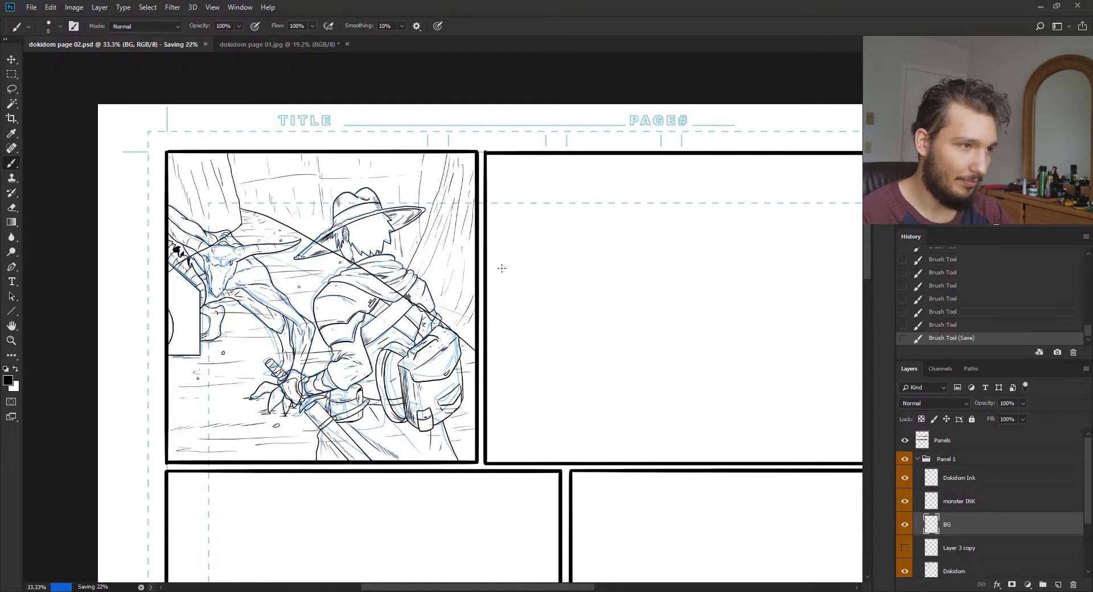
Create a group named Dokidom inside the Panel 1 group and move the Dokidom Ink layer into it
click(918, 459)
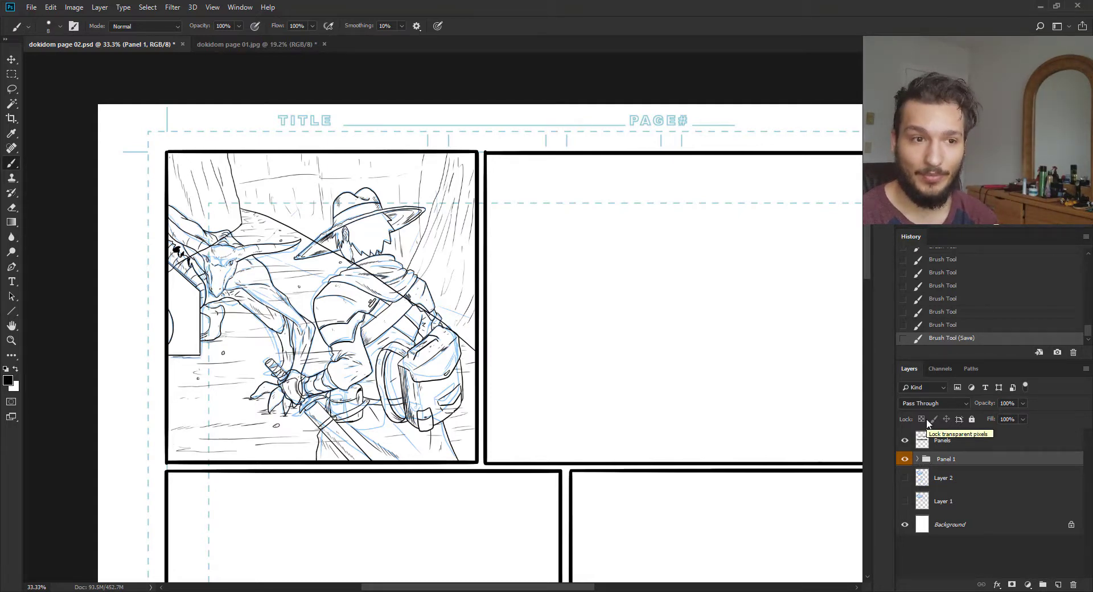
click(918, 459)
click(967, 482)
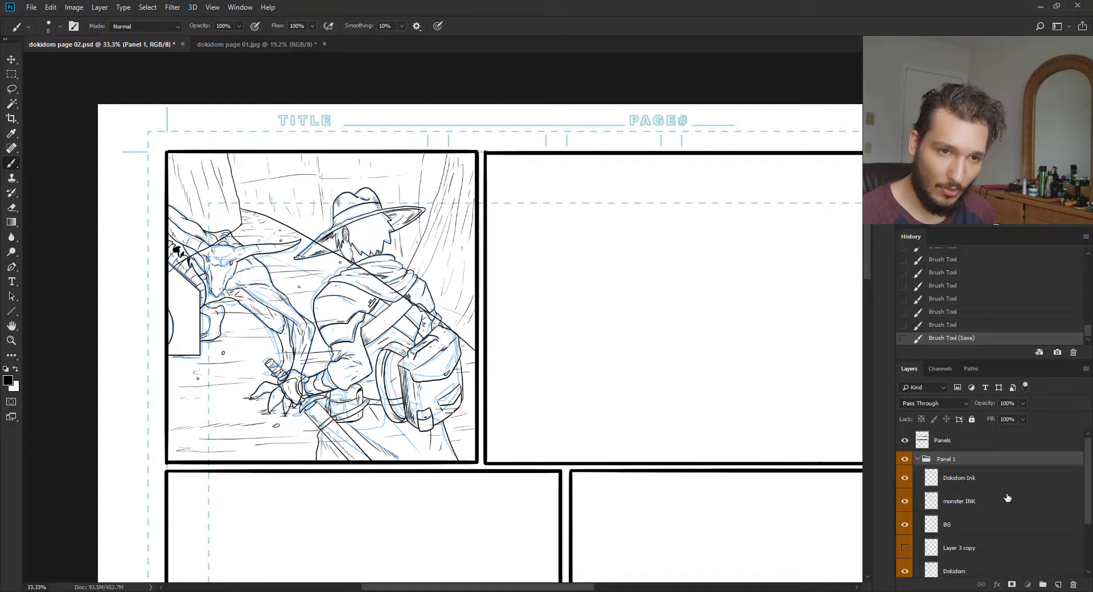
click(1042, 585)
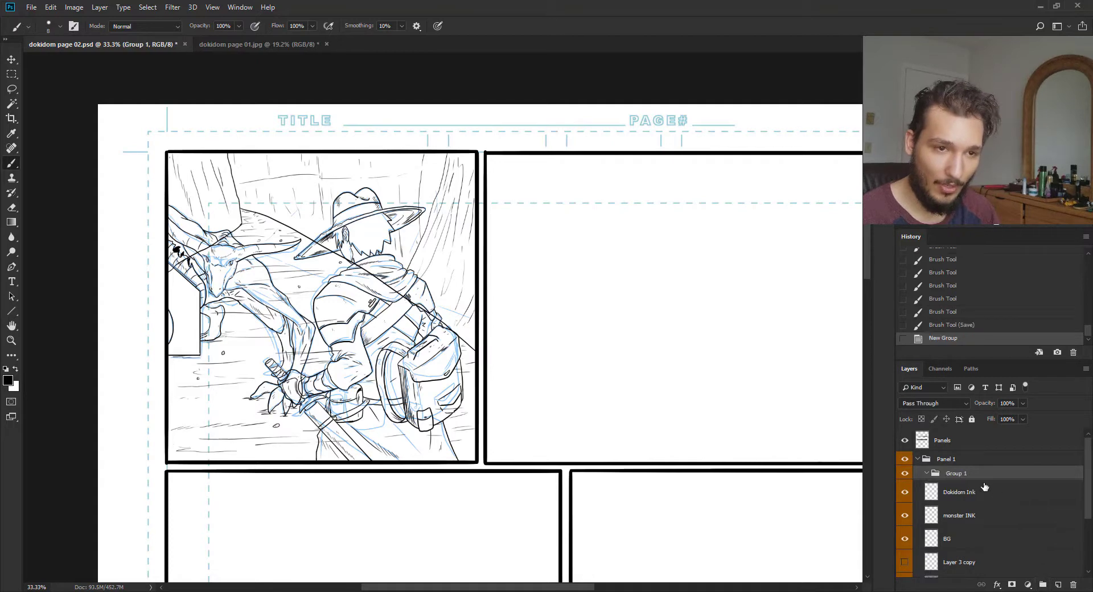
double_click(962, 474)
text(D)
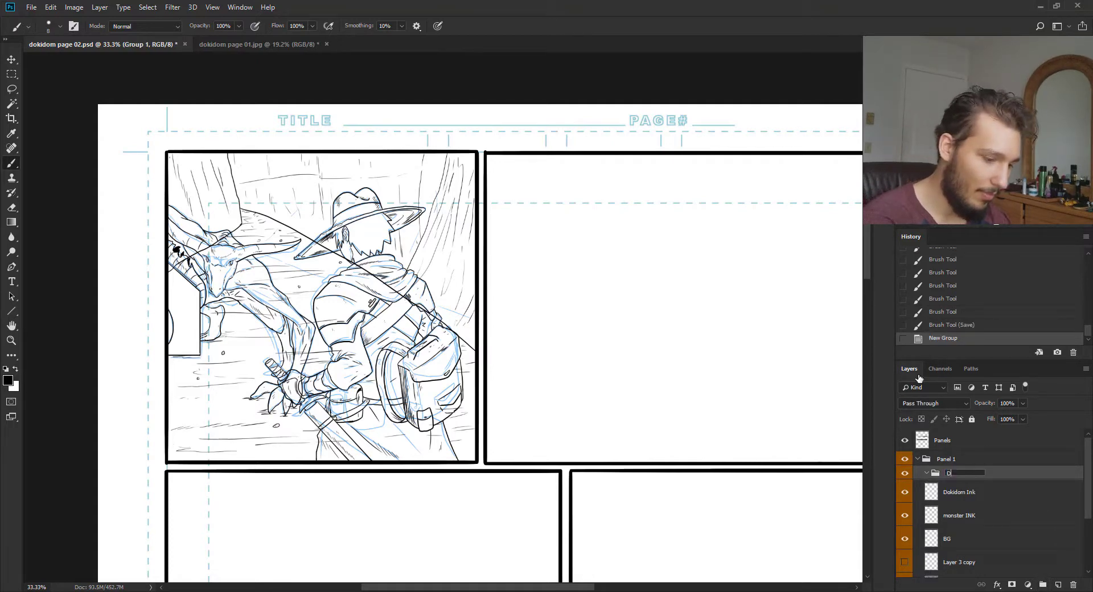
text(okidom)
key(Return)
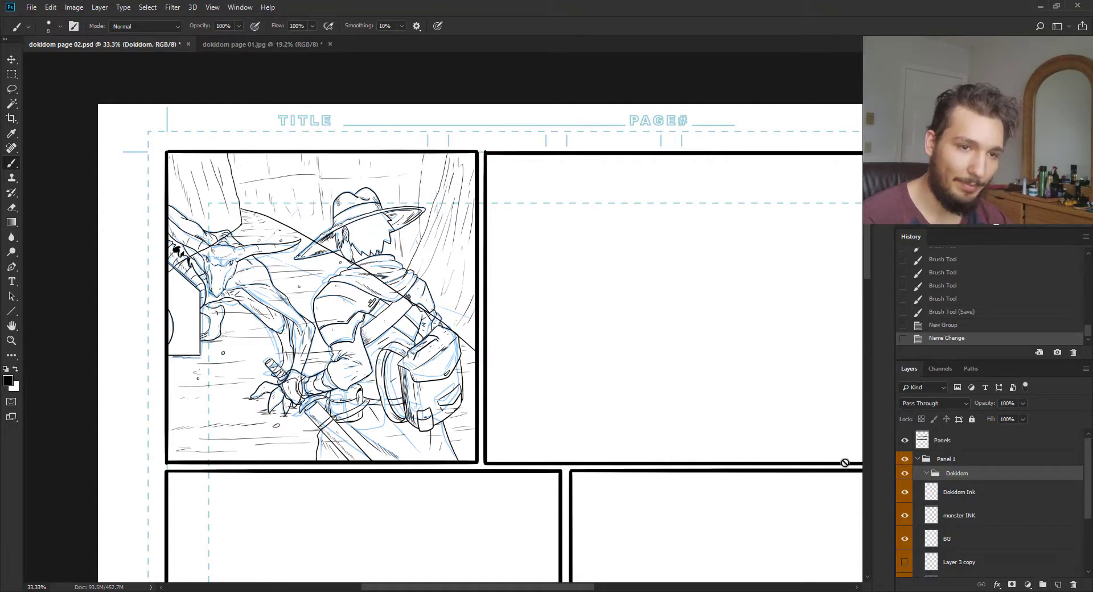
drag(954, 494, 948, 475)
click(943, 475)
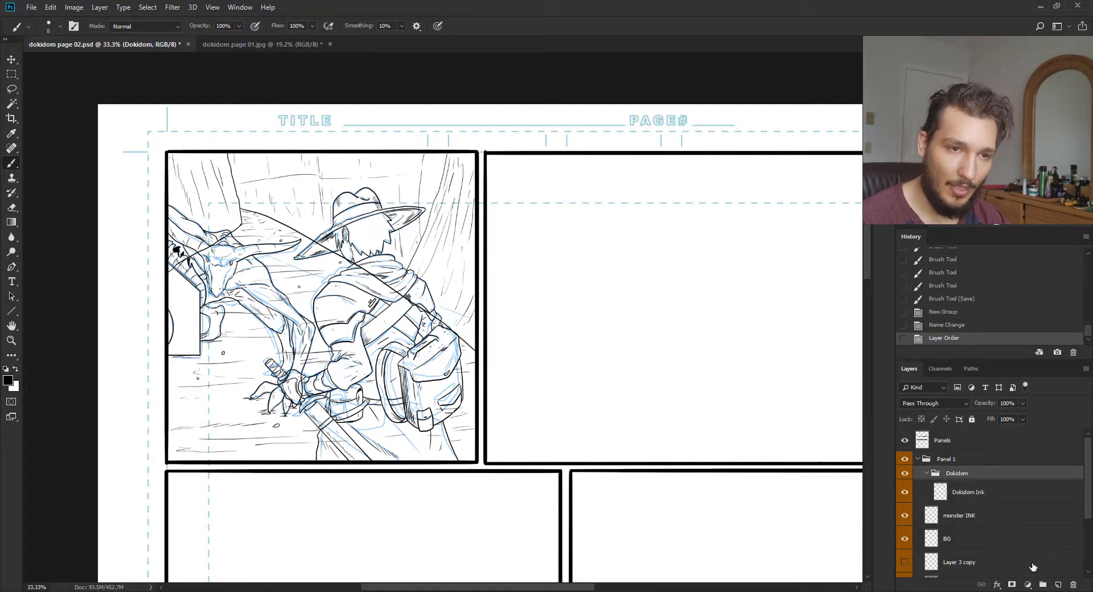
click(928, 474)
Create a Monster group below Dokidom for the monster INK layer and a BG group for the BG layer
click(1042, 585)
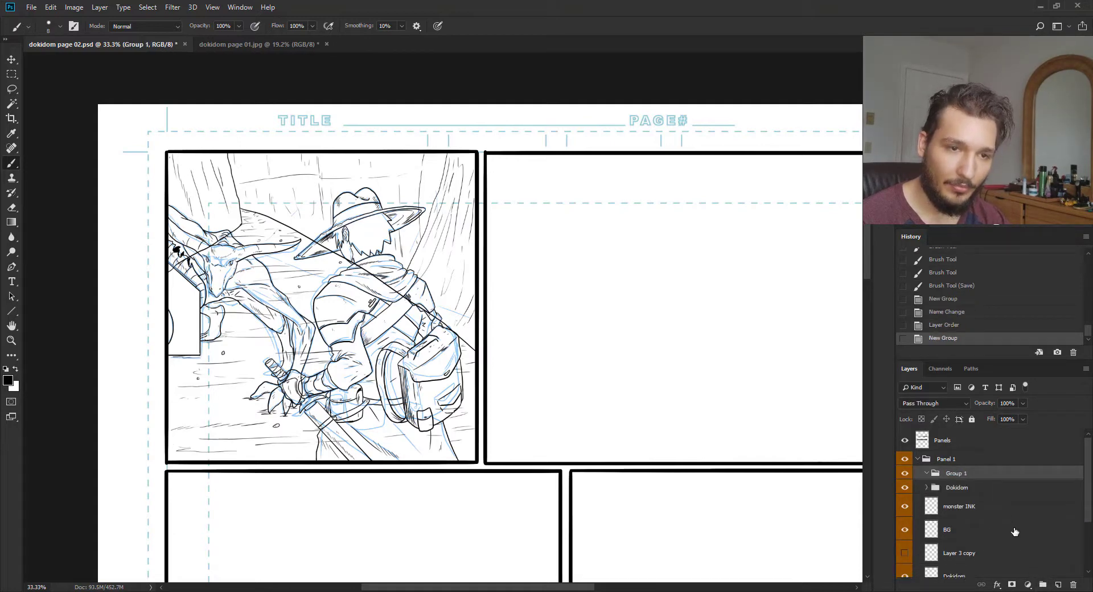
drag(964, 478, 955, 495)
double_click(954, 487)
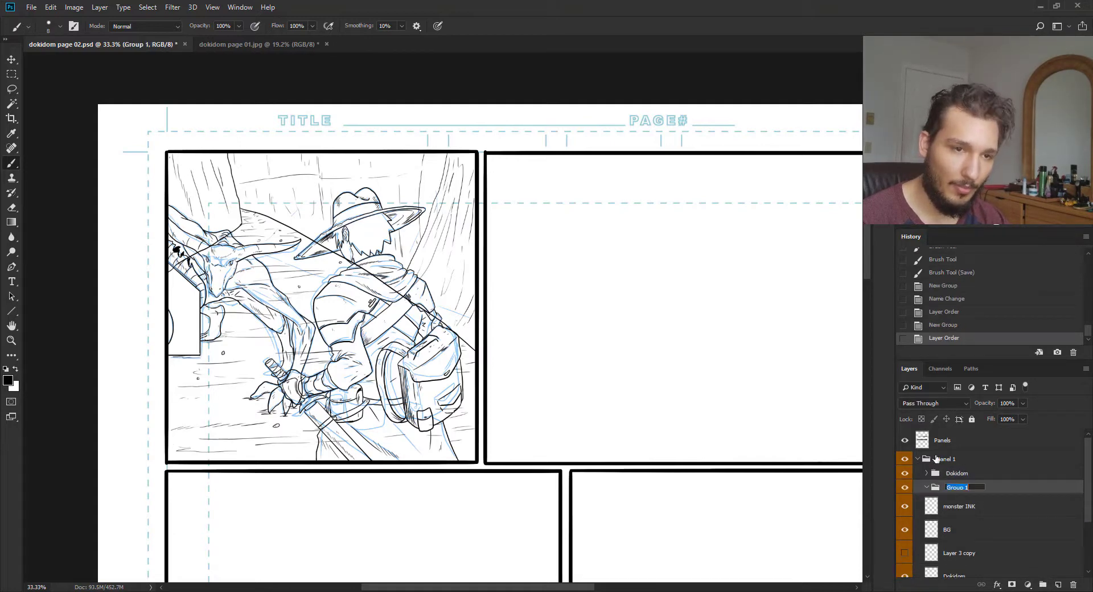
text(Monster)
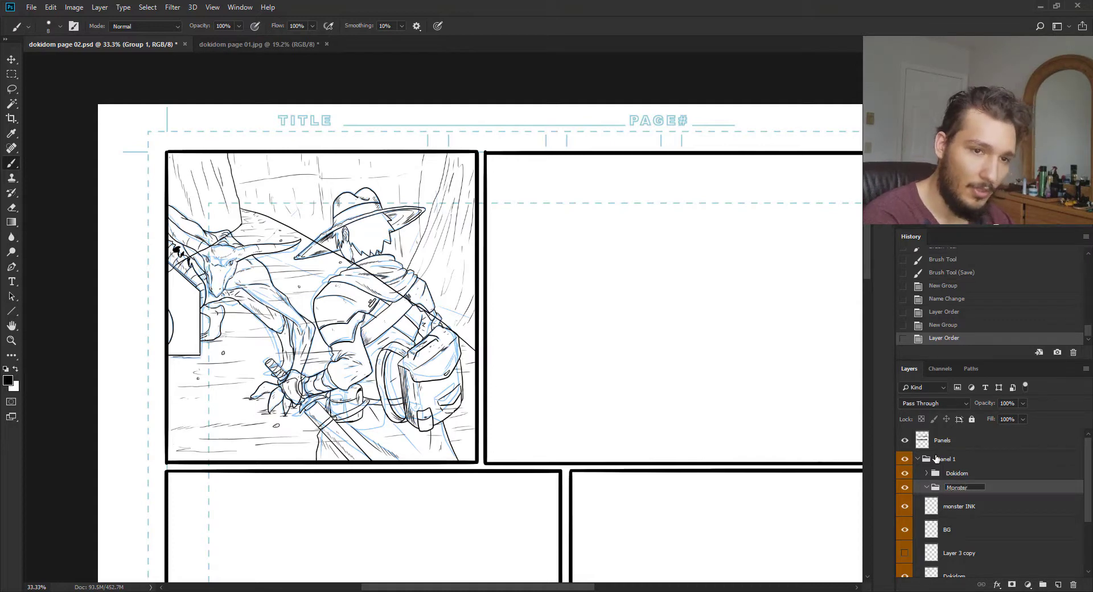
key(Return)
drag(967, 508, 957, 488)
click(926, 501)
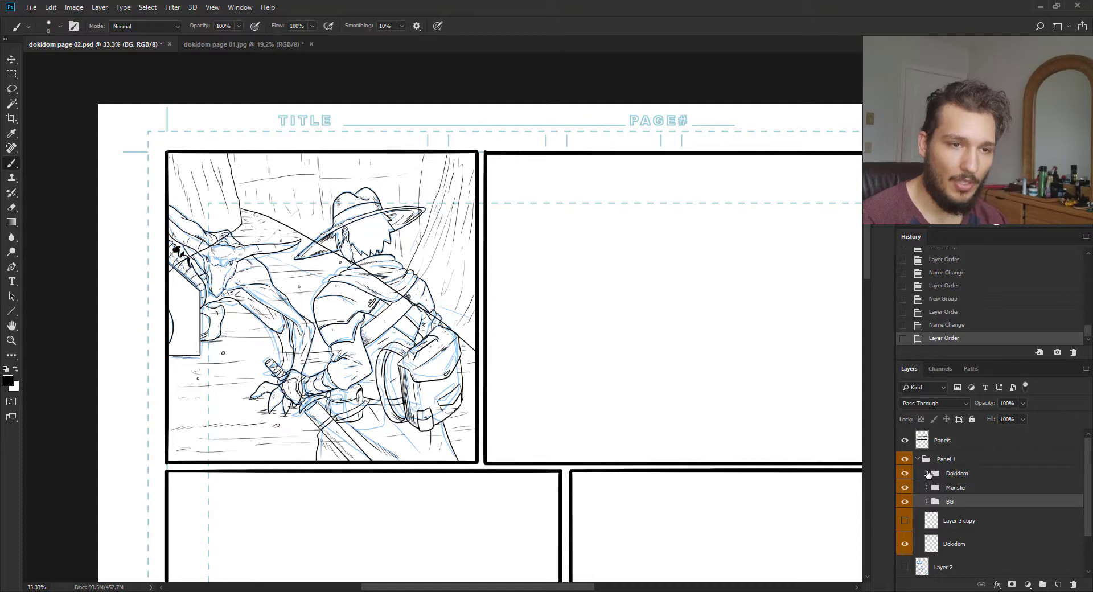
Add a new layer in the Dokidom group and place it below the Dokidom Ink layer
click(927, 473)
click(967, 493)
key(ctrl+shift+alt+n)
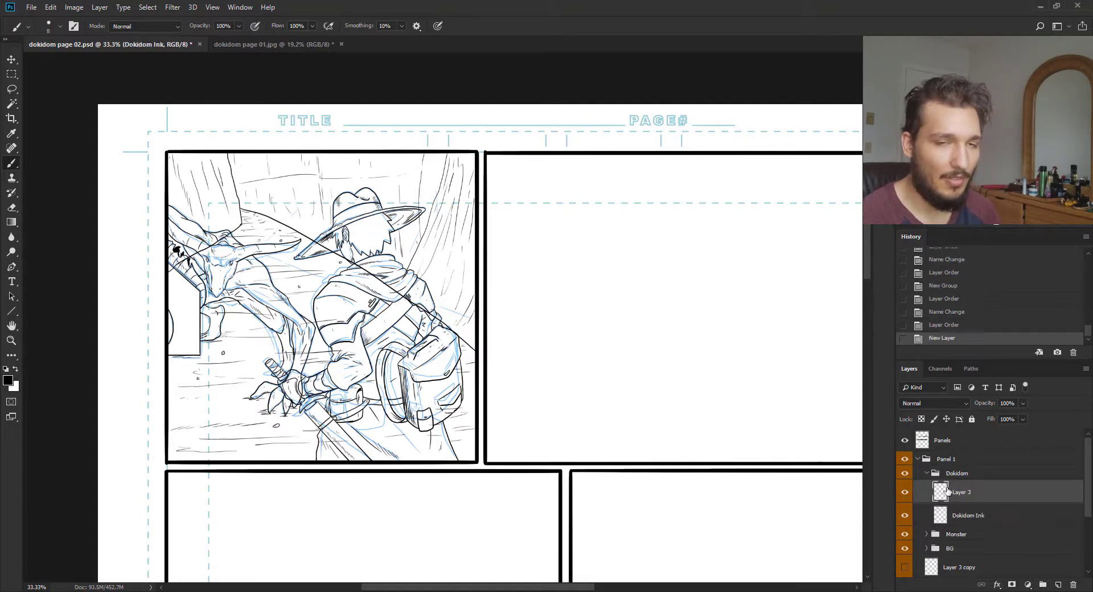
mouse_move(968, 492)
mouse_down()
mouse_move(960, 523)
mouse_move(982, 512)
mouse_up()
Make Dokidom Ink the active layer and hide Layer 3, the Monster and BG groups, and the blue Dokidom sketch layer
key(ctrl+plus)
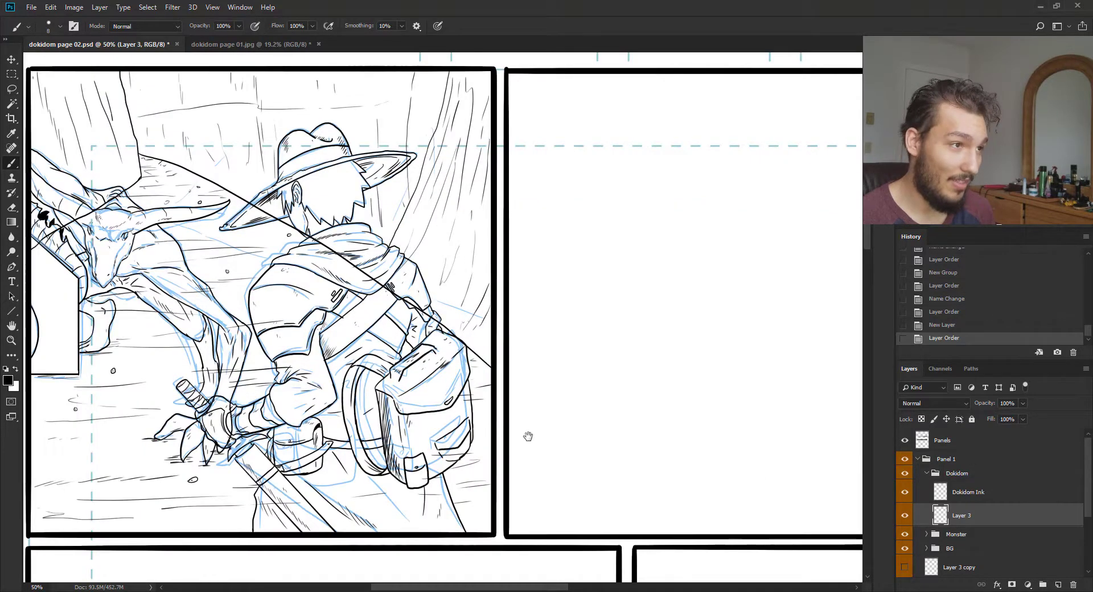
drag(529, 439, 653, 441)
click(987, 497)
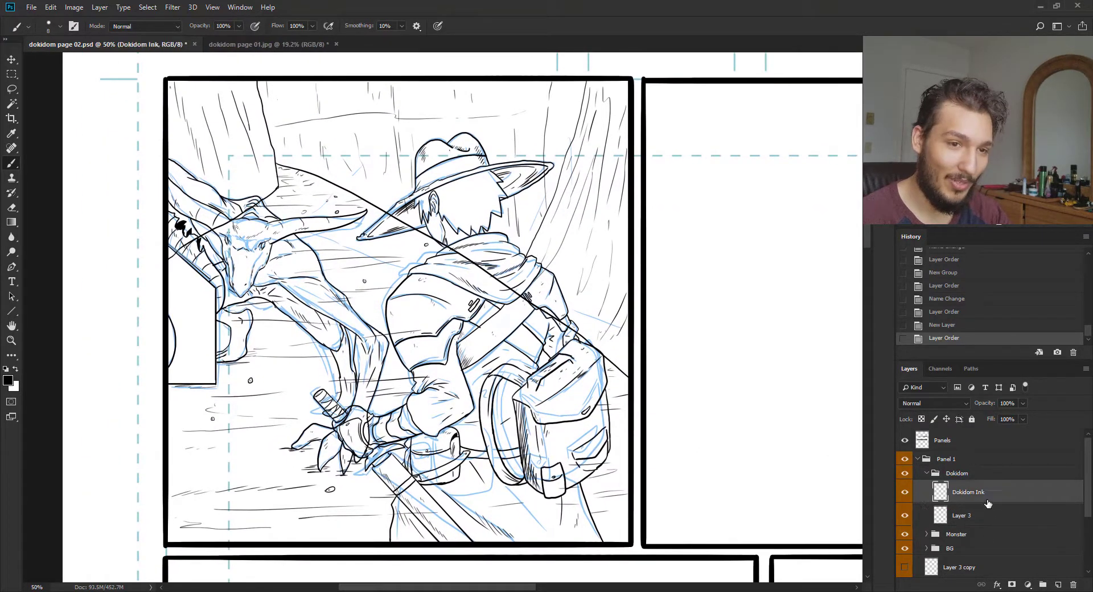
key(e)
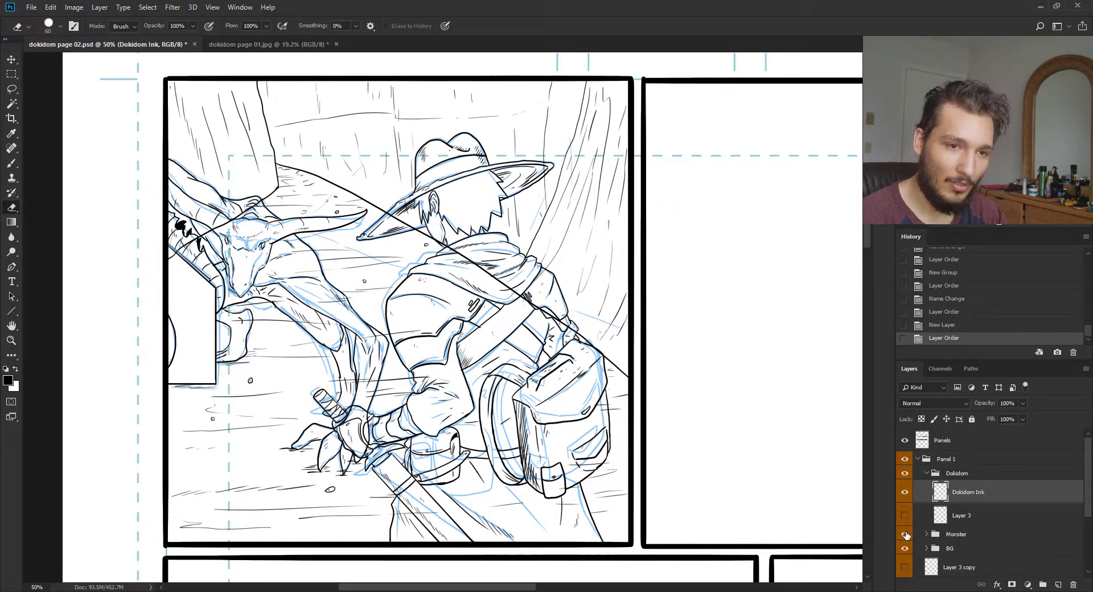
drag(907, 535, 906, 552)
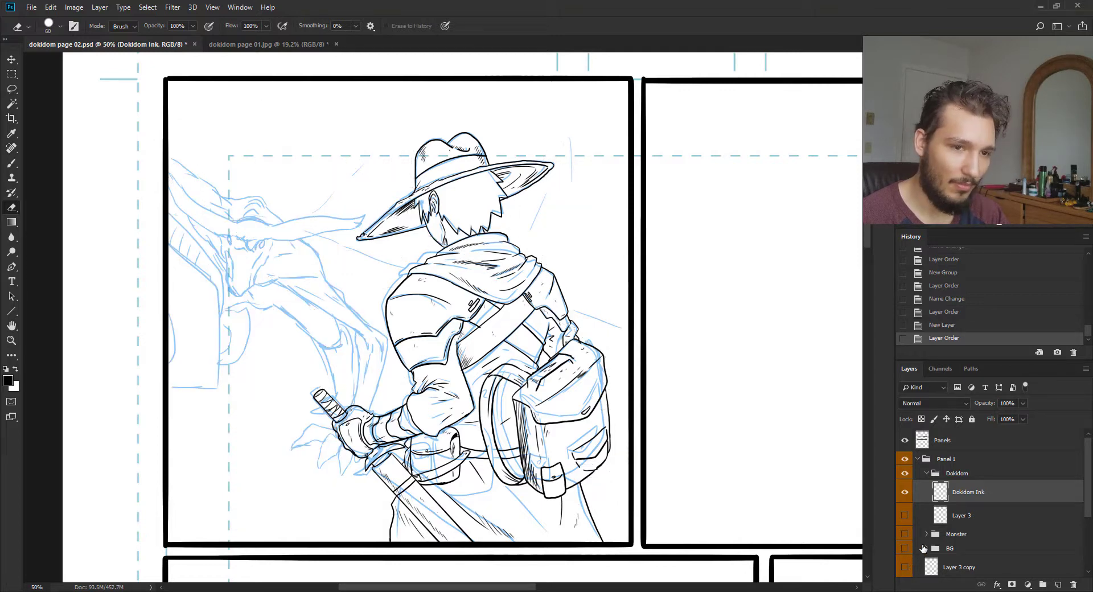
scroll(1088, 487, down, 2)
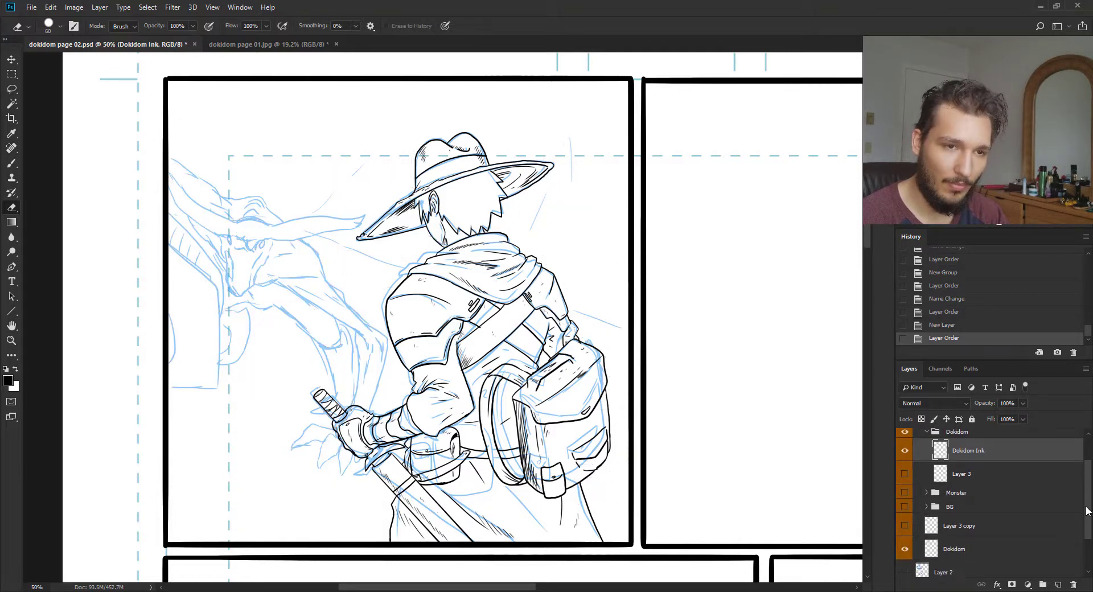
click(904, 543)
scroll(1087, 493, up, 1)
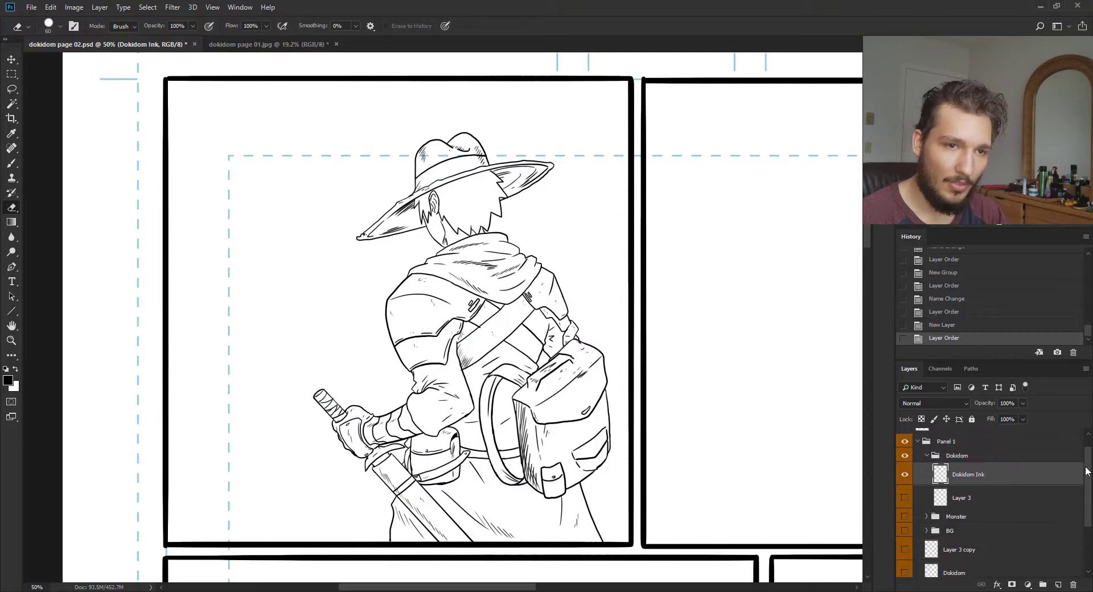
Select the empty area around the character plus the enclosed gaps by the backpack and below the forearm using the Magic Wand
key(w)
click(561, 259)
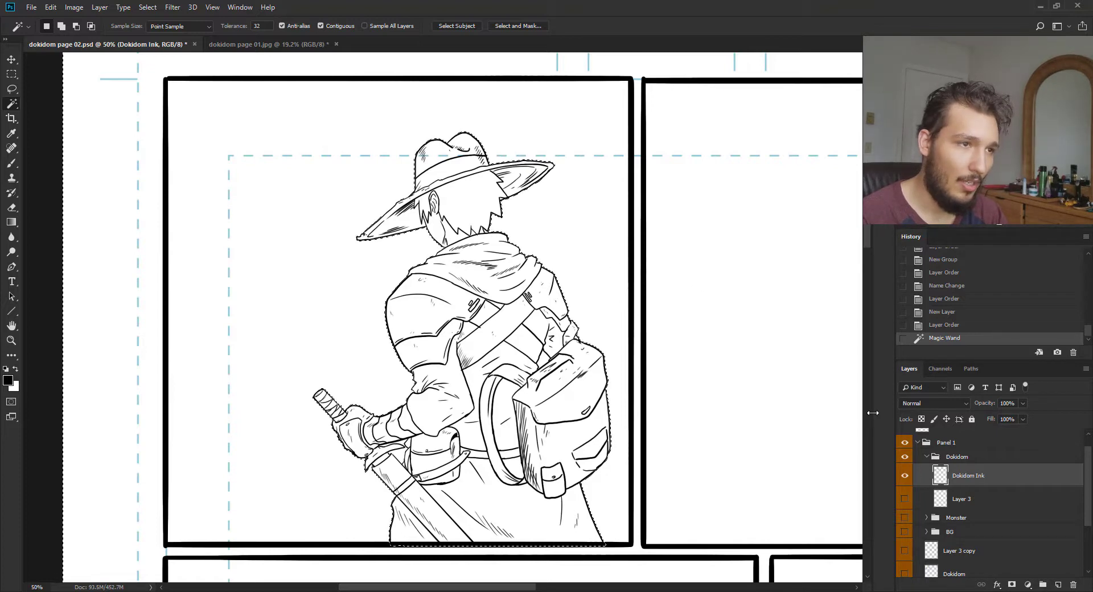
shift+click(548, 370)
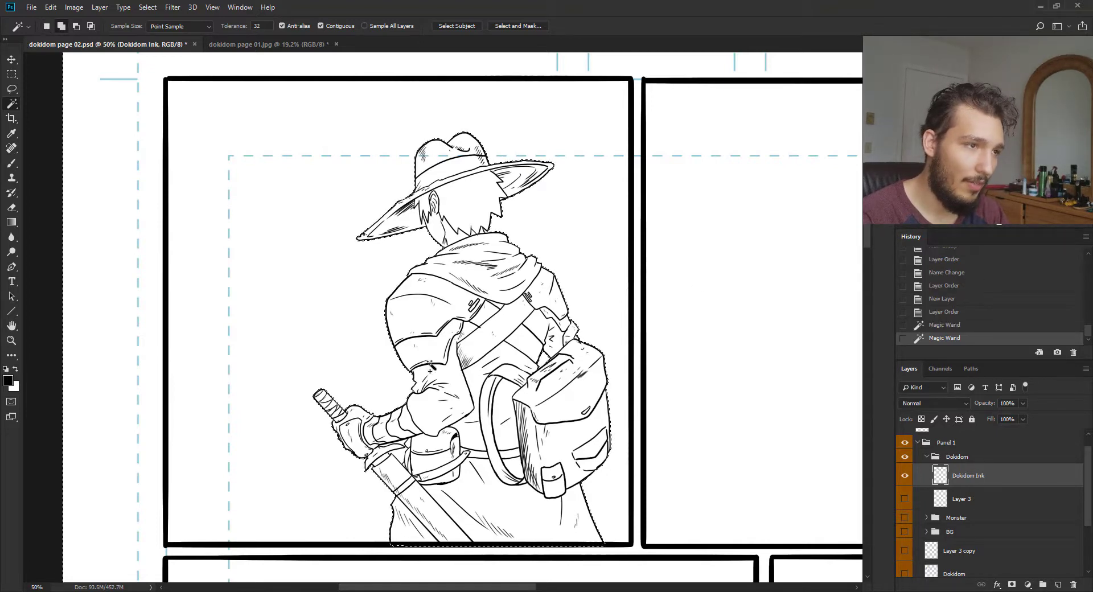
shift+click(408, 445)
shift+click(403, 455)
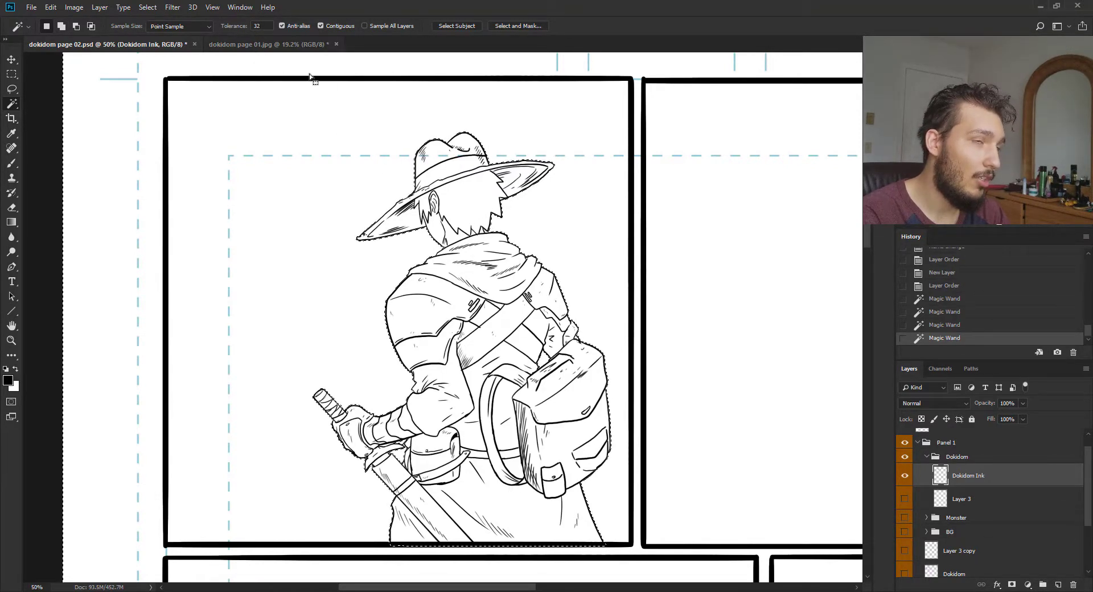
Expand the selection into the ink outlines and invert it to cover the character's silhouette
click(169, 7)
mouse_move(214, 170)
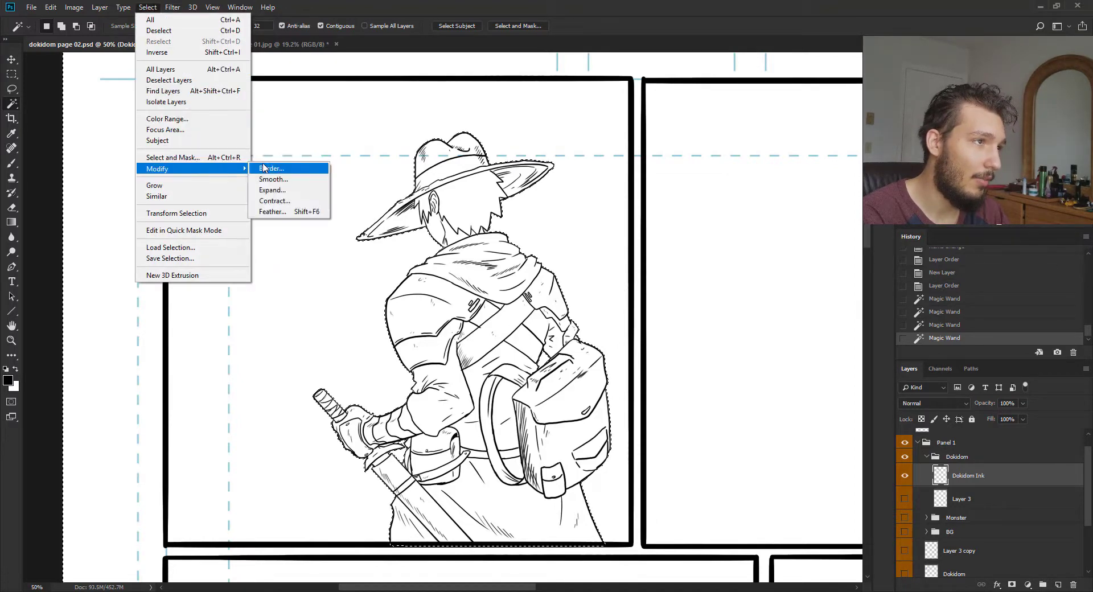
click(272, 190)
click(590, 188)
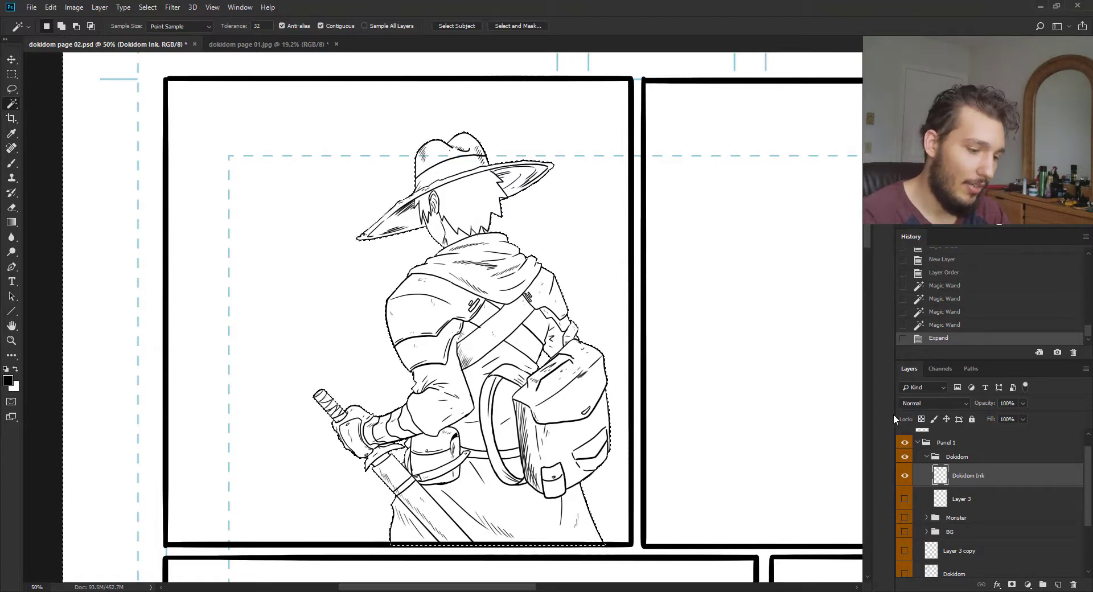
key(ctrl+shift+i)
Make Layer 3 below Dokidom Ink visible and rename it Mask
click(961, 500)
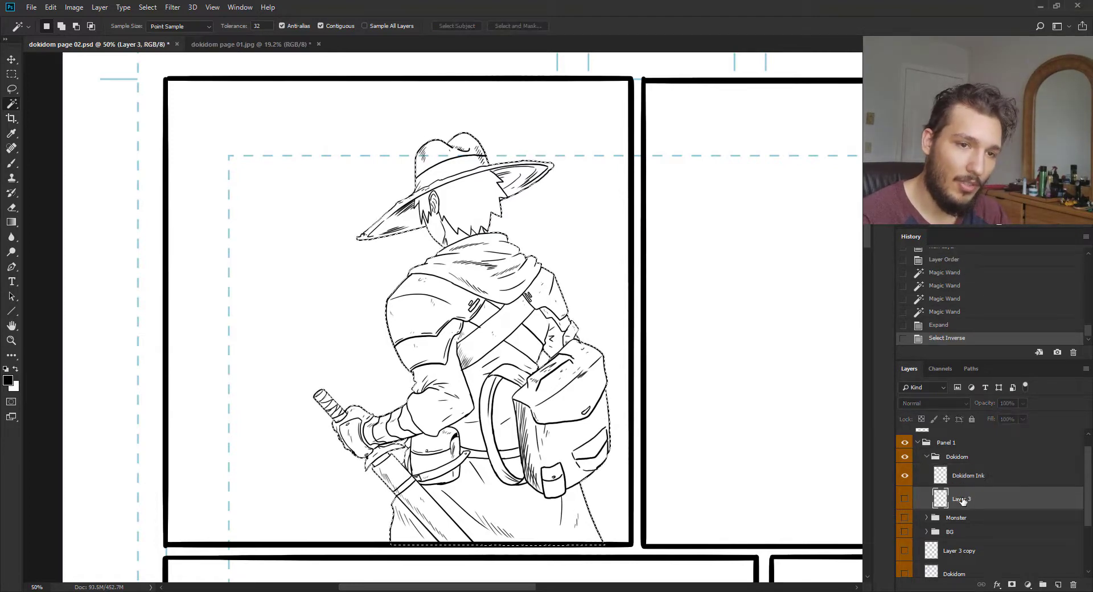
click(904, 499)
double_click(961, 499)
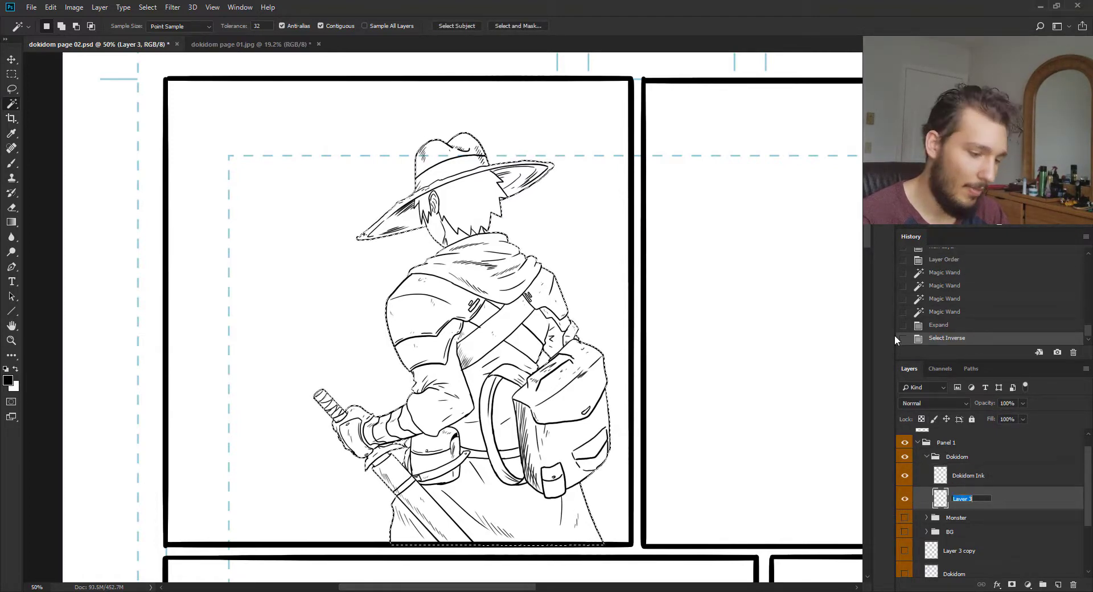
text(Mask)
key(Return)
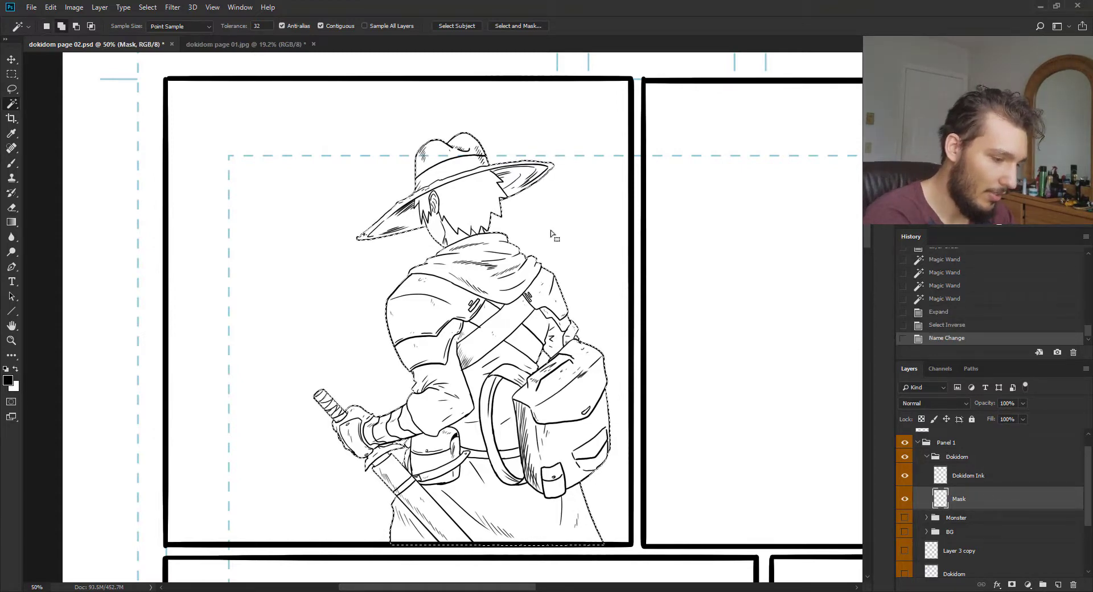
Fill the silhouette on the Mask layer with 50% Gray at 100% opacity and deselect
key(shift+F5)
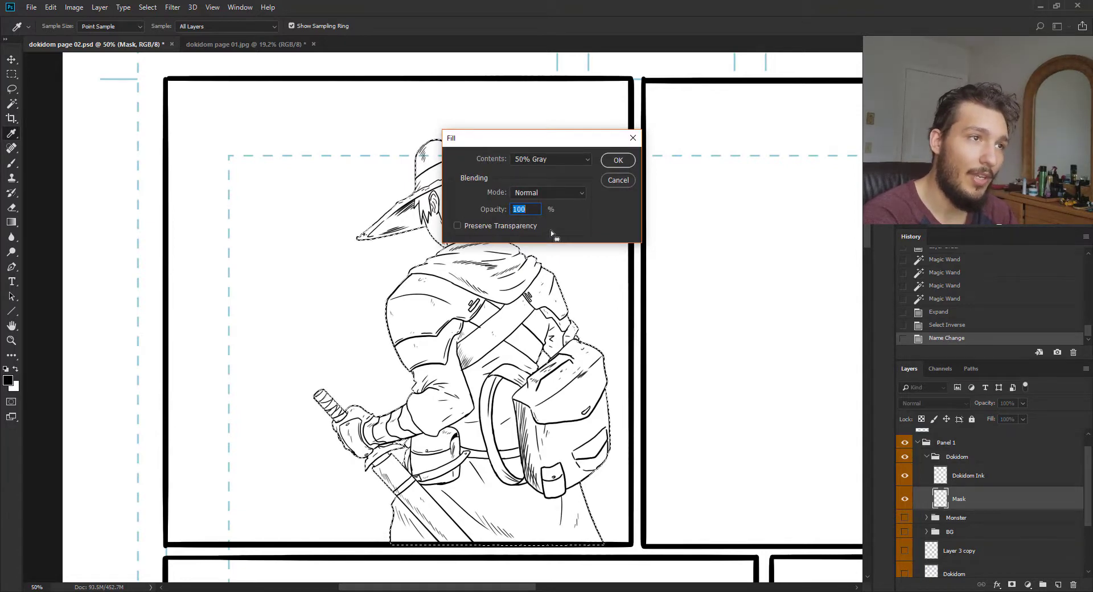
key(Return)
key(ctrl+d)
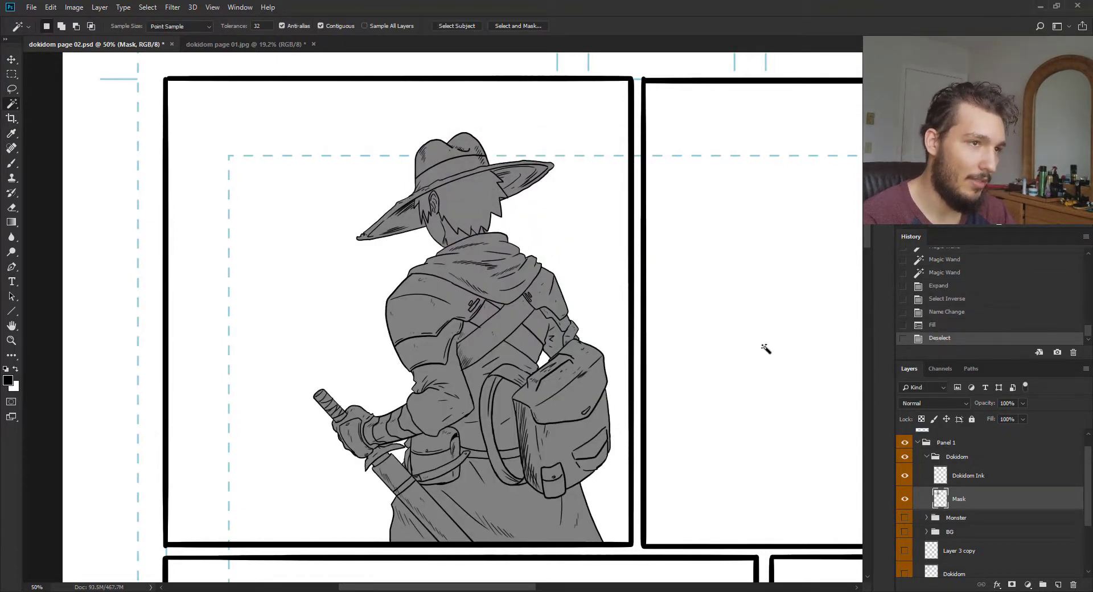
Erase the stray gray from the small gap between the forearm and the sword guard on the Mask layer
key(ctrl+plus)
key(ctrl+plus)
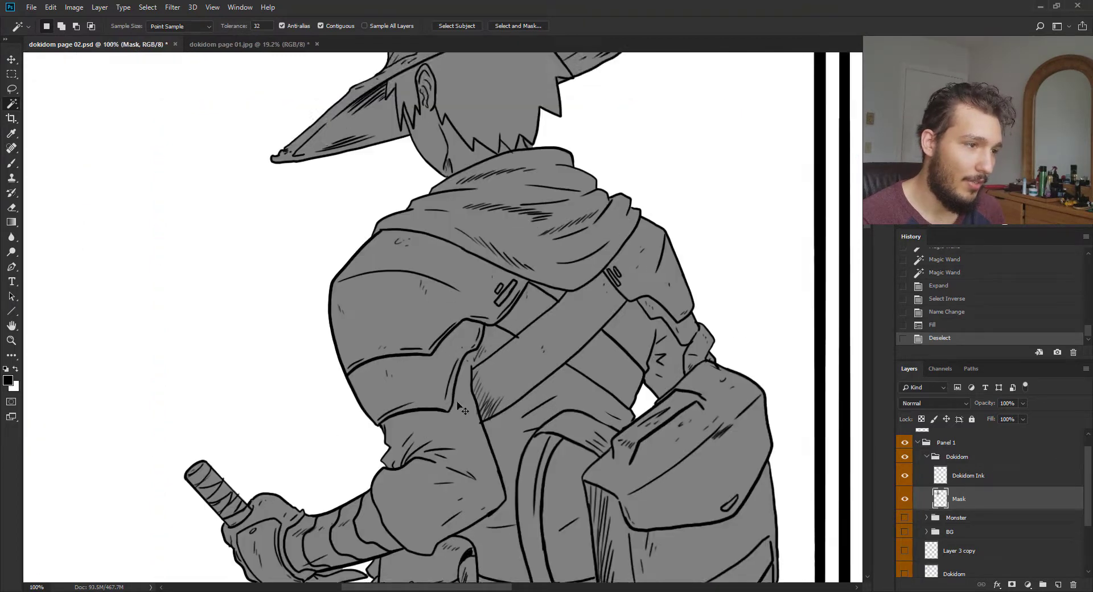
drag(426, 386, 530, 181)
key(ctrl+plus)
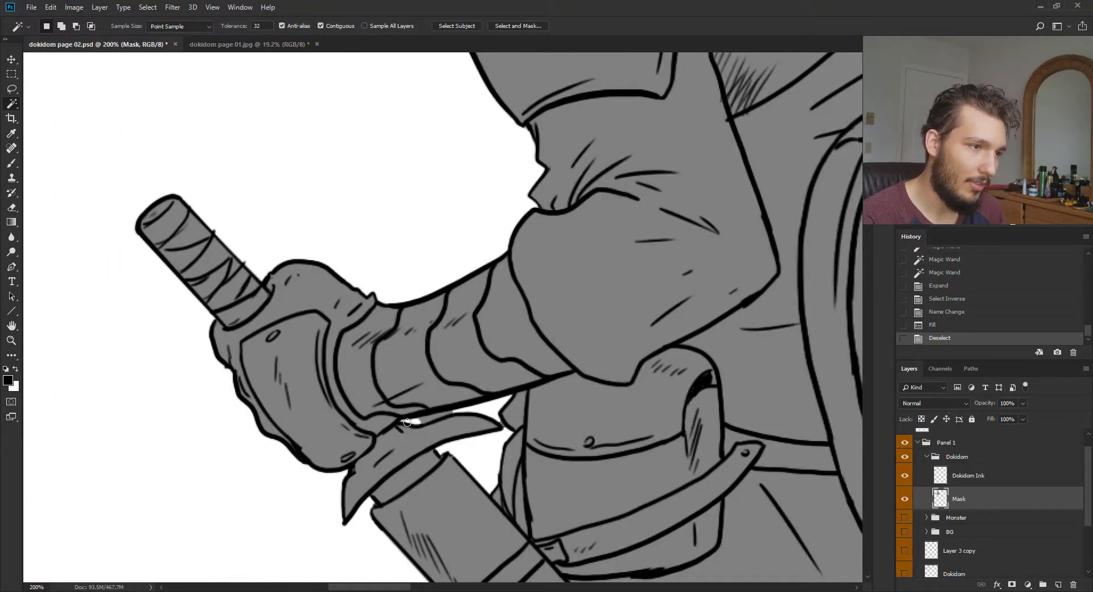
drag(429, 419, 401, 422)
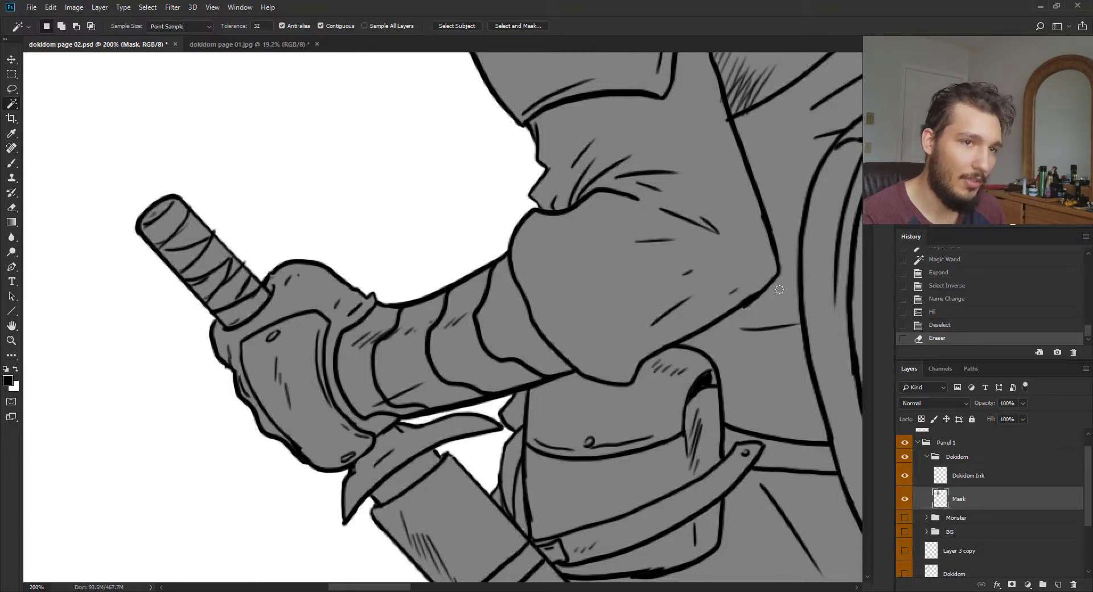
Erase the stray gray from the small gap between the hair tips and the scarf
key(ctrl+minus)
scroll(457, 325, up, 8)
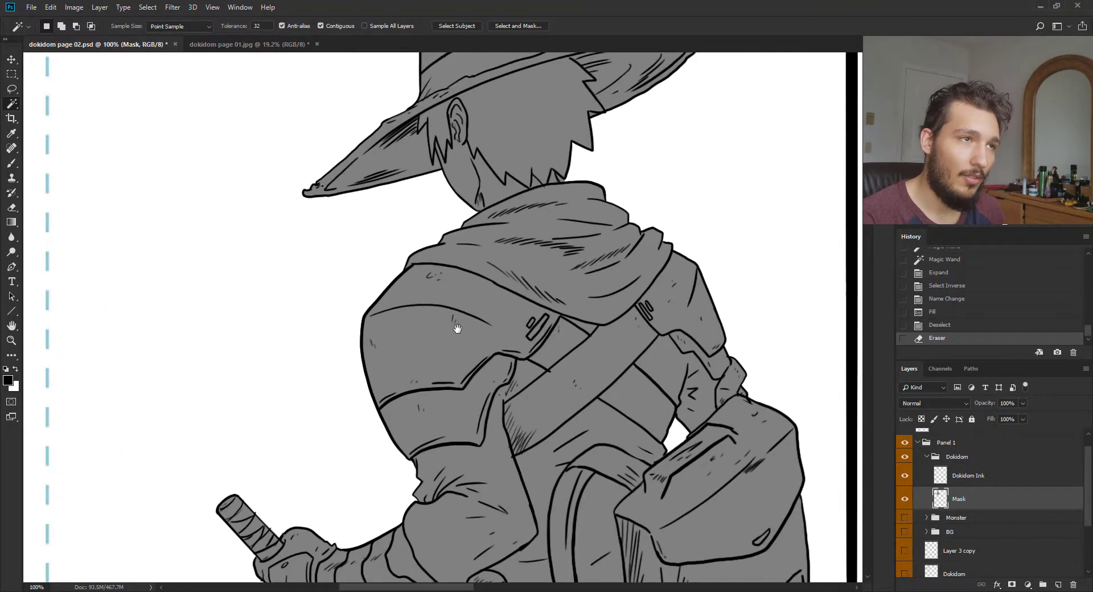
key(ctrl+plus)
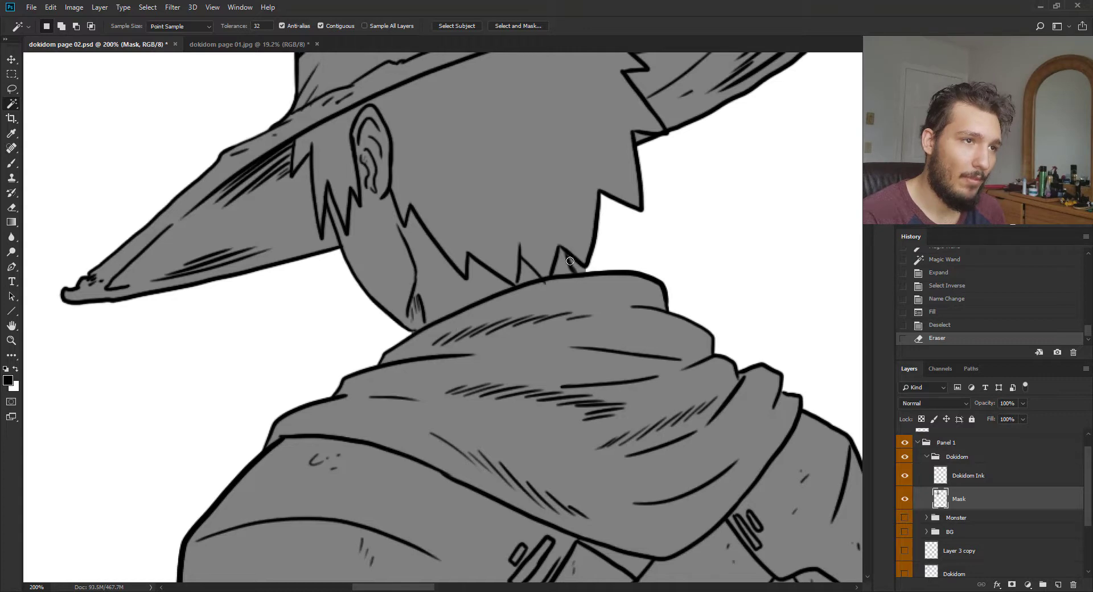
drag(577, 251, 575, 249)
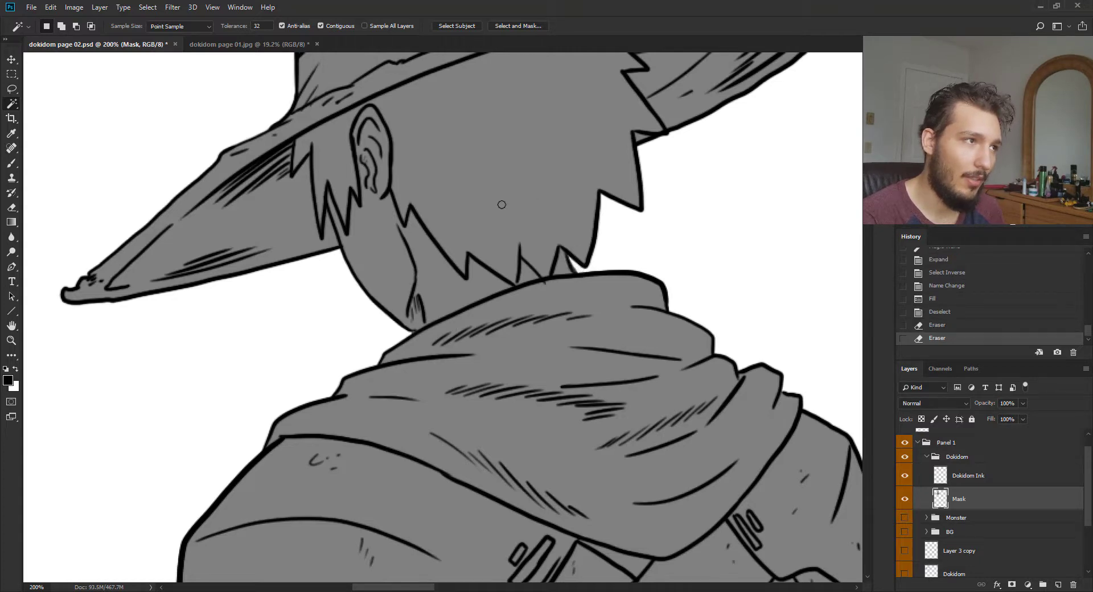
Lock the transparent pixels of the Dokidom Mask layer
key(ctrl+minus)
key(ctrl+minus)
drag(361, 333, 305, 130)
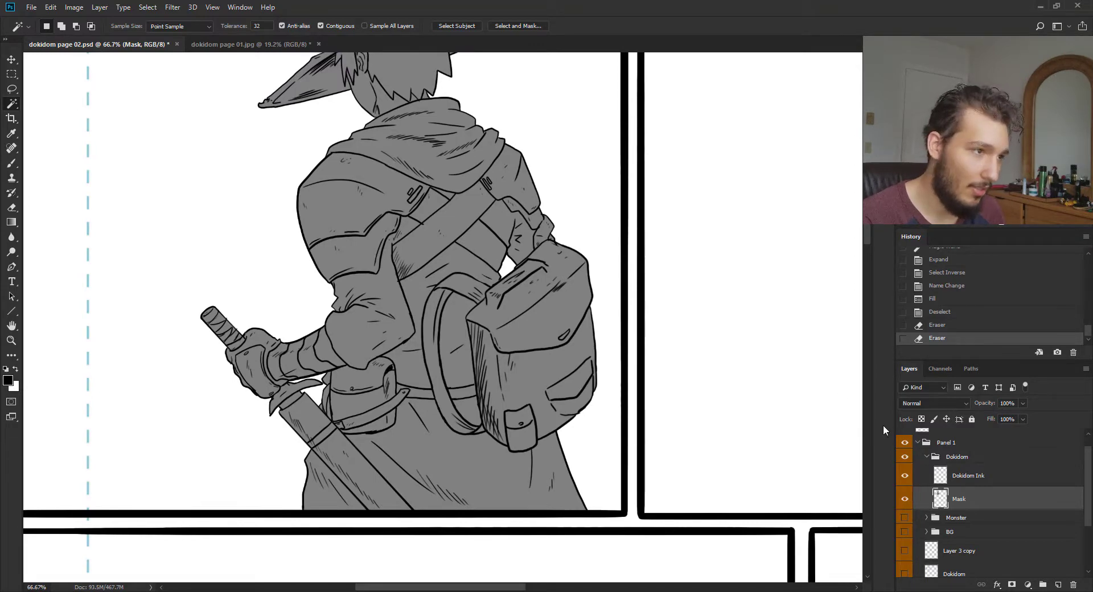
key(ctrl+plus)
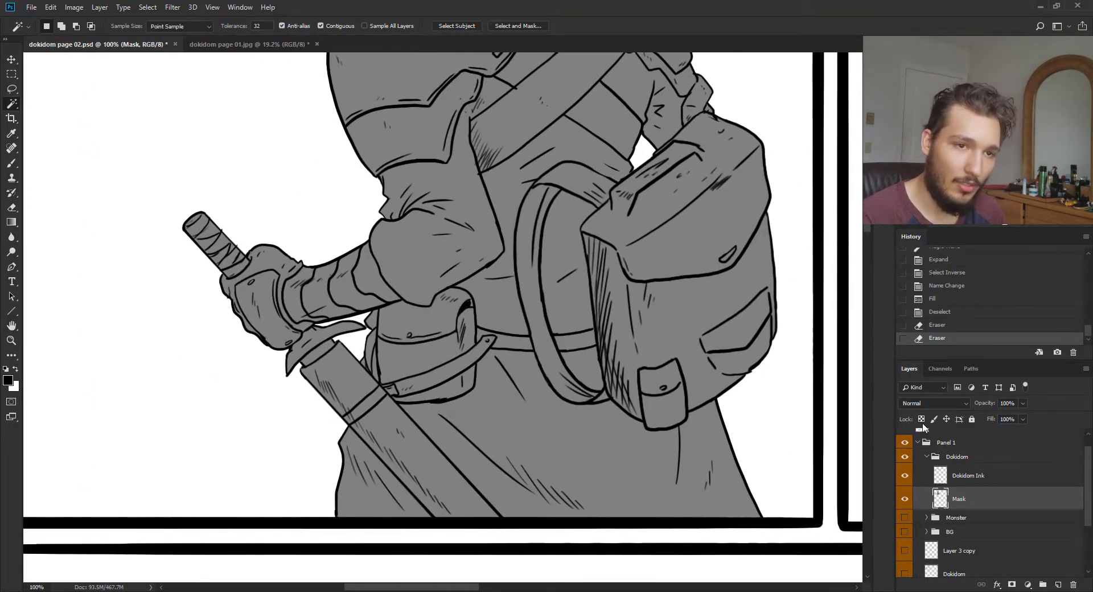
click(921, 419)
key(ctrl+minus)
key(ctrl+minus)
scroll(524, 306, up, 3)
Test the locked transparency with black brush strokes across the character's mask, and undo them
key(b)
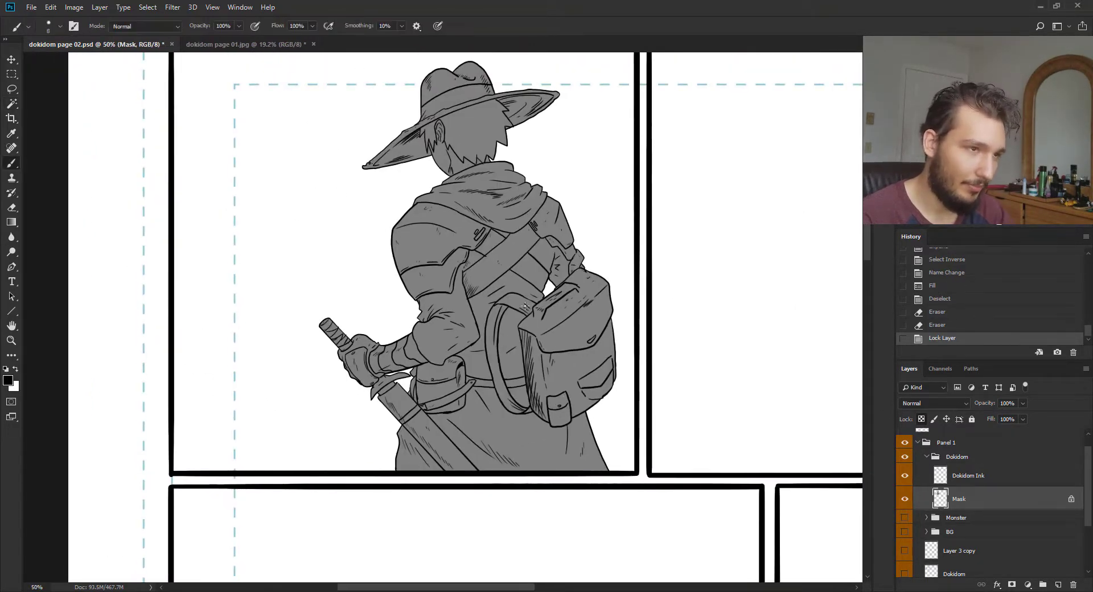
mouse_move(420, 238)
mouse_down()
mouse_move(512, 173)
mouse_move(586, 246)
mouse_move(608, 313)
mouse_move(572, 438)
mouse_up()
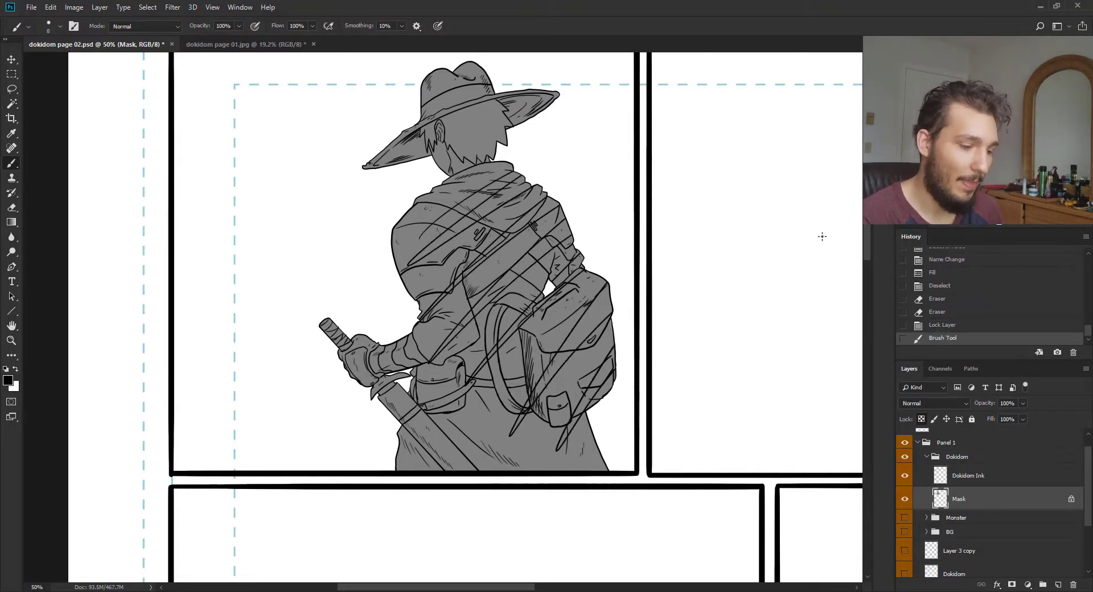
key(ctrl+z)
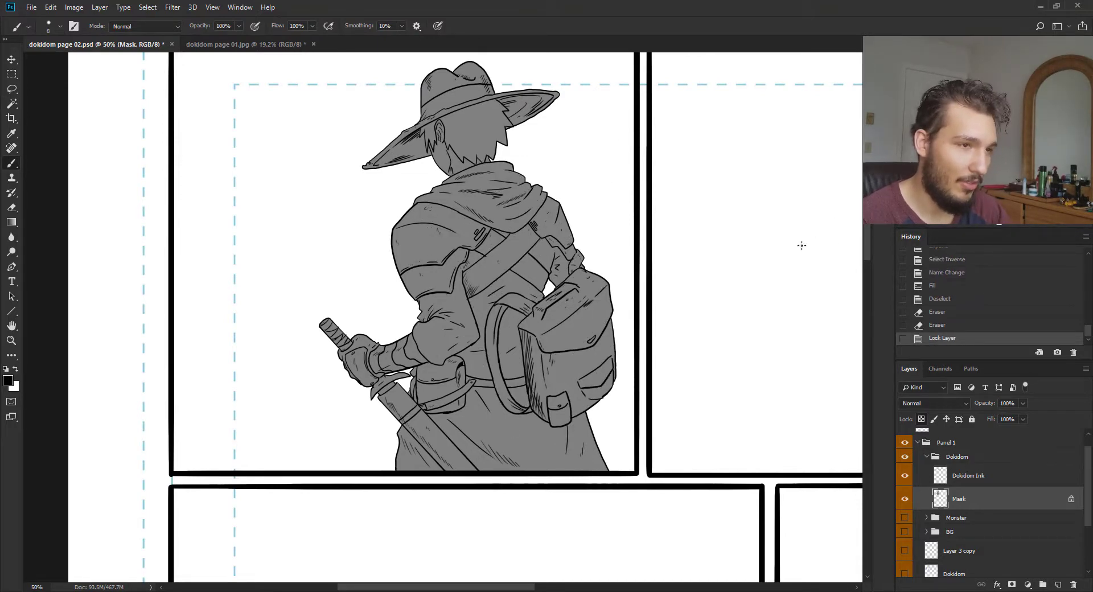
Collapse the Dokidom group, show and expand the Monster group, and select its monster INK layer
click(927, 457)
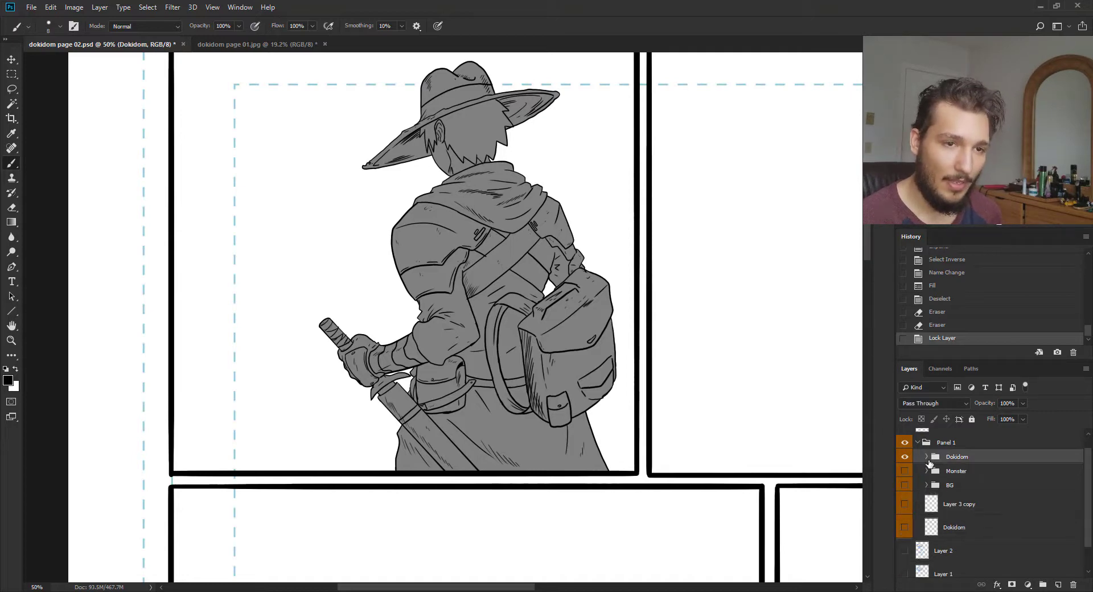
click(906, 471)
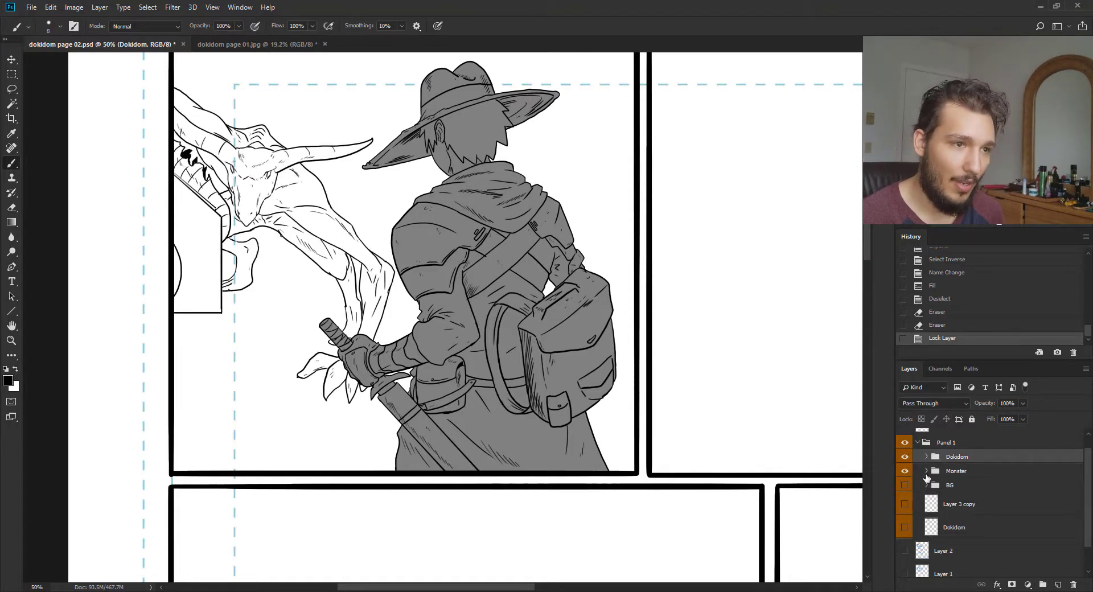
click(927, 471)
click(957, 491)
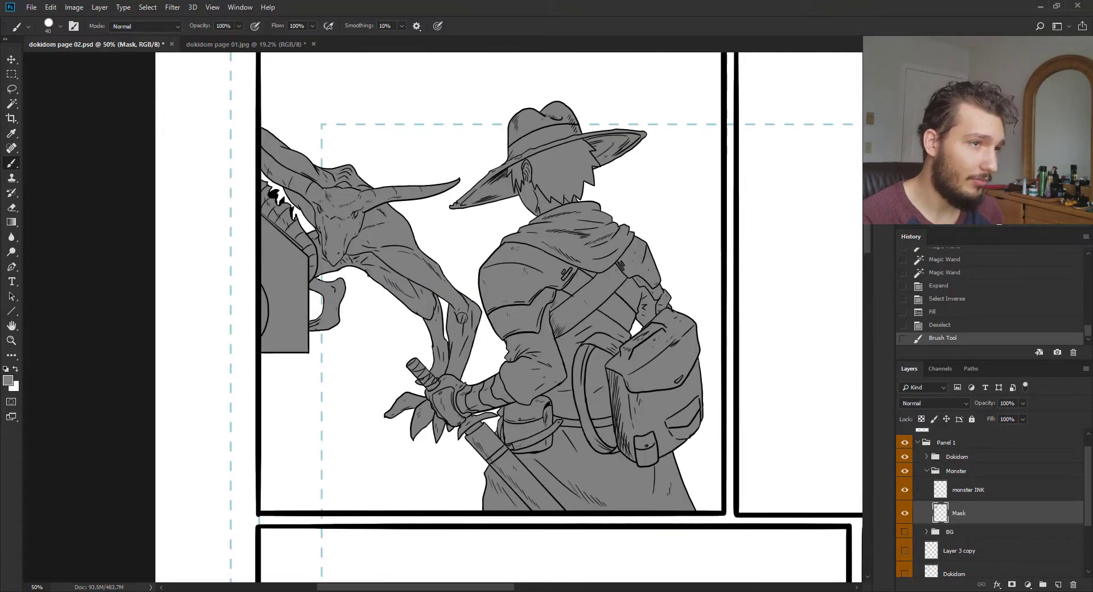
Collapse the Monster group, show and expand the BG group, and select its BG layer
key(ctrl+minus)
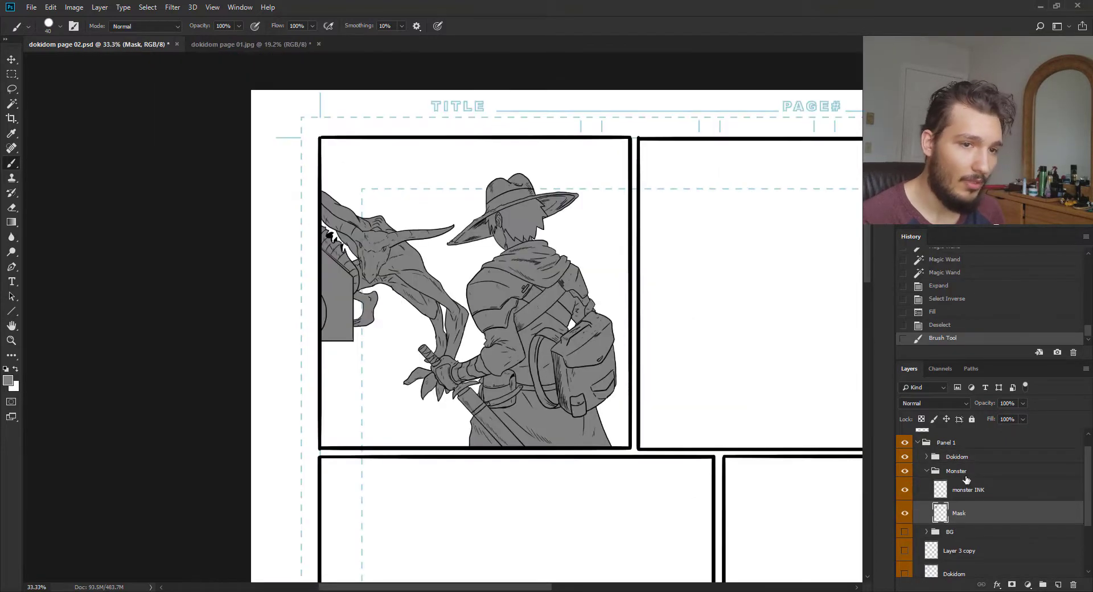
click(930, 472)
click(927, 470)
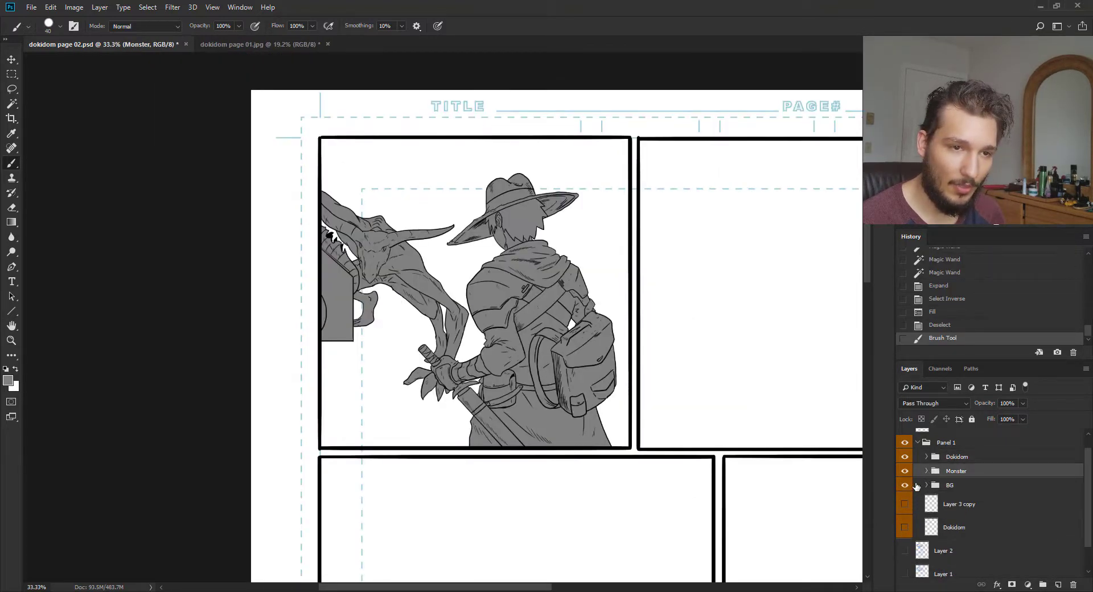
click(926, 485)
click(954, 509)
Add a new layer below the BG layer in the BG group and name it Mask
key(ctrl+shift+alt+n)
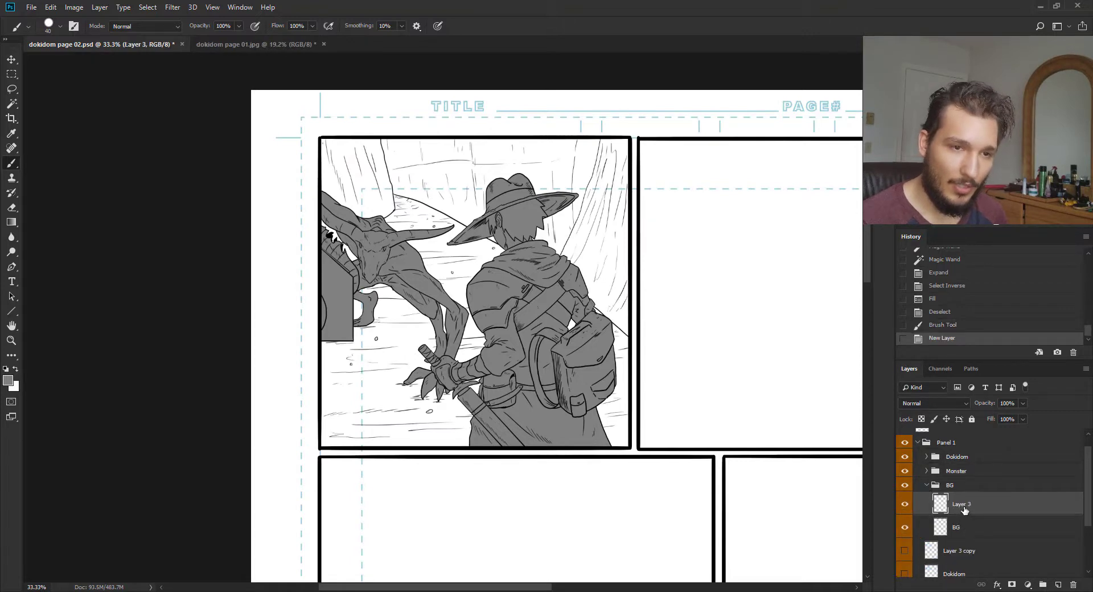
drag(963, 510, 959, 532)
double_click(960, 527)
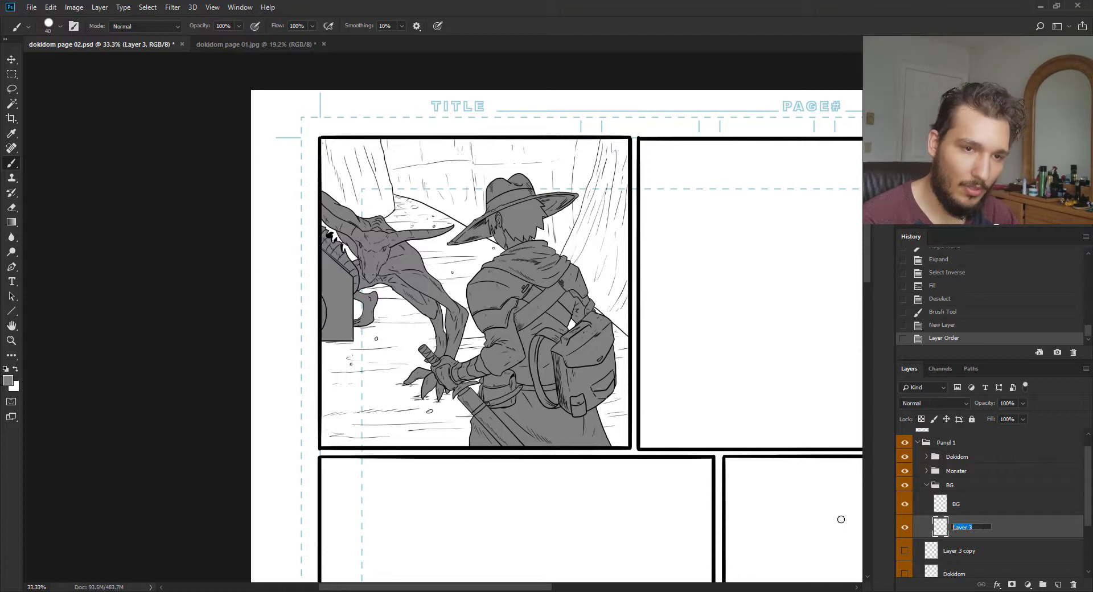
text(Mask)
key(Return)
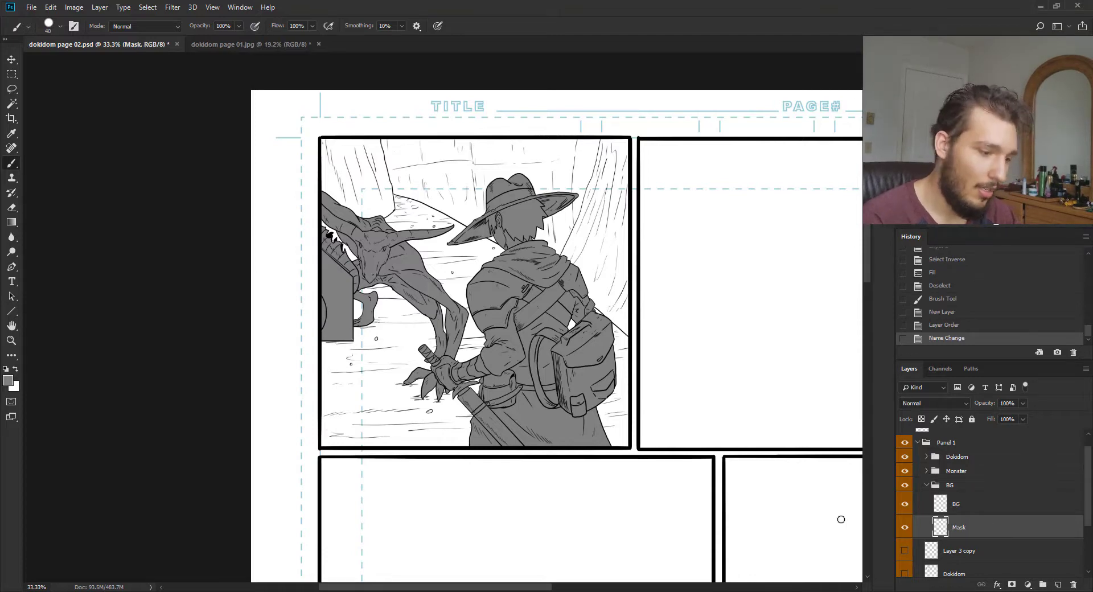
Make the BG layer in the BG group active for a Magic Wand selection
key(m)
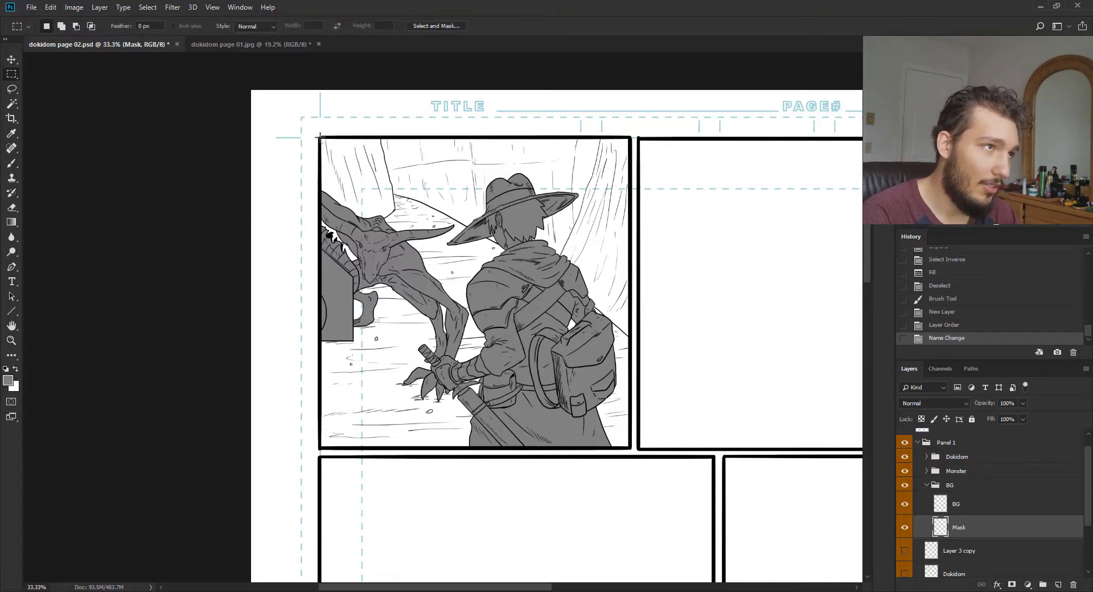
click(958, 504)
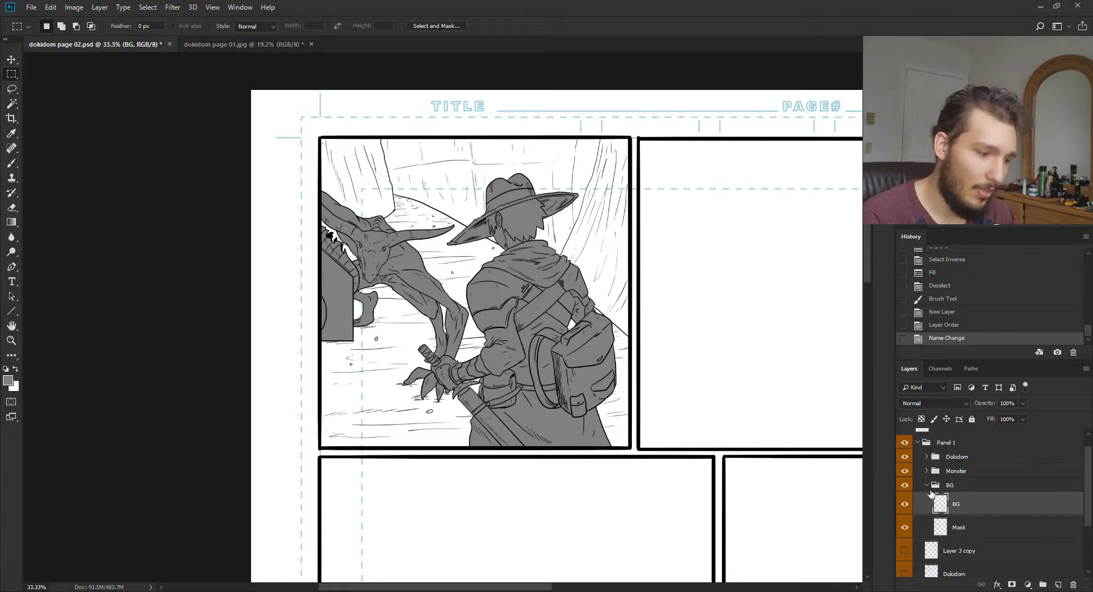
key(w)
click(605, 132)
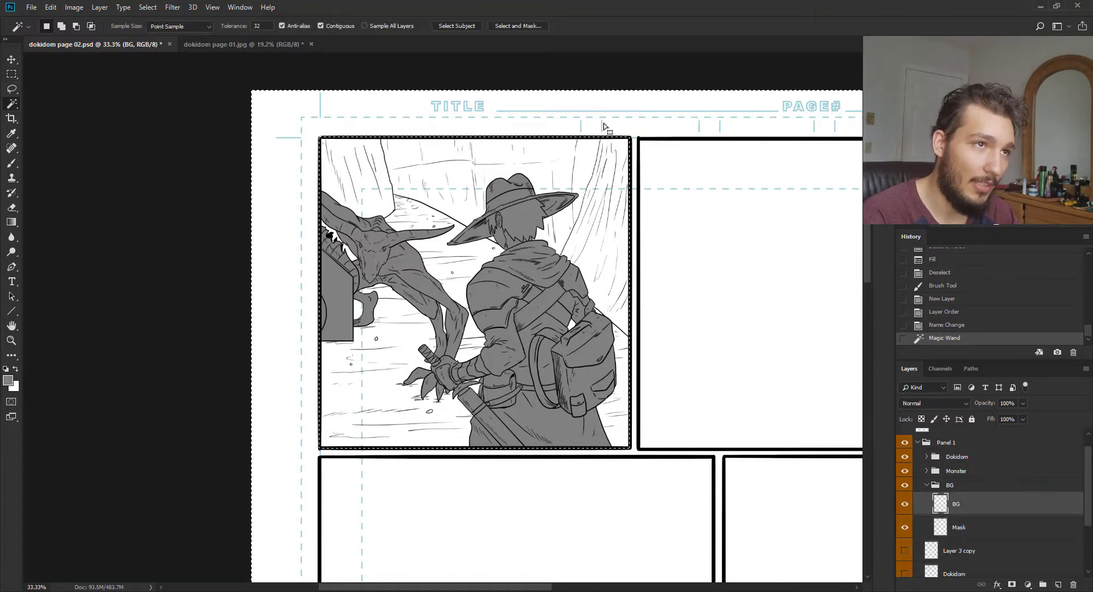
key(ctrl+shift+i)
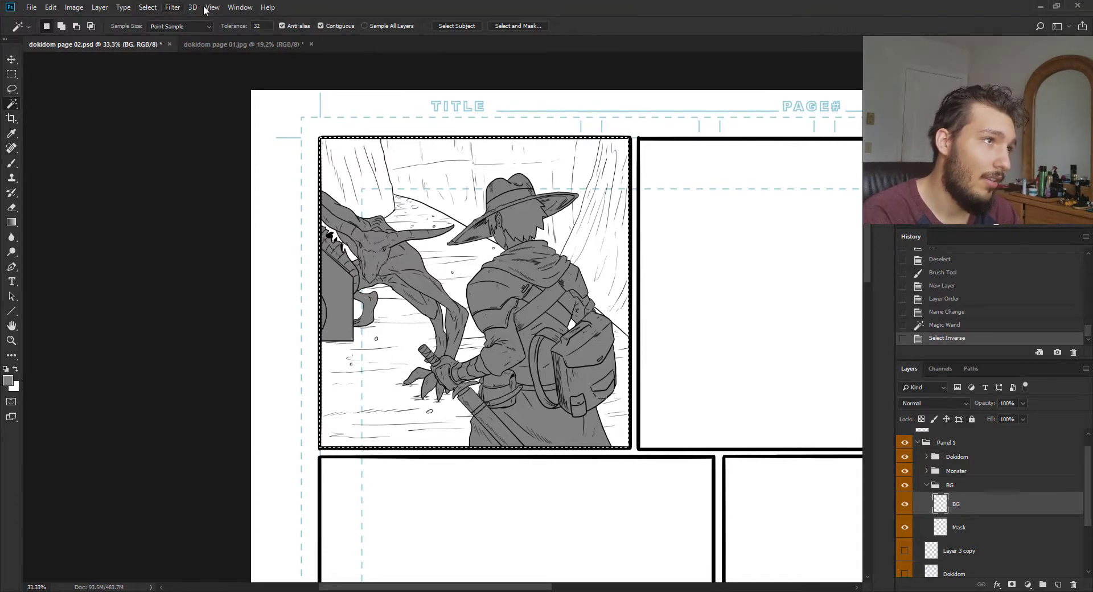
key(ctrl+d)
Select the area outside panel 1 with the Magic Wand, expand the selection by 1 pixel, and invert it
click(349, 122)
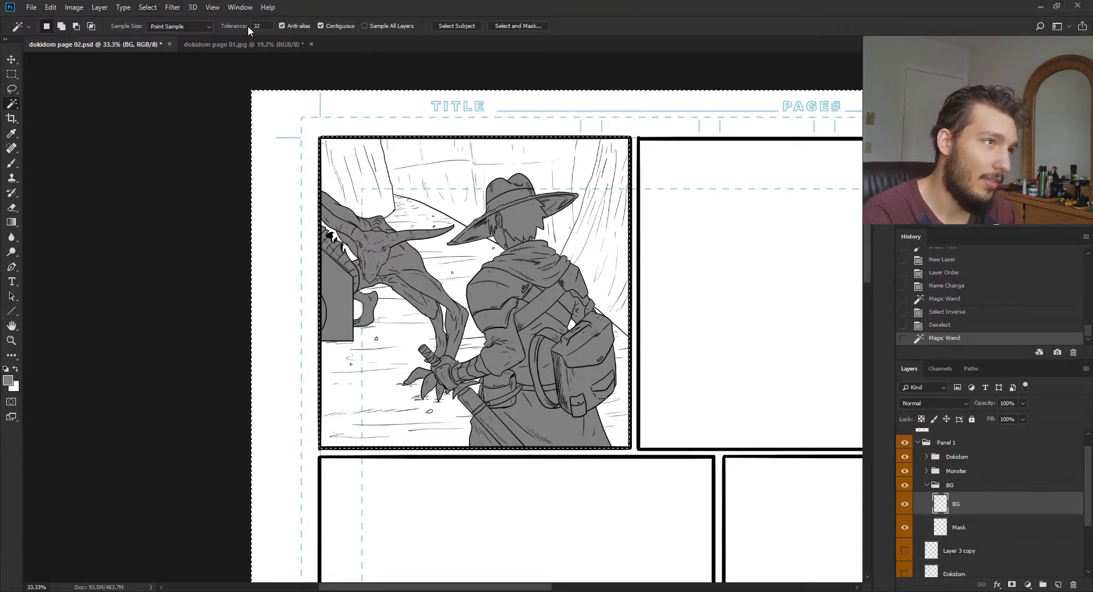
click(171, 8)
mouse_move(148, 7)
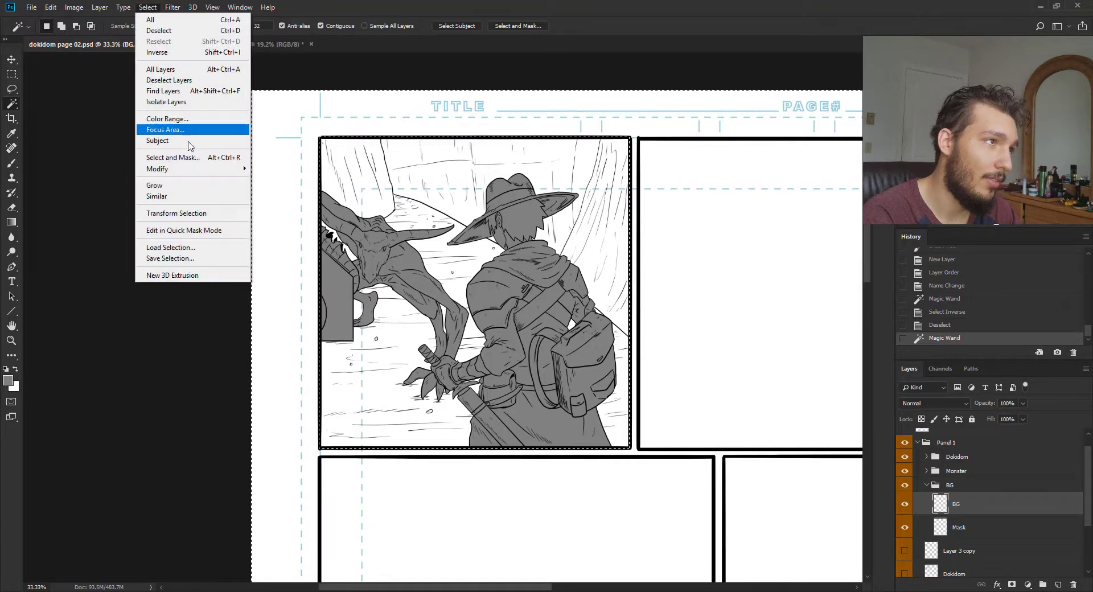
mouse_move(216, 171)
click(325, 189)
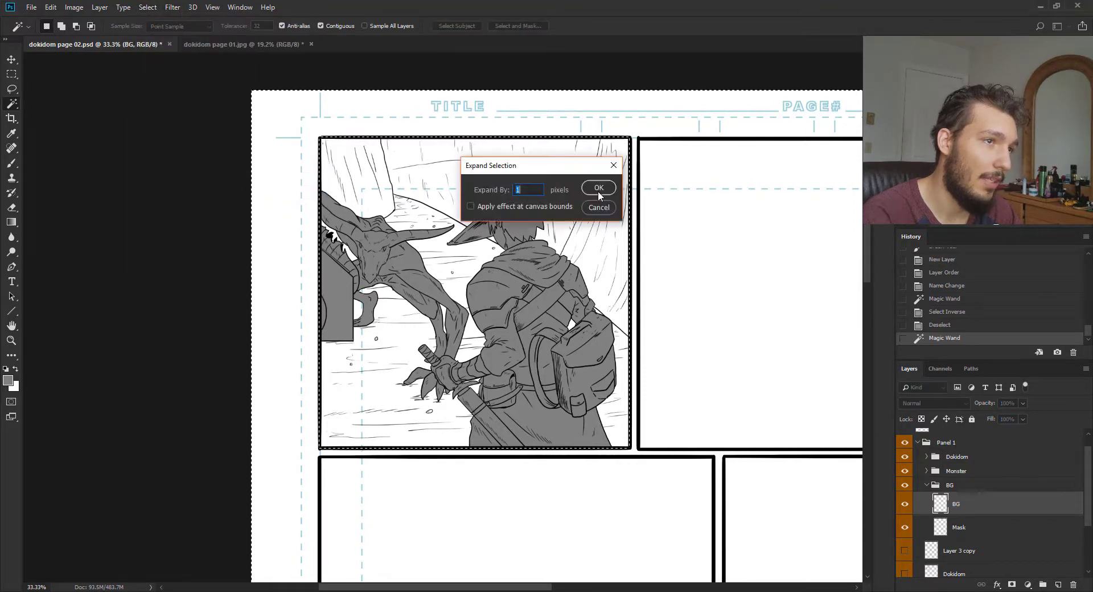
click(595, 190)
key(ctrl+shift+i)
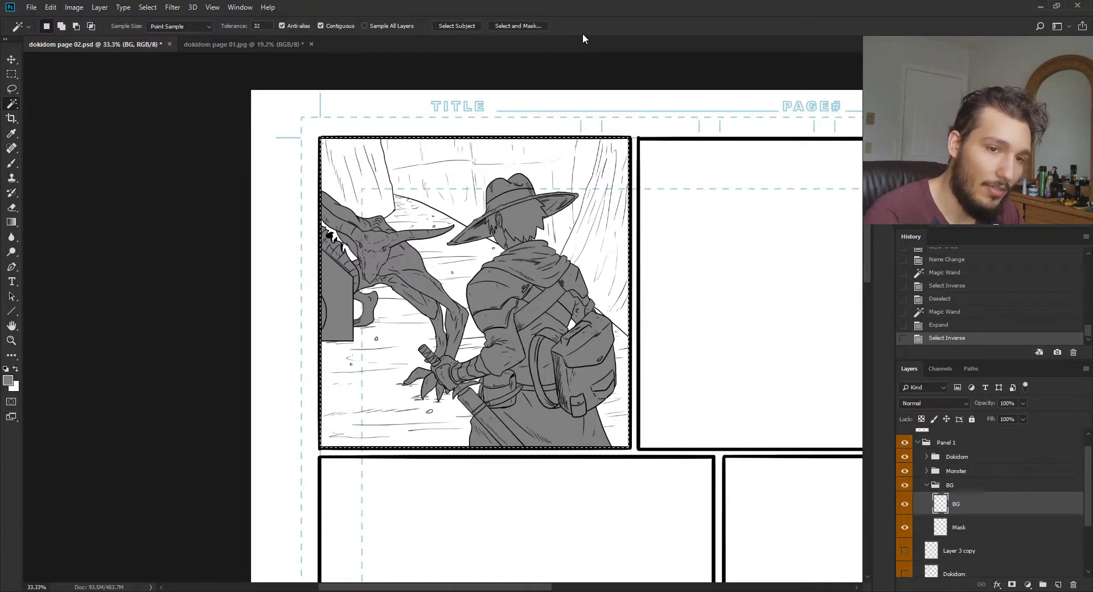
Fill the selected panel area on the BG group's Mask layer with 50% gray at 100% opacity, and deselect
key(alt+bracketleft)
key(shift+F5)
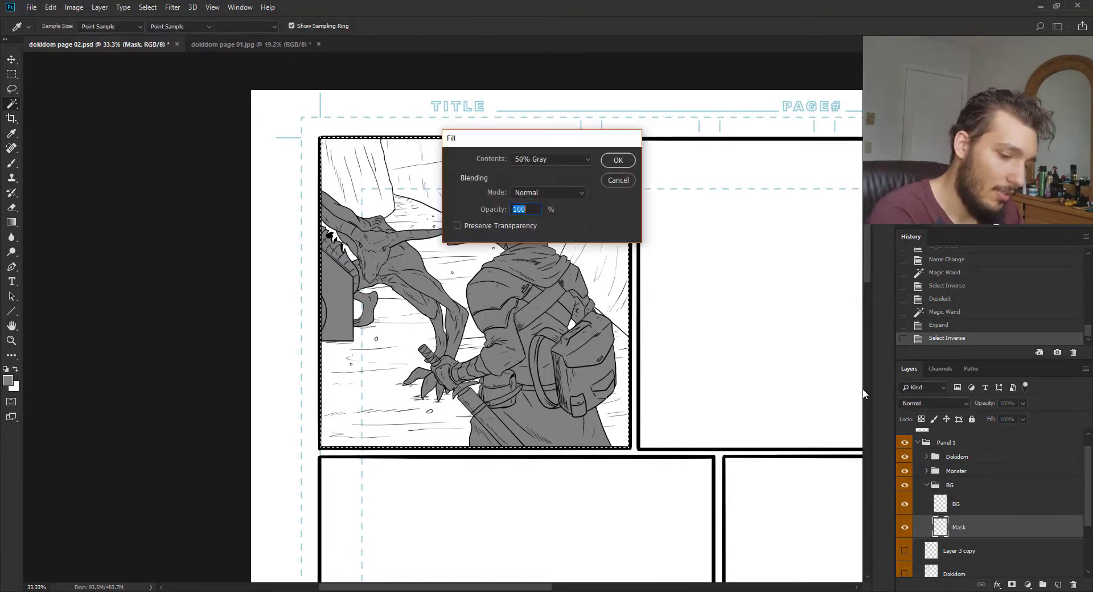
key(Return)
key(ctrl+d)
Lock the transparent pixels of the BG group's Mask layer
key(ctrl+plus)
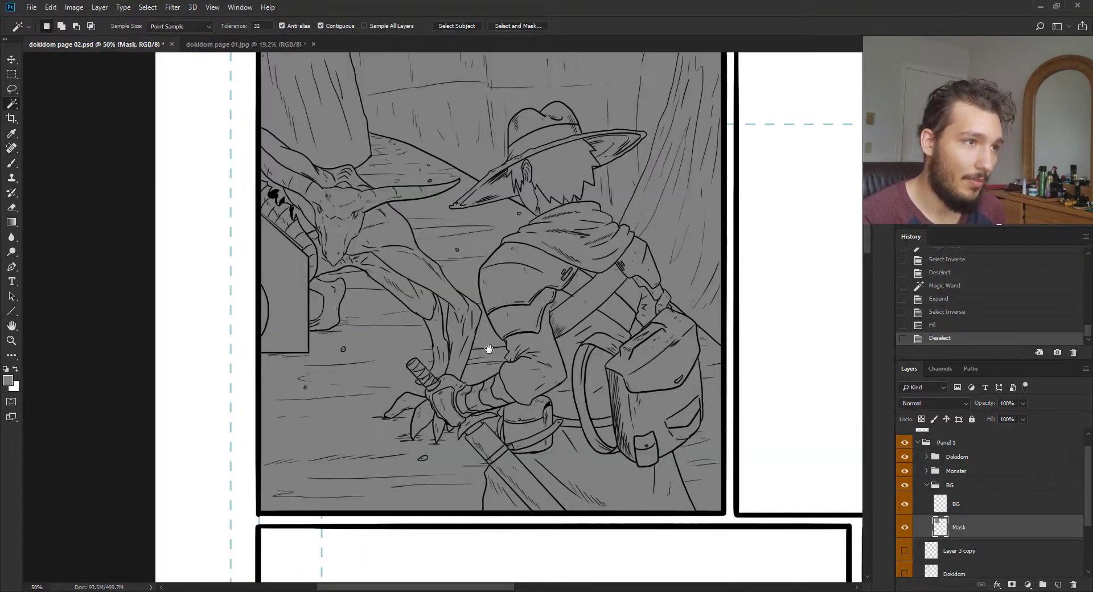
drag(488, 349, 413, 357)
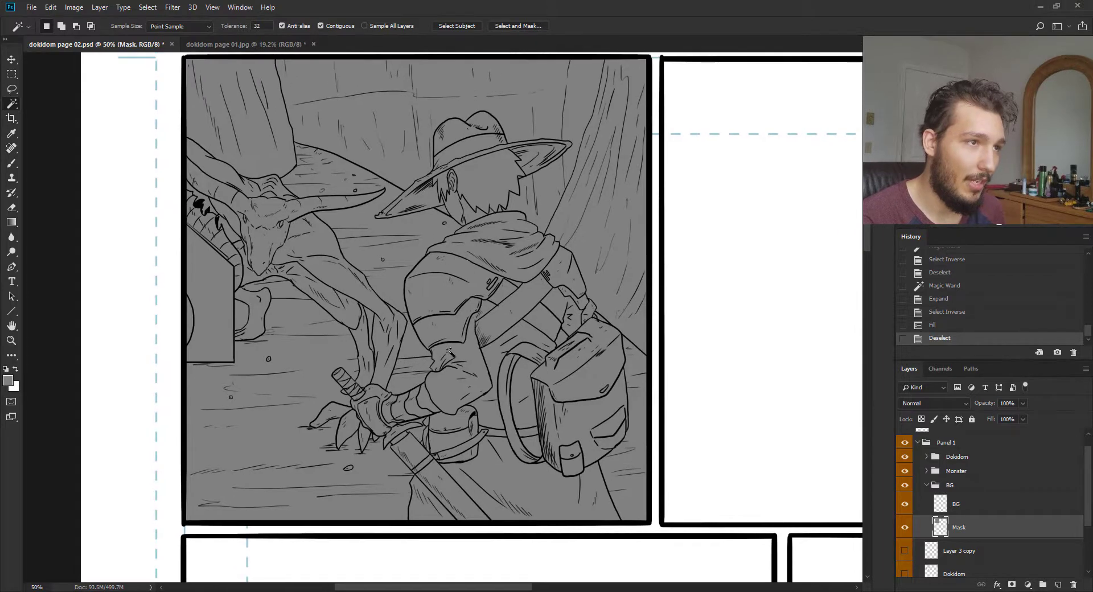
click(922, 419)
Recolor the background mask to lighter gray b5b5b5 with the Paint Bucket, and return to the Brush tool
click(11, 382)
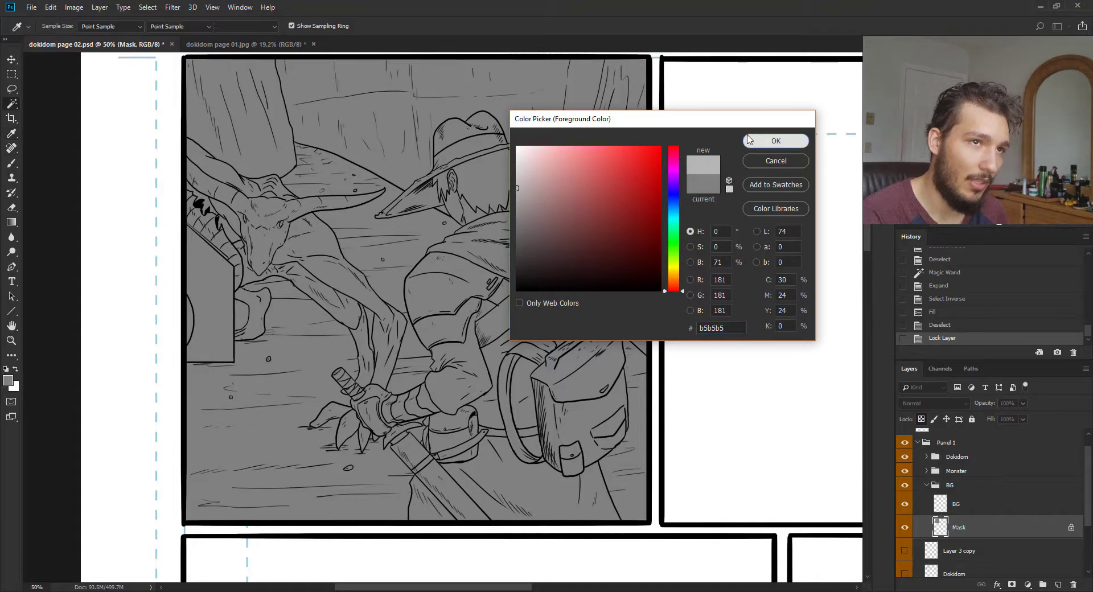
click(776, 141)
key(b)
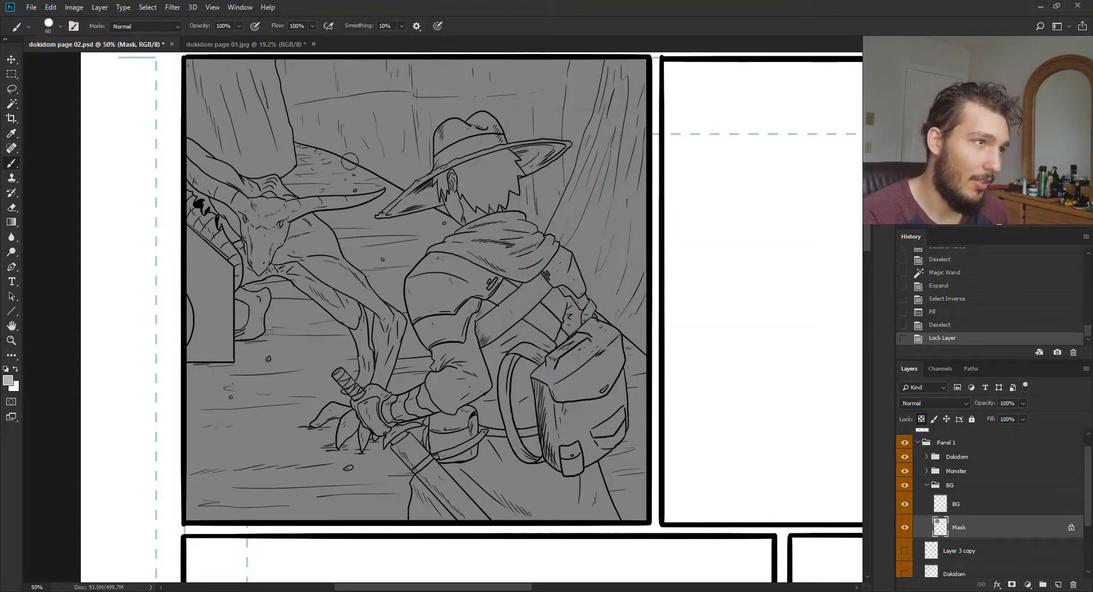
key(g)
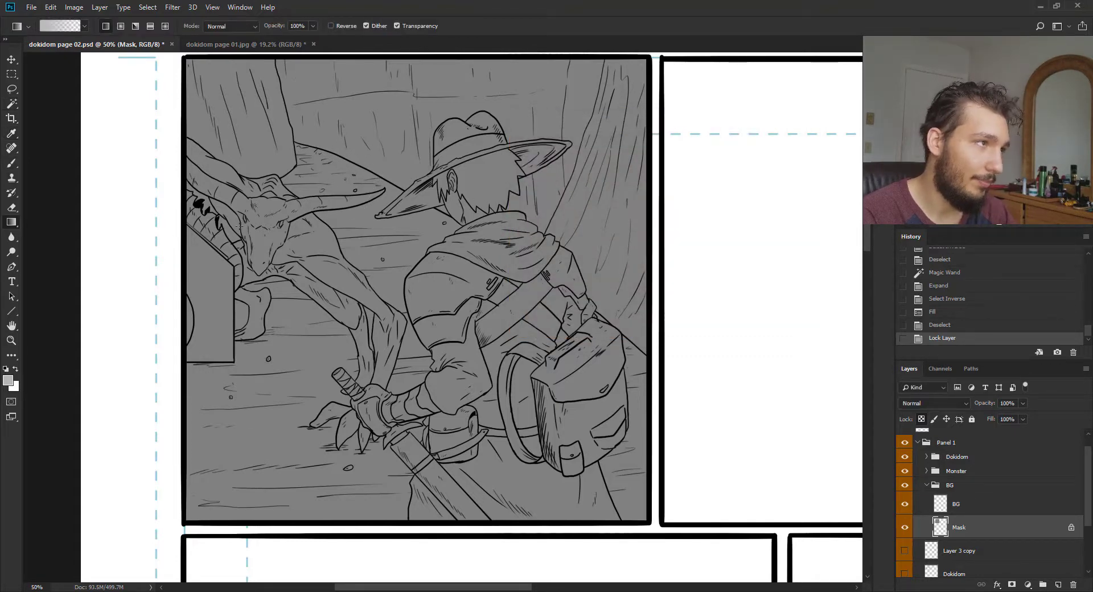
right_click(10, 225)
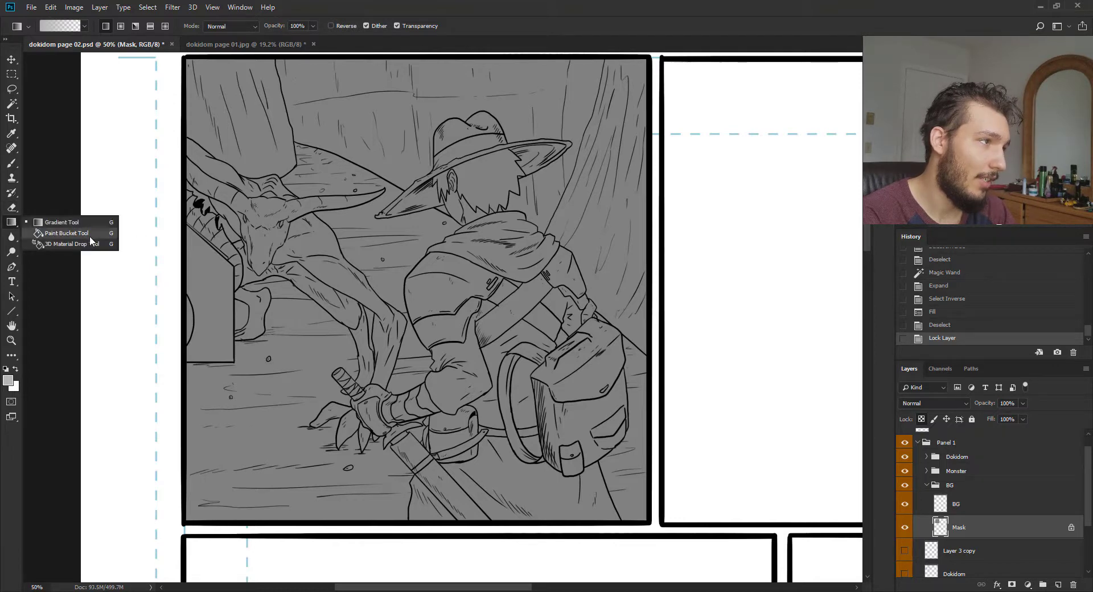
click(54, 234)
click(367, 255)
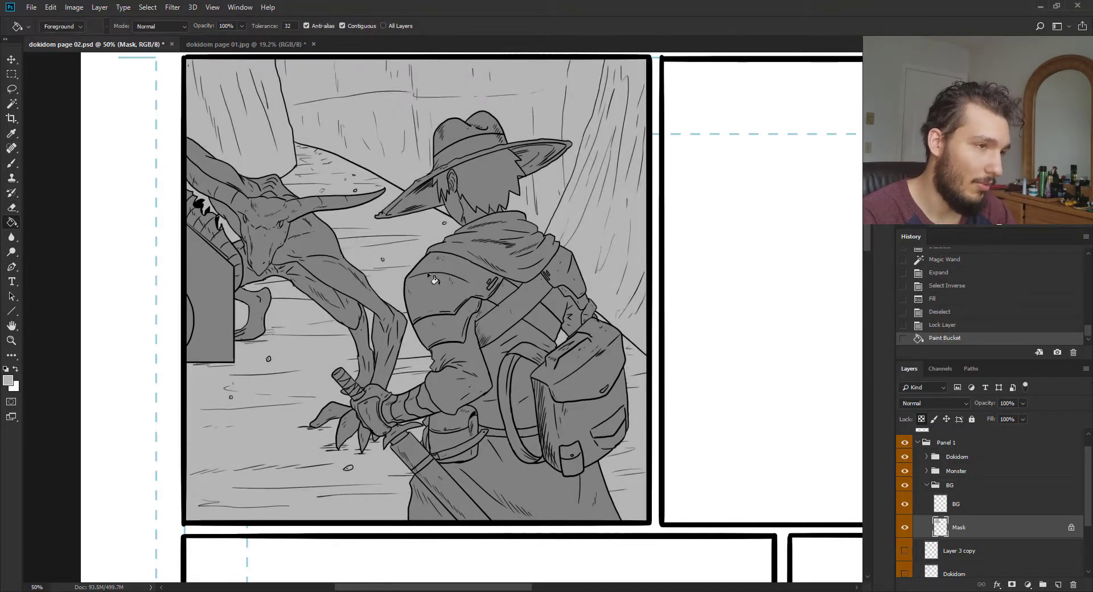
key(b)
key(ctrl+minus)
drag(393, 303, 373, 288)
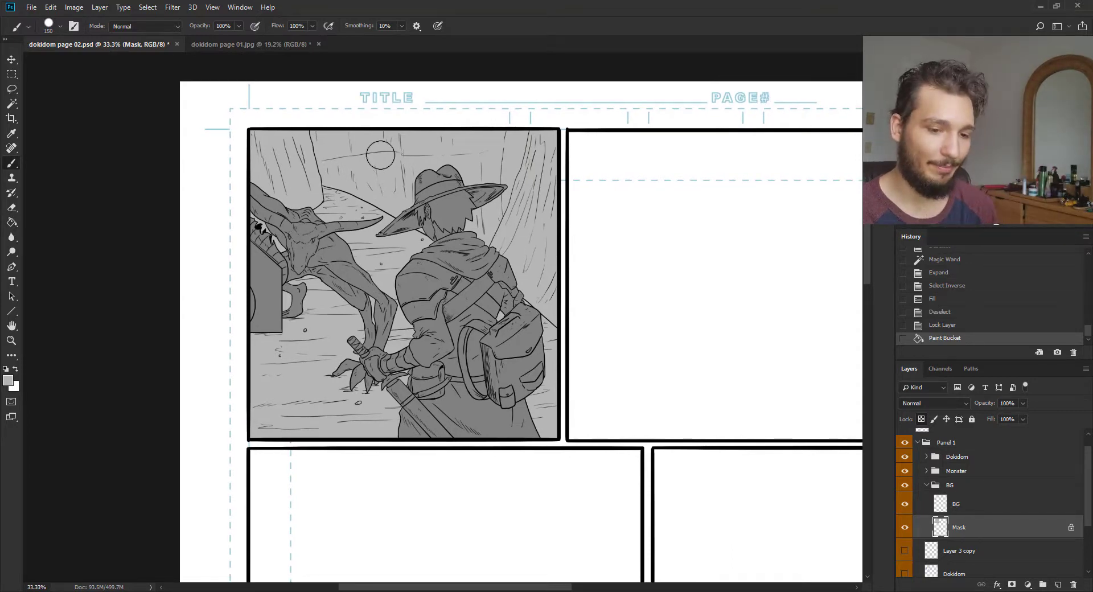